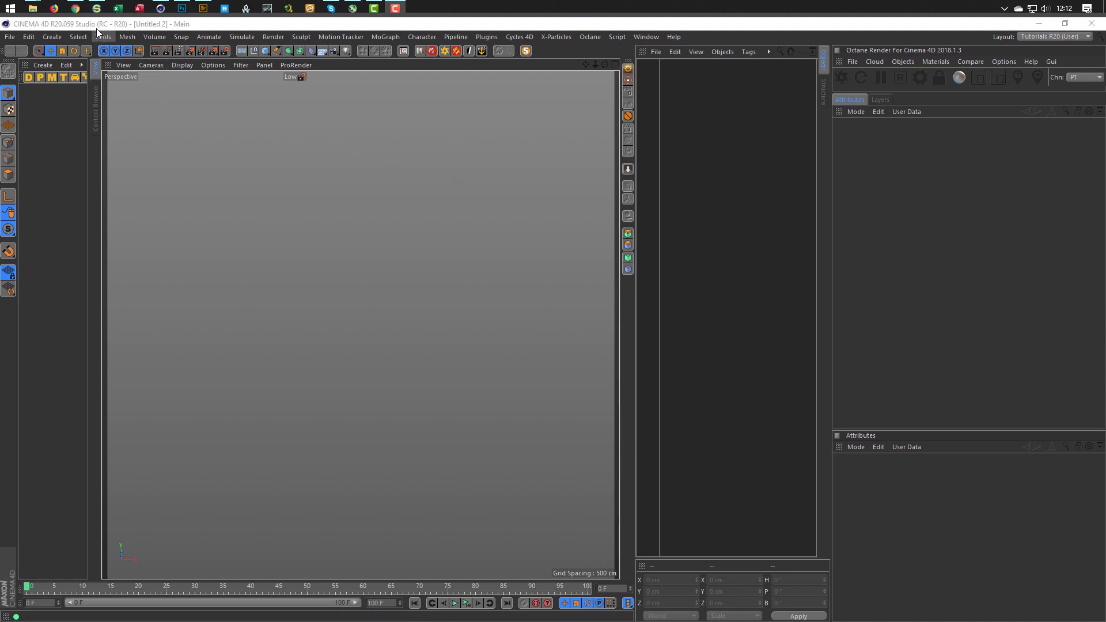
# Switch from Cinema 4D to the Nikomedia Facebook page open in Chrome
pyautogui.click(76, 9)
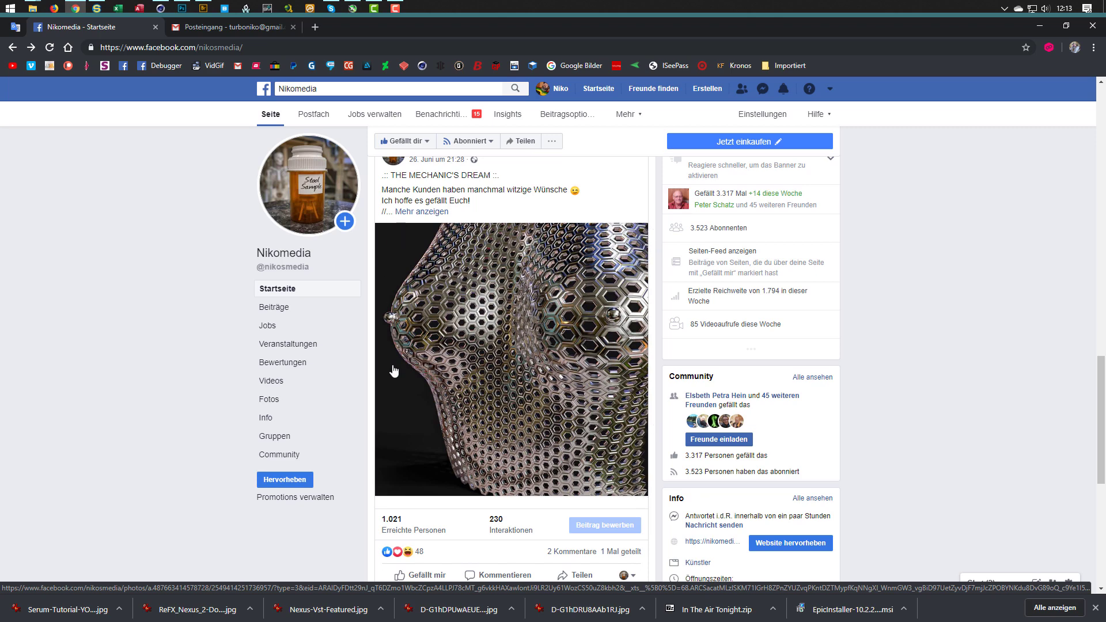
pyautogui.click(467, 142)
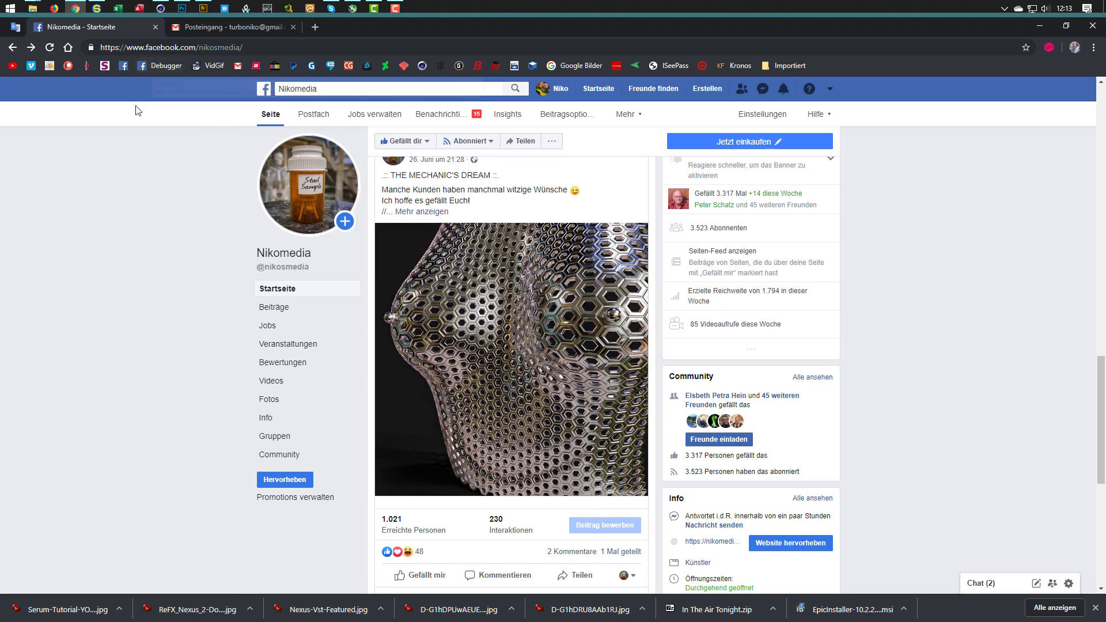
pyautogui.click(161, 11)
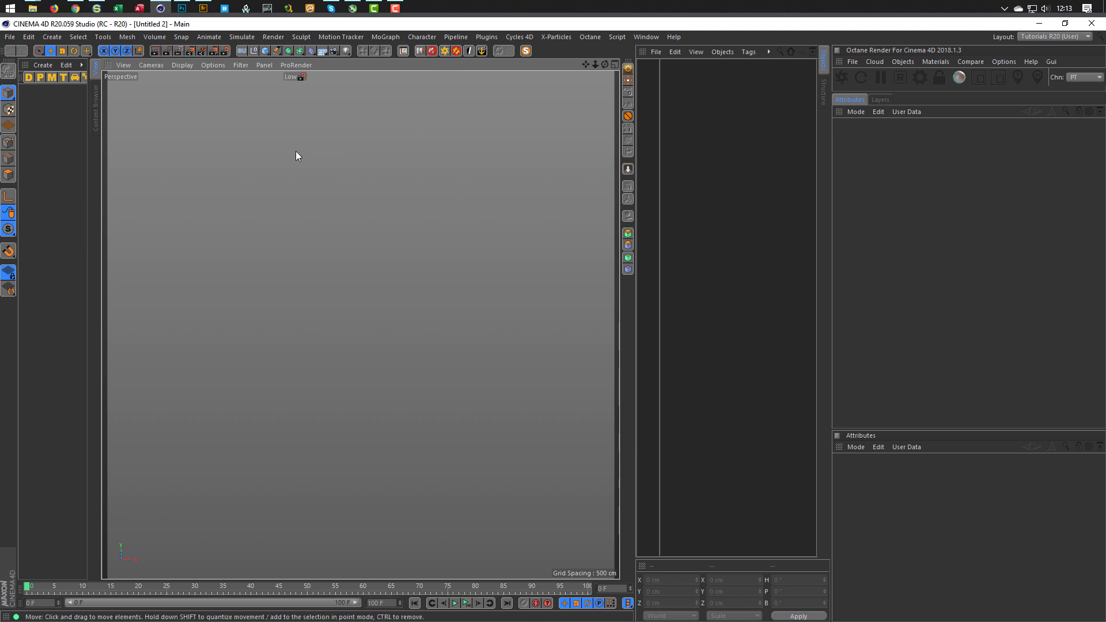
# Add a Tube primitive facing -Z with 6 rotation segments
pyautogui.click(264, 50)
pyautogui.click(469, 146)
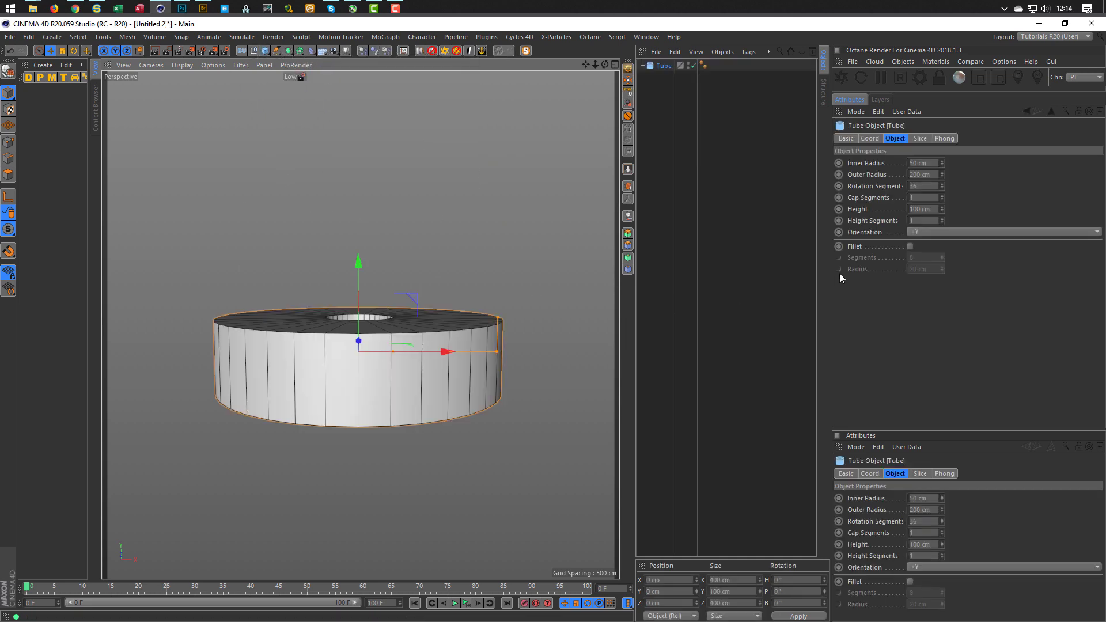
pyautogui.click(932, 231)
pyautogui.click(924, 300)
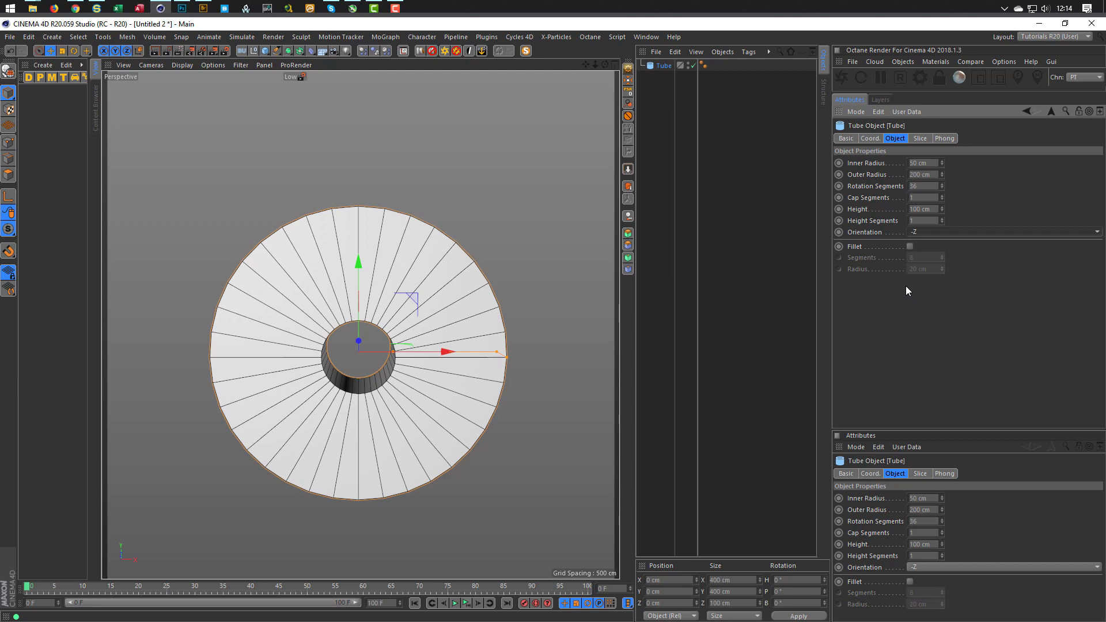
pyautogui.click(924, 184)
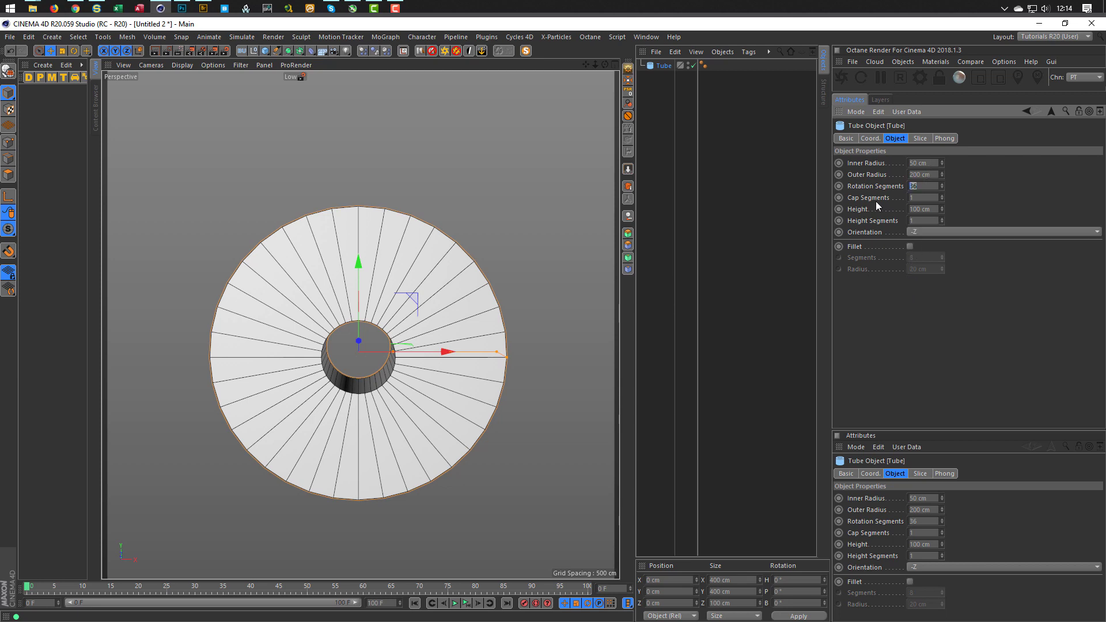
pyautogui.write('6')
pyautogui.press('Return')
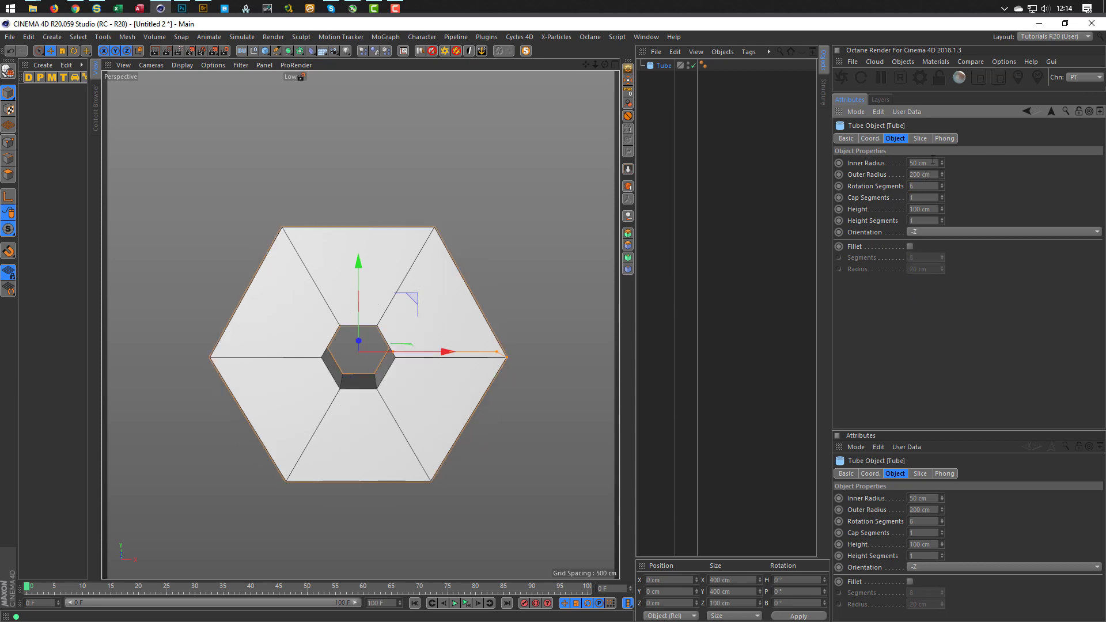
# Set the tube to 40 cm outer radius, 20 cm inner radius and 20 cm height
pyautogui.hotkey('shift', 'Tab')
pyautogui.hotkey('shift', 'Tab')
pyautogui.write('200')
pyautogui.press('Tab')
pyautogui.write('40')
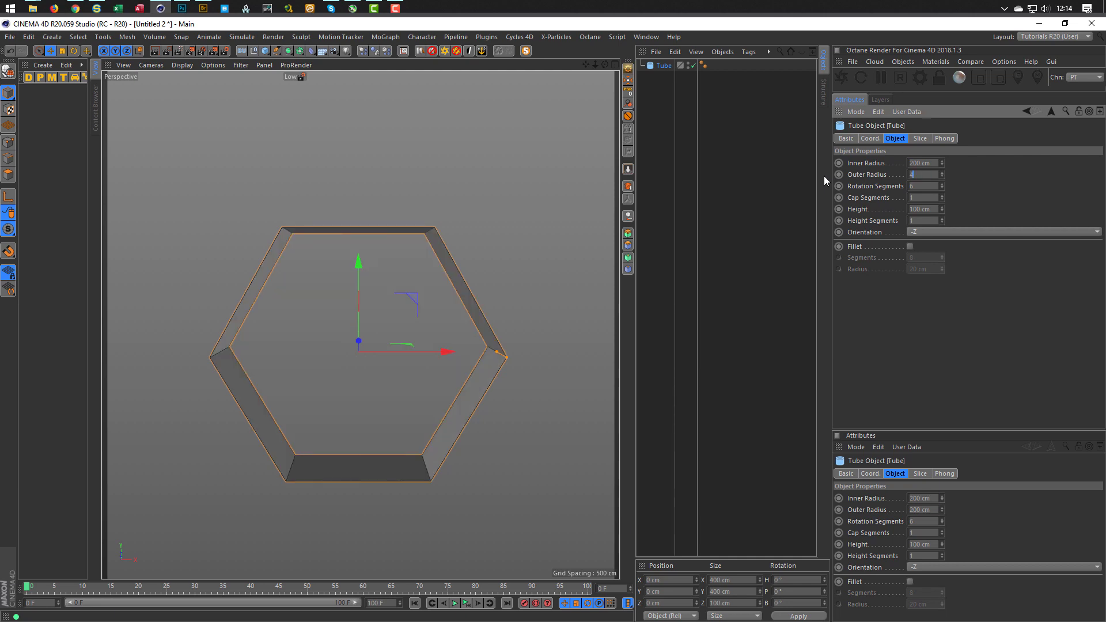
pyautogui.press('Tab')
pyautogui.press('Tab')
pyautogui.press('Tab')
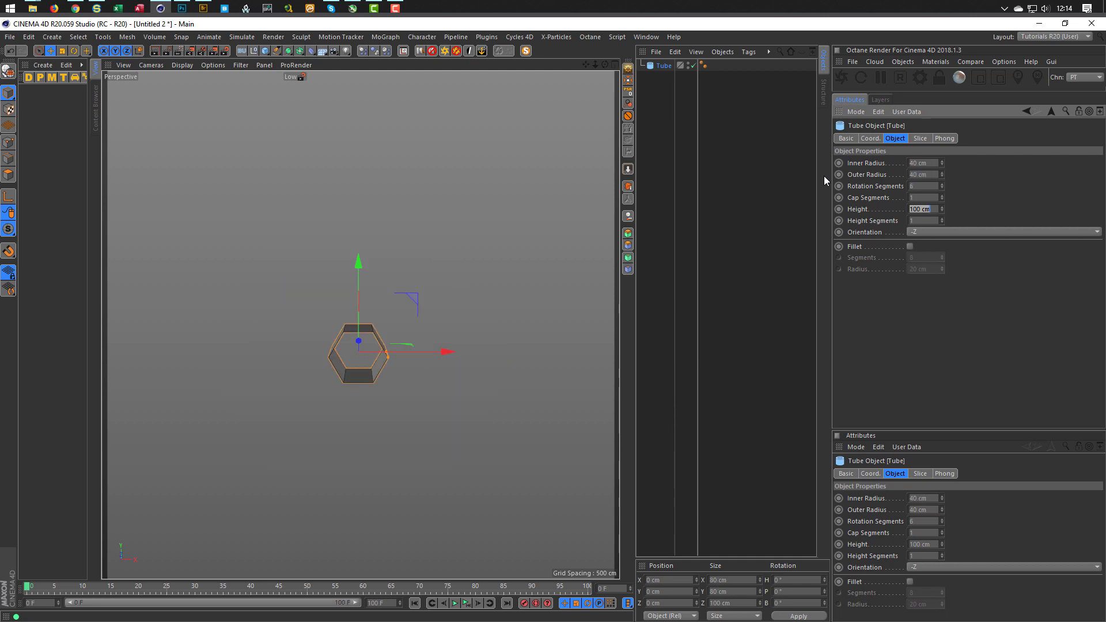
pyautogui.write('20')
pyautogui.press('Return')
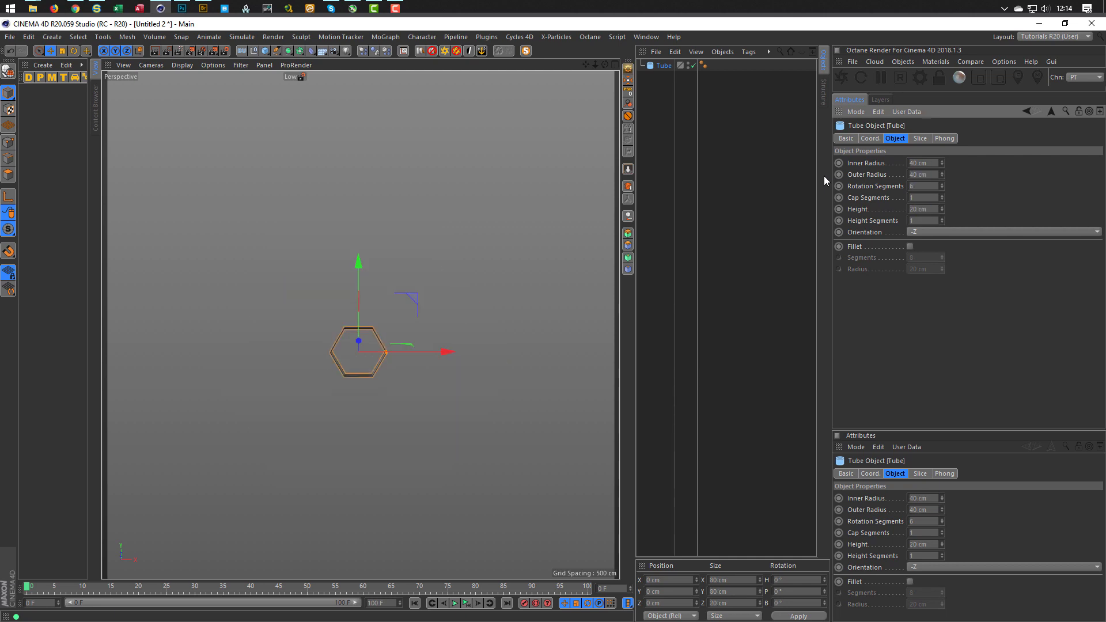
pyautogui.hotkey('shift', 'Tab')
pyautogui.hotkey('shift', 'Tab')
pyautogui.hotkey('shift', 'Tab')
pyautogui.hotkey('shift', 'Tab')
pyautogui.write('20')
pyautogui.press('Return')
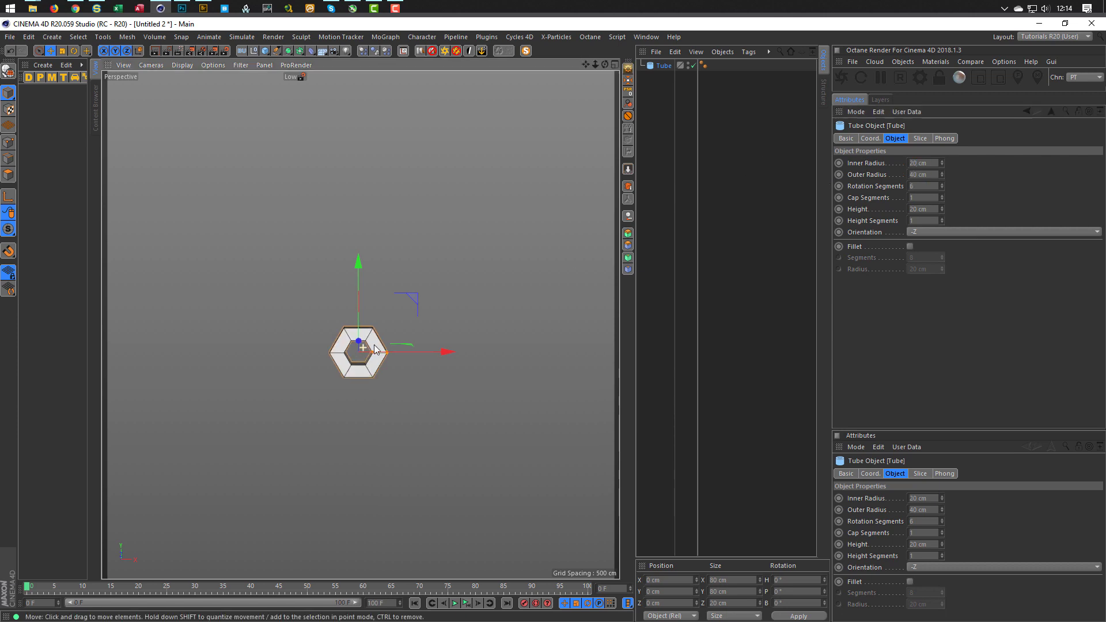
pyautogui.scroll(5, 389, 336)
pyautogui.keyDown('alt'); pyautogui.moveTo(476, 361); pyautogui.dragTo(393, 349); pyautogui.keyUp('alt')
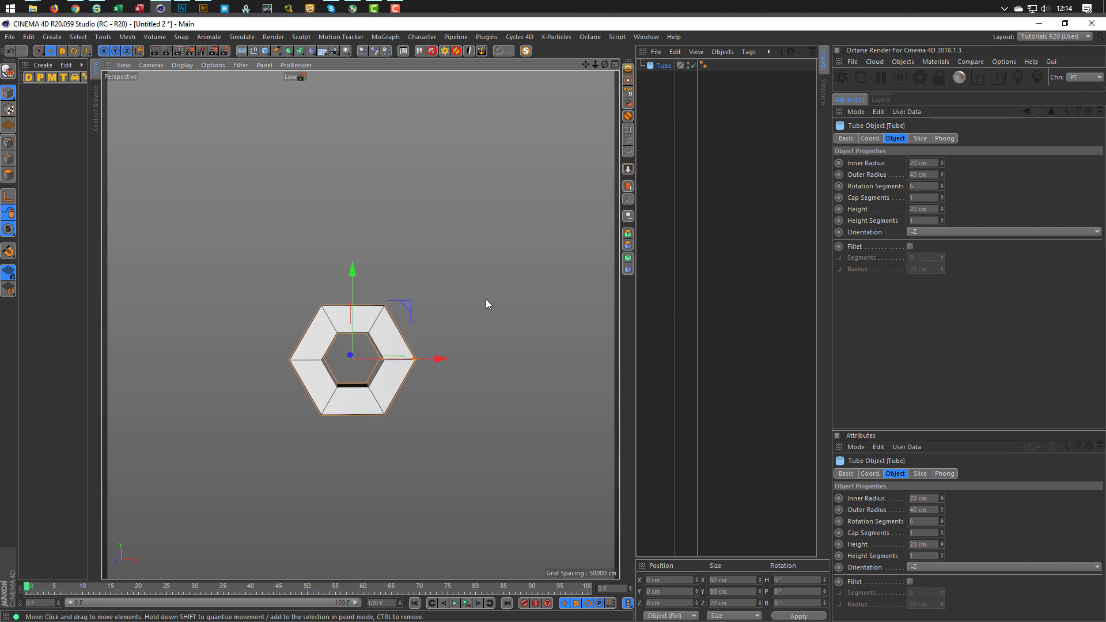
# Put the Tube in a Cloner set to Honeycomb Array and maximise the Front view
pyautogui.click(300, 51)
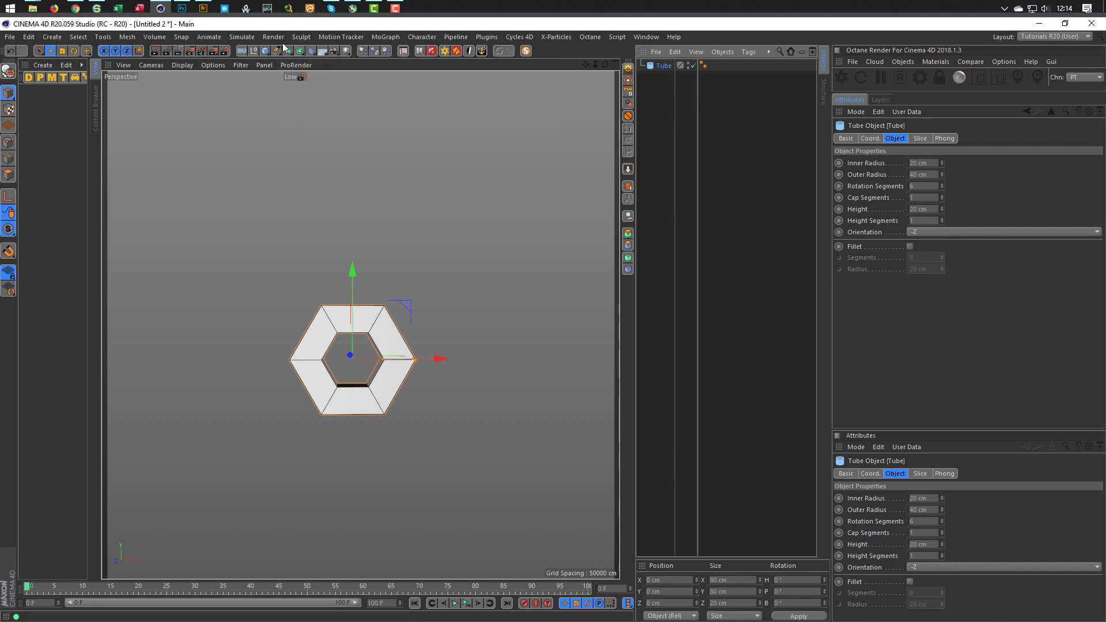
pyautogui.click(386, 37)
pyautogui.keyDown('alt'); pyautogui.click(406, 160); pyautogui.keyUp('alt')
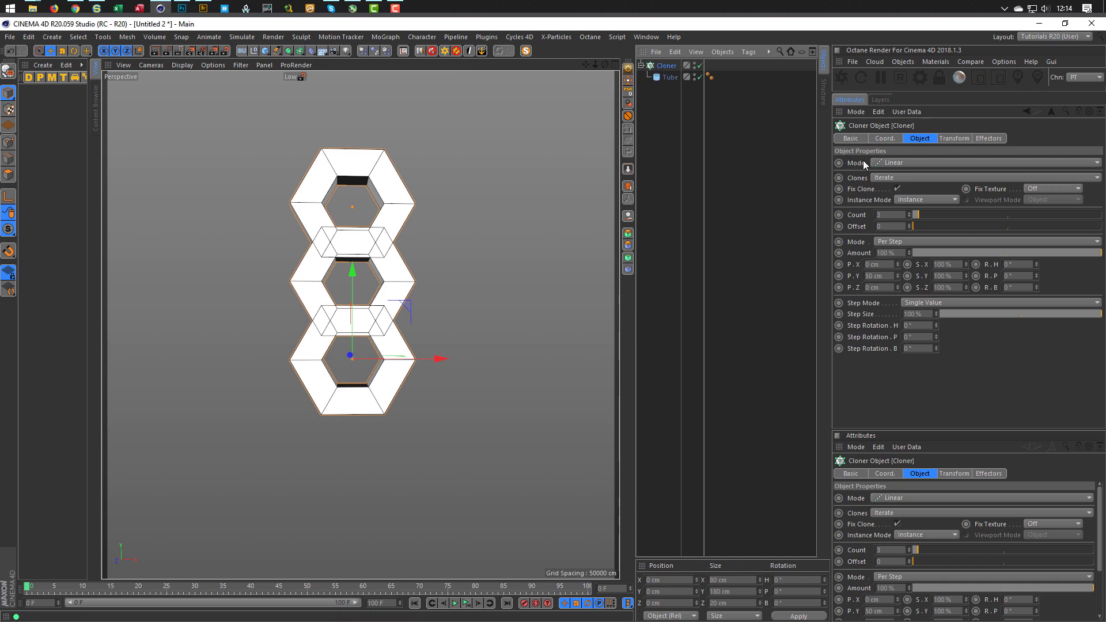
pyautogui.click(910, 163)
pyautogui.click(926, 216)
pyautogui.middleClick(399, 343)
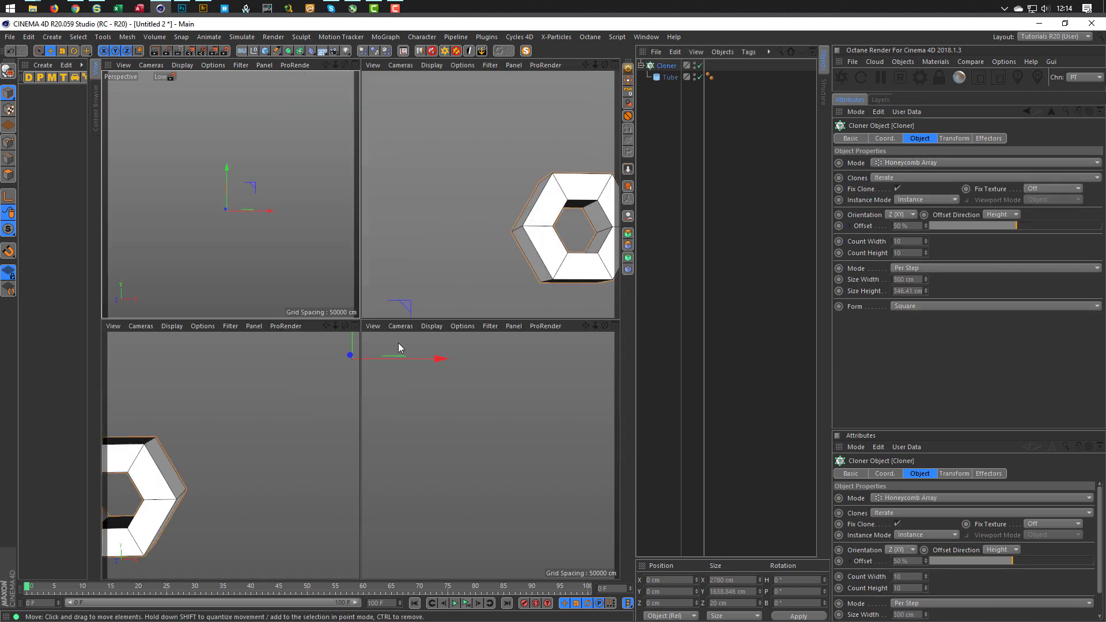
pyautogui.middleClick(408, 413)
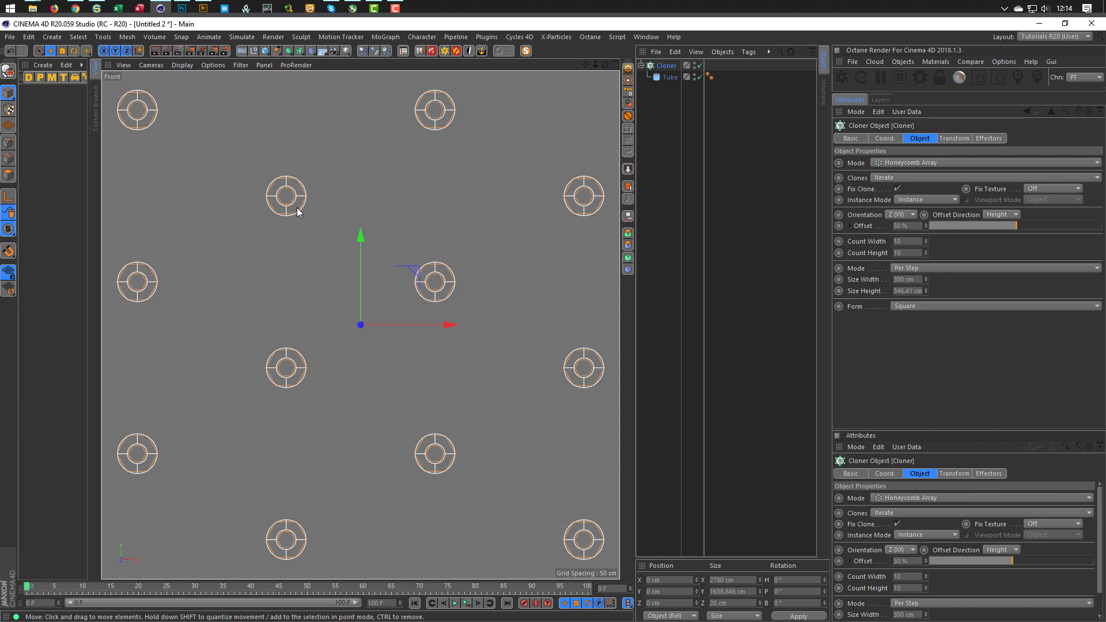
# Switch the display to Lines and set the Cloner's Size Height to 69.3 cm
pyautogui.click(182, 65)
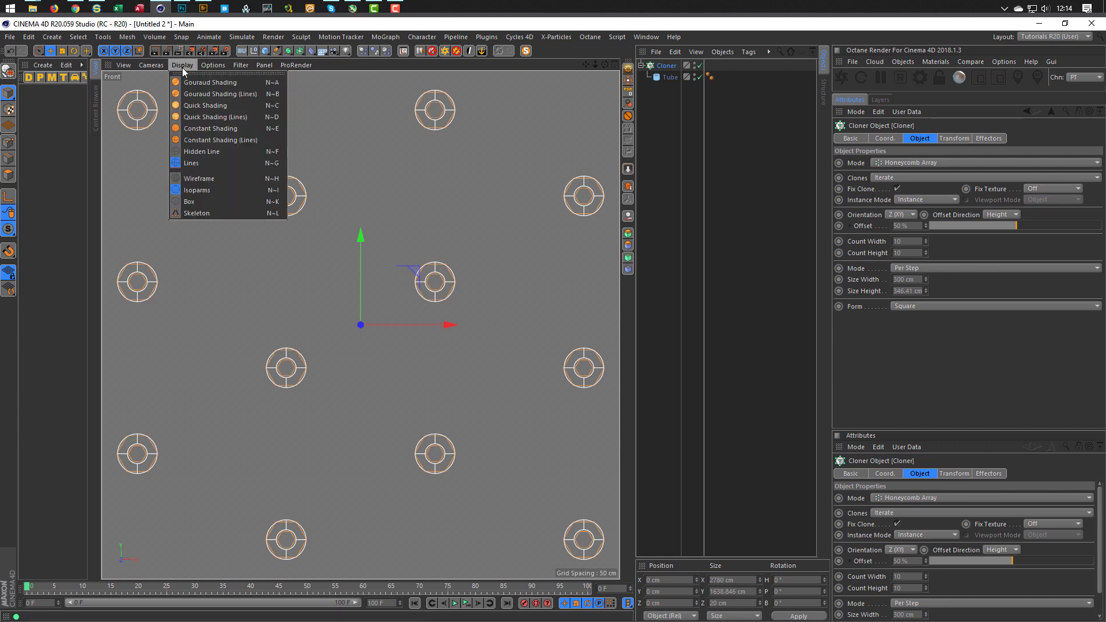
pyautogui.click(191, 166)
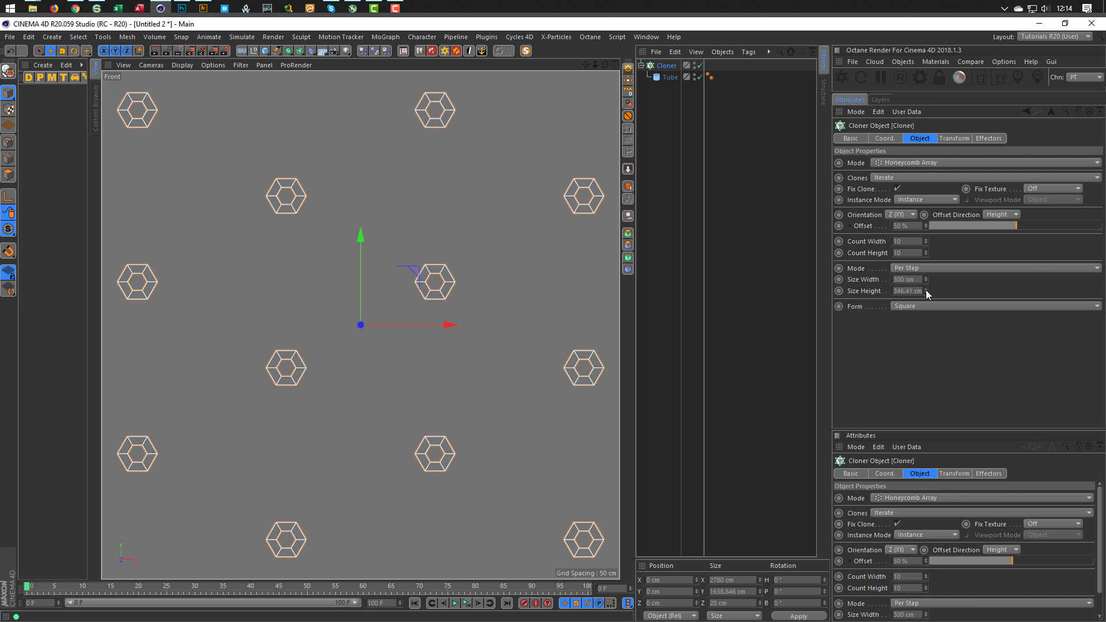
pyautogui.moveTo(925, 292); pyautogui.dragTo(926, 375)
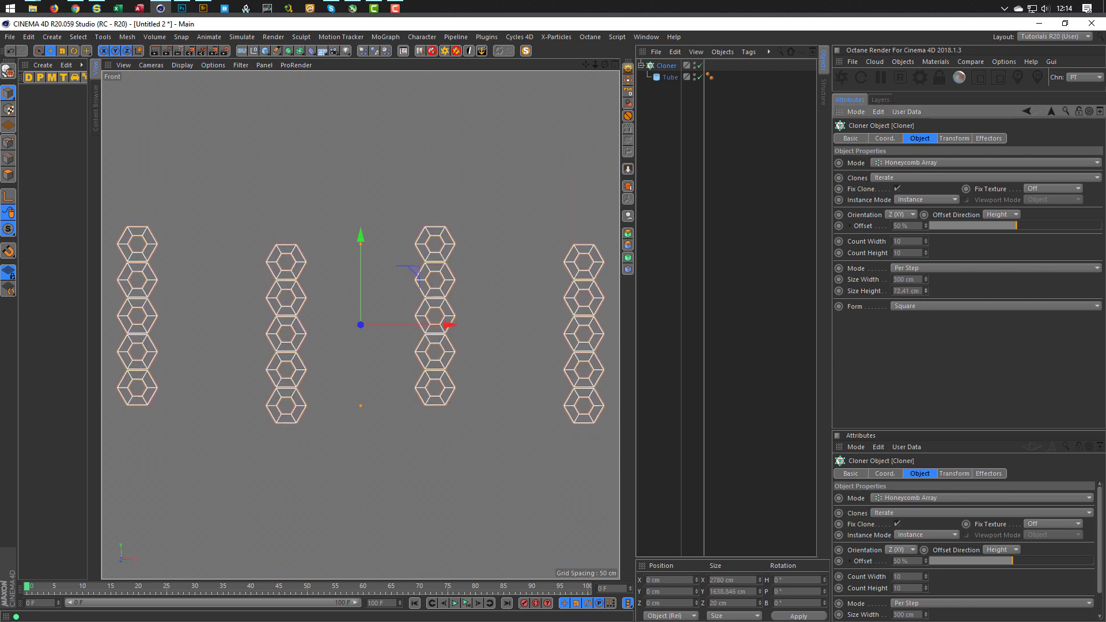
pyautogui.scroll(10, 451, 289)
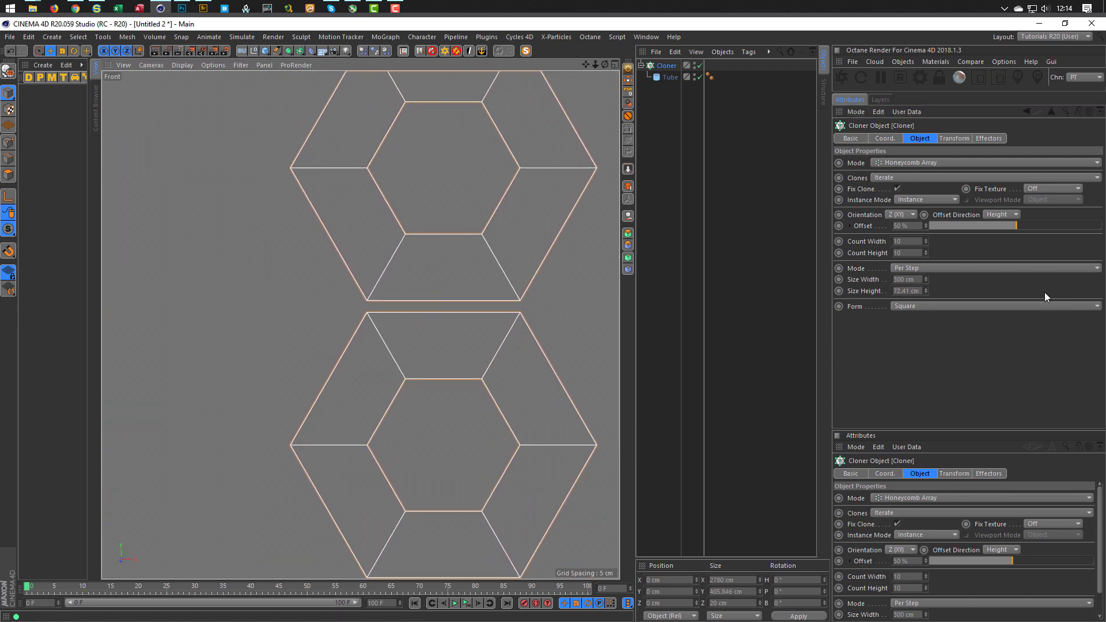
pyautogui.click(915, 291)
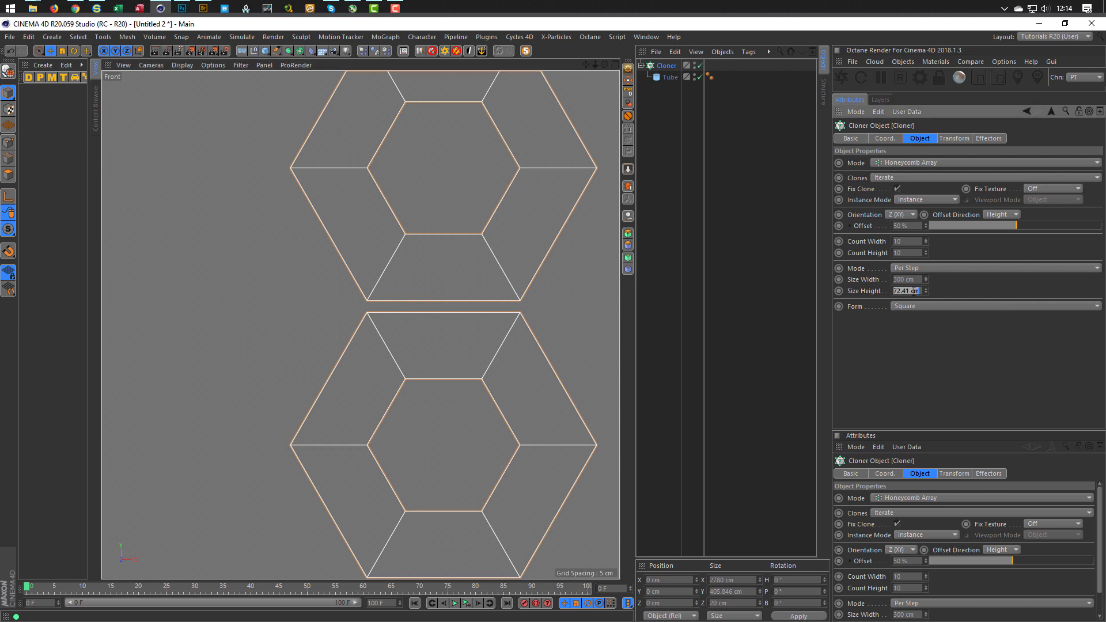
pyautogui.write('70')
pyautogui.press('Return')
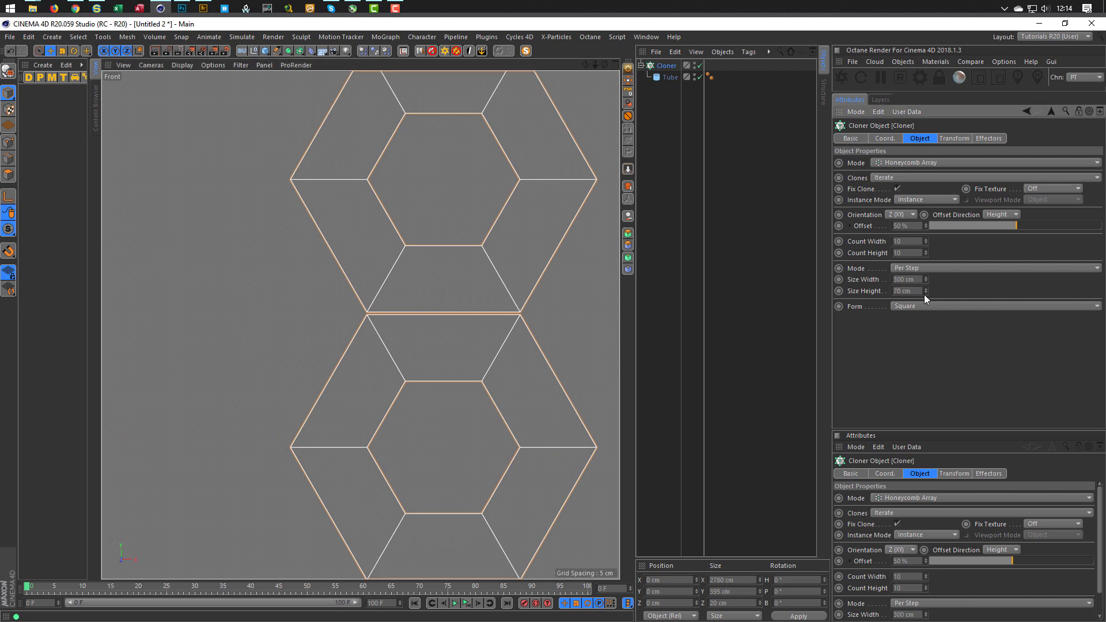
pyautogui.moveTo(924, 293); pyautogui.dragTo(925, 292)
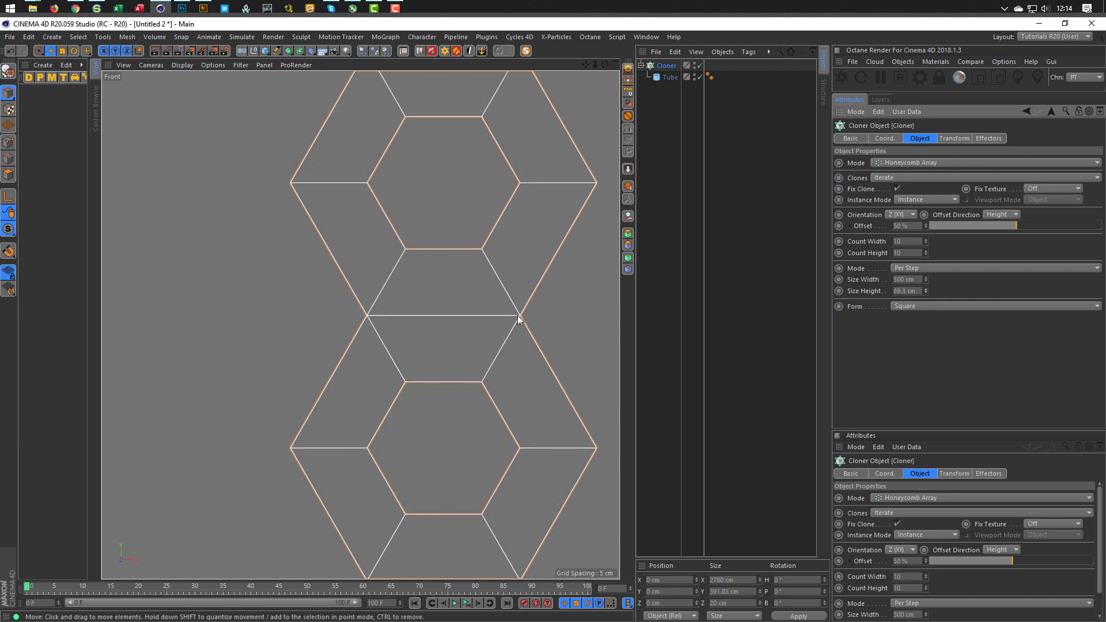
# Reduce the Cloner's Size Width to about 60 cm so columns interlock
pyautogui.scroll(-6, 517, 317)
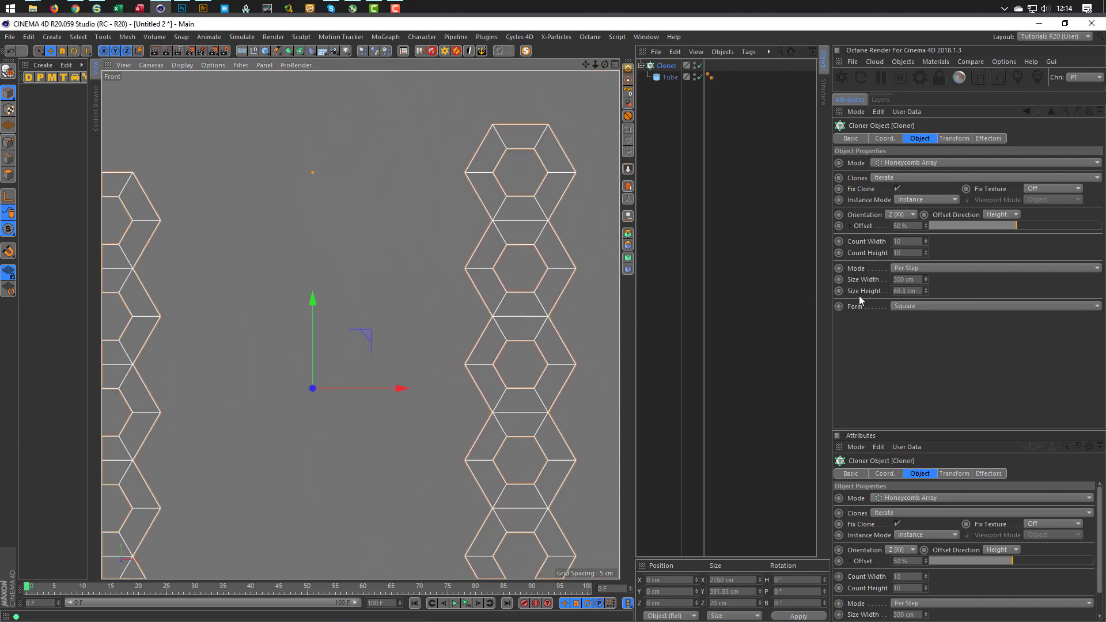
pyautogui.moveTo(925, 279); pyautogui.dragTo(880, 279)
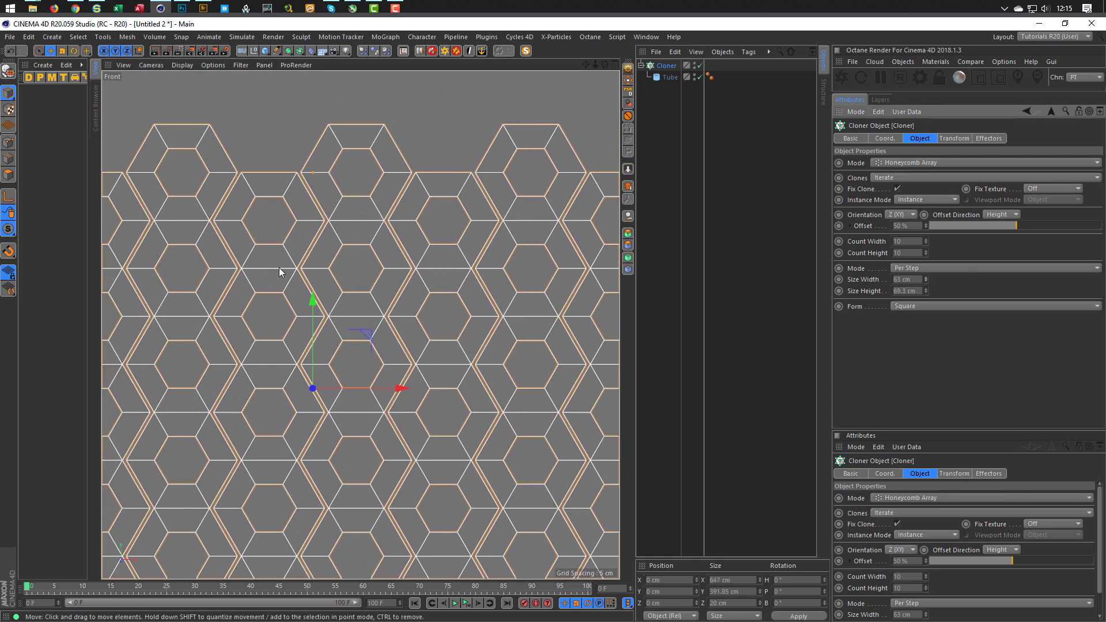
pyautogui.scroll(6, 395, 262)
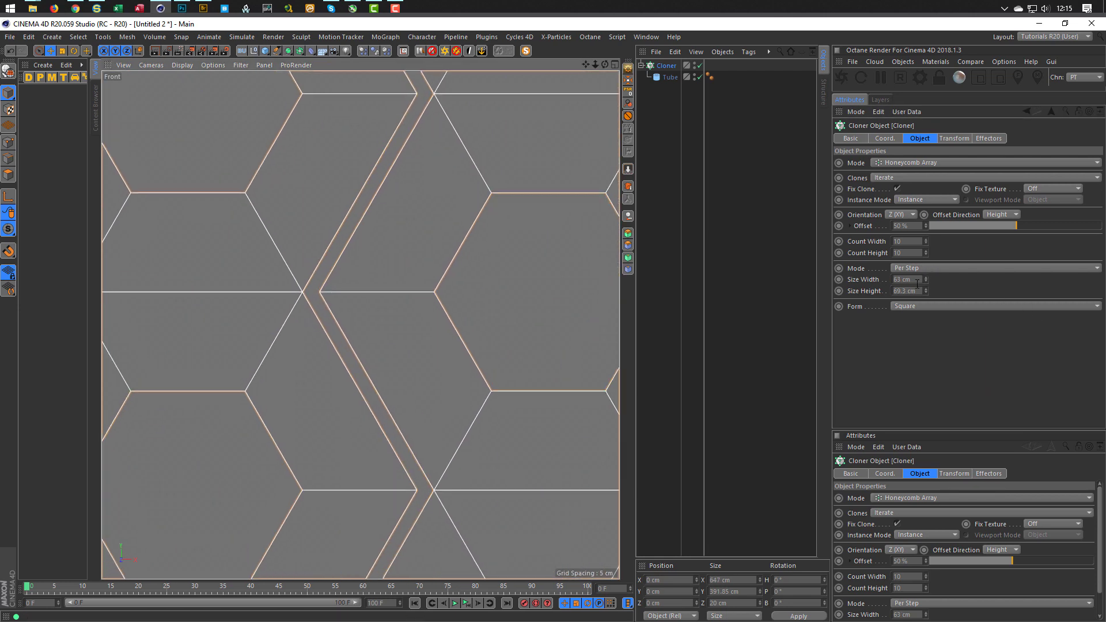
pyautogui.moveTo(924, 282); pyautogui.dragTo(924, 281)
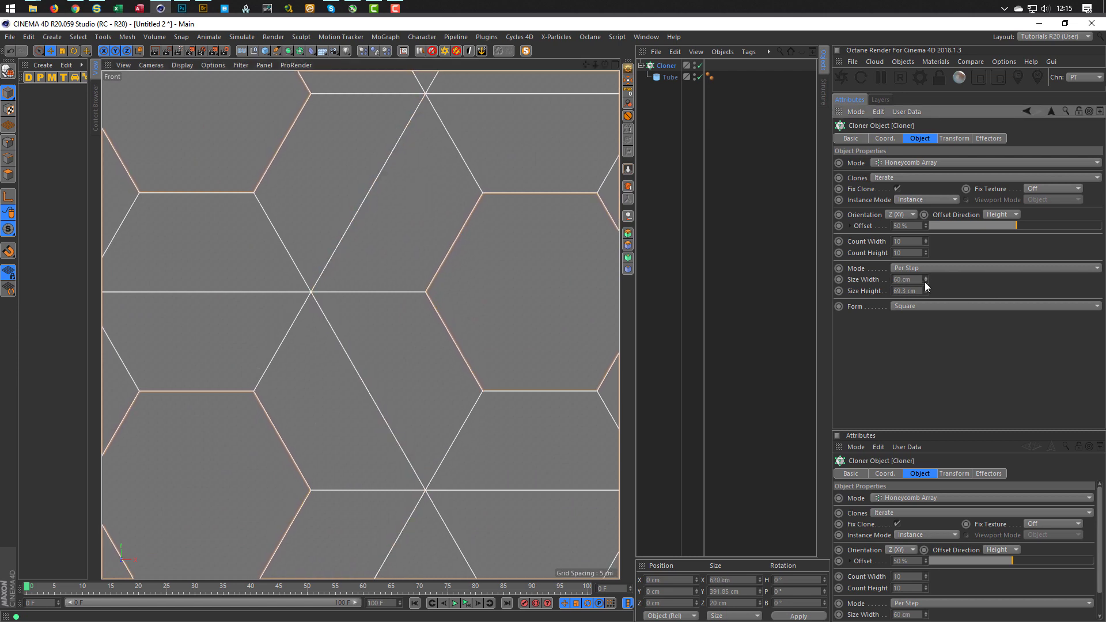
pyautogui.scroll(-5, 391, 302)
# Set the Cloner's Count Width to 20 and Count Height to 40, then orbit to inspect
pyautogui.middleClick(392, 300)
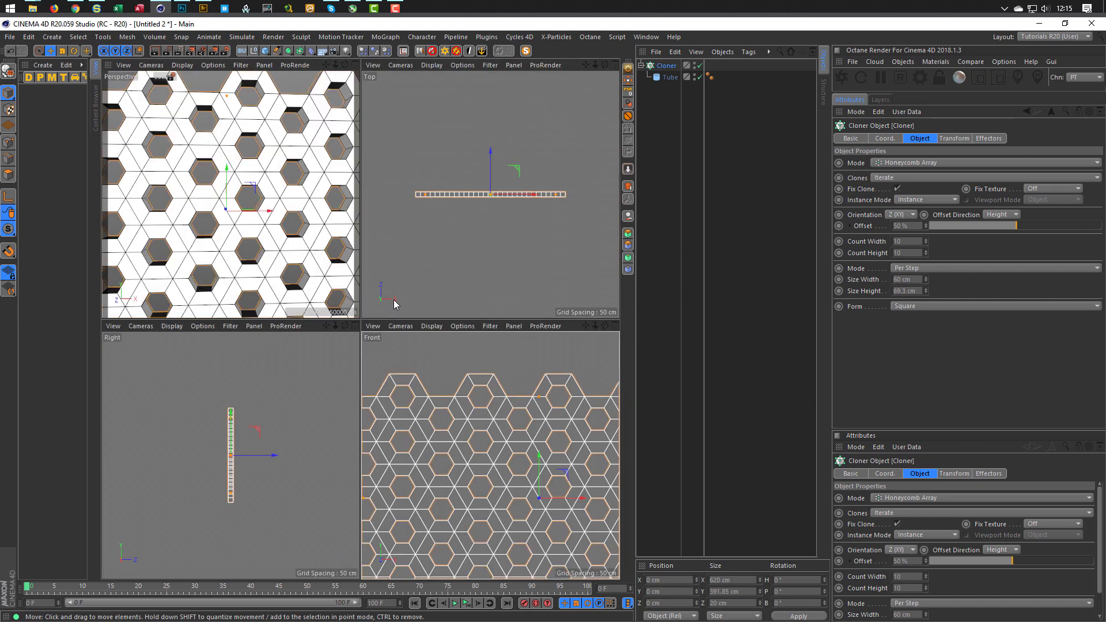
pyautogui.middleClick(186, 215)
pyautogui.scroll(-5, 334, 282)
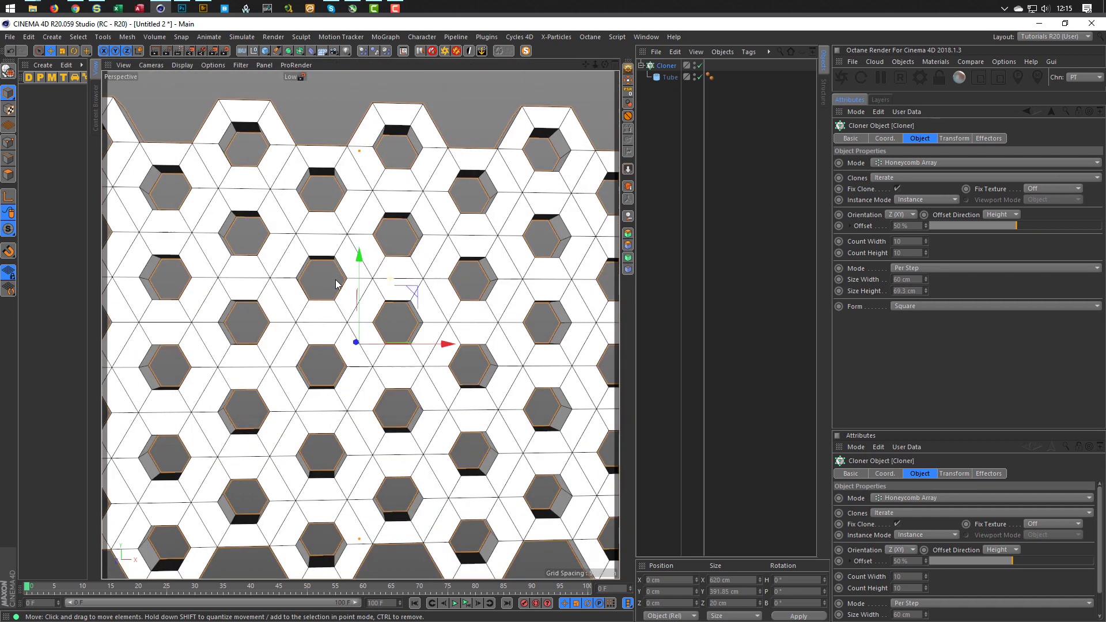
pyautogui.scroll(2, 333, 282)
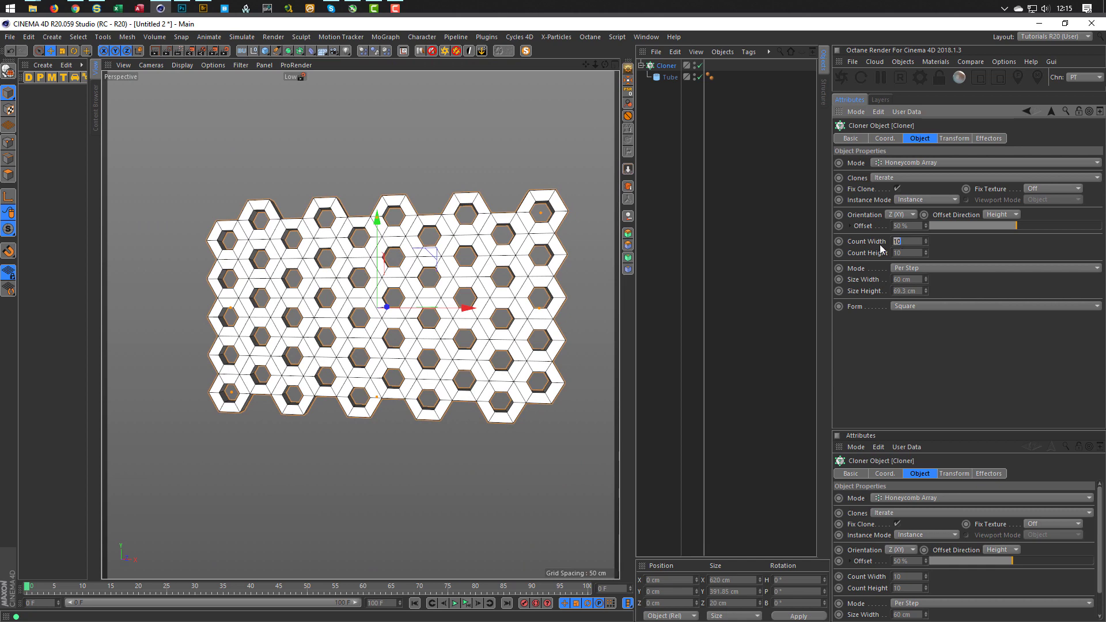
pyautogui.write('20')
pyautogui.press('Tab')
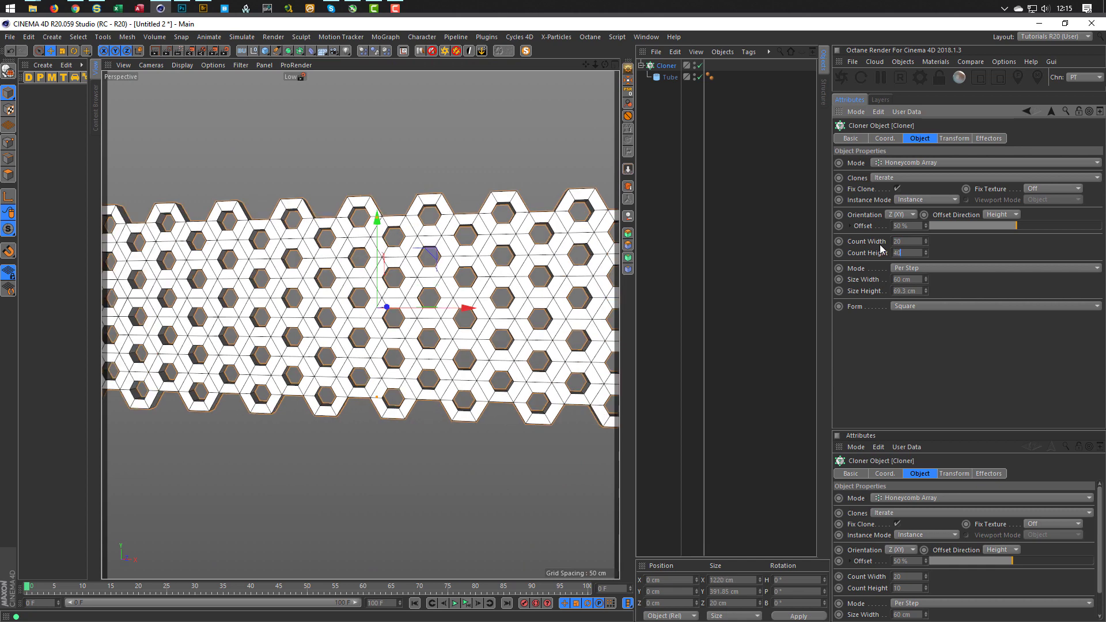
pyautogui.write('40')
pyautogui.press('Return')
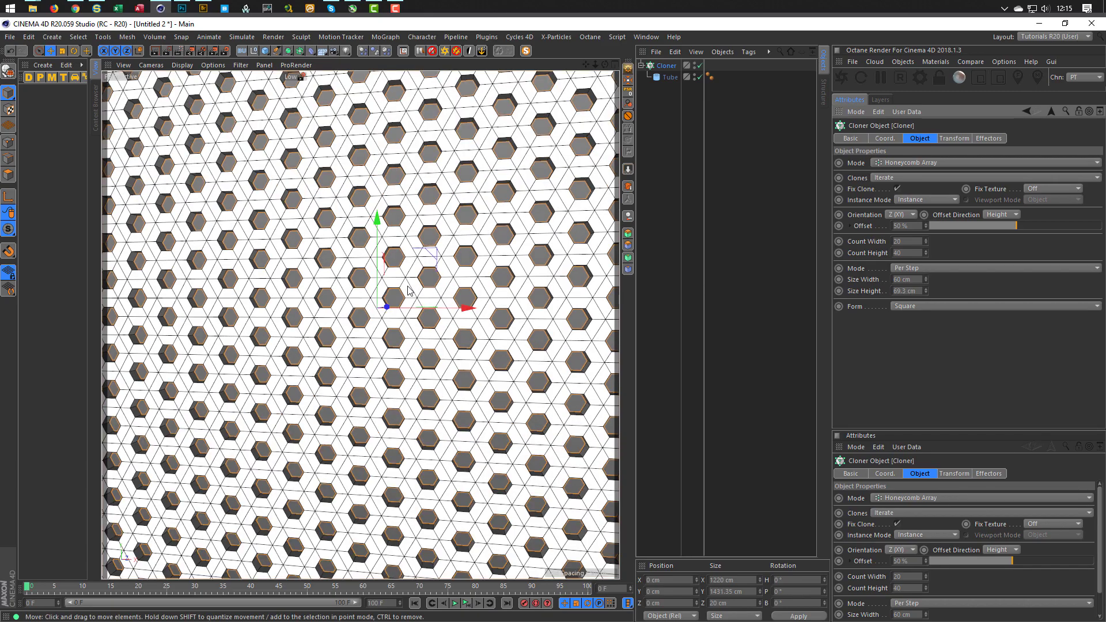
pyautogui.scroll(-6, 330, 344)
pyautogui.moveTo(328, 343)
pyautogui.keyDown('alt'); pyautogui.mouseDown()
pyautogui.moveTo(468, 338)
pyautogui.moveTo(340, 338)
pyautogui.mouseUp(); pyautogui.keyUp('alt')
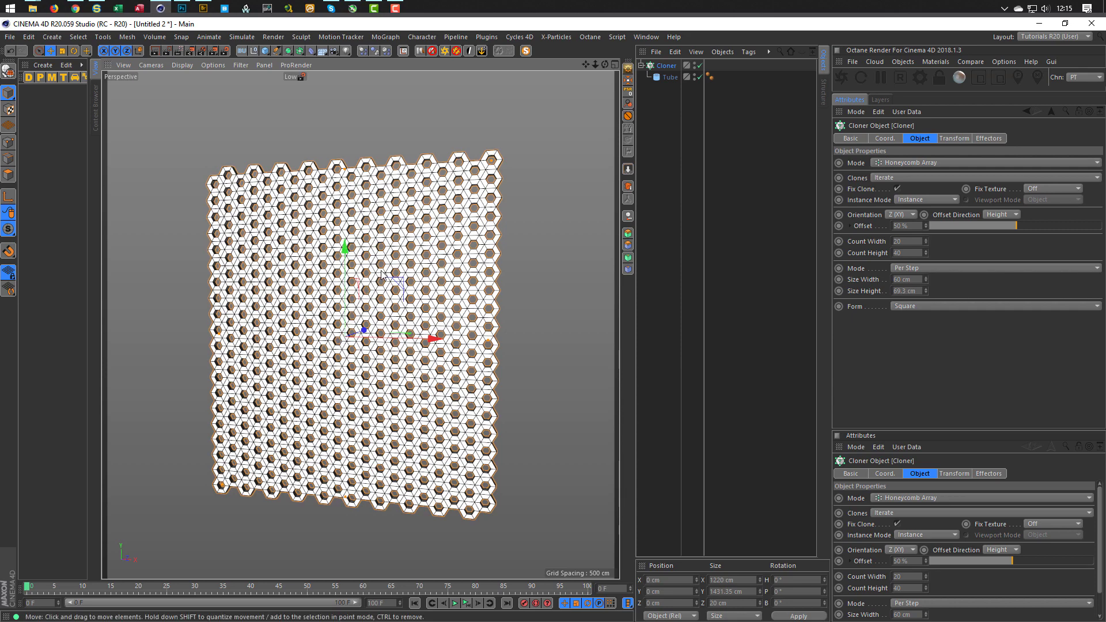
pyautogui.keyDown('alt'); pyautogui.moveTo(426, 262); pyautogui.dragTo(383, 260); pyautogui.keyUp('alt')
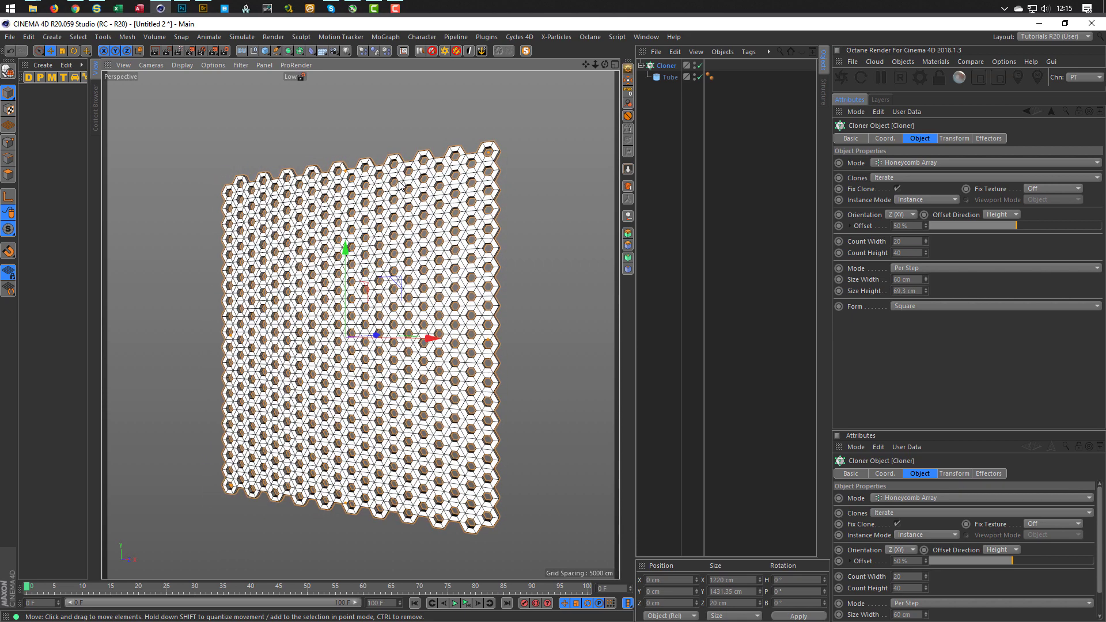
pyautogui.moveTo(390, 204)
pyautogui.keyDown('alt'); pyautogui.mouseDown()
pyautogui.moveTo(476, 202)
pyautogui.moveTo(410, 205)
pyautogui.mouseUp(); pyautogui.keyUp('alt')
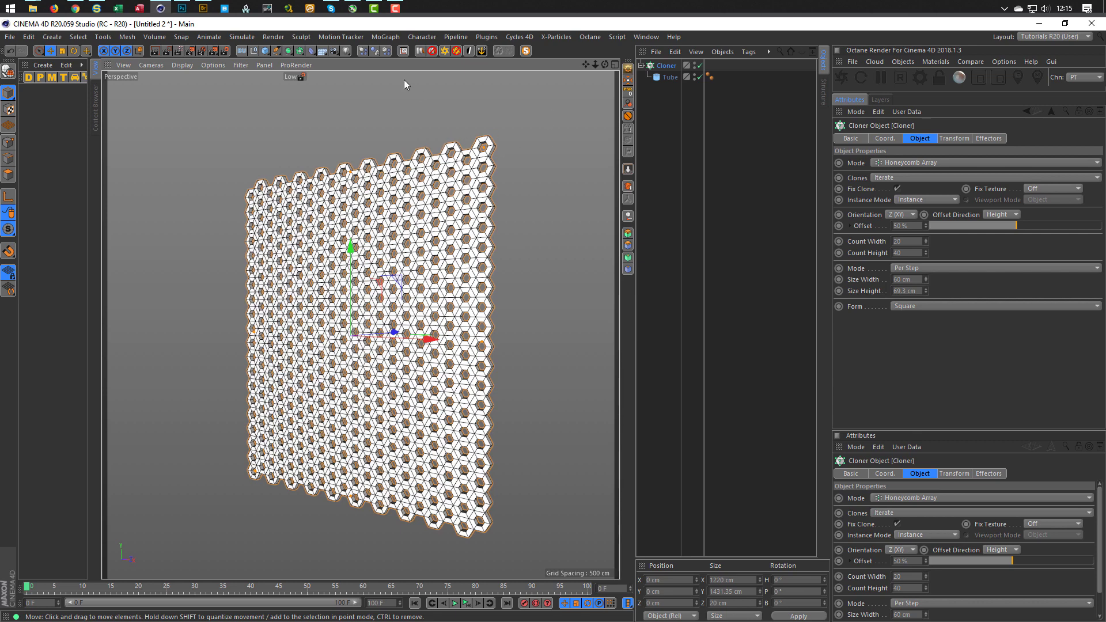
# Add a Mesh deformer, group the Cloner into a Null, and place Mesh inside that Null
pyautogui.click(311, 52)
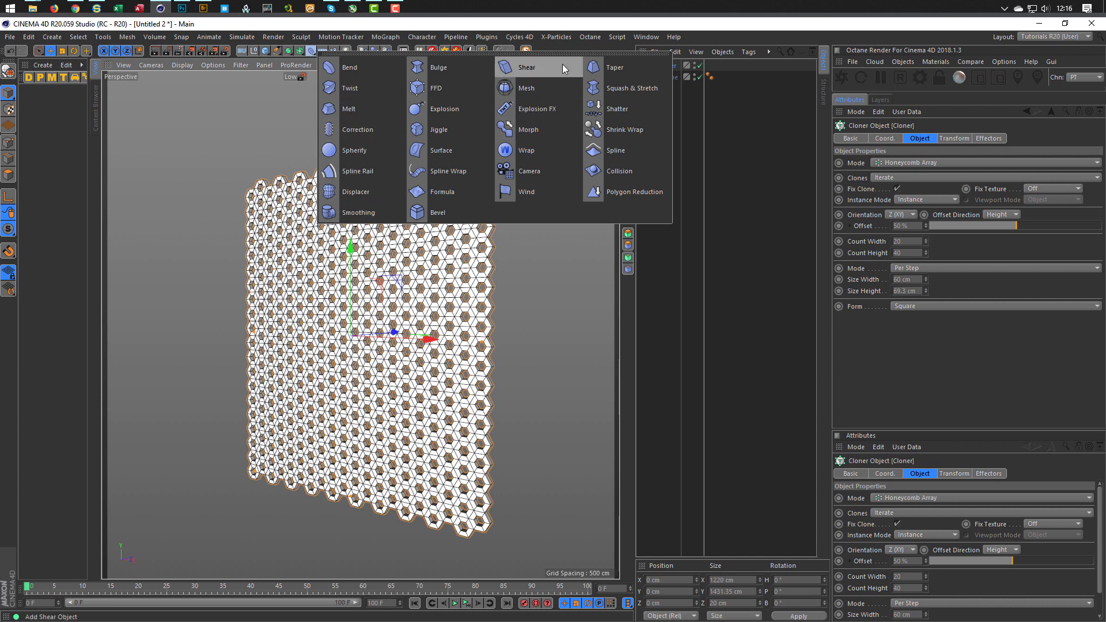
pyautogui.click(537, 90)
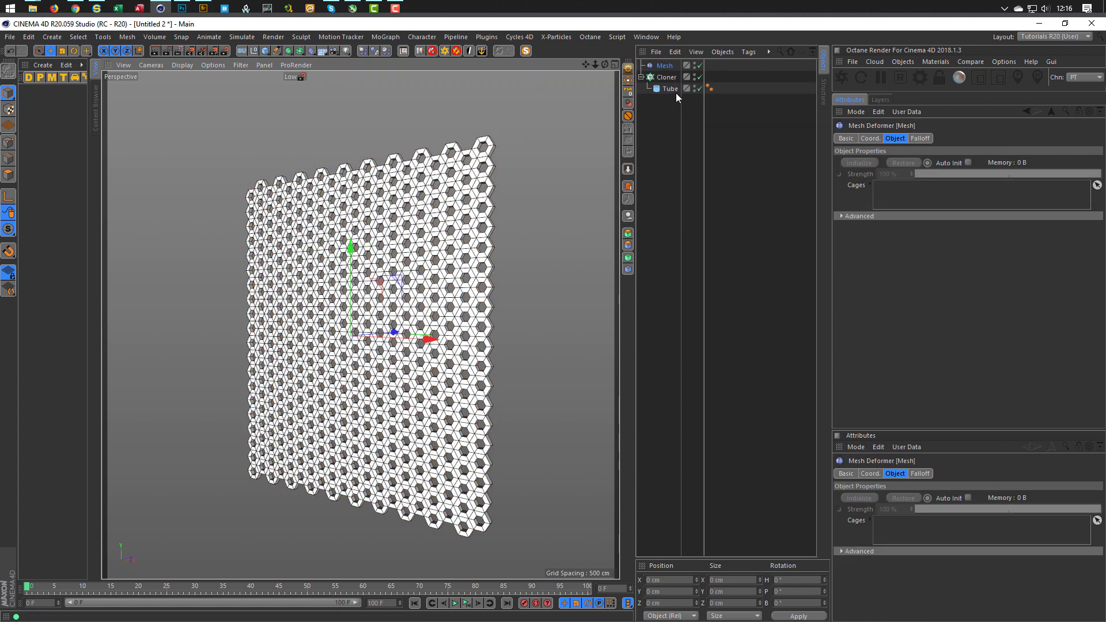
pyautogui.click(666, 78)
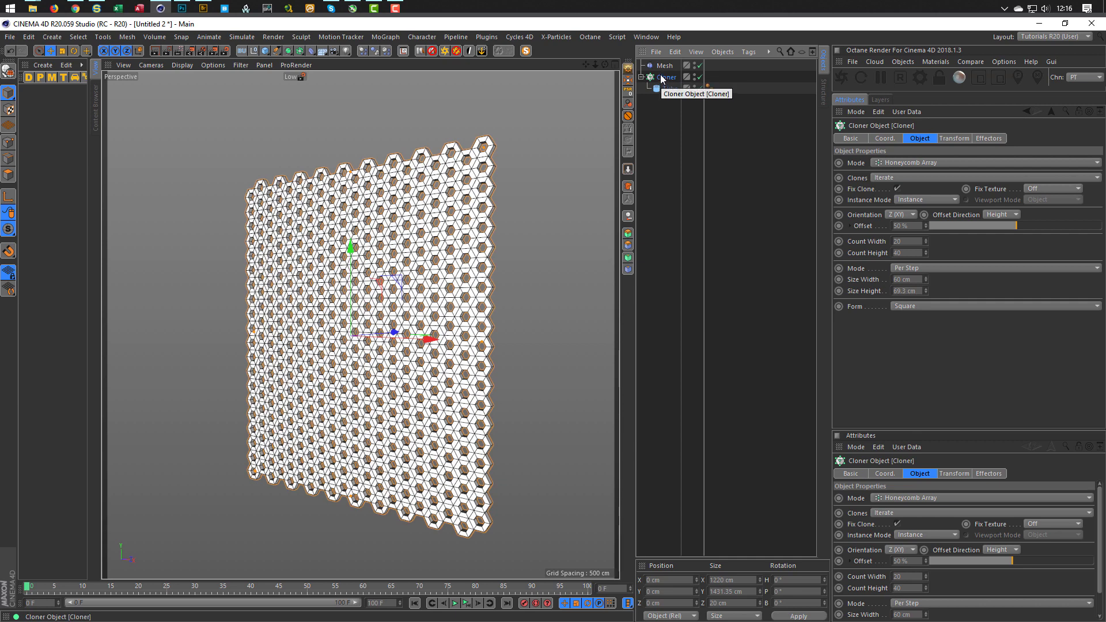
pyautogui.press('c')
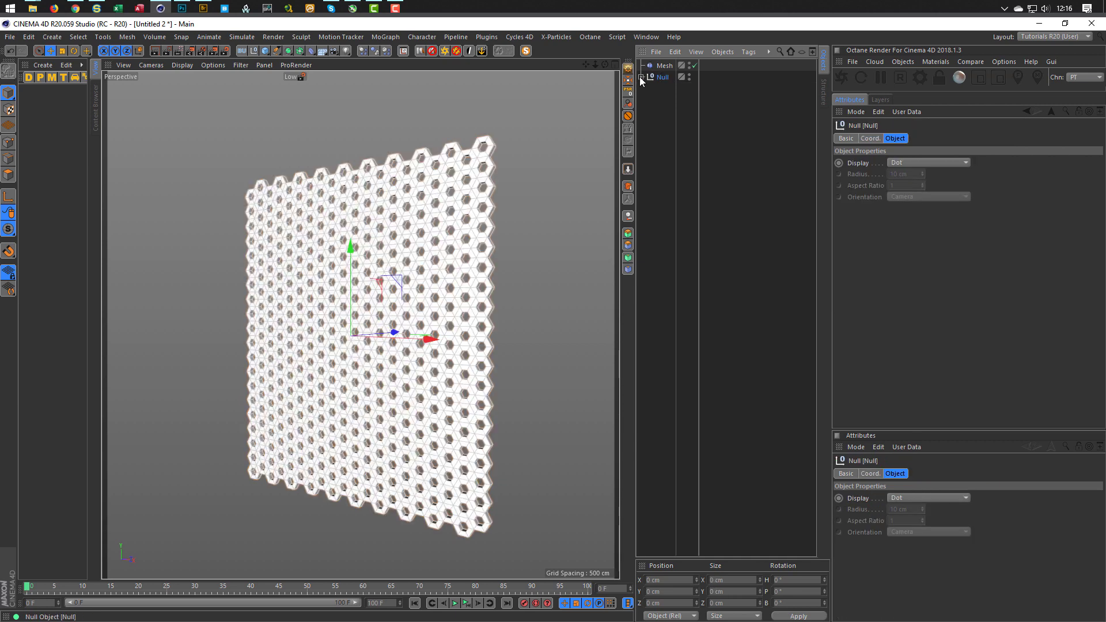
pyautogui.click(641, 77)
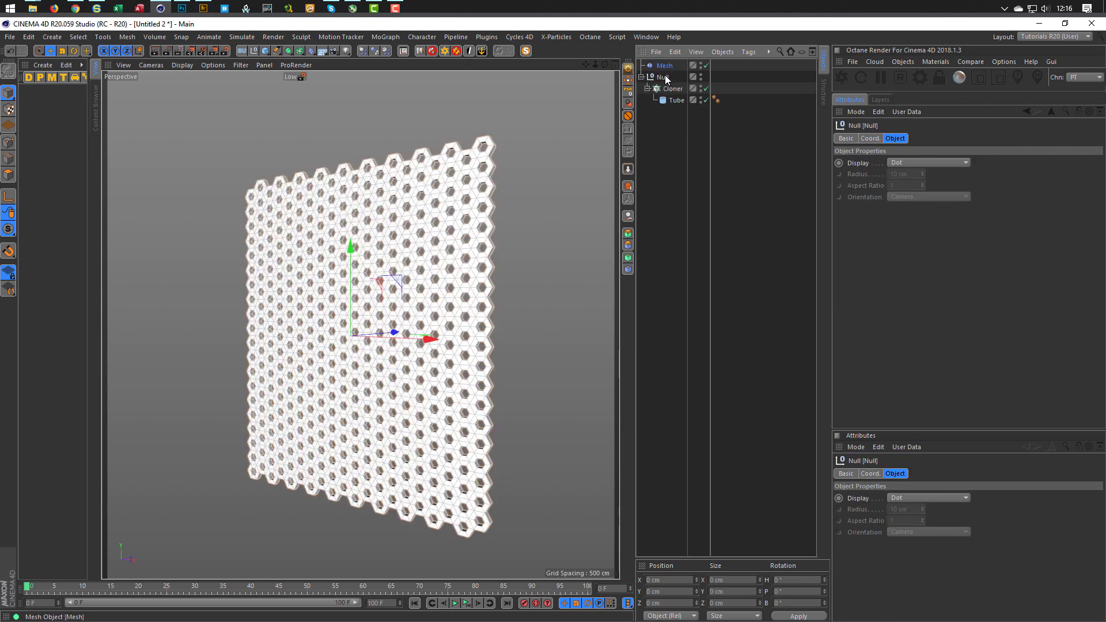
pyautogui.moveTo(667, 79); pyautogui.dragTo(668, 78)
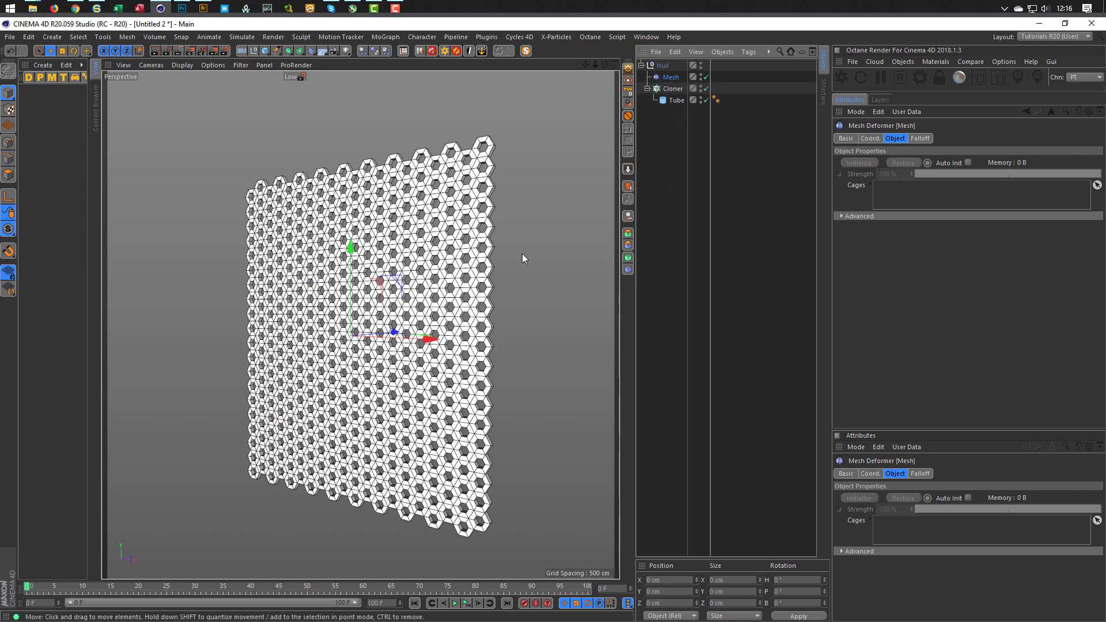
pyautogui.moveTo(446, 239); pyautogui.dragTo(433, 237)
pyautogui.keyDown('alt'); pyautogui.moveTo(433, 238); pyautogui.dragTo(399, 247, button='middle'); pyautogui.keyUp('alt')
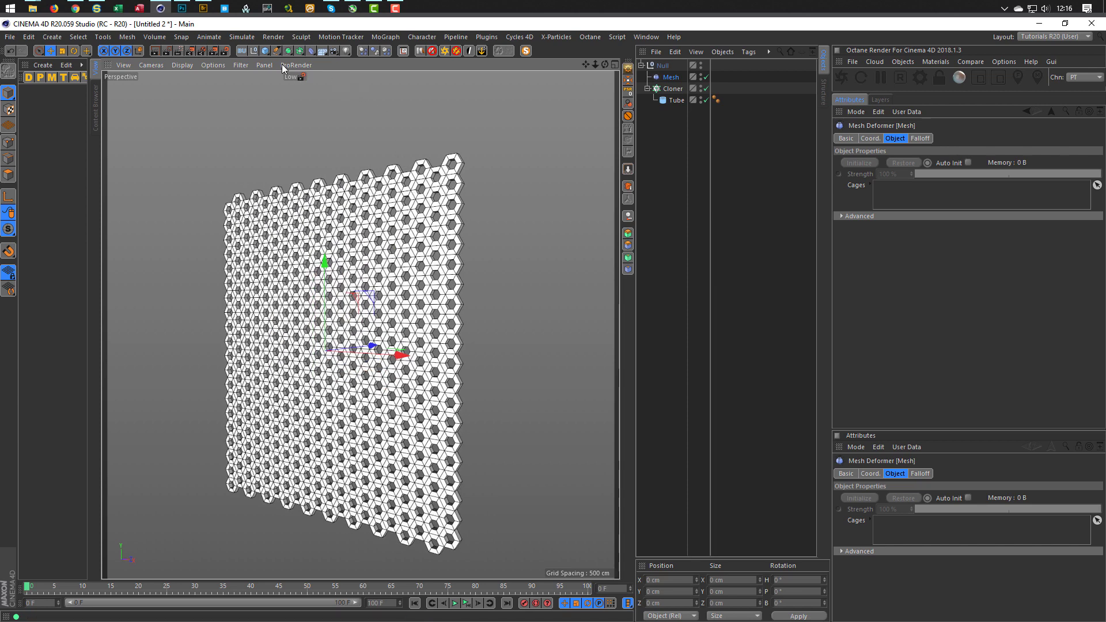
# Add a Plane object with its orientation set to -Z
pyautogui.click(265, 52)
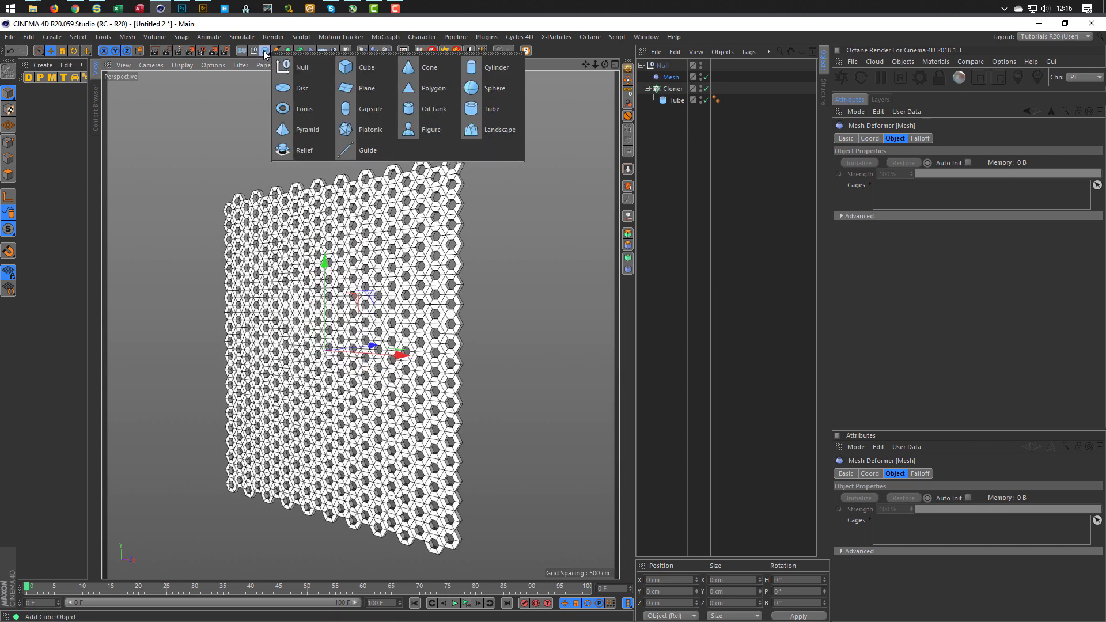
pyautogui.click(264, 52)
pyautogui.click(265, 52)
pyautogui.click(377, 89)
pyautogui.click(920, 209)
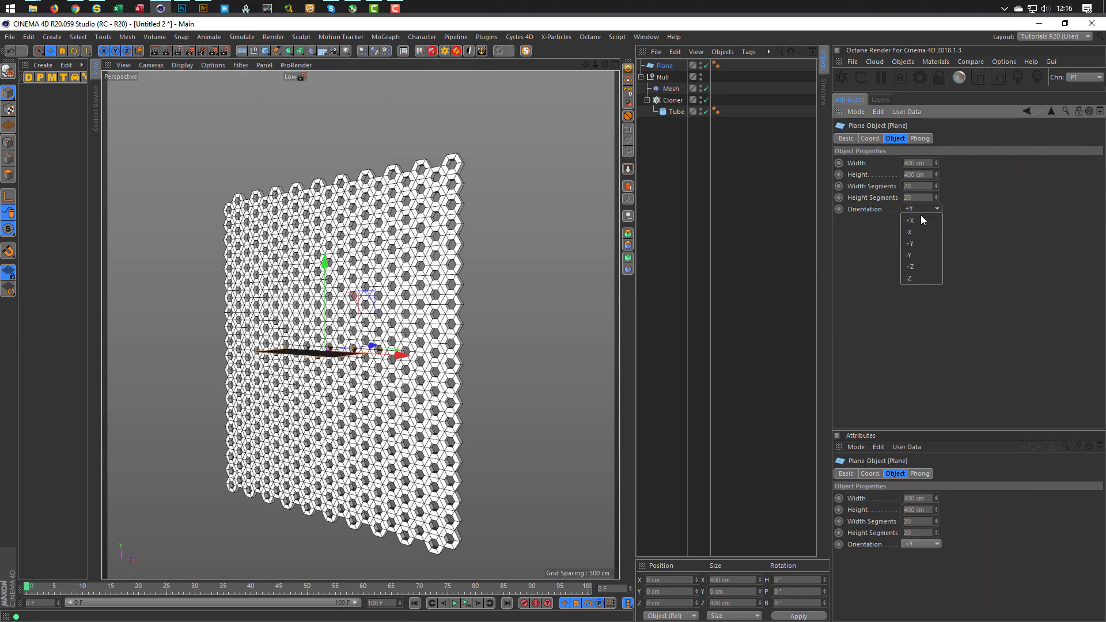
pyautogui.click(921, 279)
# Scale the plane in Front view to about 1337.2 by 1500.515 cm
pyautogui.middleClick(531, 338)
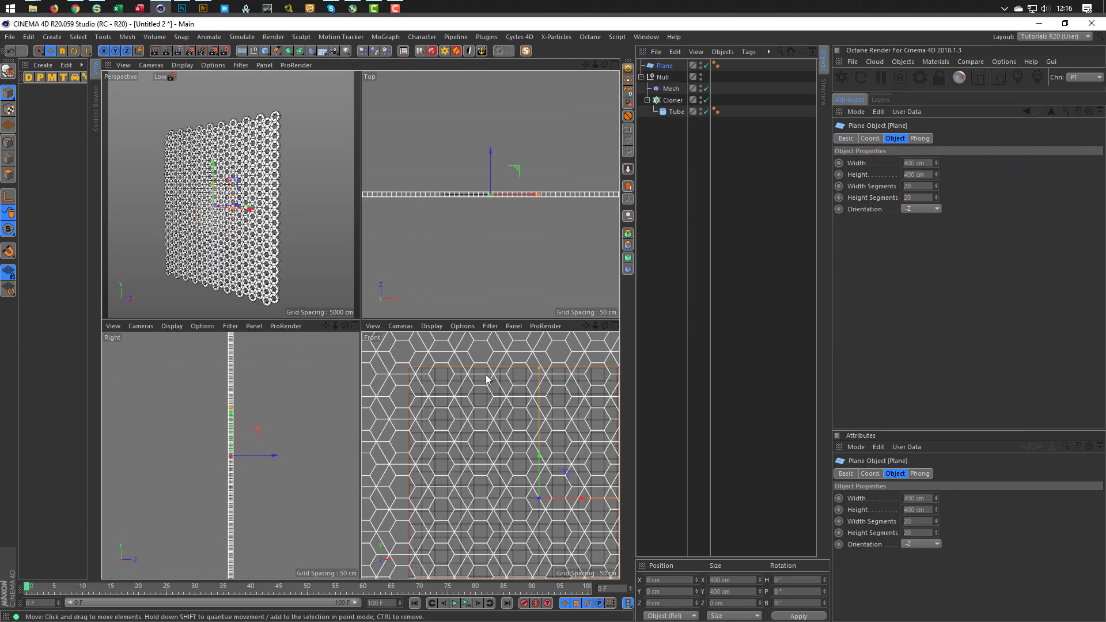
pyautogui.middleClick(384, 362)
pyautogui.scroll(-4, 384, 362)
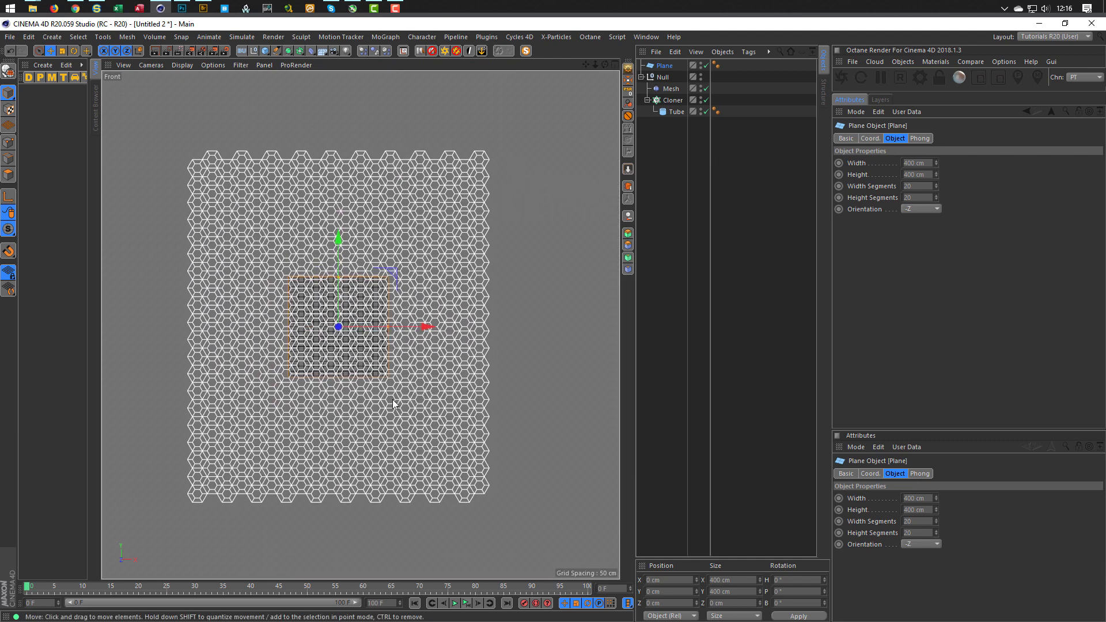
pyautogui.press('t')
pyautogui.moveTo(378, 426); pyautogui.dragTo(641, 427)
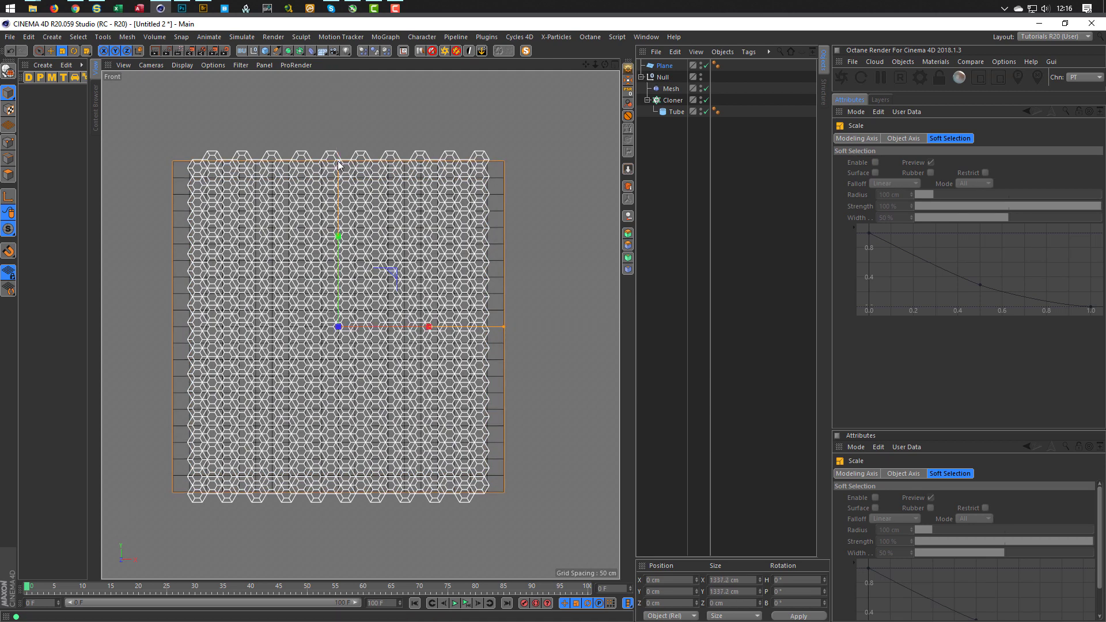
pyautogui.moveTo(338, 161); pyautogui.dragTo(340, 141)
# Move the plane back about -11.625 cm in Z using the Top view
pyautogui.middleClick(374, 224)
pyautogui.middleClick(372, 229)
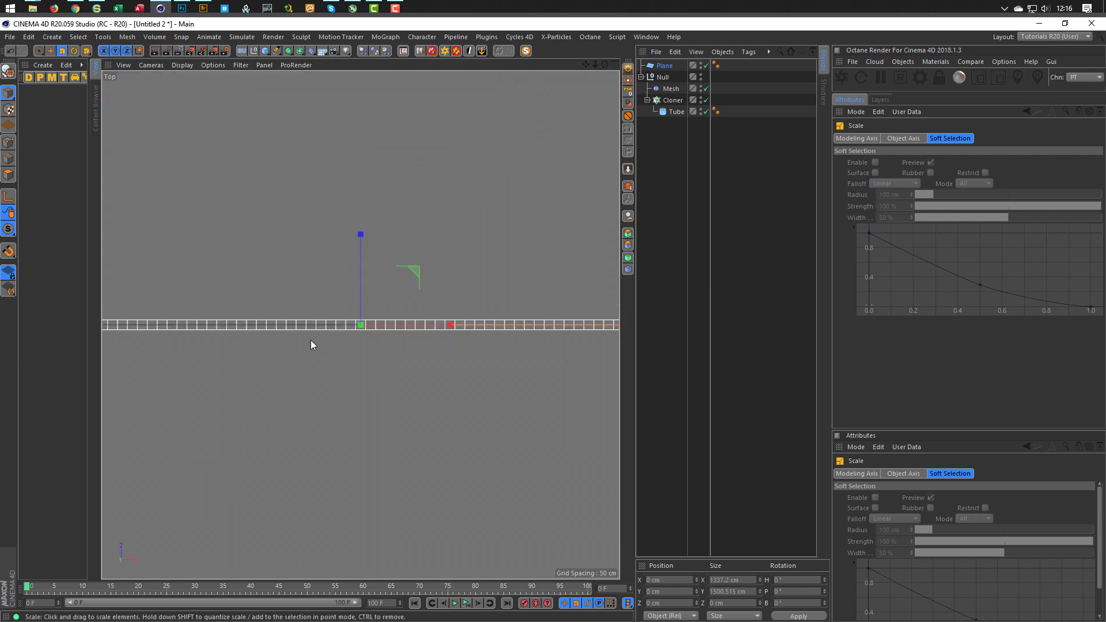
pyautogui.scroll(5, 354, 330)
pyautogui.press('e')
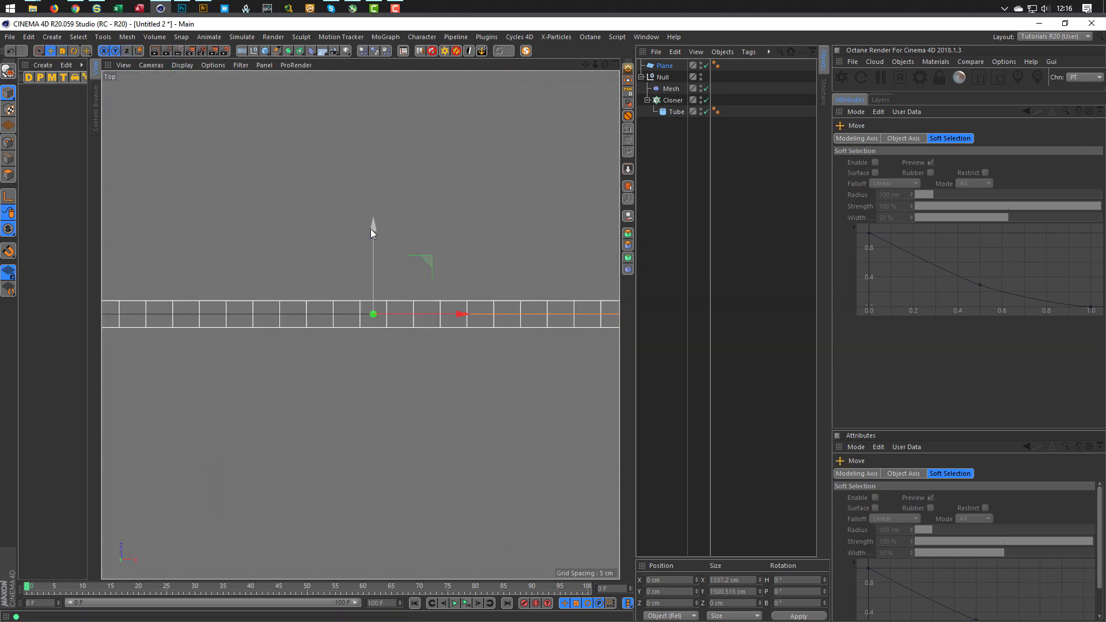
pyautogui.moveTo(371, 229); pyautogui.dragTo(368, 244)
# Check the plane from Perspective view, then drag the Plane below the Null group
pyautogui.middleClick(368, 244)
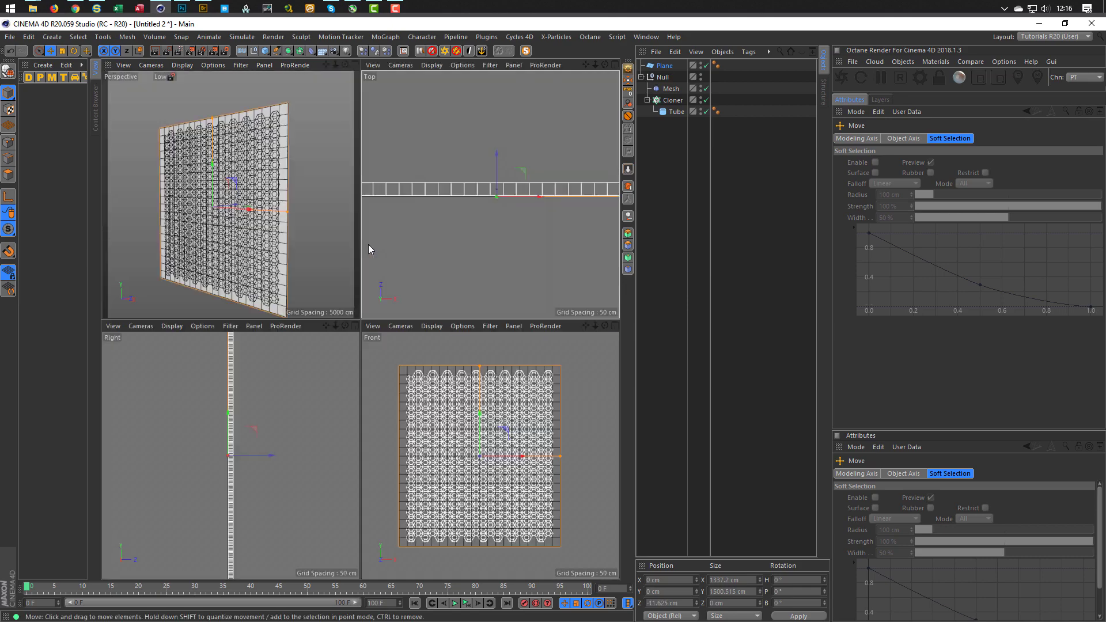
pyautogui.middleClick(308, 225)
pyautogui.keyDown('alt'); pyautogui.moveTo(308, 225); pyautogui.dragTo(455, 207); pyautogui.keyUp('alt')
pyautogui.scroll(6, 484, 198)
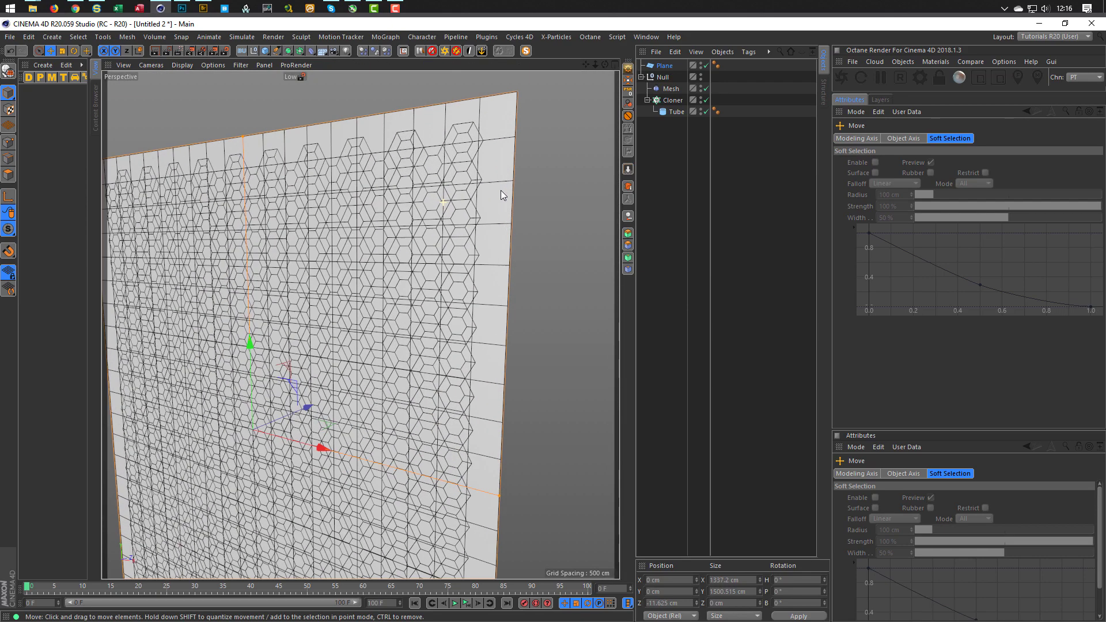
pyautogui.scroll(-8, 455, 205)
pyautogui.moveTo(382, 229)
pyautogui.keyDown('alt'); pyautogui.mouseDown()
pyautogui.moveTo(413, 225)
pyautogui.moveTo(406, 191)
pyautogui.mouseUp(); pyautogui.keyUp('alt')
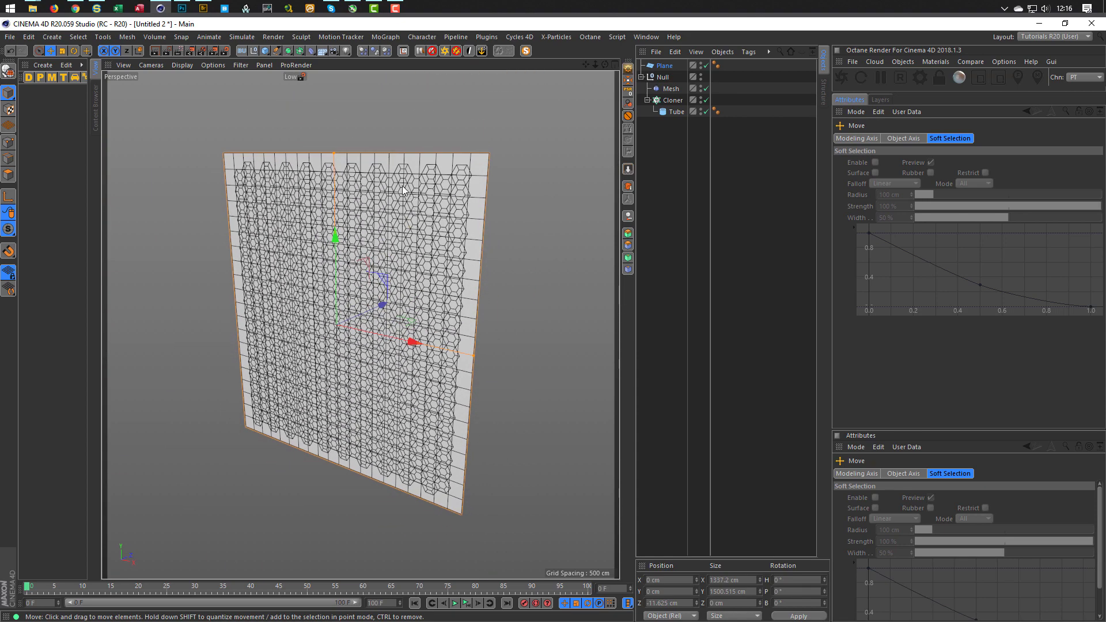
pyautogui.scroll(4, 449, 181)
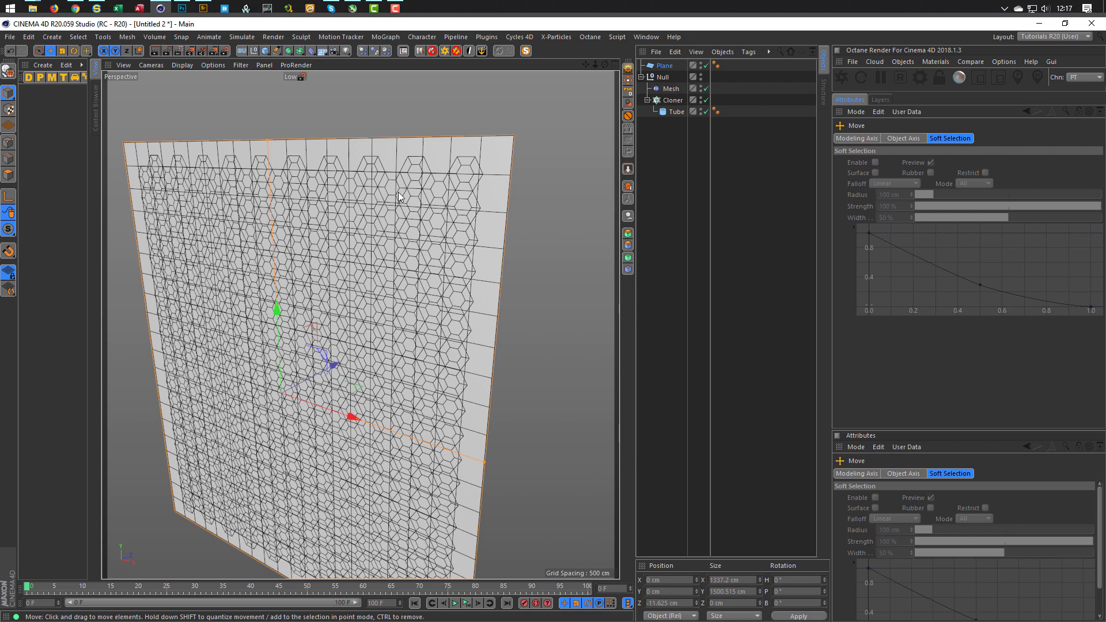
pyautogui.keyDown('alt'); pyautogui.moveTo(389, 198); pyautogui.dragTo(489, 216); pyautogui.keyUp('alt')
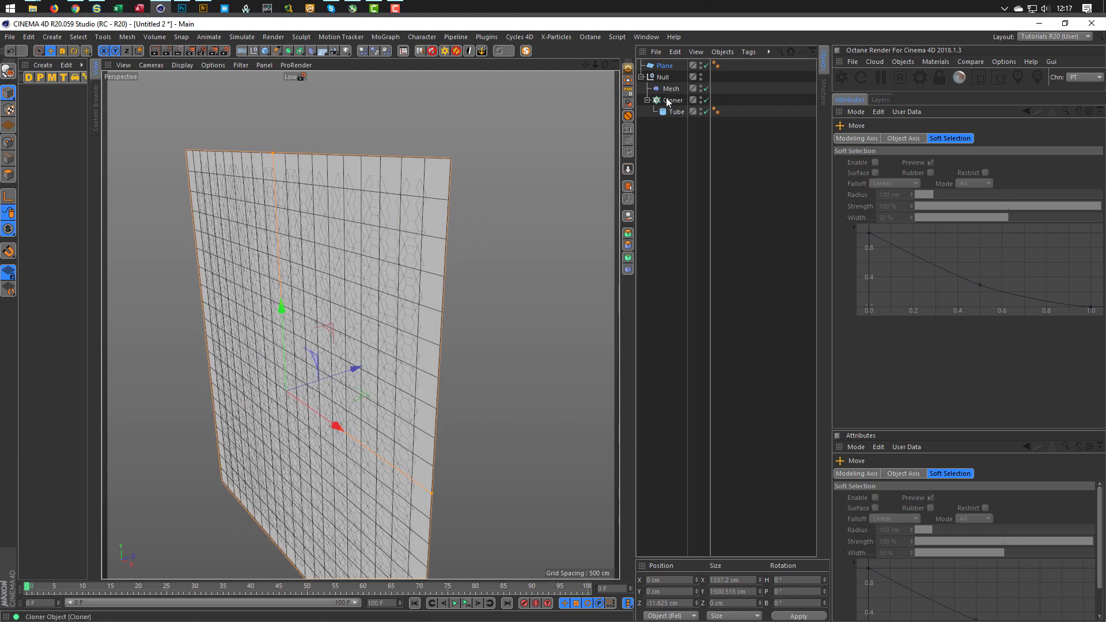
pyautogui.moveTo(661, 67); pyautogui.dragTo(665, 119)
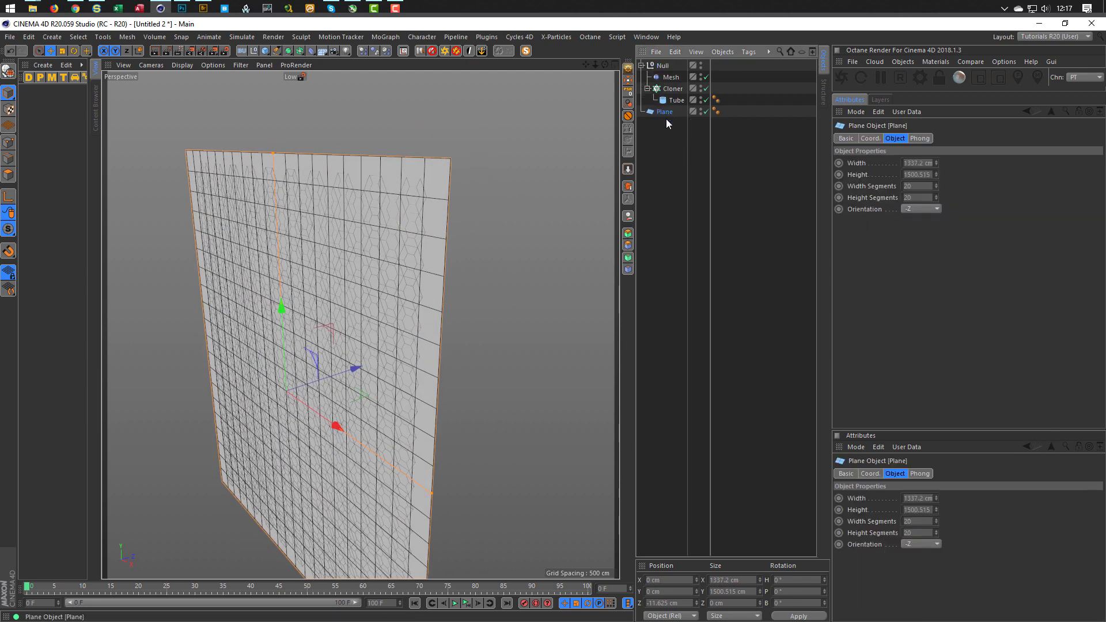
# Put the Plane under an Extrude generator with a -22 cm Offset
pyautogui.keyDown('alt'); pyautogui.click(628, 234); pyautogui.keyUp('alt')
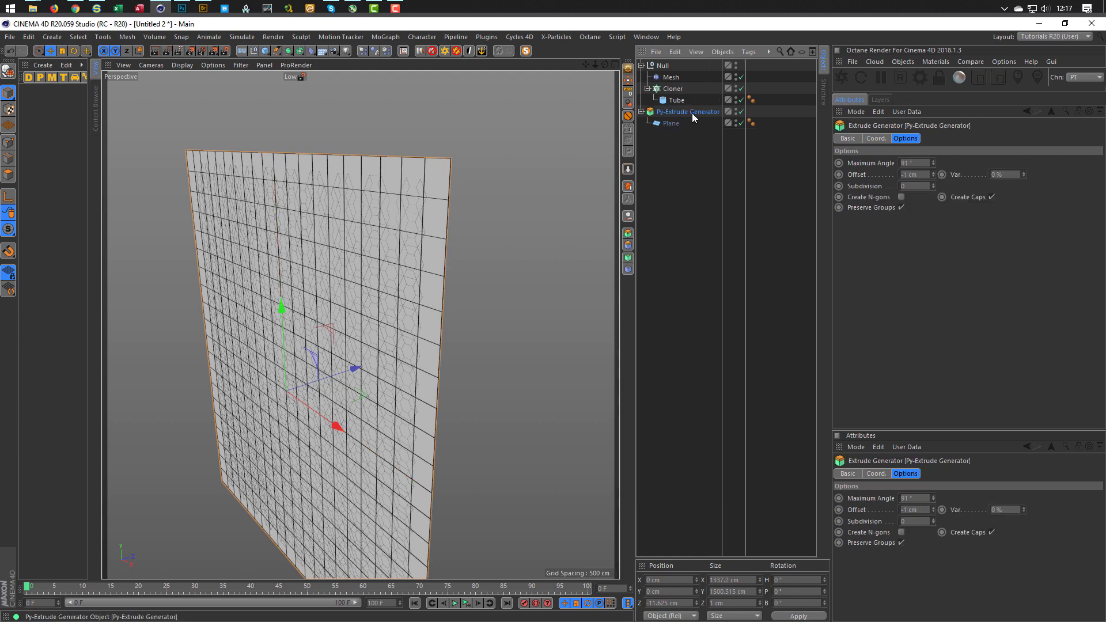
pyautogui.click(912, 175)
pyautogui.write('-2')
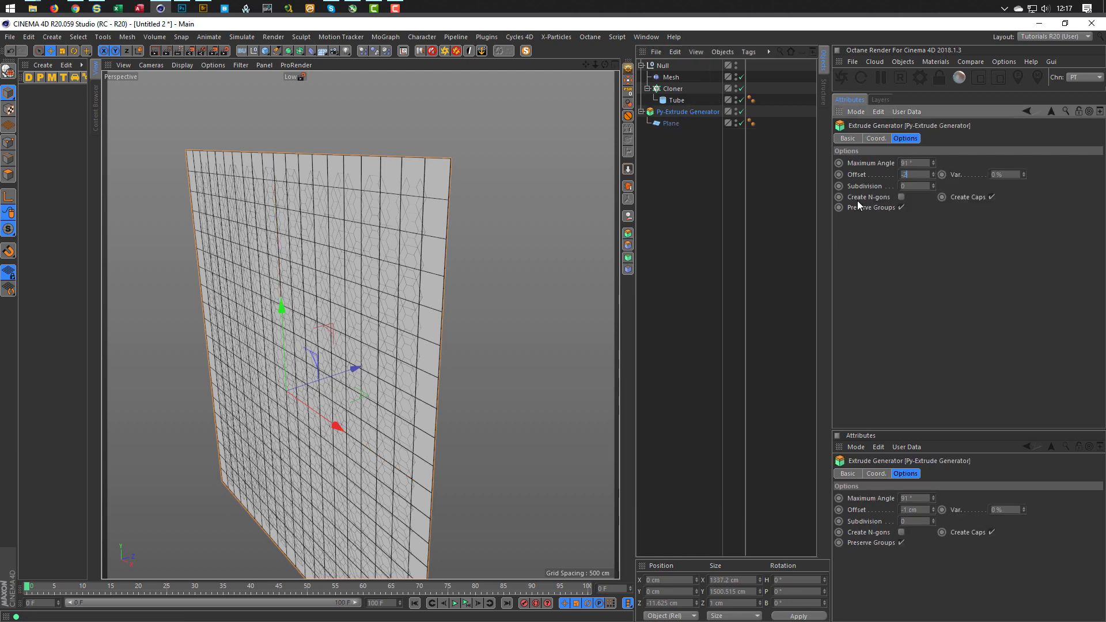
pyautogui.write('2')
pyautogui.press('Return')
# Nudge the extrusion to about -11.19 cm Z, then orbit the Perspective view around the hex wall
pyautogui.middleClick(555, 226)
pyautogui.middleClick(478, 237)
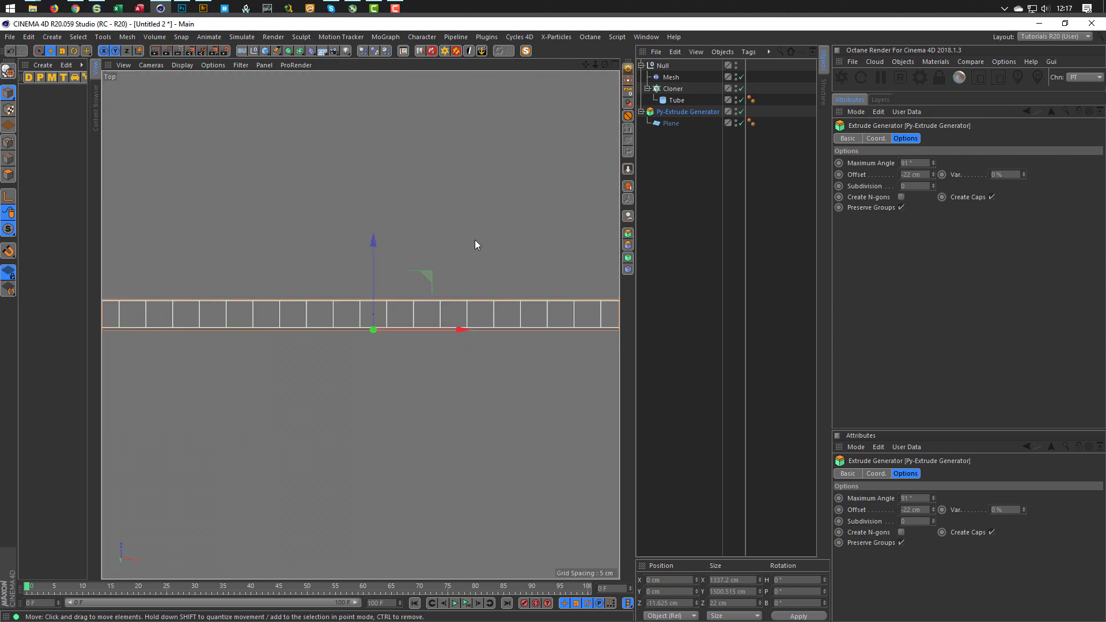
pyautogui.scroll(4, 375, 288)
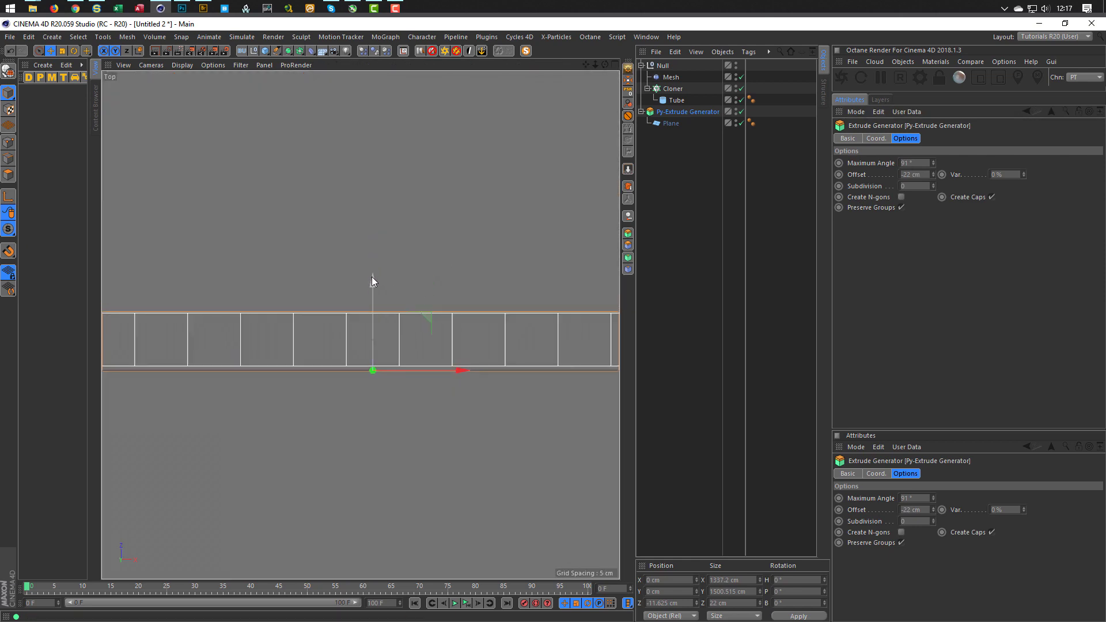
pyautogui.moveTo(372, 277); pyautogui.dragTo(372, 275)
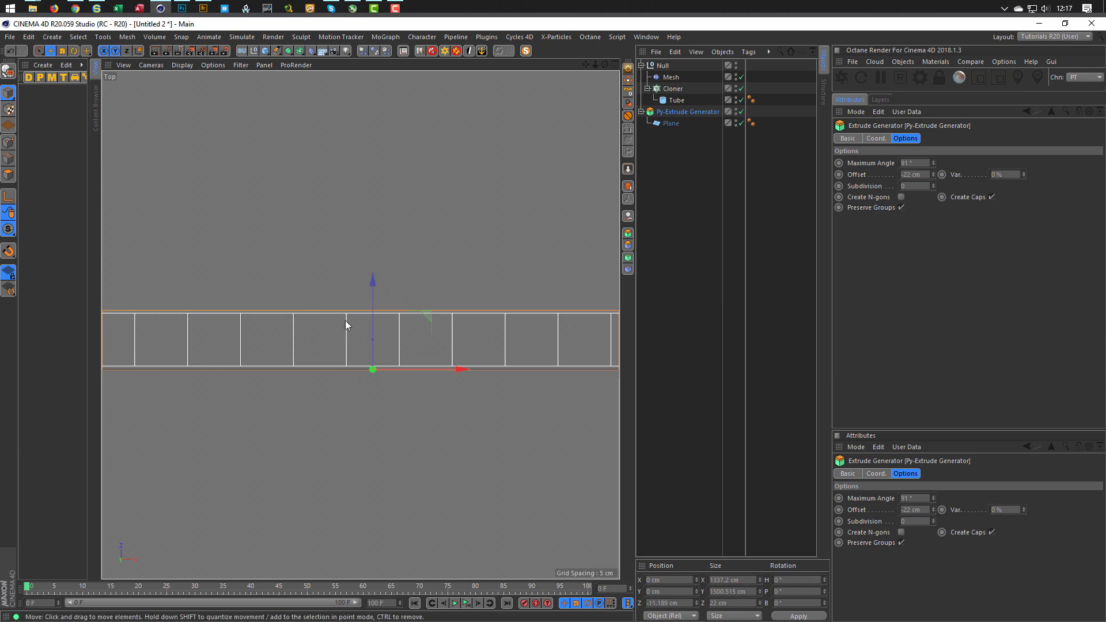
pyautogui.middleClick(372, 382)
pyautogui.middleClick(286, 231)
pyautogui.keyDown('alt'); pyautogui.moveTo(287, 232); pyautogui.dragTo(467, 236, button='right'); pyautogui.keyUp('alt')
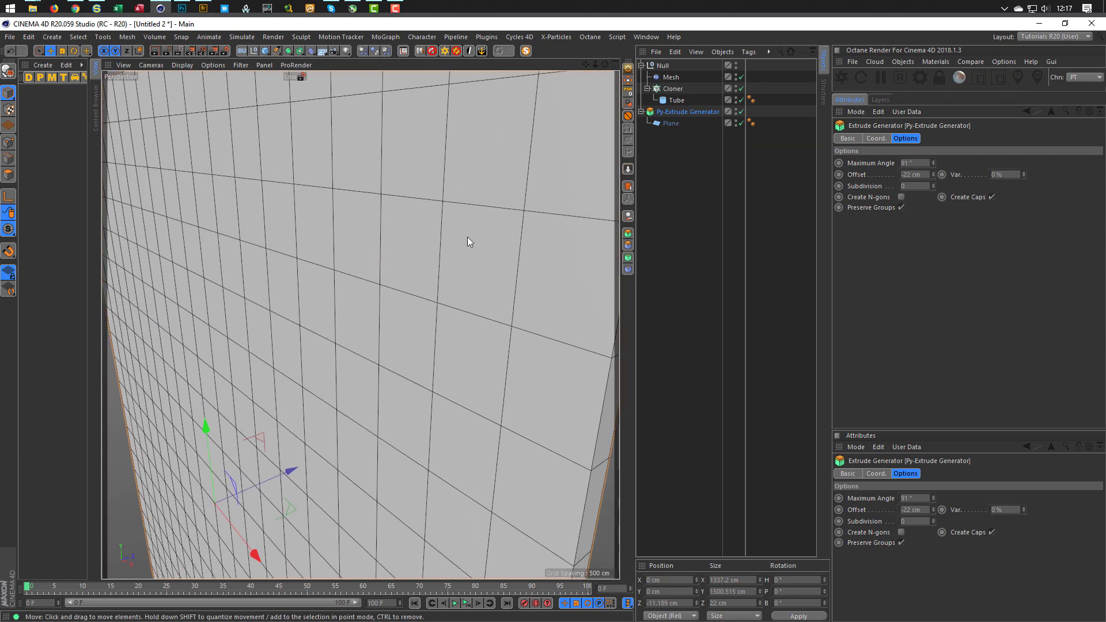
pyautogui.keyDown('alt'); pyautogui.moveTo(467, 241); pyautogui.dragTo(408, 258); pyautogui.keyUp('alt')
pyautogui.keyDown('alt'); pyautogui.moveTo(408, 258); pyautogui.dragTo(323, 294, button='right'); pyautogui.keyUp('alt')
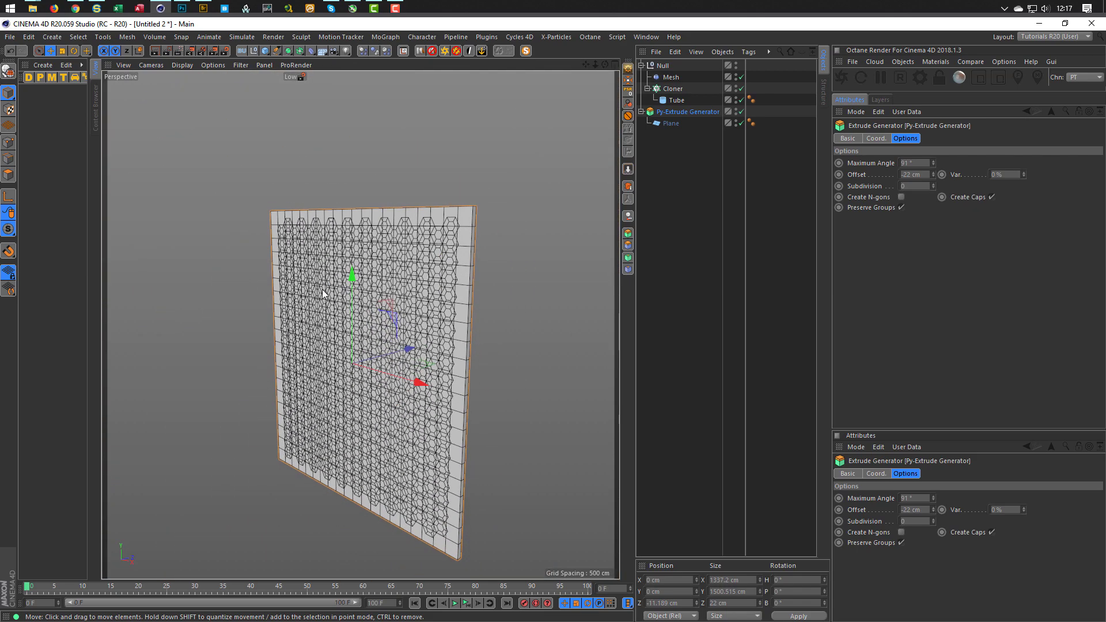
pyautogui.keyDown('alt'); pyautogui.moveTo(323, 289); pyautogui.dragTo(442, 244); pyautogui.keyUp('alt')
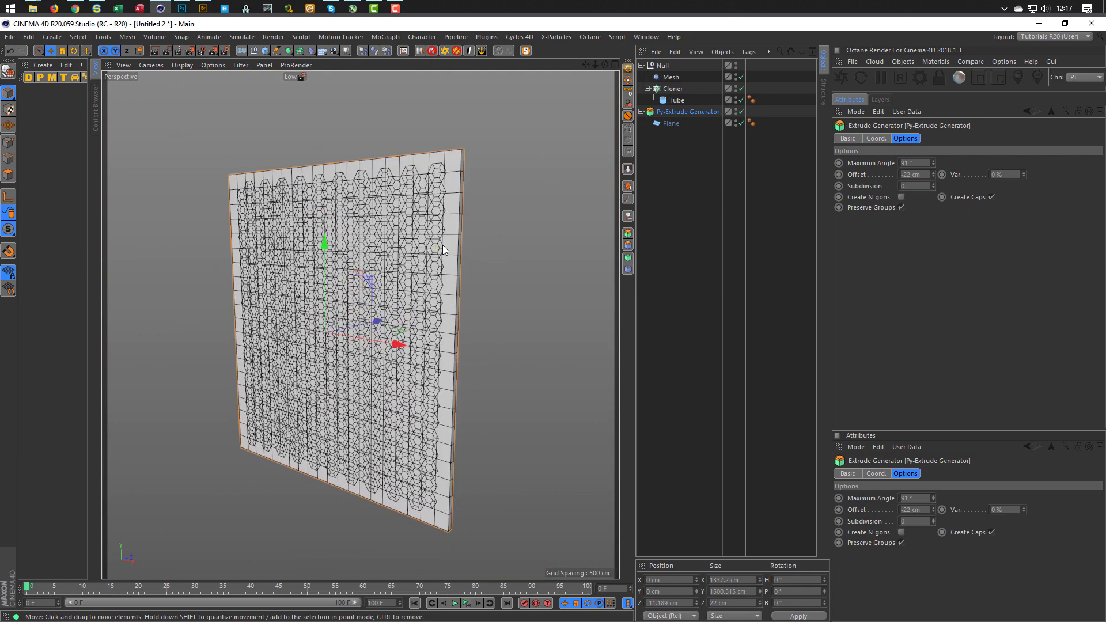
# Add a Displacer deformer and place it inside the Null above Mesh
pyautogui.click(671, 76)
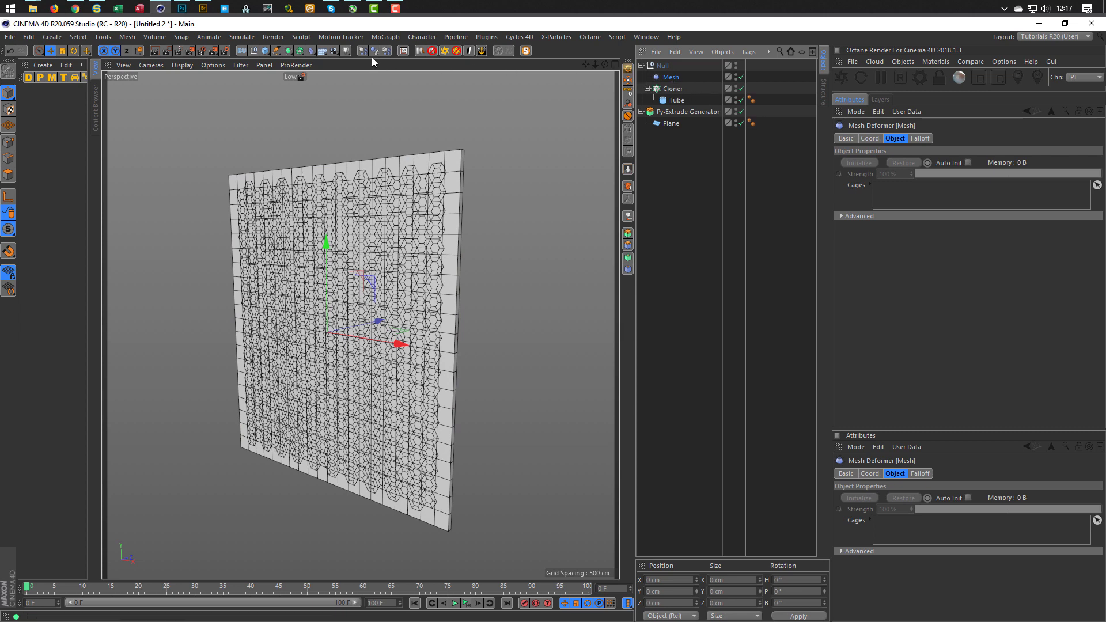
pyautogui.click(311, 54)
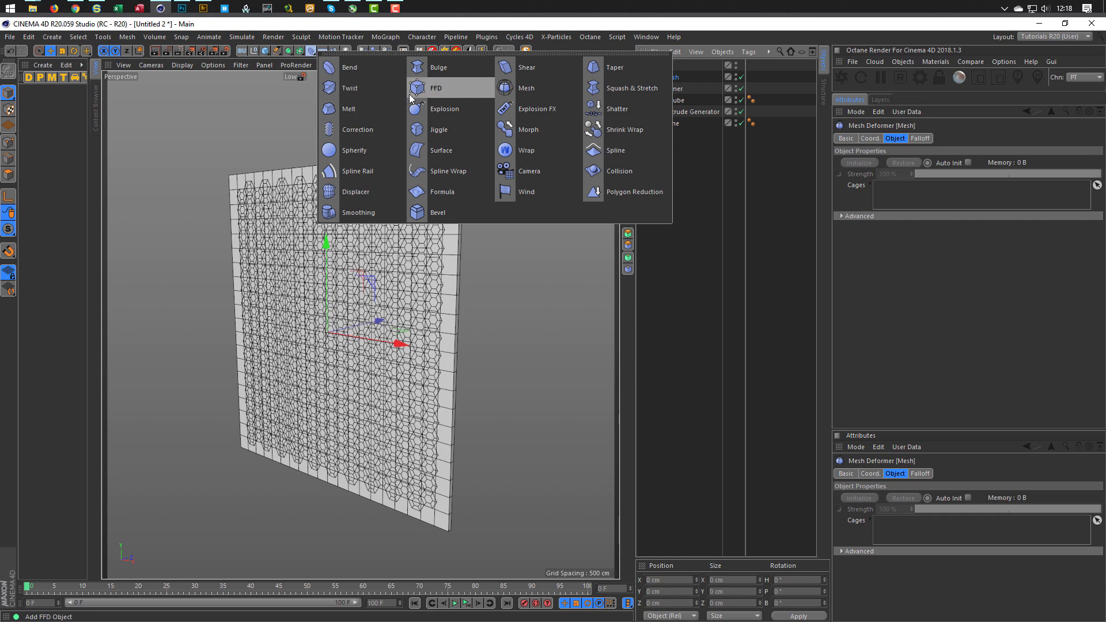
pyautogui.click(372, 192)
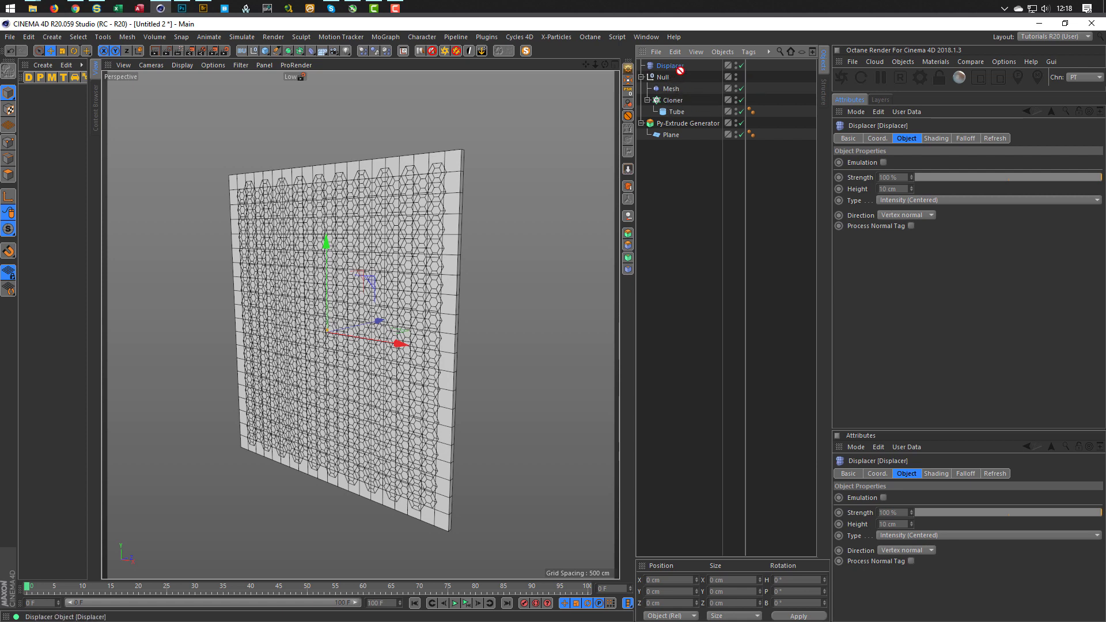
pyautogui.moveTo(671, 66); pyautogui.dragTo(669, 85)
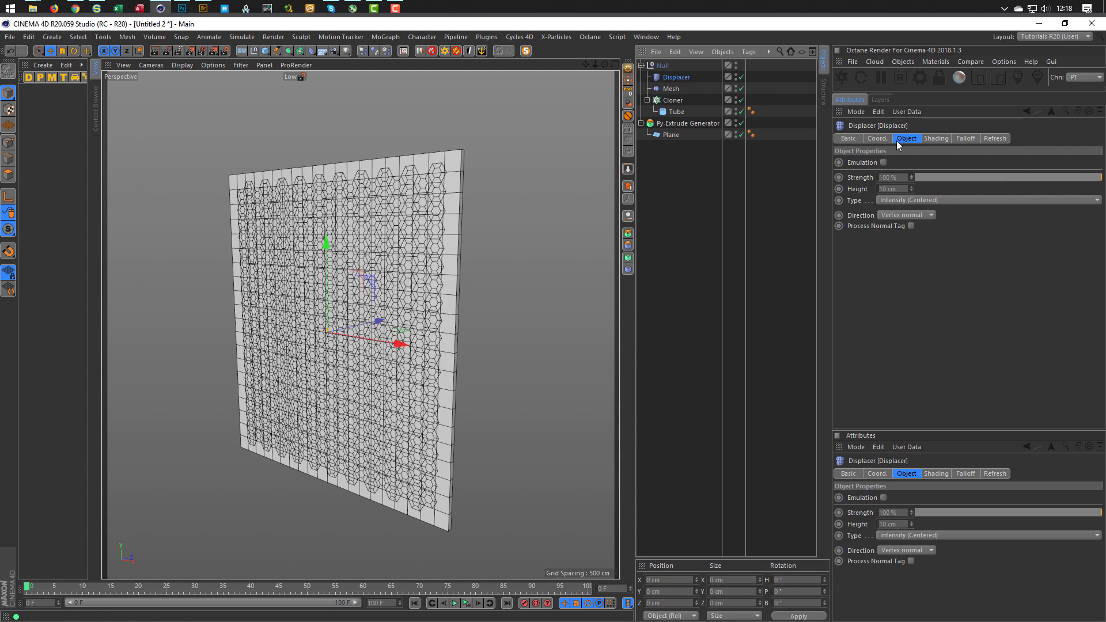
# Set the Displacer's shader to Noise and move it under the Plane
pyautogui.click(934, 138)
pyautogui.click(872, 171)
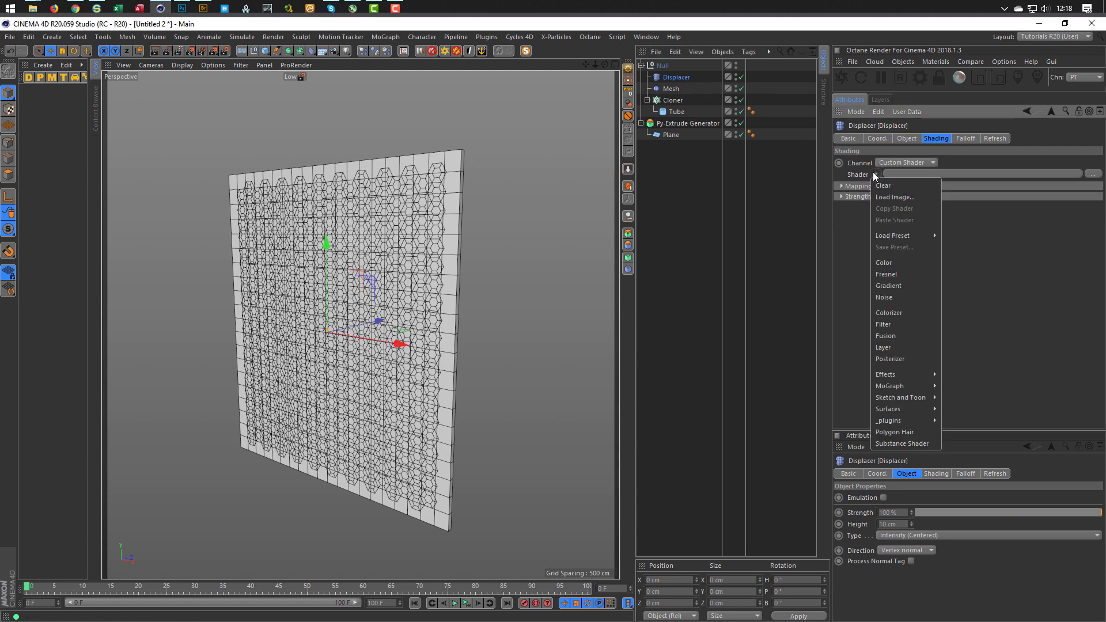
pyautogui.click(890, 300)
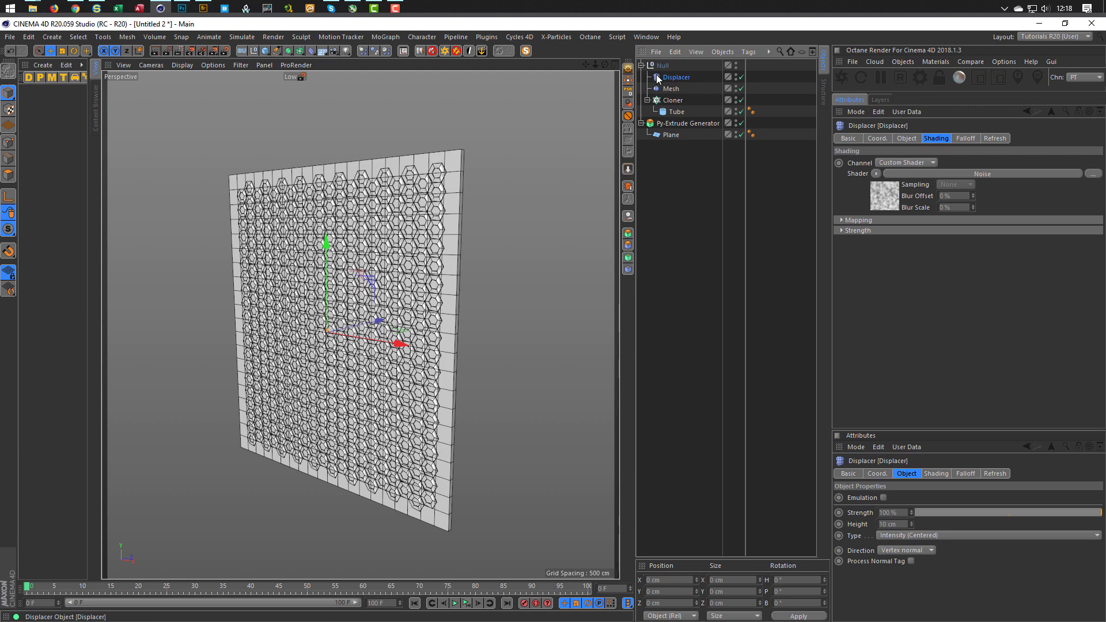
pyautogui.moveTo(658, 78); pyautogui.dragTo(673, 134)
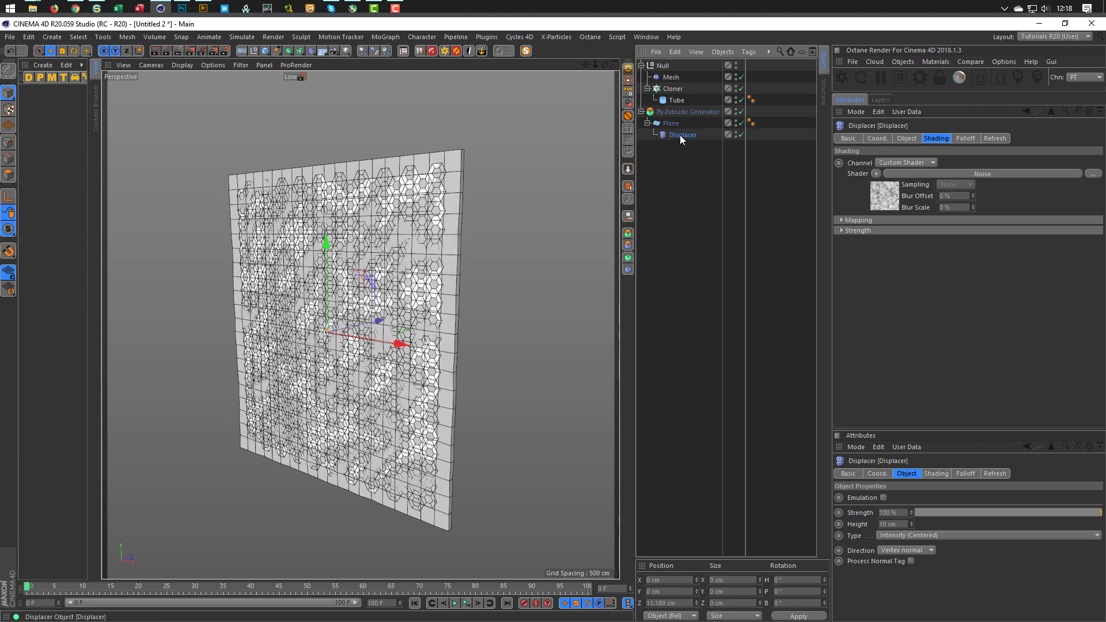
# Set the Displacer's Noise shader Global Scale to 300%
pyautogui.click(910, 139)
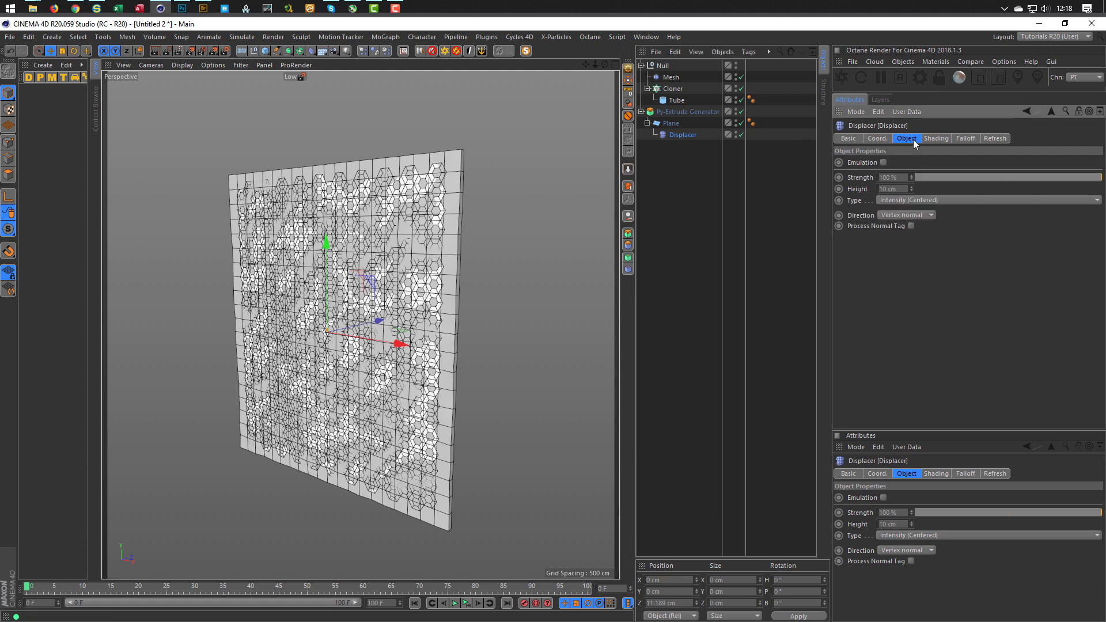
pyautogui.click(930, 138)
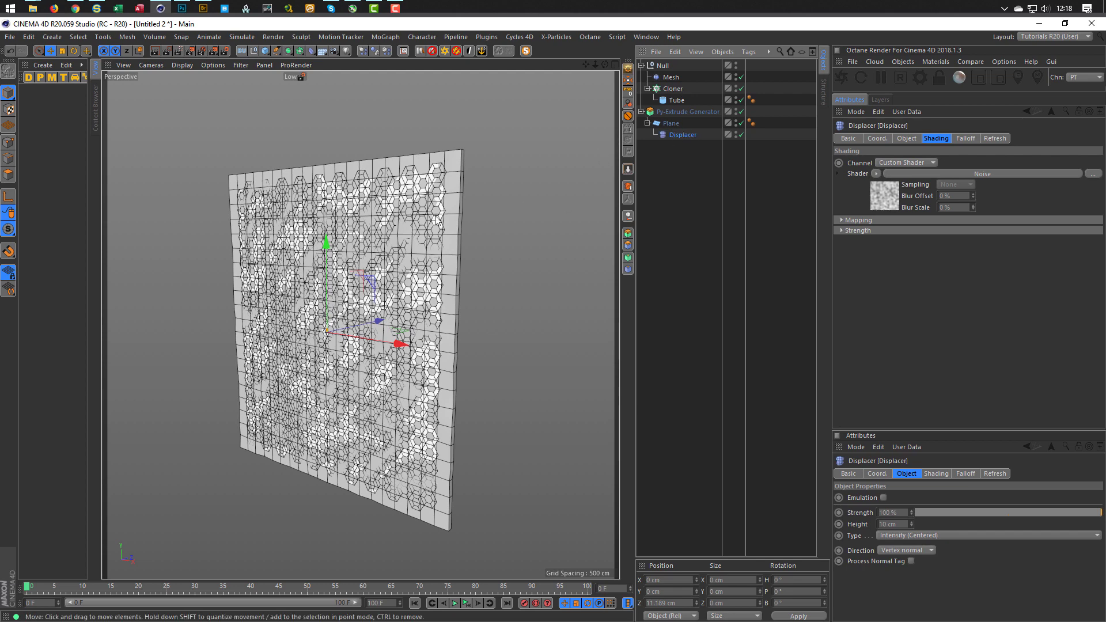
pyautogui.click(885, 196)
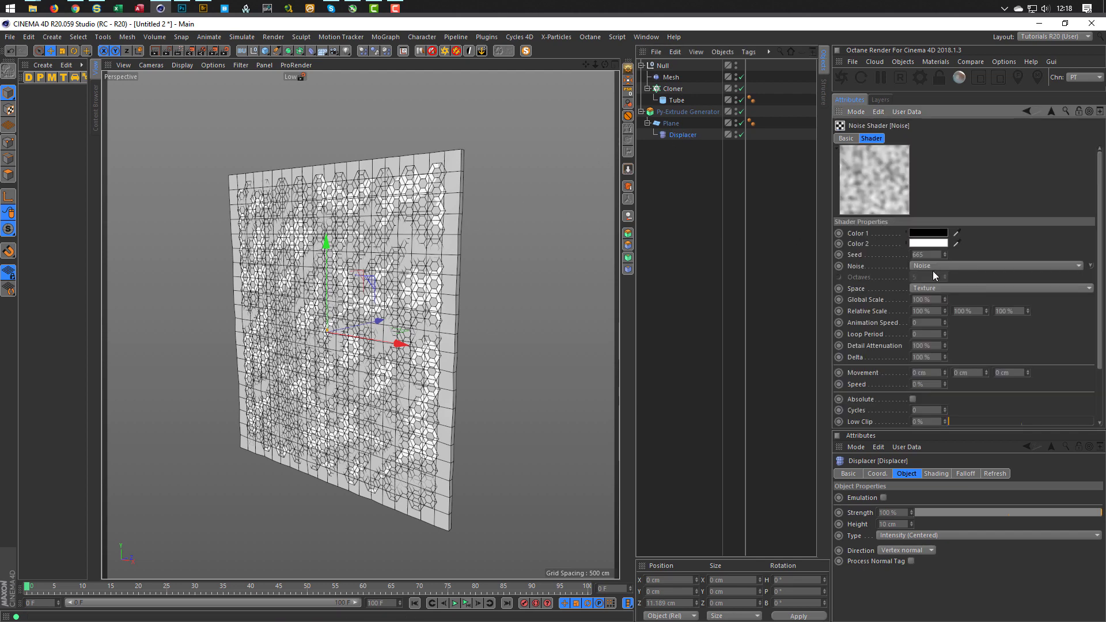
pyautogui.write('300')
pyautogui.press('Return')
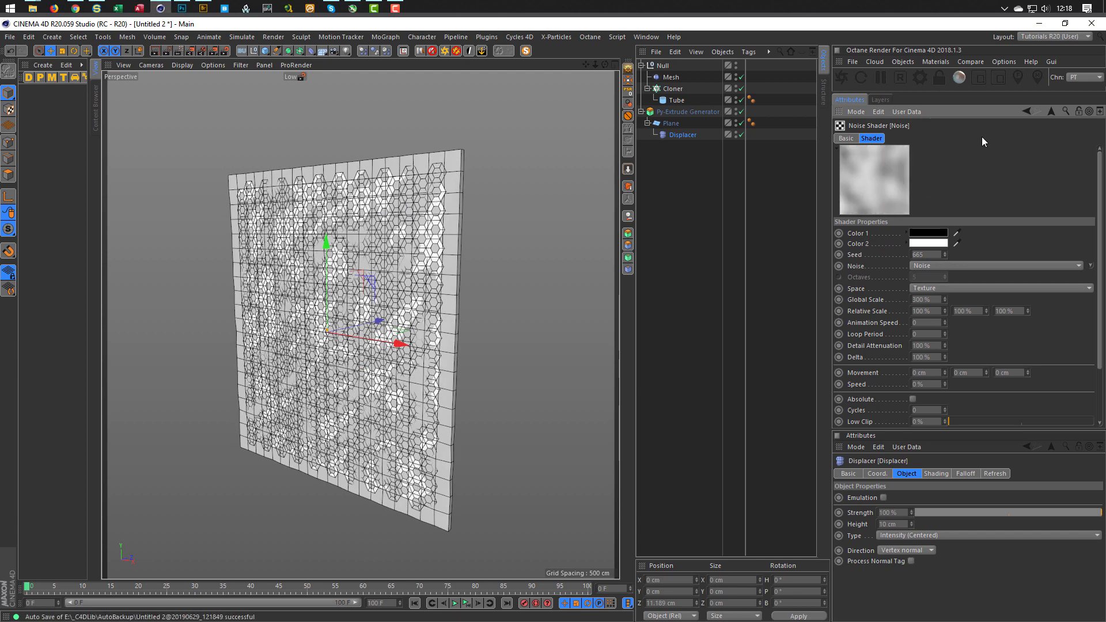
# Raise the Displacer Height from 10 cm to 145 cm
pyautogui.click(1050, 111)
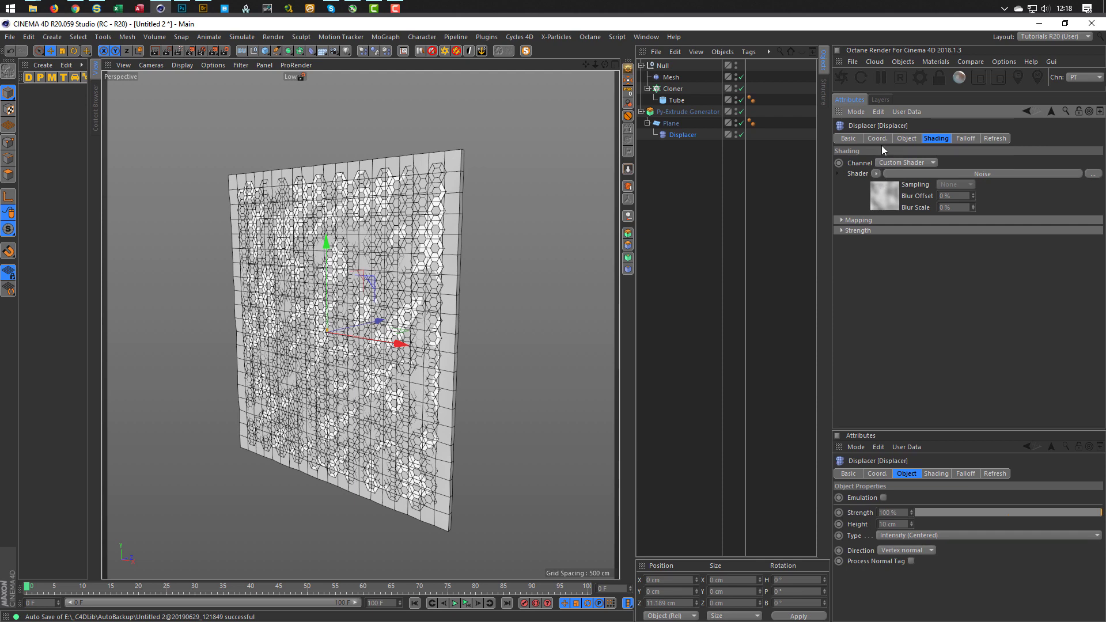
pyautogui.click(906, 138)
pyautogui.moveTo(911, 187); pyautogui.dragTo(911, 151)
pyautogui.click(670, 122)
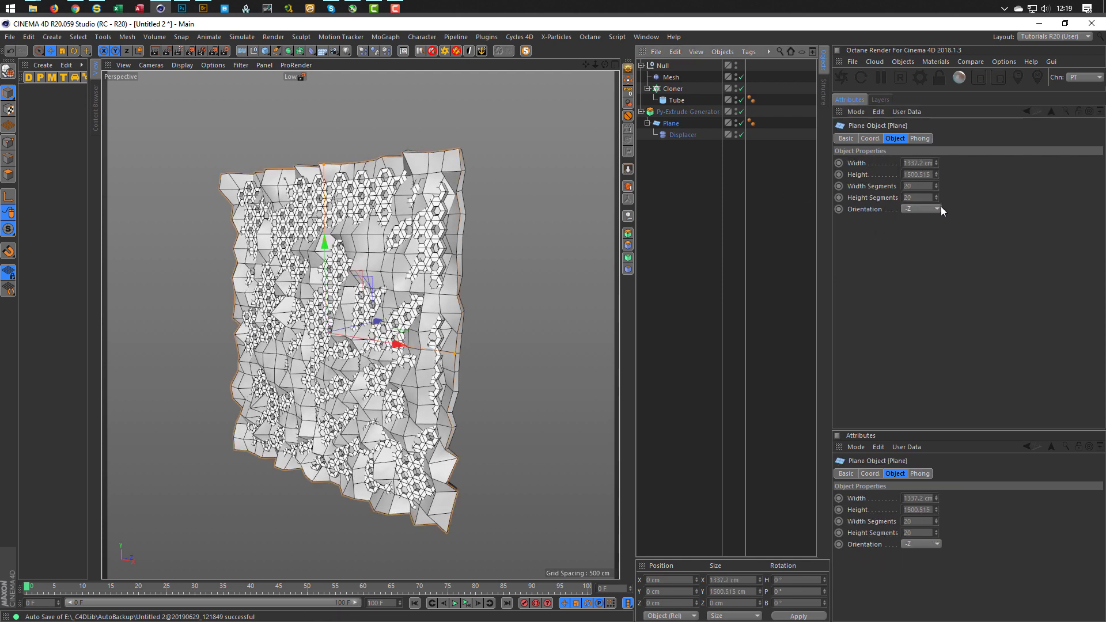
# Give the Plane 100 width segments and 100 height segments
pyautogui.click(917, 186)
pyautogui.write('100')
pyautogui.press('Tab')
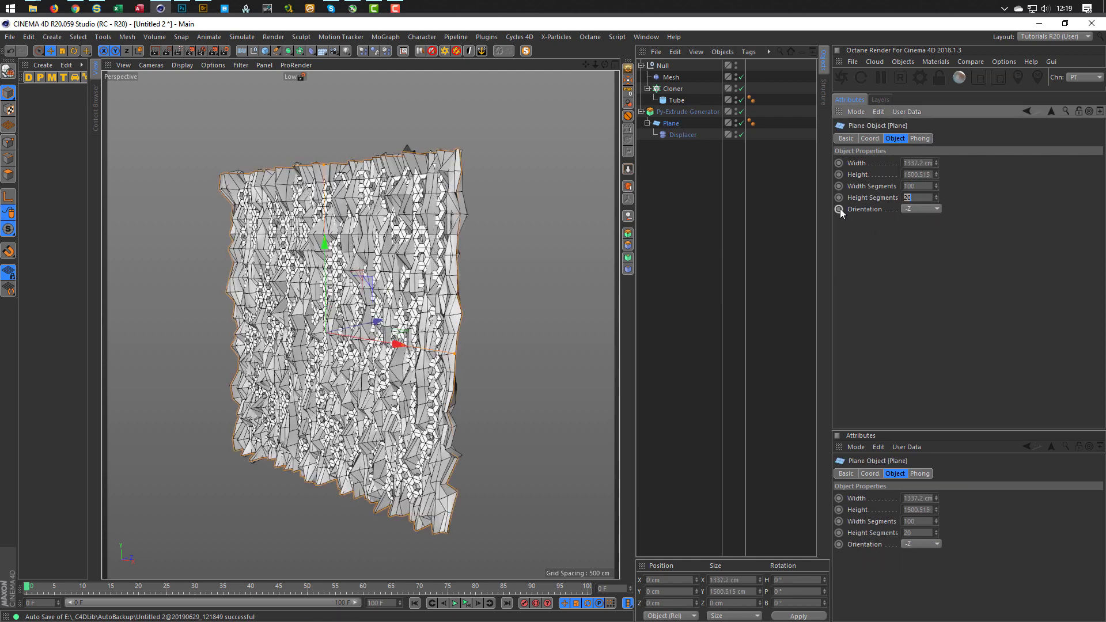
pyautogui.write('100')
pyautogui.press('Return')
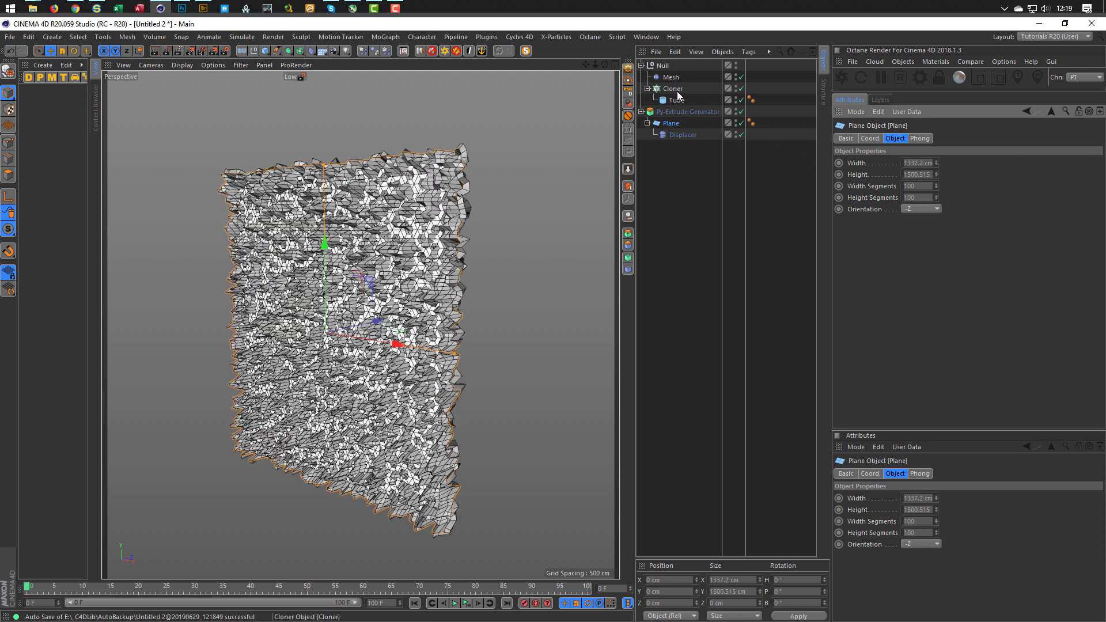
# Set the Displacer's Noise space to UV (2D)
pyautogui.click(680, 135)
pyautogui.click(935, 139)
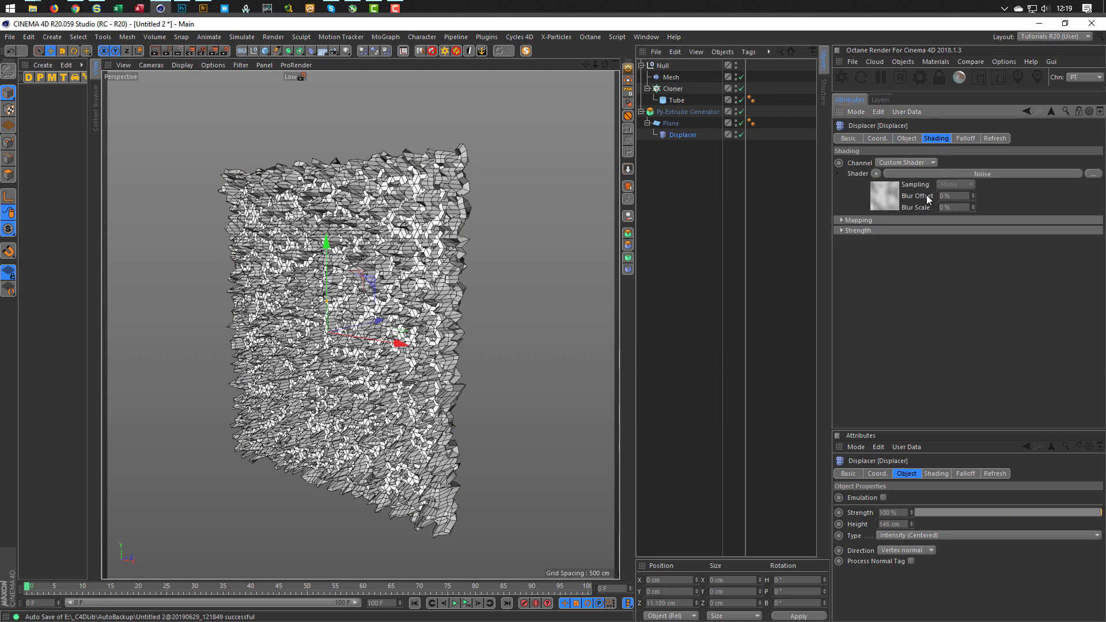
pyautogui.click(928, 199)
pyautogui.click(928, 289)
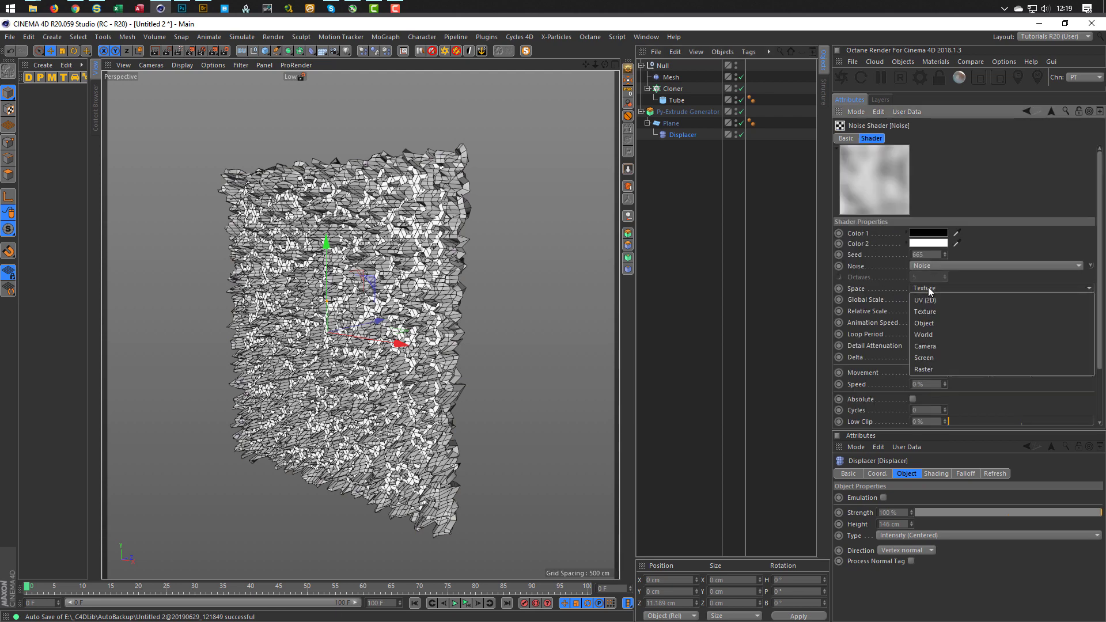
pyautogui.click(939, 299)
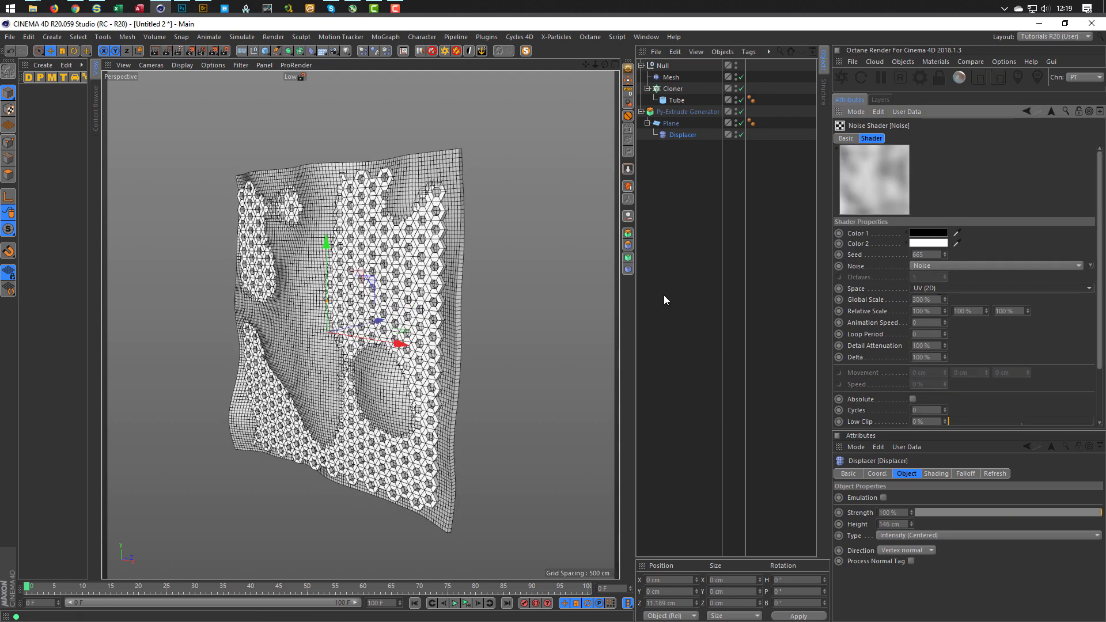
pyautogui.keyDown('alt'); pyautogui.moveTo(364, 251); pyautogui.dragTo(437, 259); pyautogui.keyUp('alt')
pyautogui.scroll(3, 508, 268)
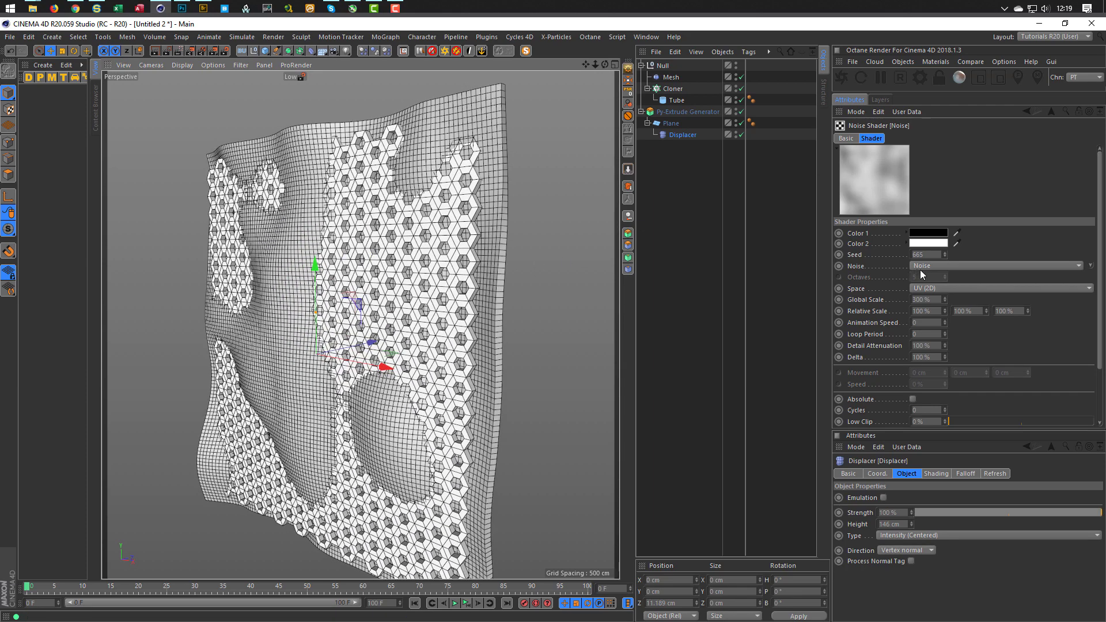
# Set the Noise Global Scale to 200% and switch the Displacer off
pyautogui.doubleClick(928, 299)
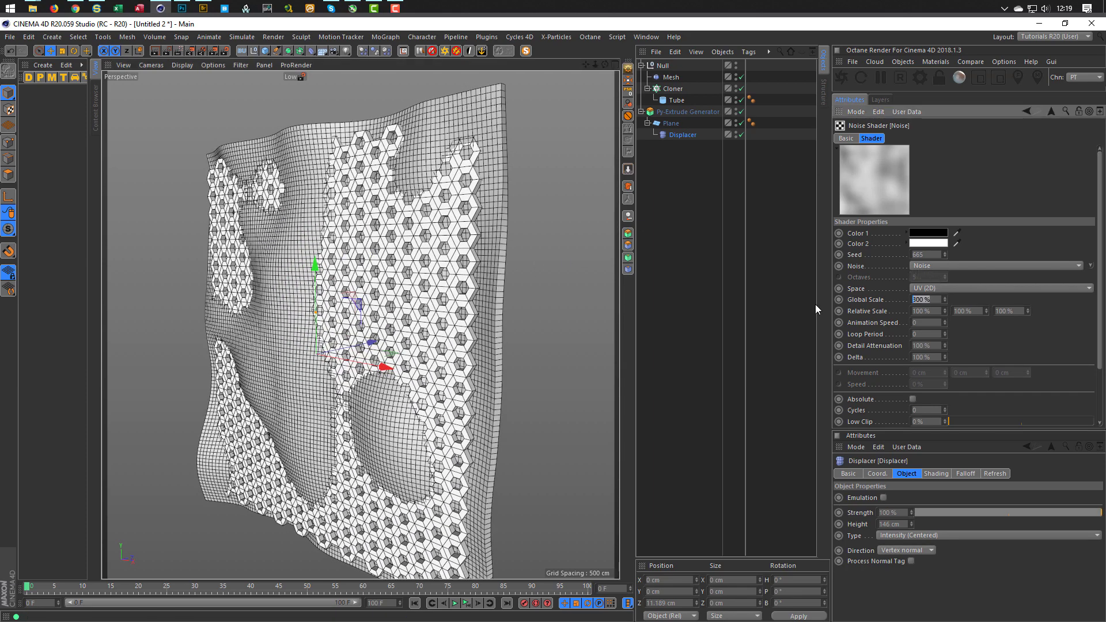
pyautogui.write('200')
pyautogui.press('Return')
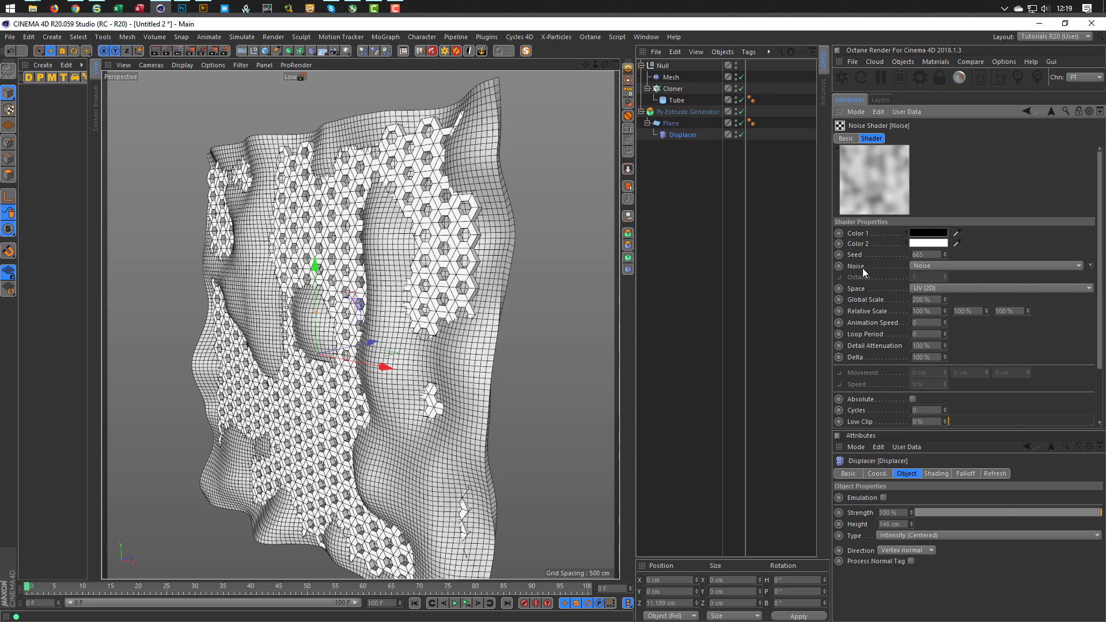
pyautogui.keyDown('alt'); pyautogui.moveTo(381, 260); pyautogui.dragTo(339, 267); pyautogui.keyUp('alt')
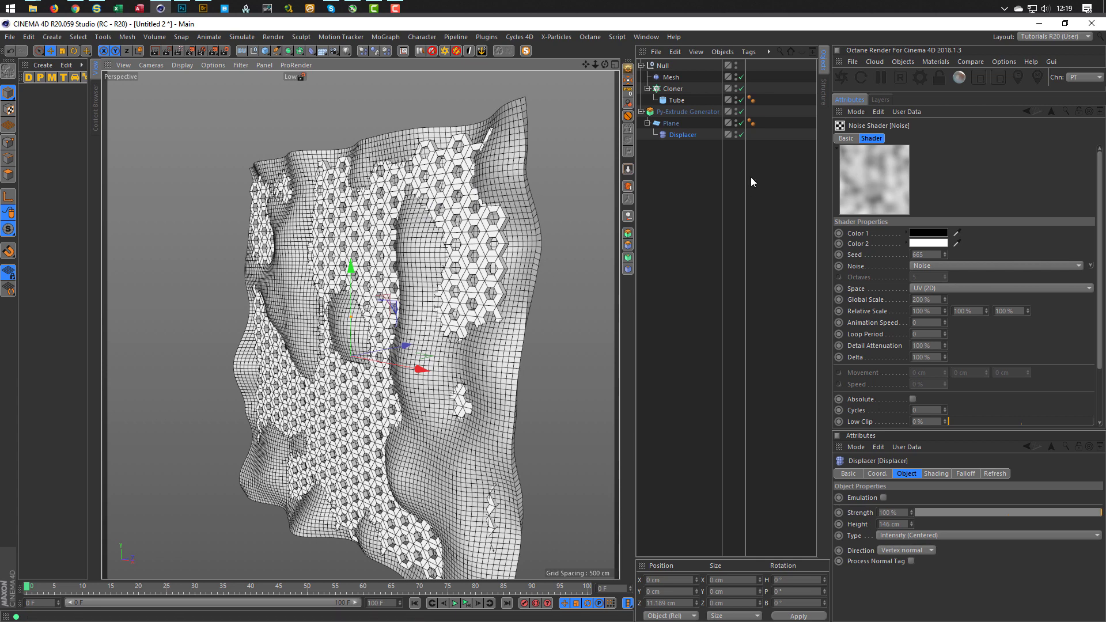
pyautogui.click(679, 135)
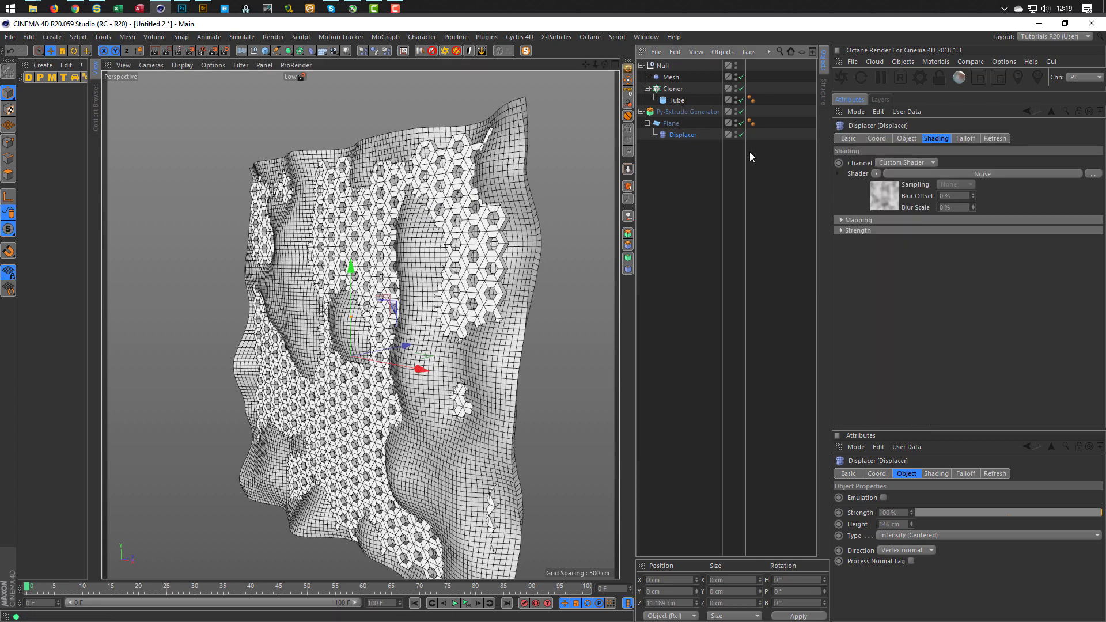
pyautogui.click(741, 134)
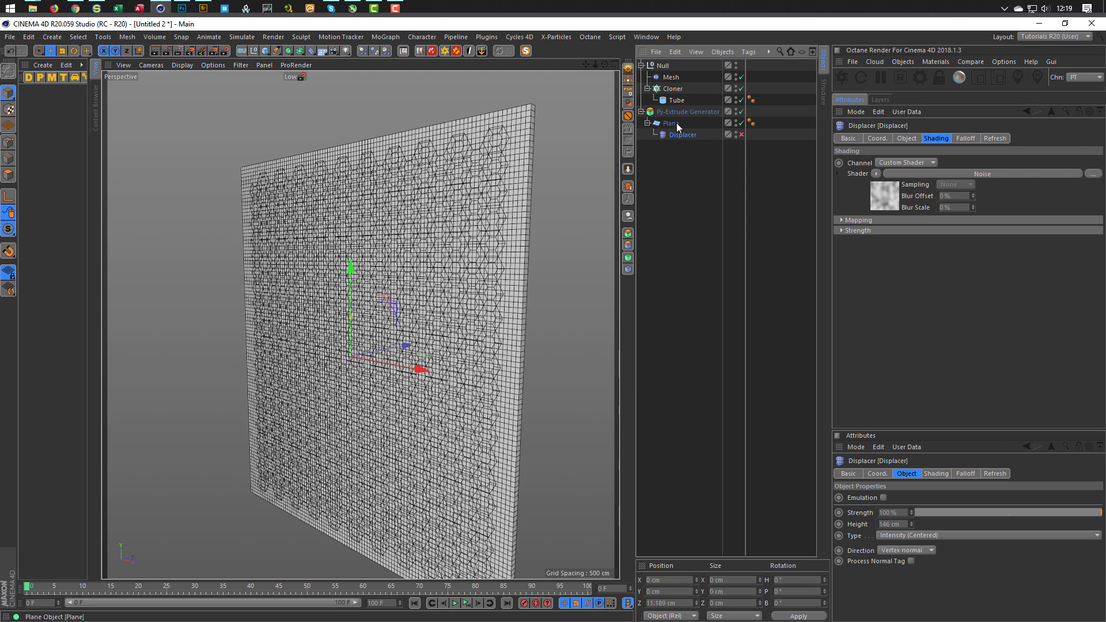
# Use the Py-Extrude Generator as the Mesh deformer's cage and initialize the binding
pyautogui.click(674, 77)
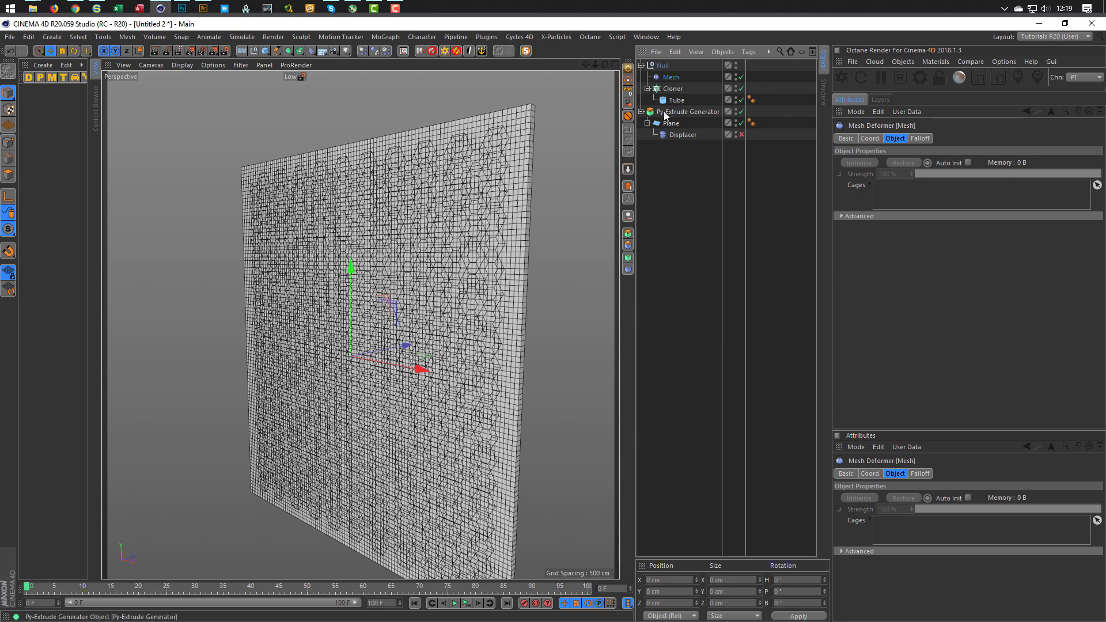
pyautogui.moveTo(668, 112); pyautogui.dragTo(890, 197)
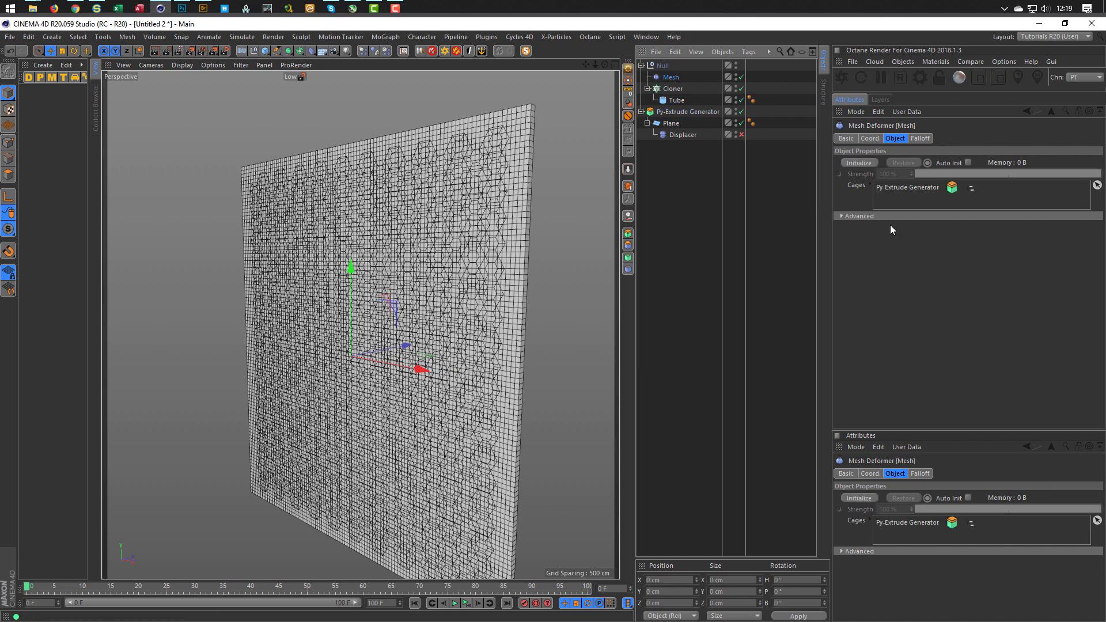
pyautogui.click(858, 163)
pyautogui.keyDown('alt'); pyautogui.moveTo(509, 160); pyautogui.dragTo(489, 131); pyautogui.keyUp('alt')
pyautogui.keyDown('alt'); pyautogui.moveTo(394, 173); pyautogui.dragTo(461, 201); pyautogui.keyUp('alt')
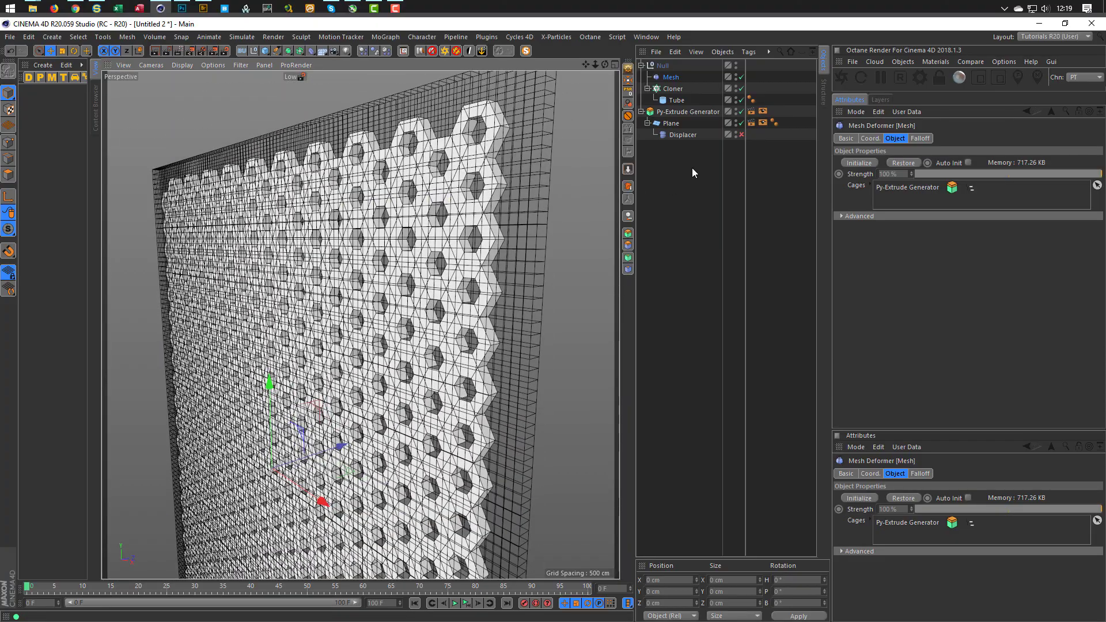
# Toggle the Displacer on and off to check the bound hex pattern
pyautogui.click(741, 134)
pyautogui.moveTo(488, 208)
pyautogui.keyDown('alt'); pyautogui.mouseDown()
pyautogui.moveTo(443, 209)
pyautogui.moveTo(495, 205)
pyautogui.mouseUp(); pyautogui.keyUp('alt')
pyautogui.click(741, 134)
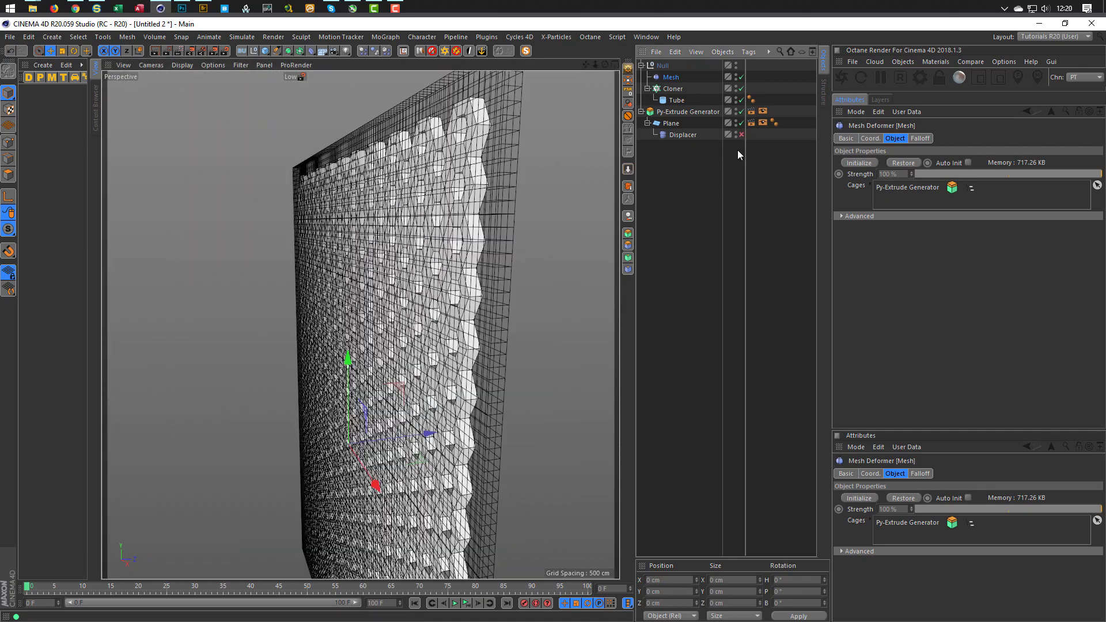
pyautogui.click(672, 90)
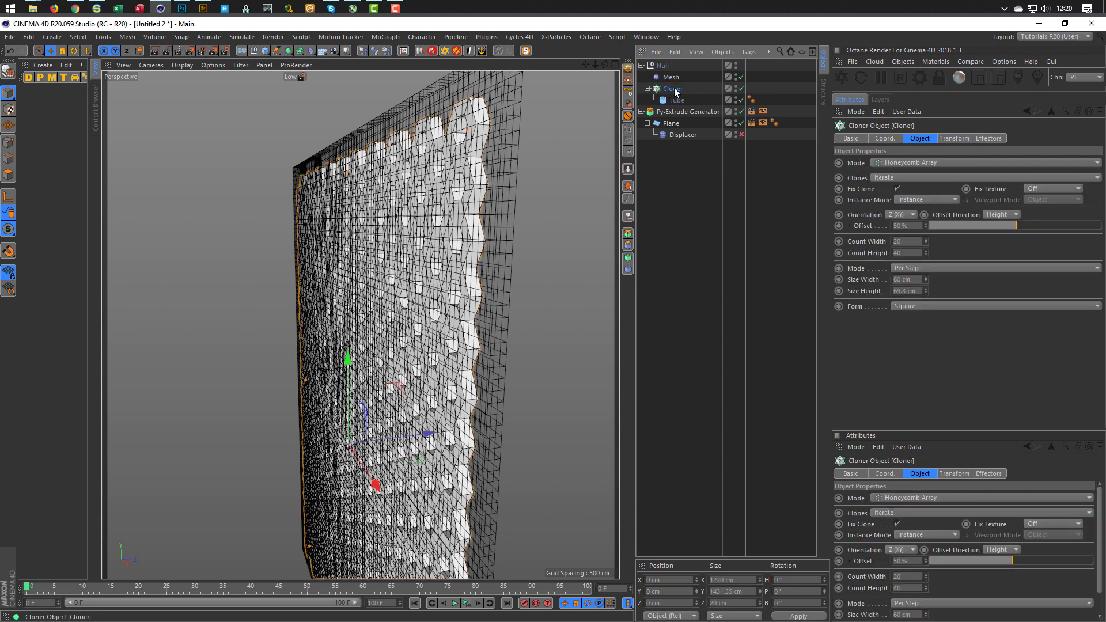
# Parent the Cloner under a Connect object, re-initialize the Mesh deformer, and enable the Displacer
pyautogui.moveTo(299, 51); pyautogui.dragTo(442, 88)
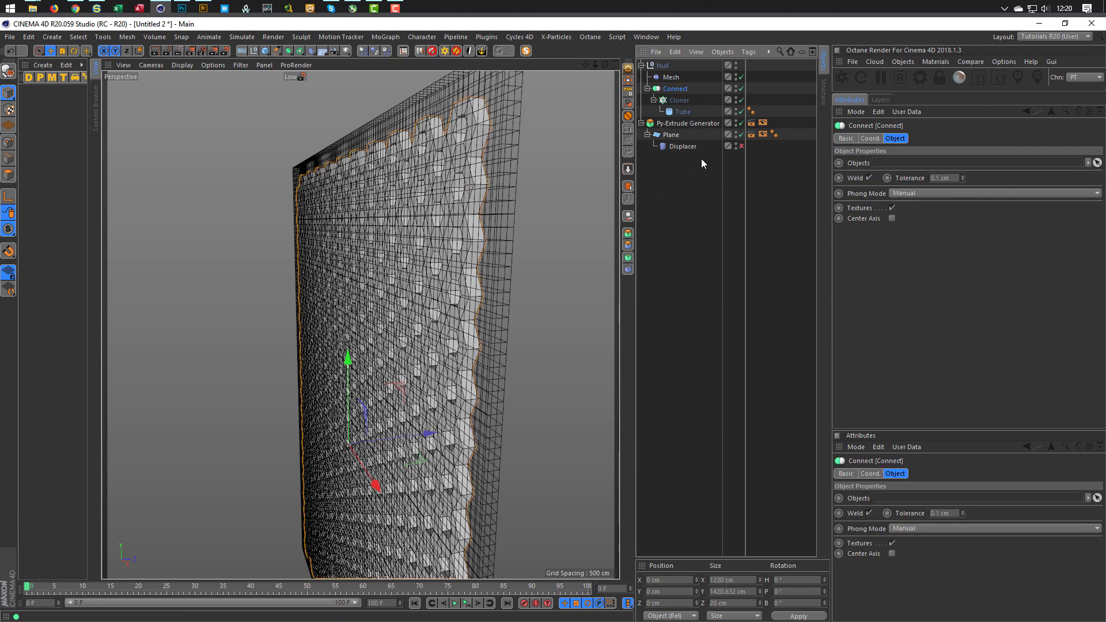
pyautogui.click(671, 76)
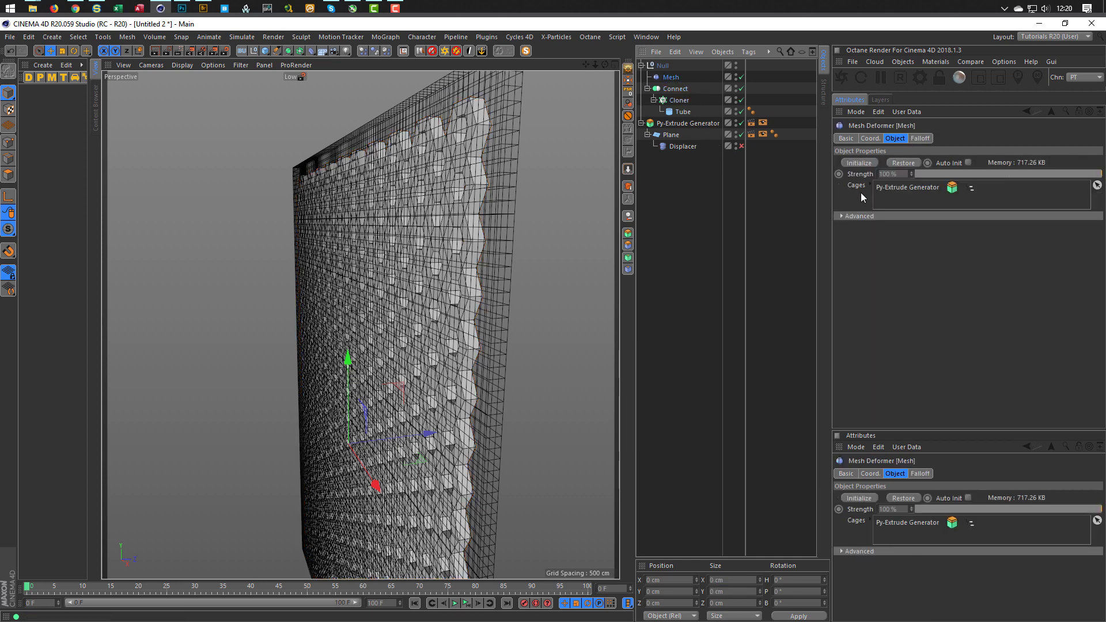
pyautogui.click(858, 163)
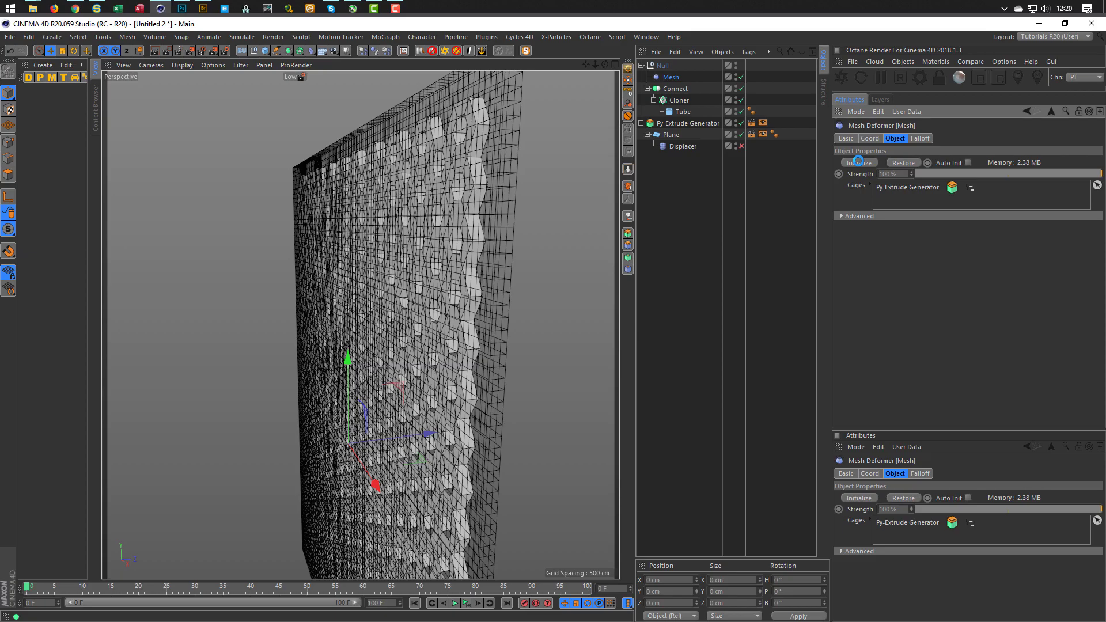
pyautogui.click(741, 145)
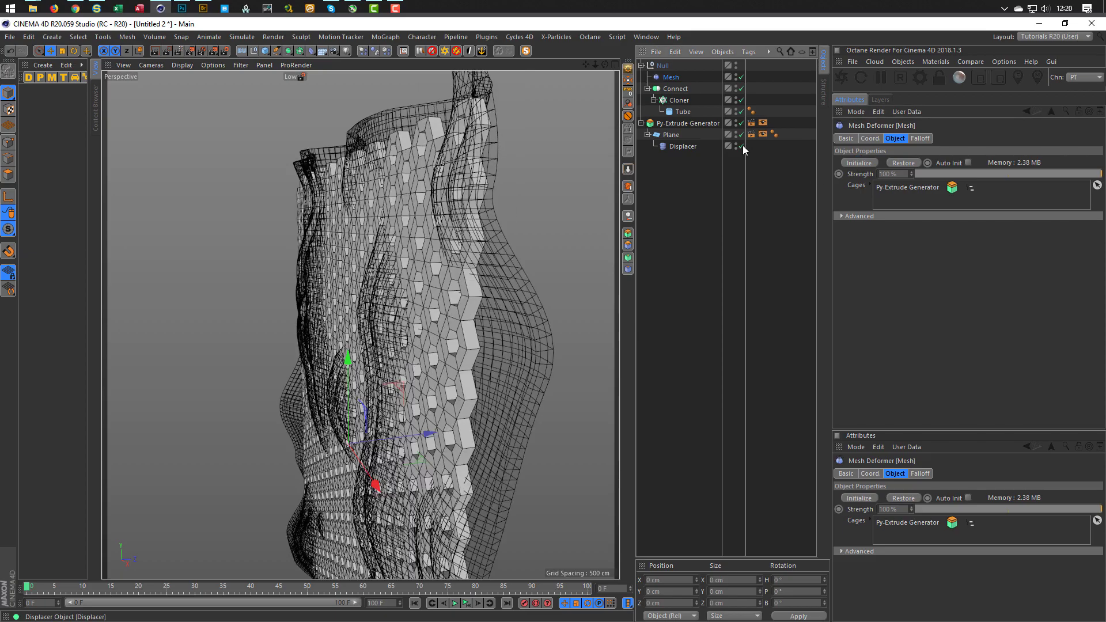
pyautogui.keyDown('alt'); pyautogui.moveTo(569, 208); pyautogui.dragTo(340, 223); pyautogui.keyUp('alt')
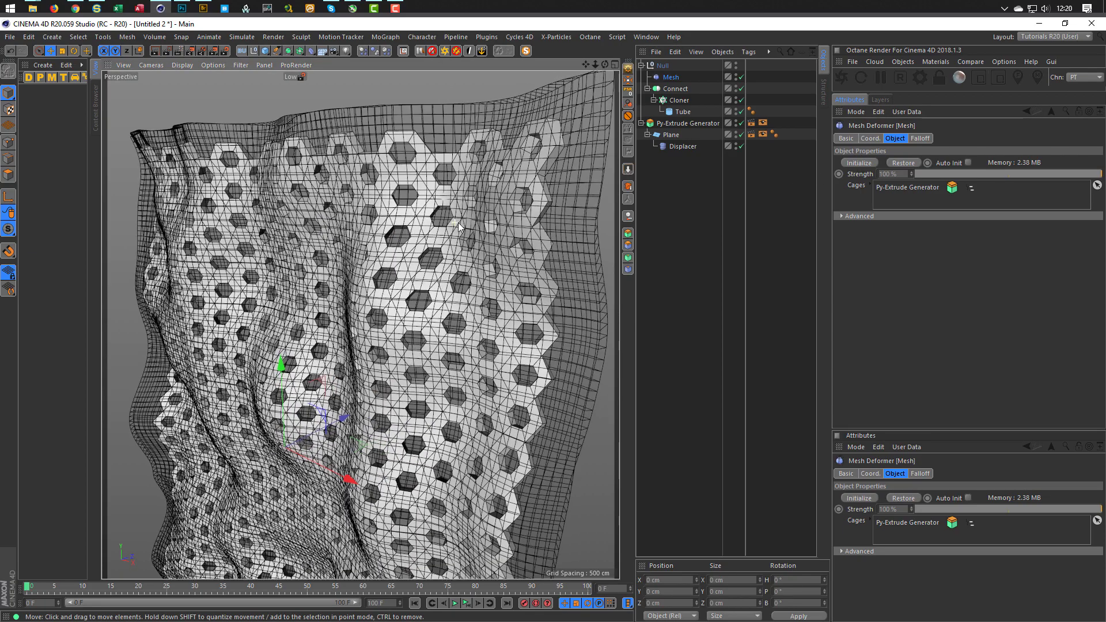
# Zoom in on the honeycomb and run an interactive progressive render preview
pyautogui.scroll(3, 509, 226)
pyautogui.keyDown('alt'); pyautogui.moveTo(509, 226); pyautogui.dragTo(412, 205); pyautogui.keyUp('alt')
pyautogui.keyDown('alt'); pyautogui.moveTo(412, 205); pyautogui.dragTo(447, 194, button='right'); pyautogui.keyUp('alt')
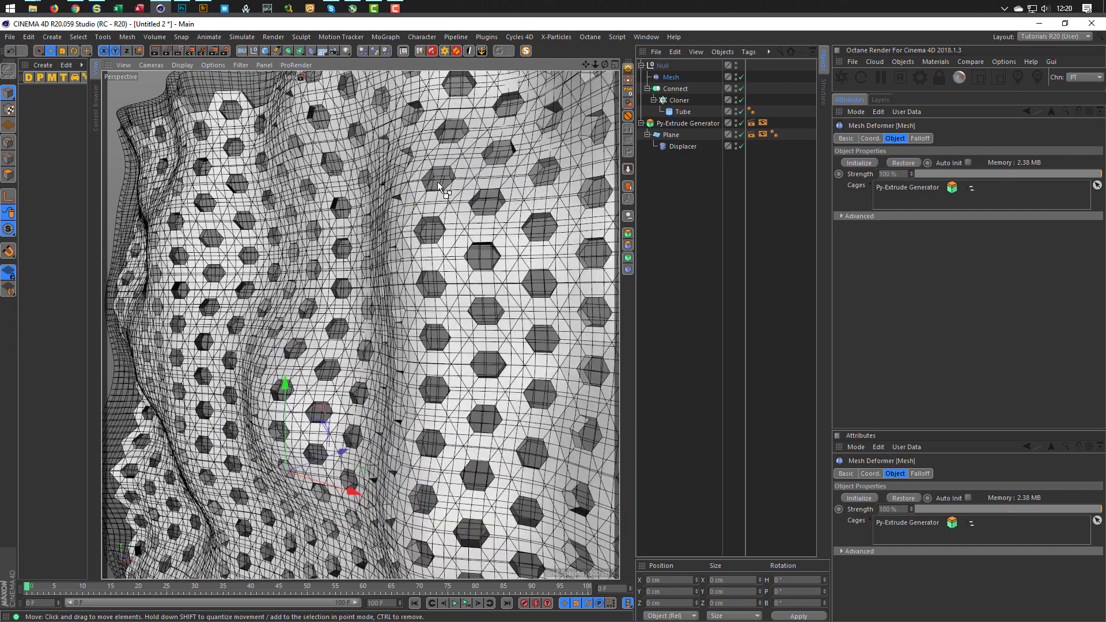
pyautogui.hotkey('ctrl', 'r')
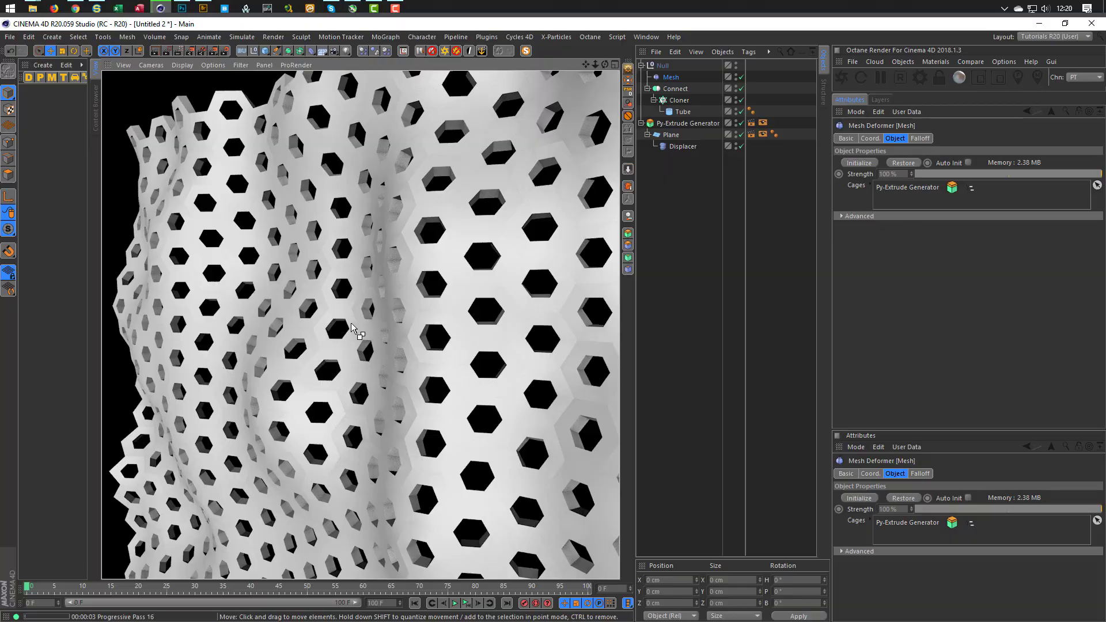
pyautogui.keyDown('alt'); pyautogui.moveTo(350, 322); pyautogui.dragTo(357, 291); pyautogui.keyUp('alt')
# Switch the Displacer off and toggle it again to compare the wall
pyautogui.scroll(5, 379, 309)
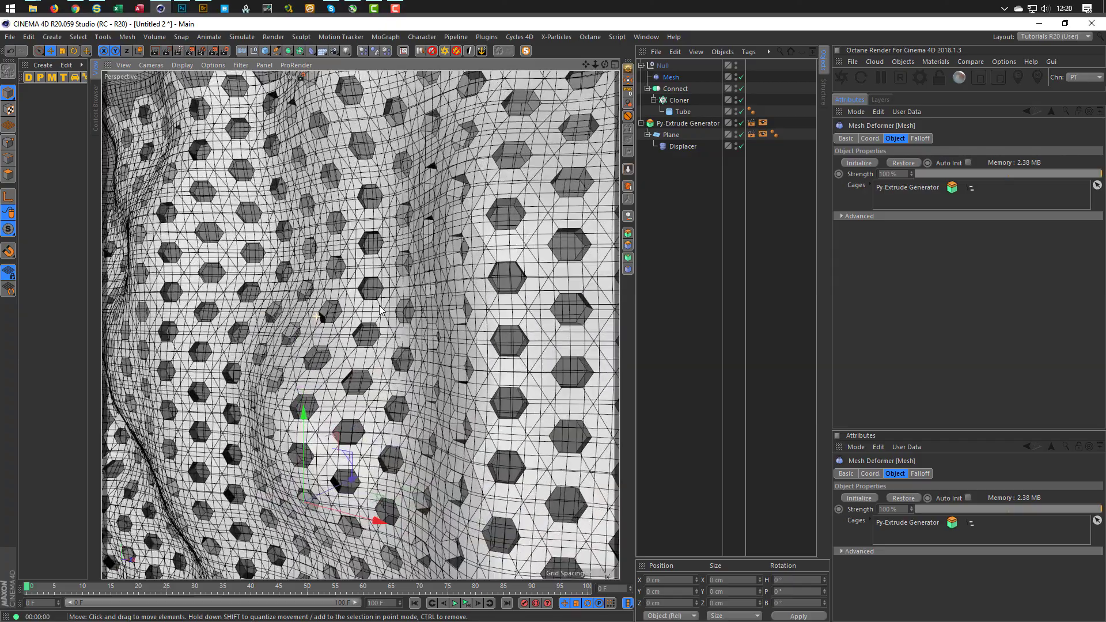
pyautogui.scroll(-3, 379, 309)
pyautogui.scroll(3, 375, 312)
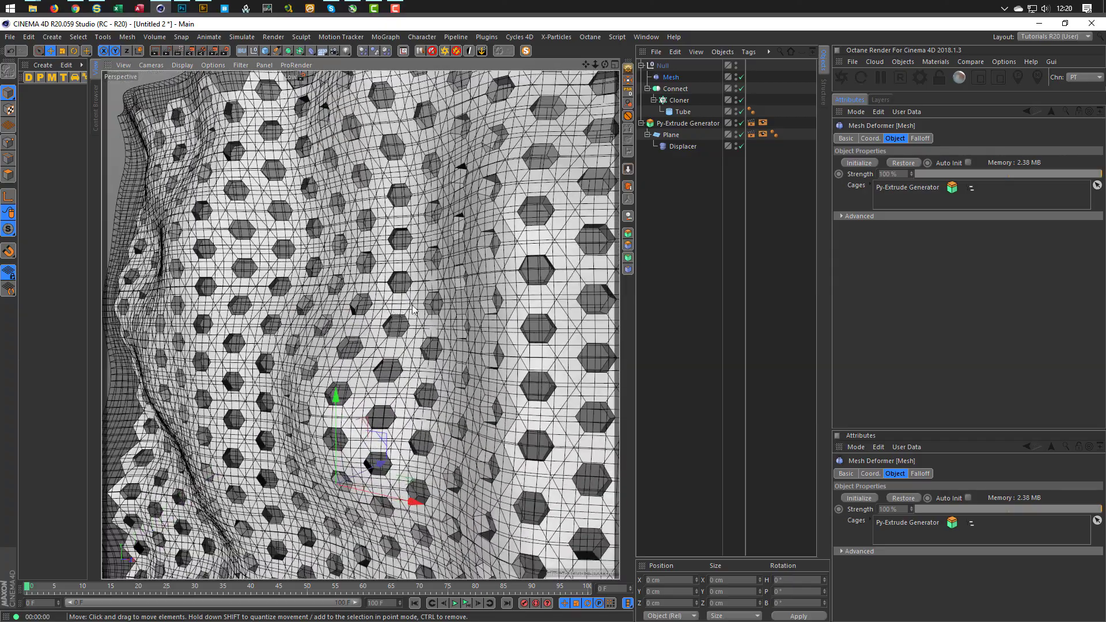
pyautogui.click(742, 146)
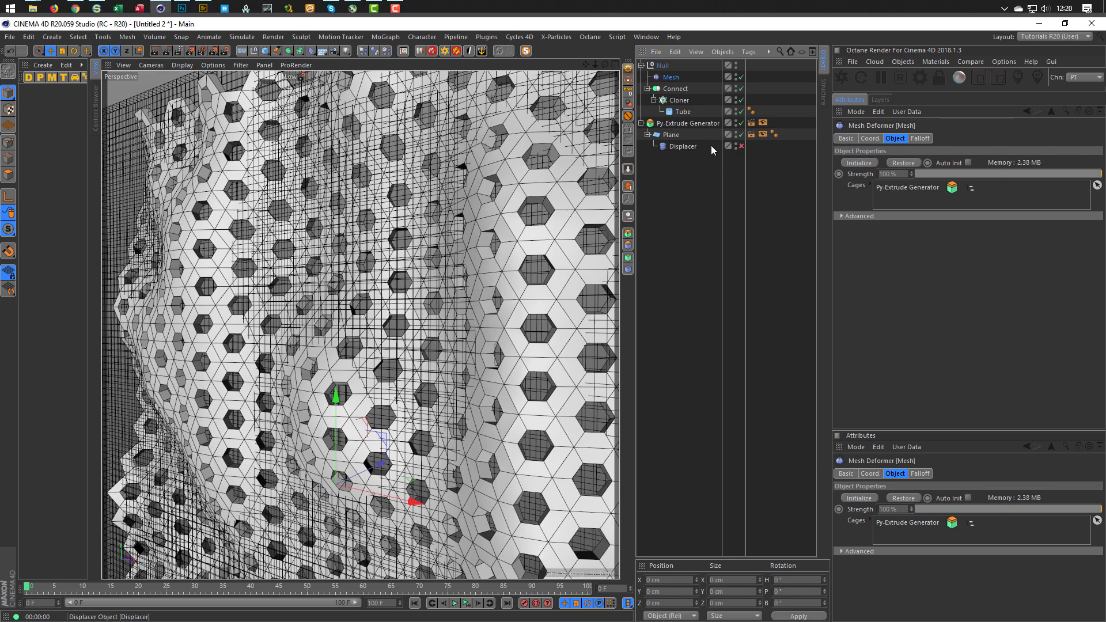
pyautogui.scroll(-5, 341, 199)
pyautogui.keyDown('alt'); pyautogui.moveTo(341, 199); pyautogui.dragTo(410, 193); pyautogui.keyUp('alt')
pyautogui.click(741, 146)
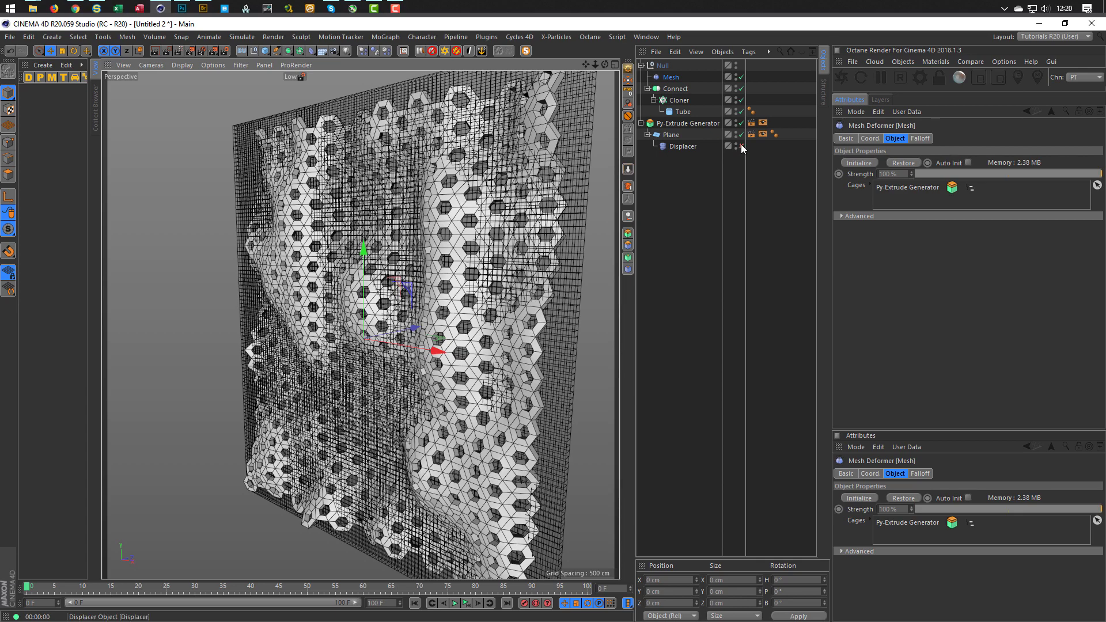
# Toggle the Displacer off and back on to compare the hex wall
pyautogui.click(741, 146)
pyautogui.keyDown('alt'); pyautogui.moveTo(385, 195); pyautogui.dragTo(415, 196); pyautogui.keyUp('alt')
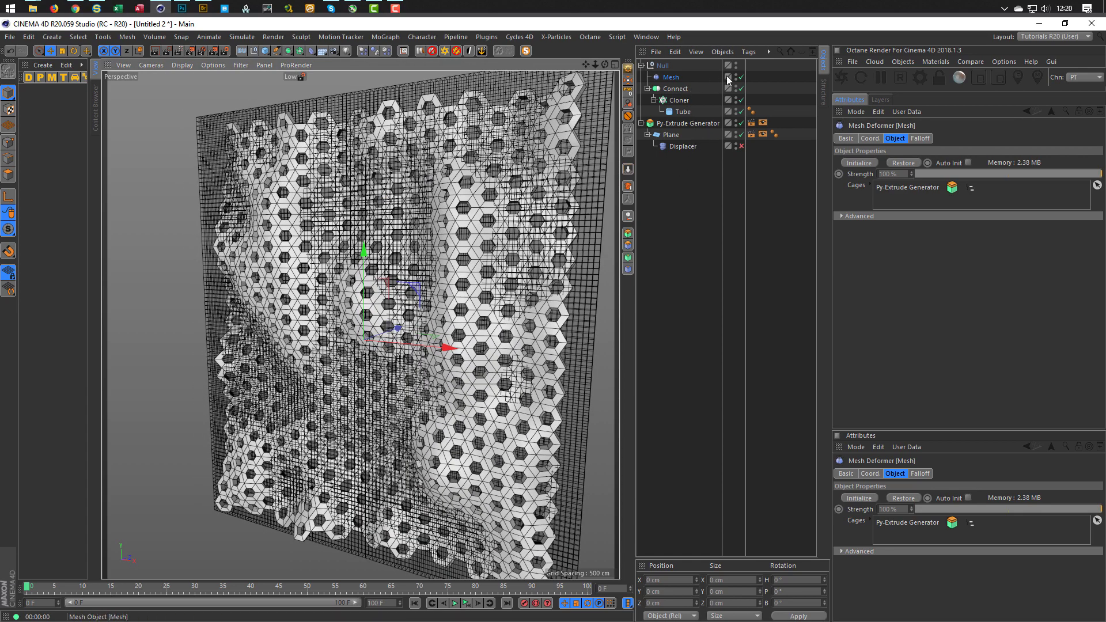
pyautogui.click(741, 147)
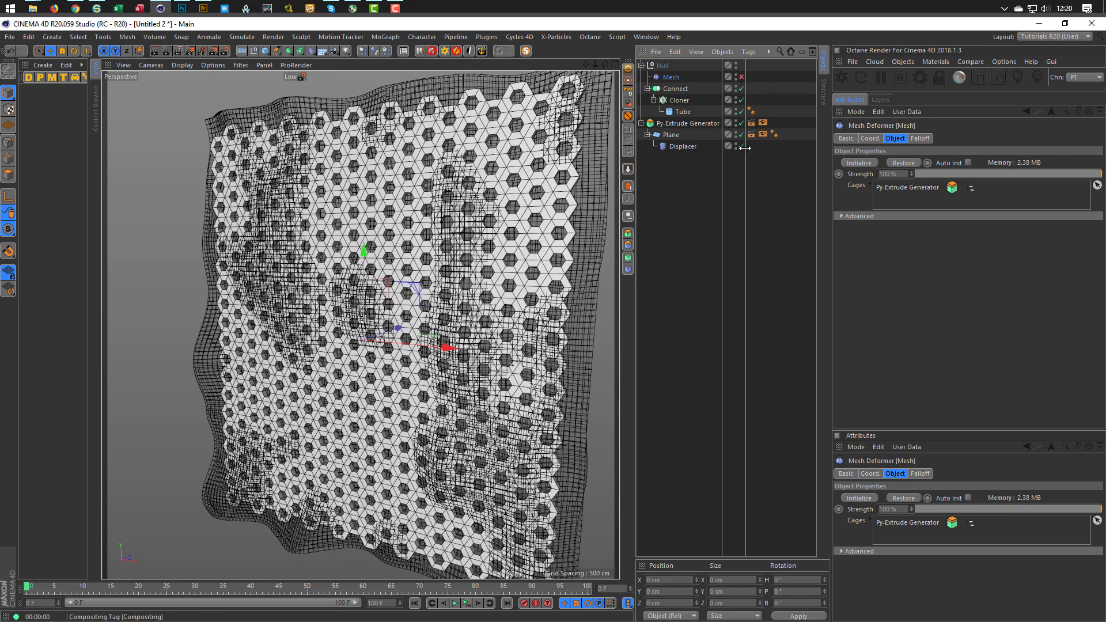
# Re-enable the Mesh deformer and switch the Displacer off again
pyautogui.click(684, 68)
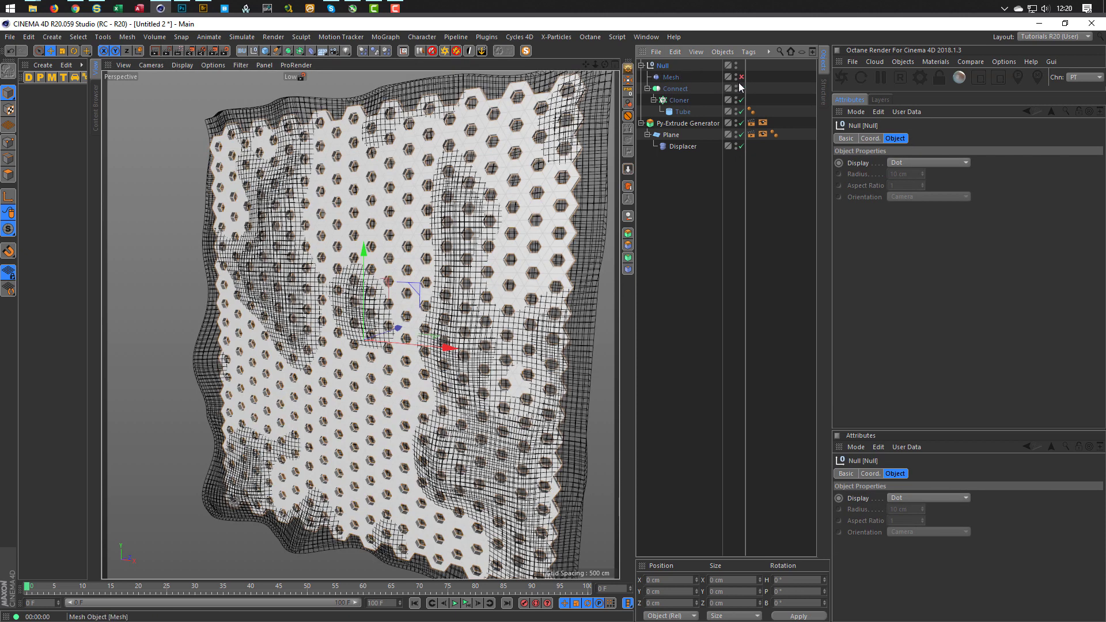
pyautogui.click(741, 78)
pyautogui.click(678, 77)
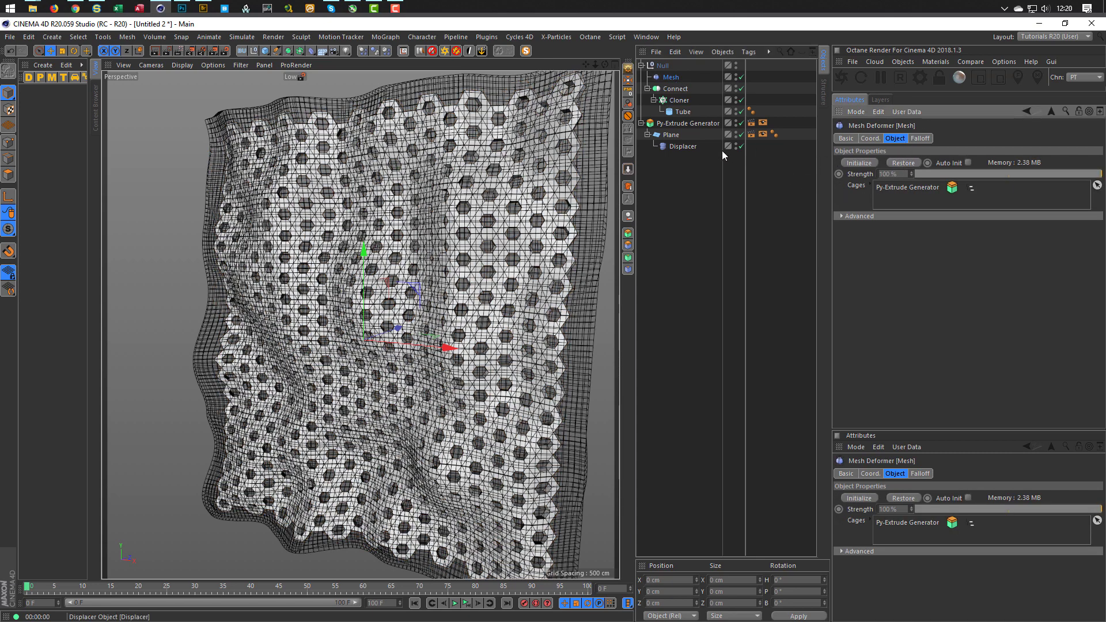
pyautogui.click(741, 146)
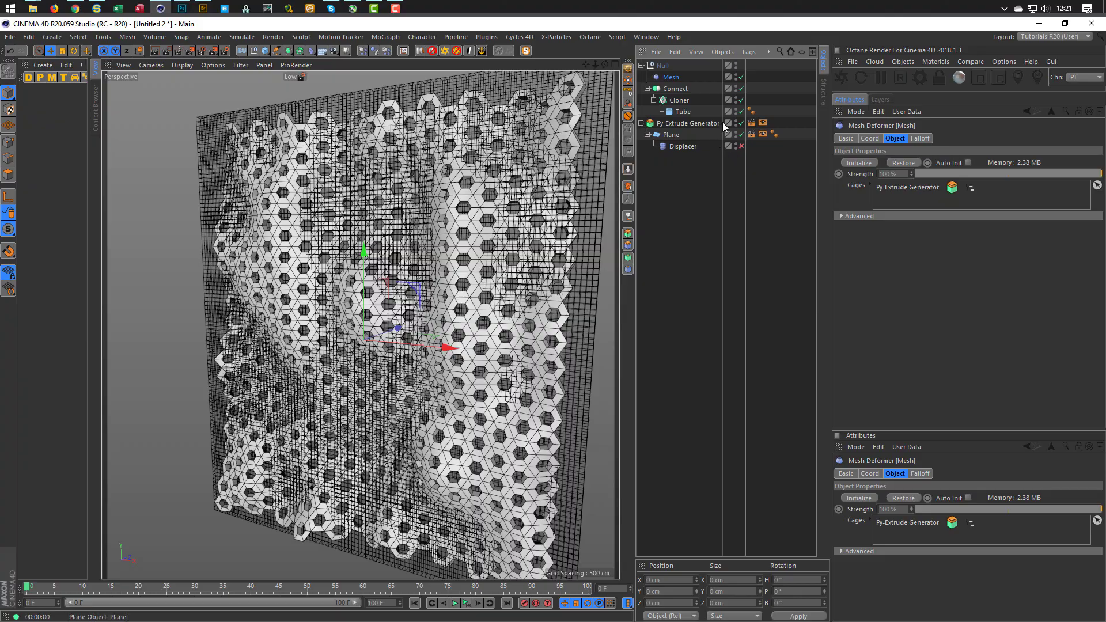
pyautogui.keyDown('alt'); pyautogui.moveTo(394, 197); pyautogui.dragTo(603, 178); pyautogui.keyUp('alt')
# Enable Fillet on the Tube with 3 segments and a 3 cm radius
pyautogui.click(682, 112)
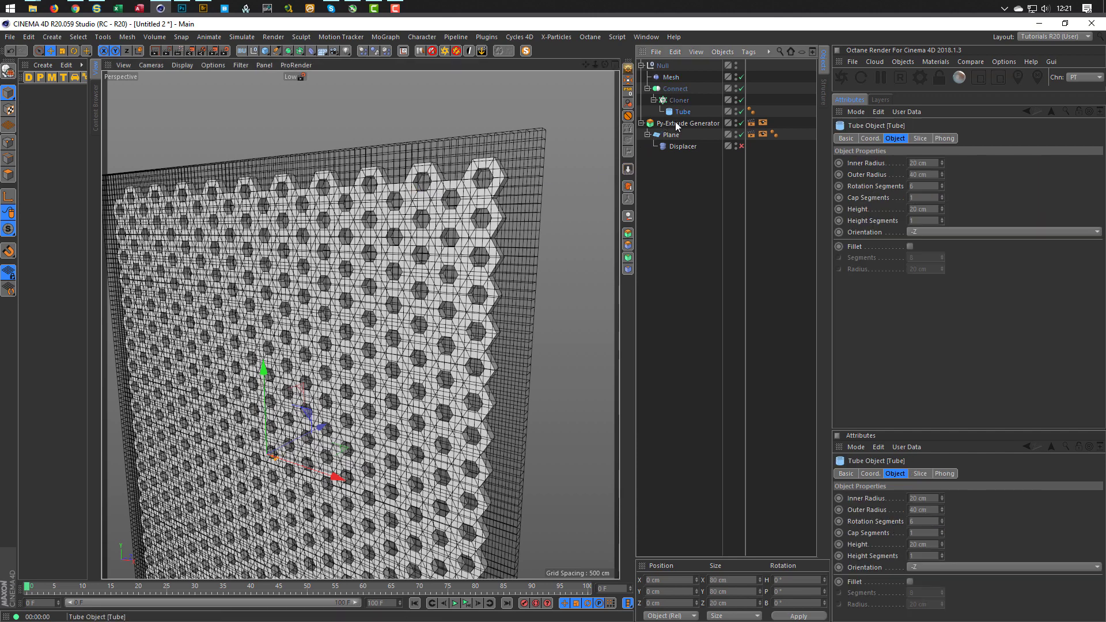
pyautogui.click(909, 246)
pyautogui.click(923, 258)
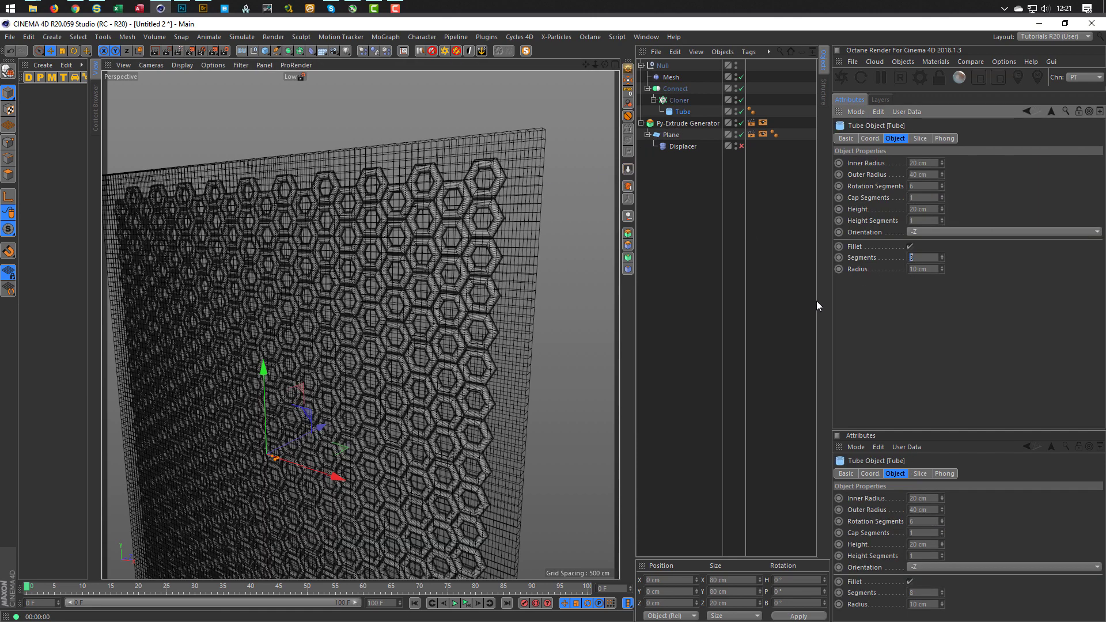
pyautogui.write('3')
pyautogui.press('Tab')
pyautogui.write('3')
pyautogui.press('Return')
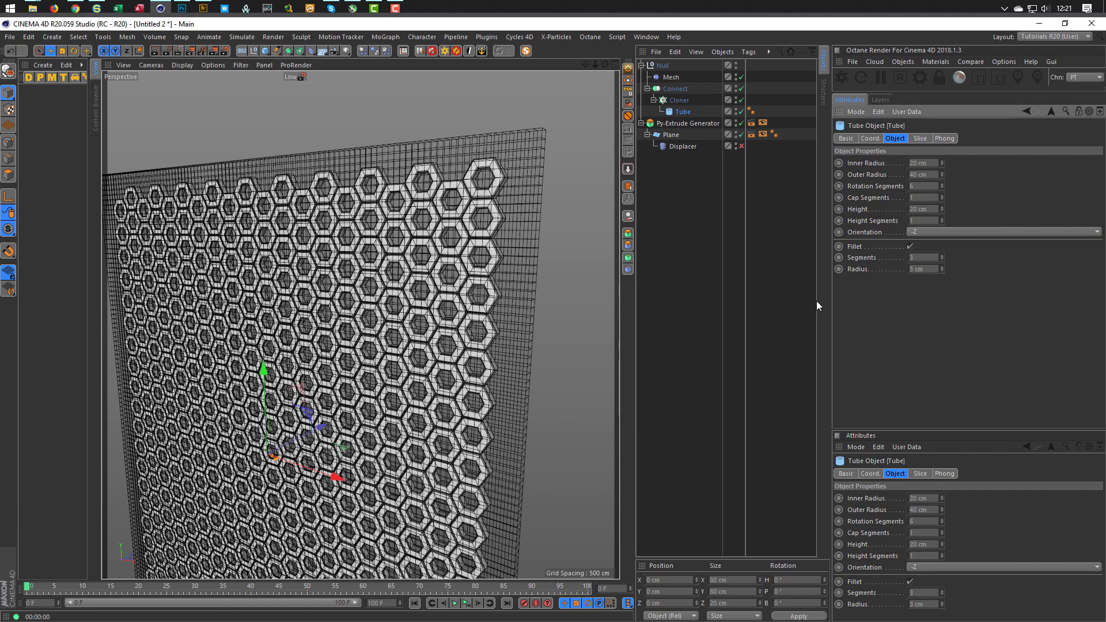
pyautogui.scroll(5, 575, 200)
pyautogui.scroll(-7, 595, 199)
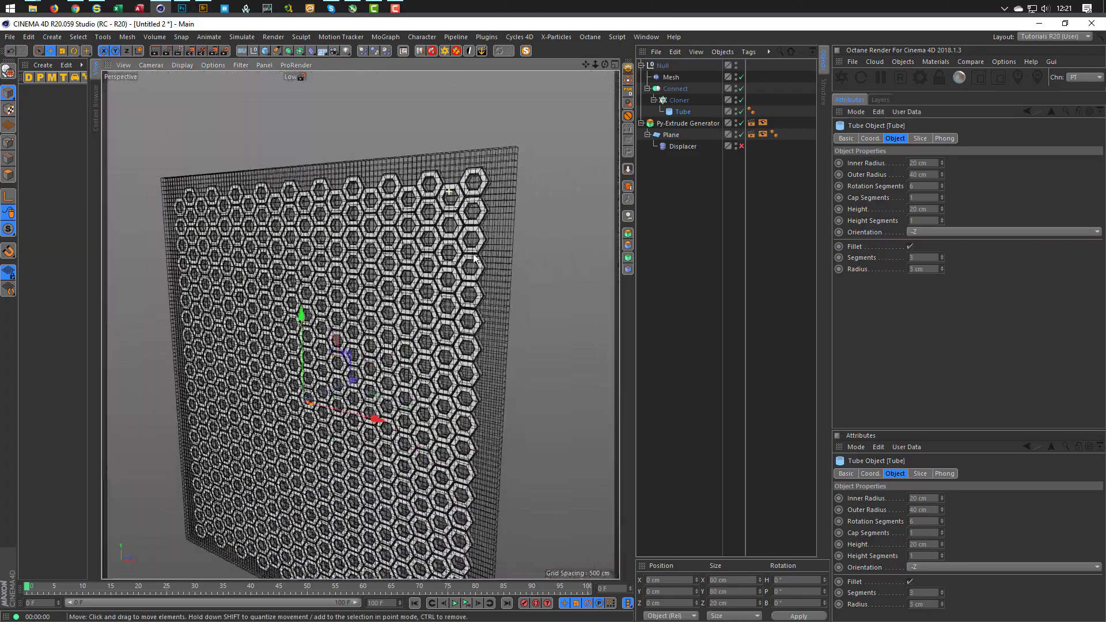
pyautogui.moveTo(473, 258)
pyautogui.keyDown('alt'); pyautogui.mouseDown()
pyautogui.moveTo(505, 289)
pyautogui.moveTo(469, 248)
pyautogui.mouseUp(); pyautogui.keyUp('alt')
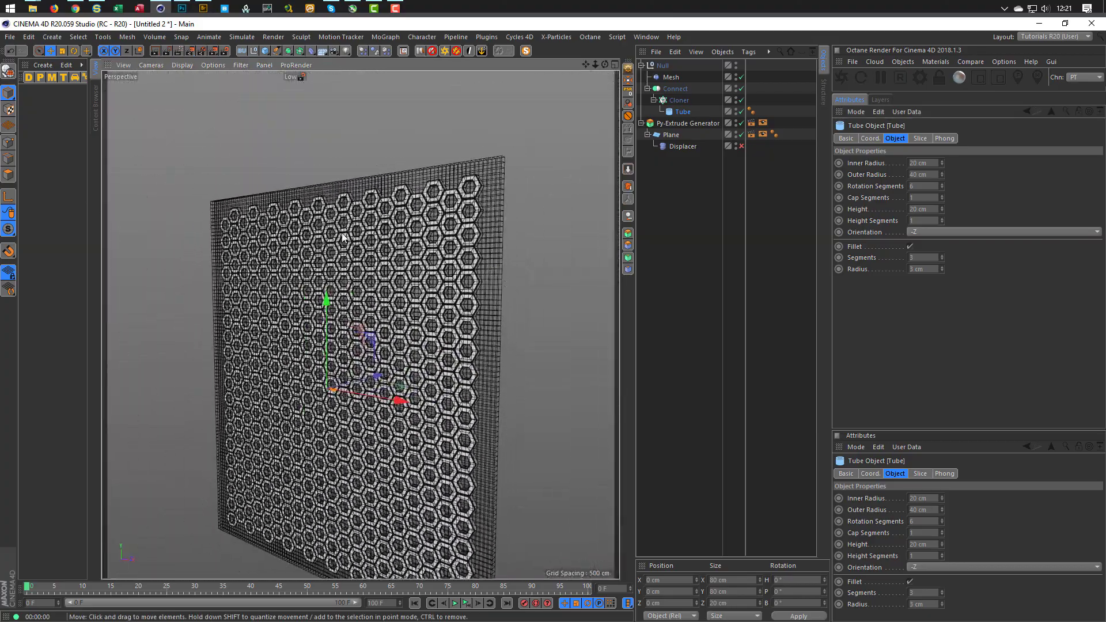
# Re-initialize the Mesh deformer and turn the Displacer back on
pyautogui.click(673, 77)
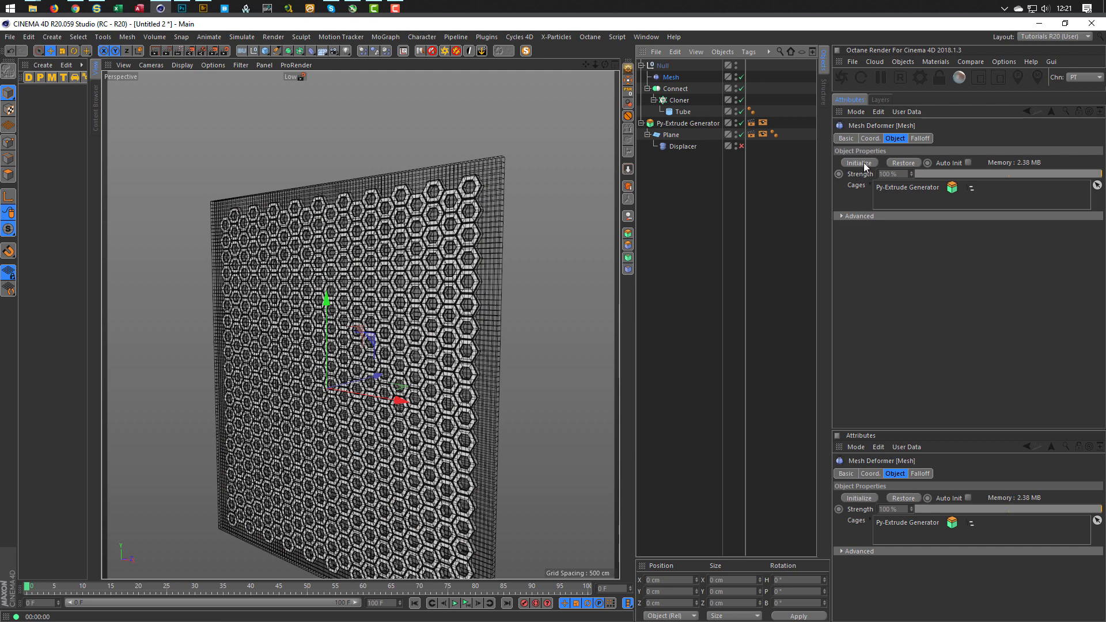
pyautogui.click(862, 163)
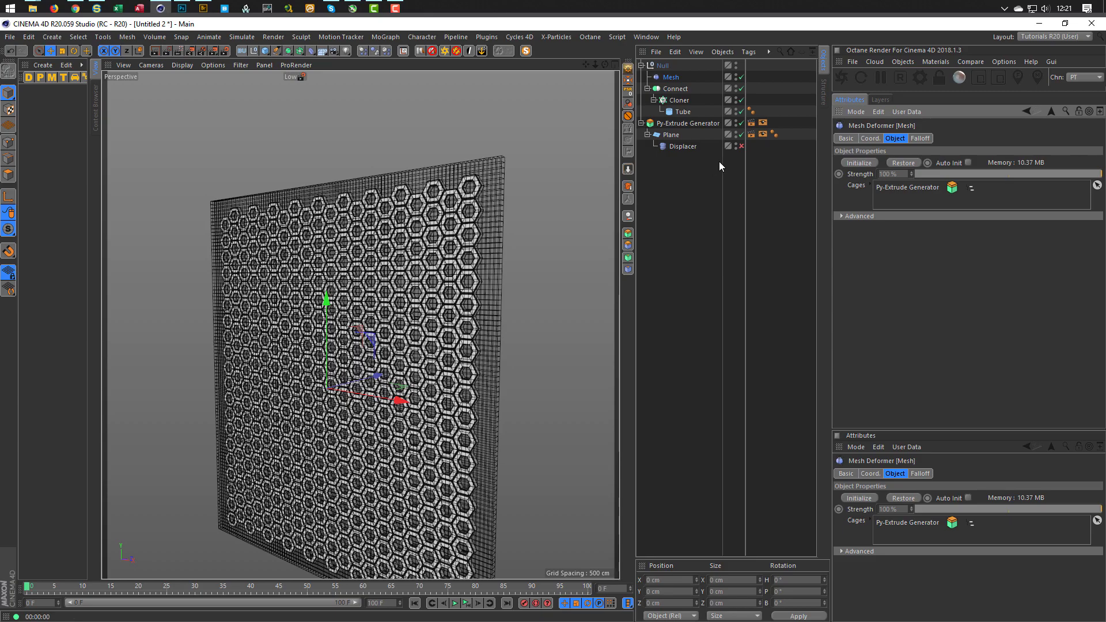
pyautogui.click(742, 145)
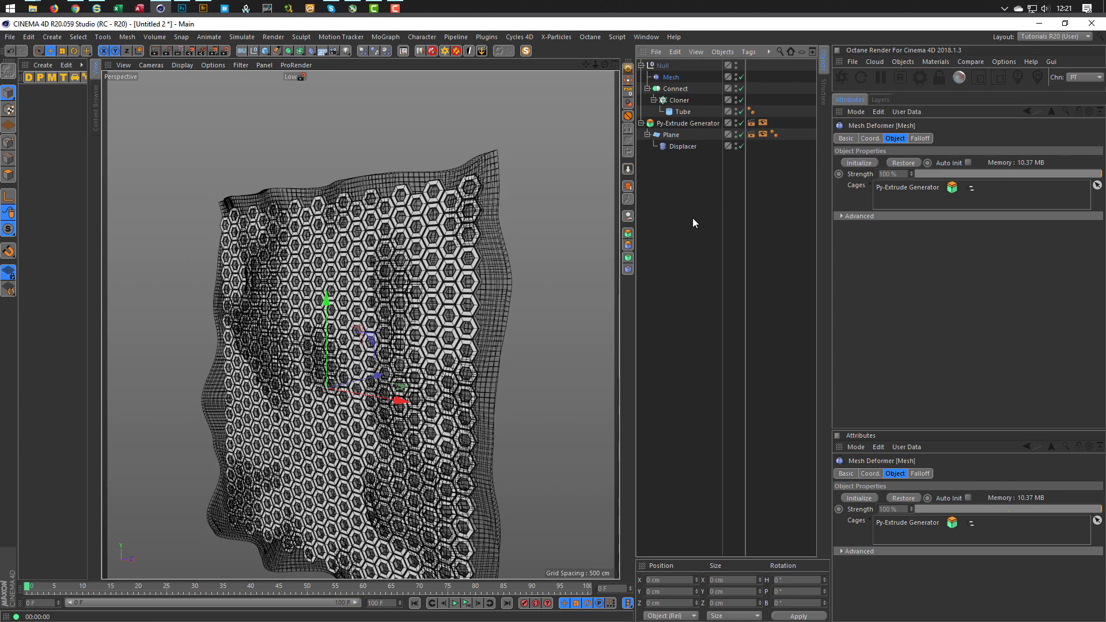
pyautogui.scroll(6, 386, 264)
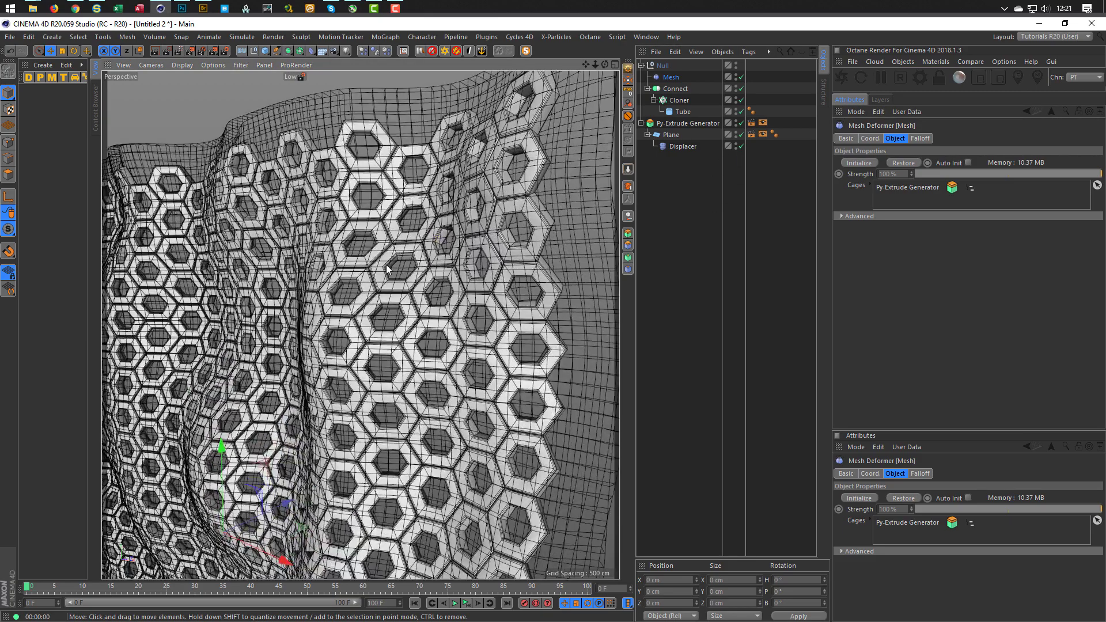
pyautogui.scroll(3, 386, 265)
pyautogui.scroll(5, 379, 299)
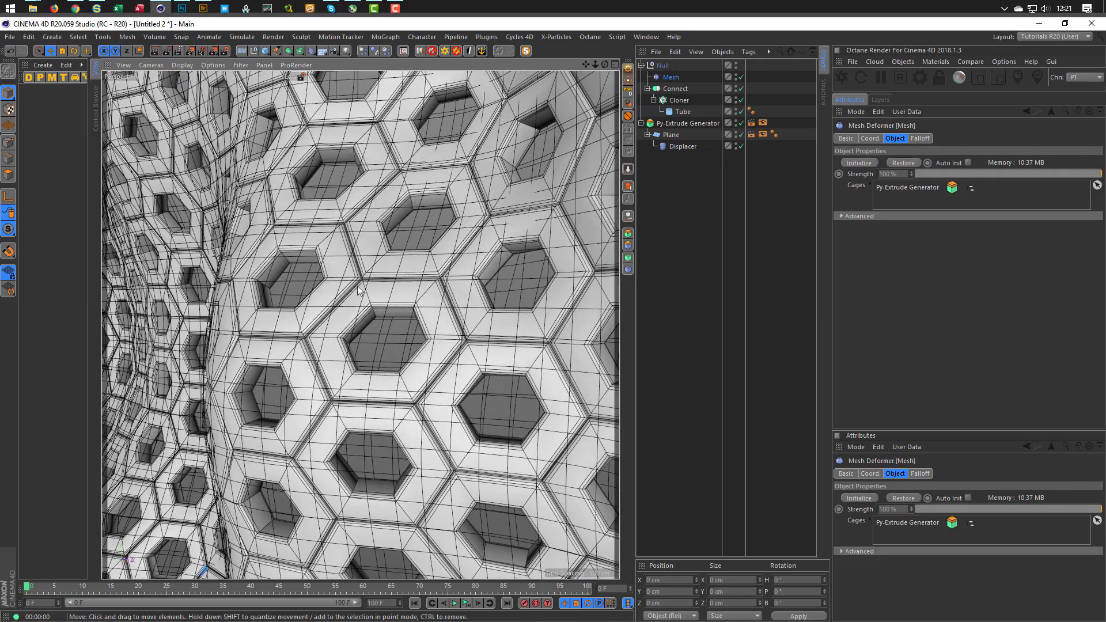
pyautogui.scroll(-10, 359, 291)
pyautogui.scroll(8, 358, 292)
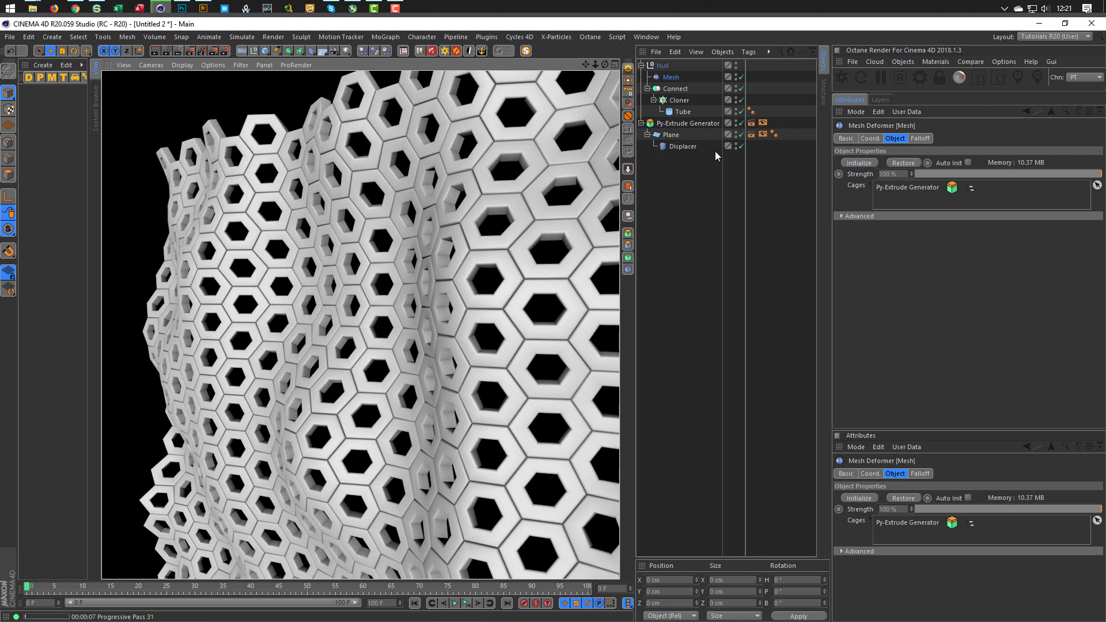
pyautogui.click(741, 112)
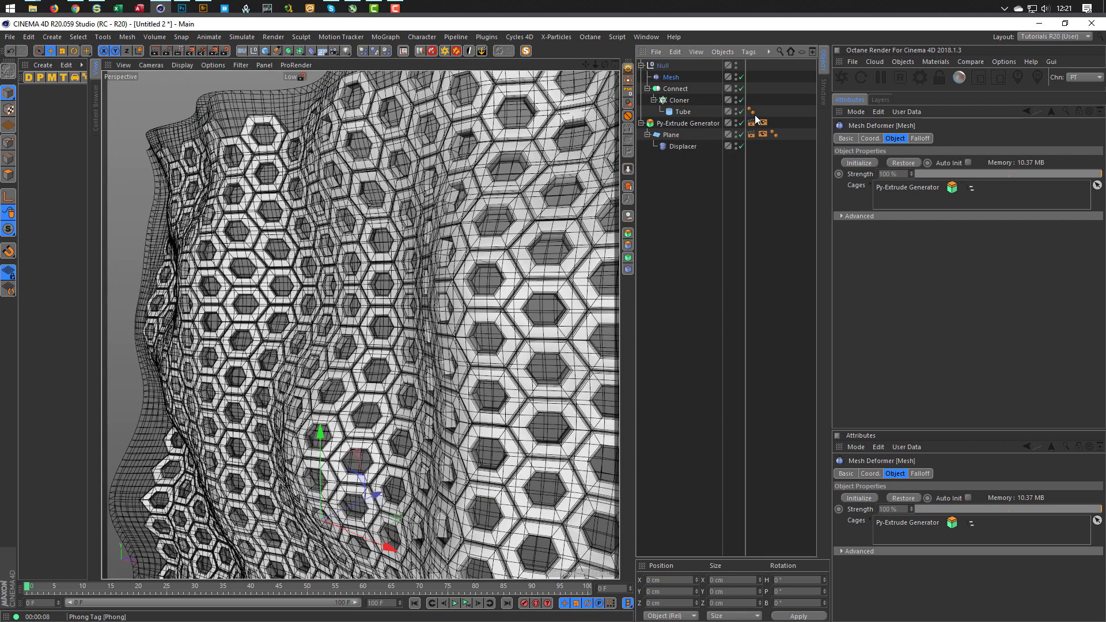
# Lower the Tube's Phong Angle to 10° and render the view to the Picture Viewer
pyautogui.click(750, 112)
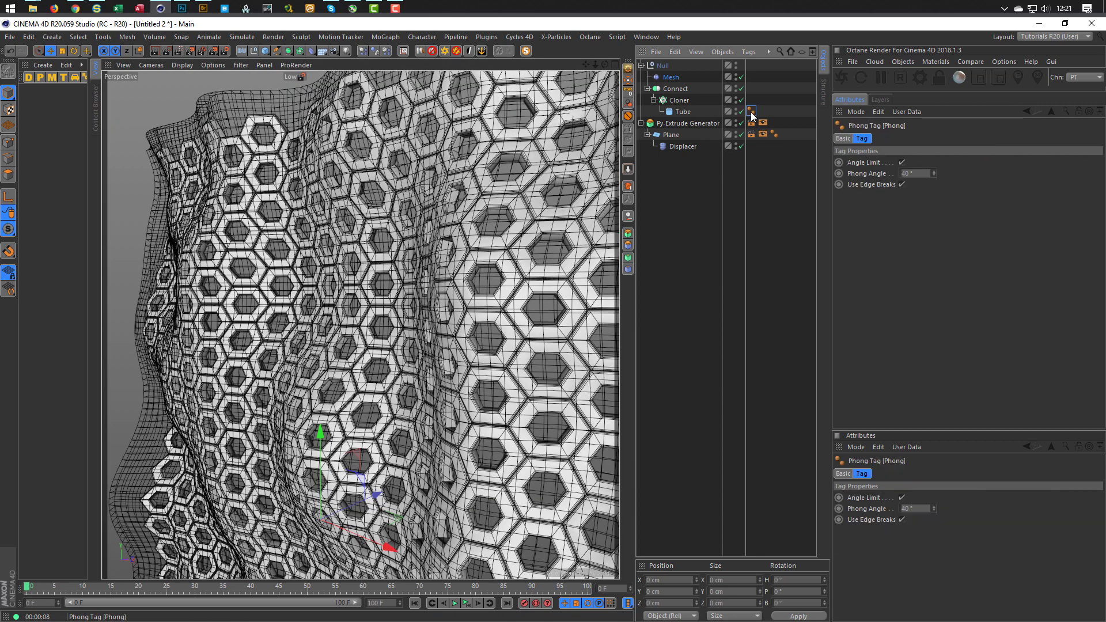
pyautogui.doubleClick(915, 173)
pyautogui.write('10')
pyautogui.press('Return')
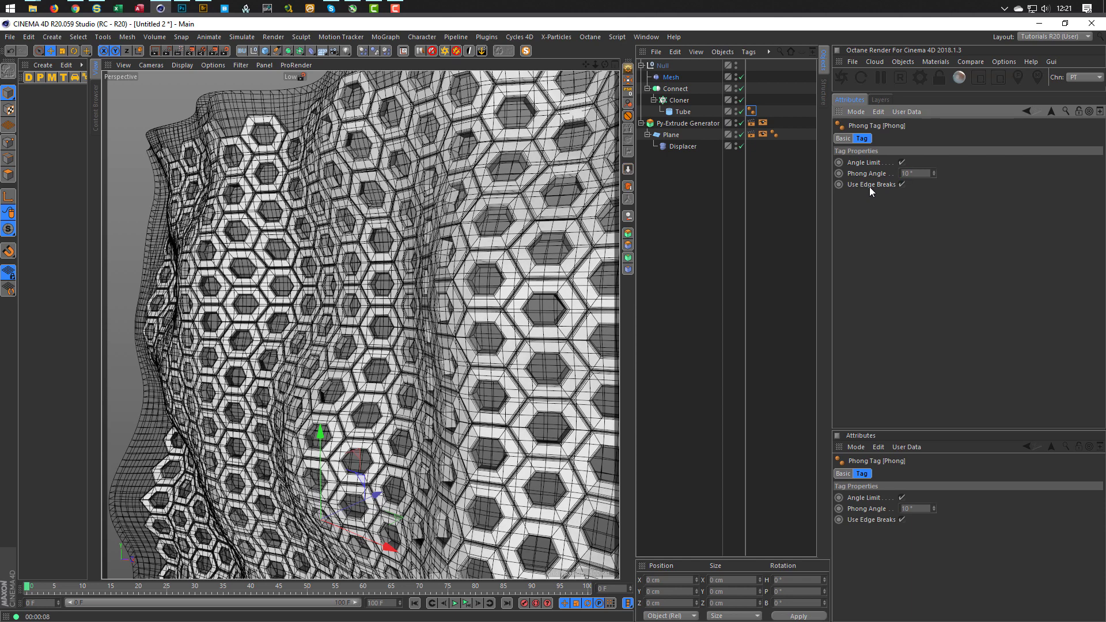
pyautogui.hotkey('shift', 'r')
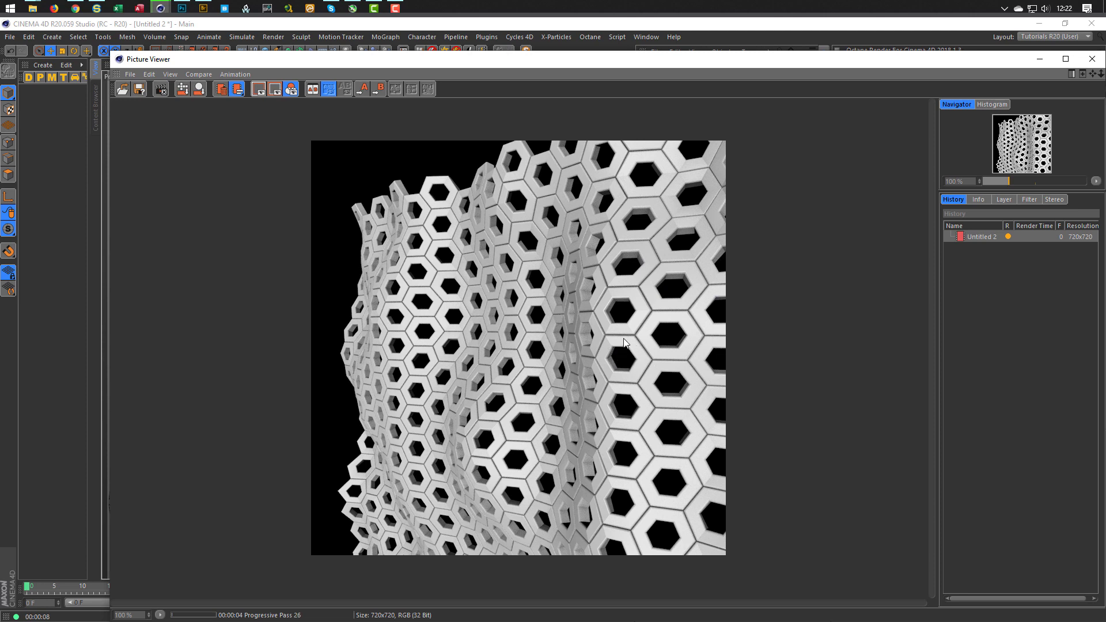
# Close the Picture Viewer, stop the render, and disable the Phong tag's Use Edge Breaks
pyautogui.click(1091, 58)
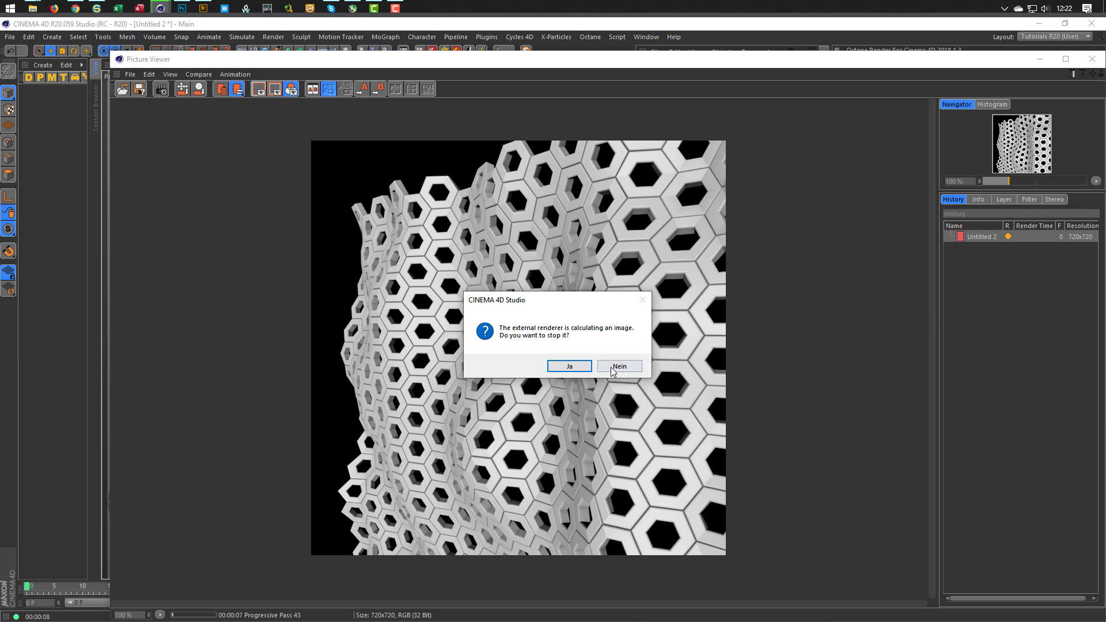
pyautogui.click(568, 367)
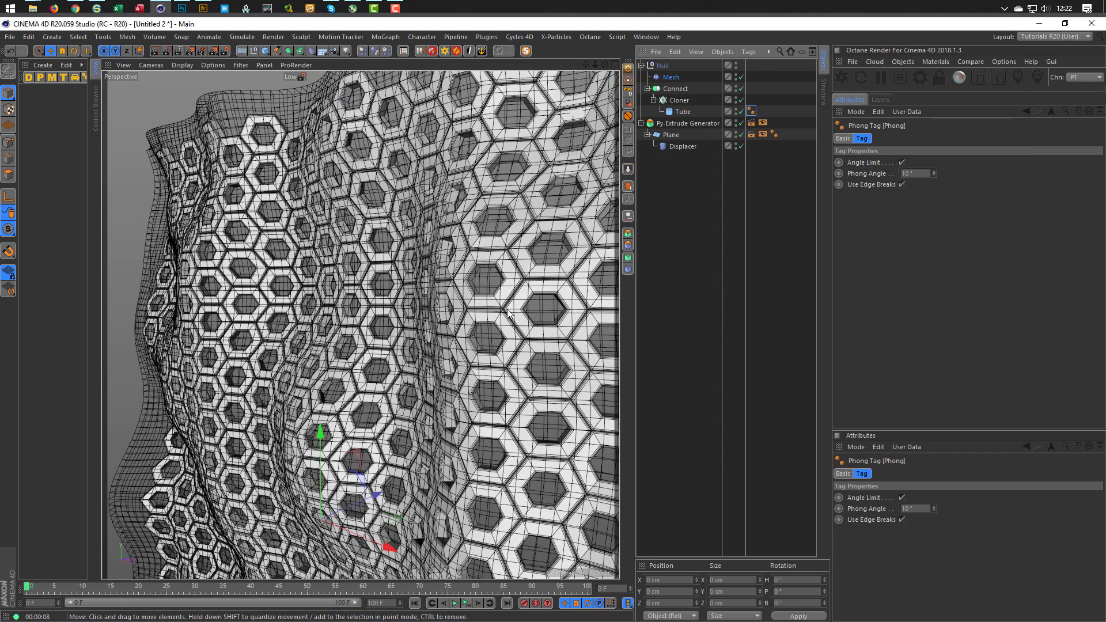
pyautogui.click(901, 184)
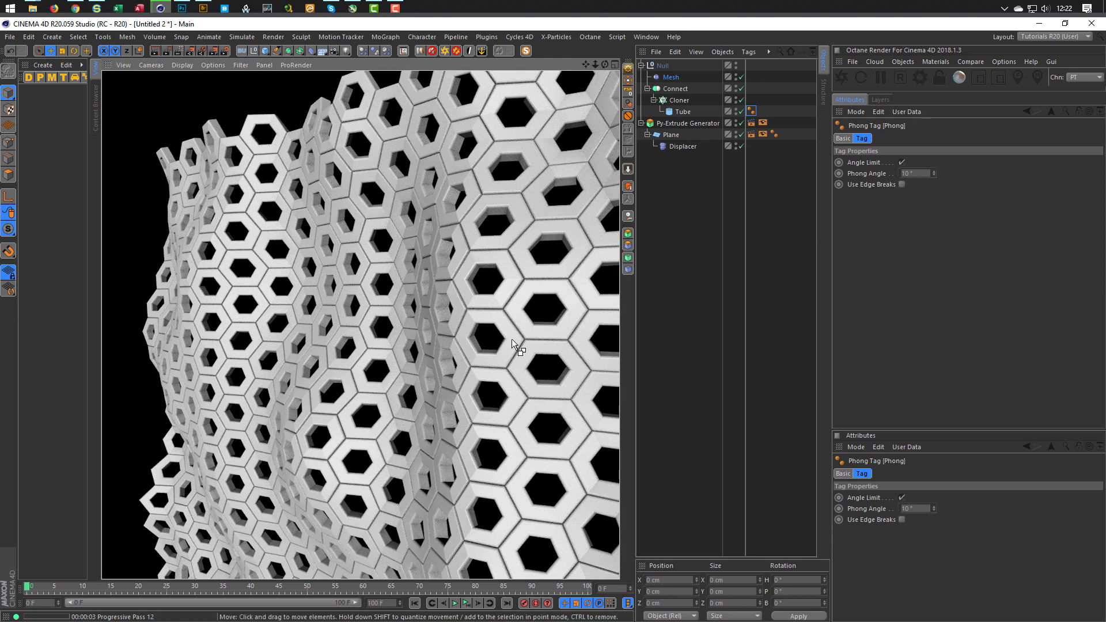
pyautogui.click(682, 111)
# Disable the Displacer, restore the Mesh deformer, and parent the Tube under a Subdivision Surface
pyautogui.scroll(5, 538, 167)
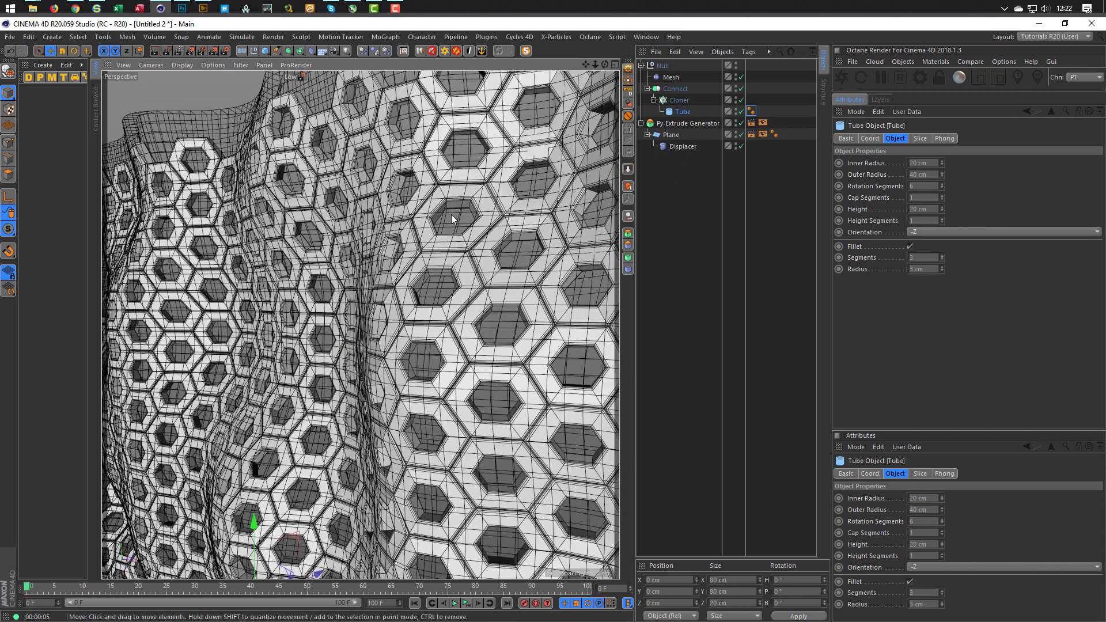
pyautogui.click(740, 146)
pyautogui.click(747, 77)
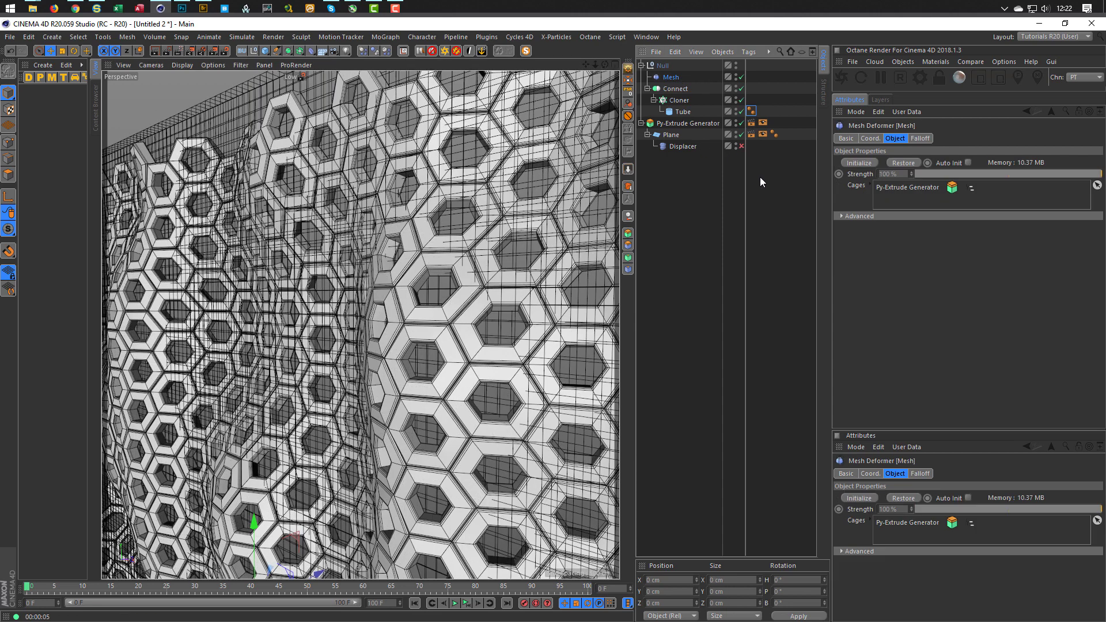
pyautogui.click(907, 162)
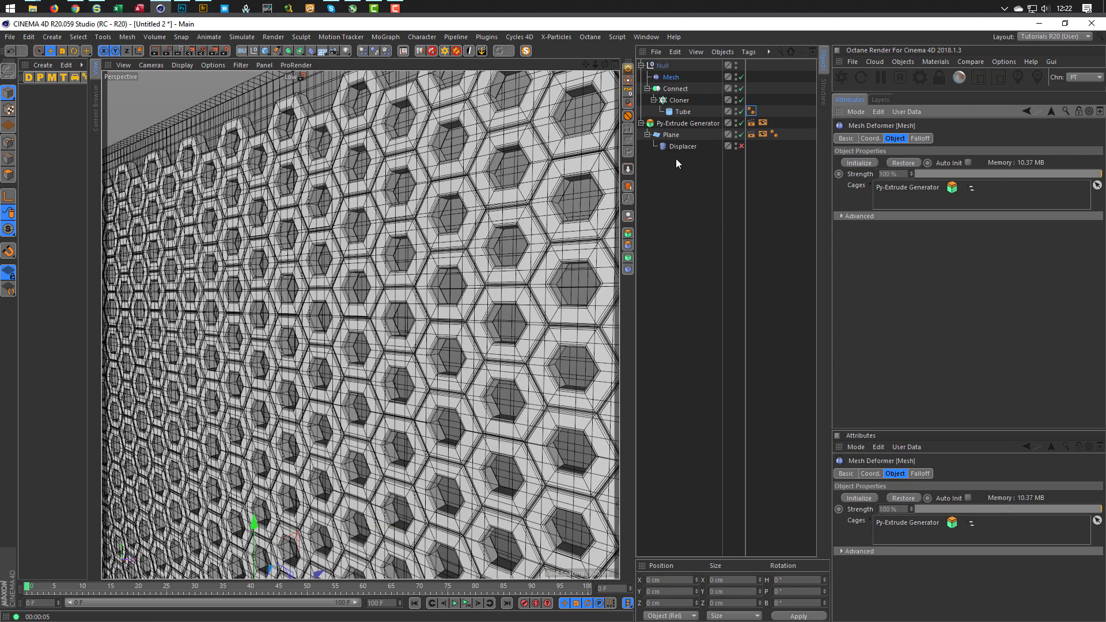
pyautogui.click(679, 110)
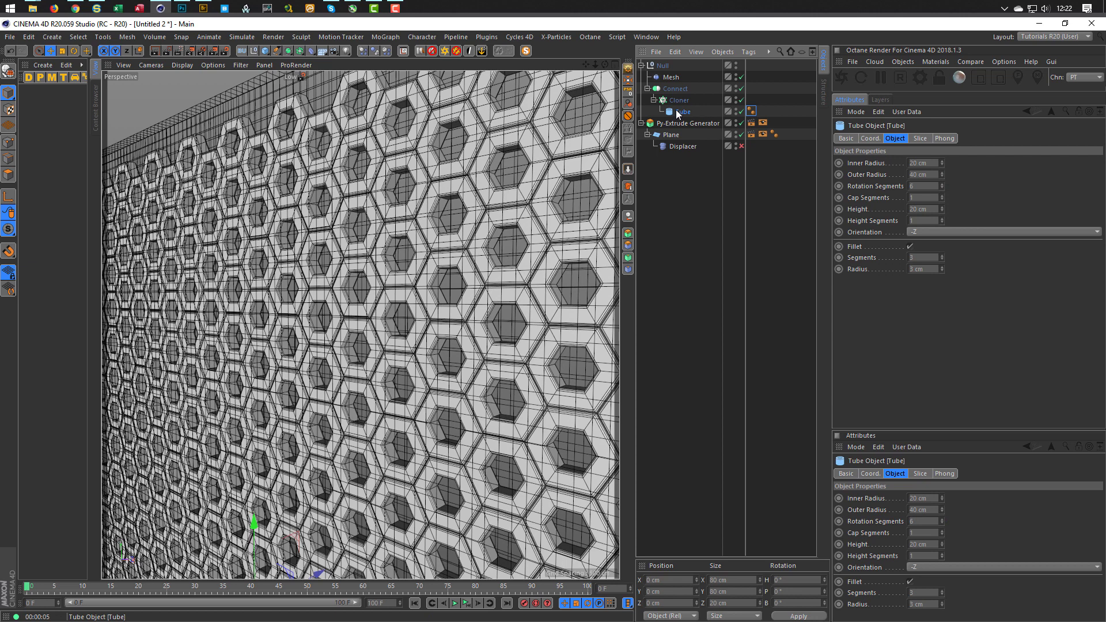
pyautogui.keyDown('alt'); pyautogui.click(288, 50); pyautogui.keyUp('alt')
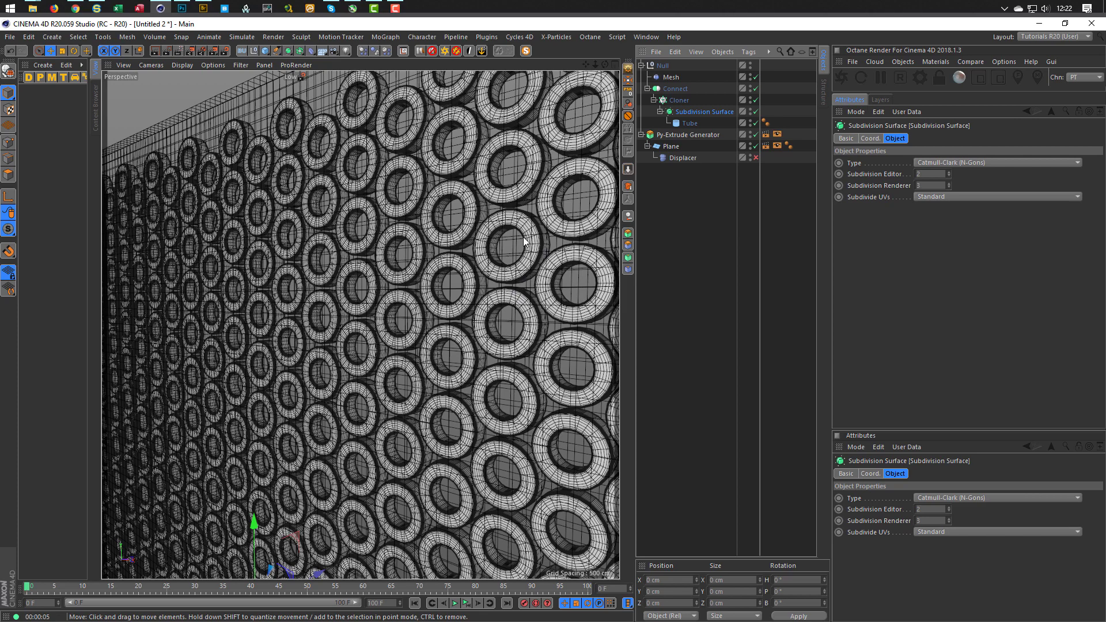
# Switch the Subdivision Surface to OpenSubdiv Bilinear with render subdivision 2, then frame the panel
pyautogui.scroll(2, 546, 232)
pyautogui.scroll(2, 548, 232)
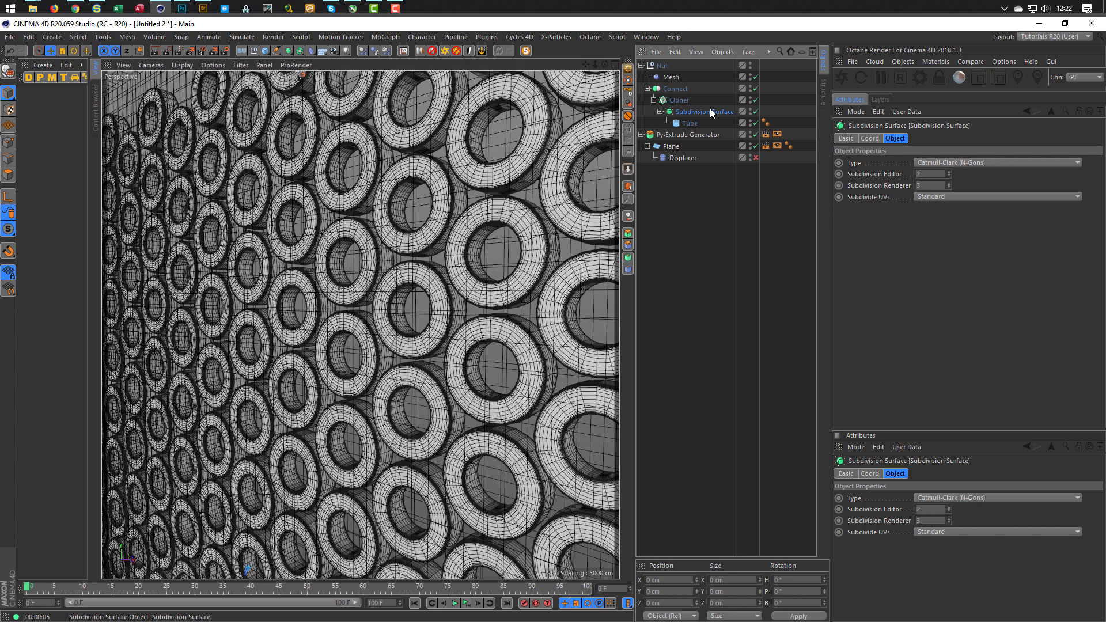
pyautogui.click(953, 163)
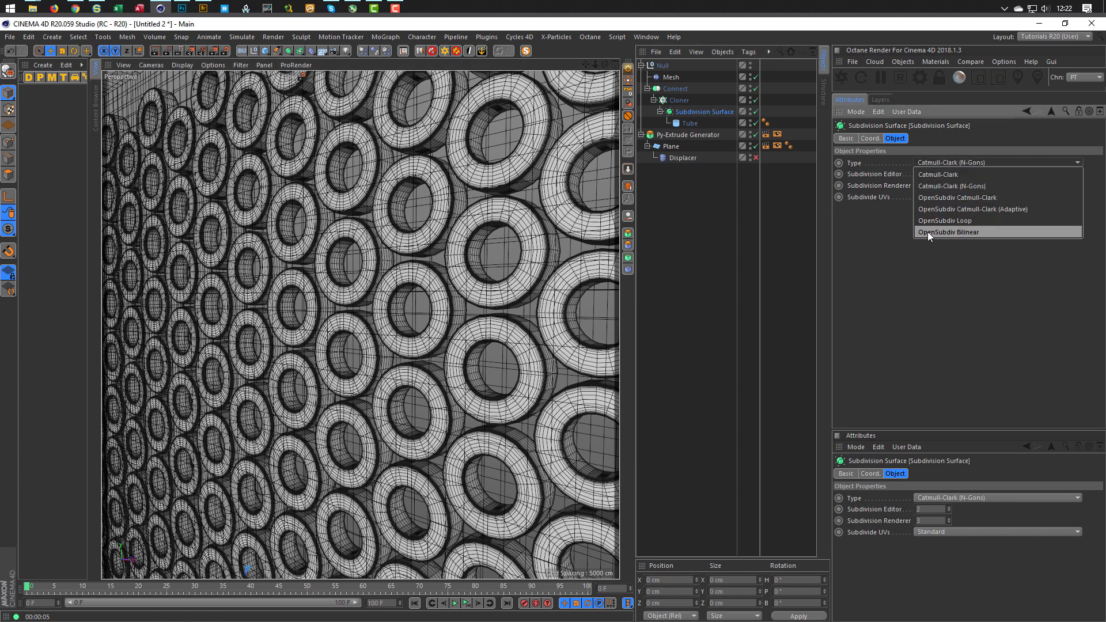
pyautogui.click(956, 231)
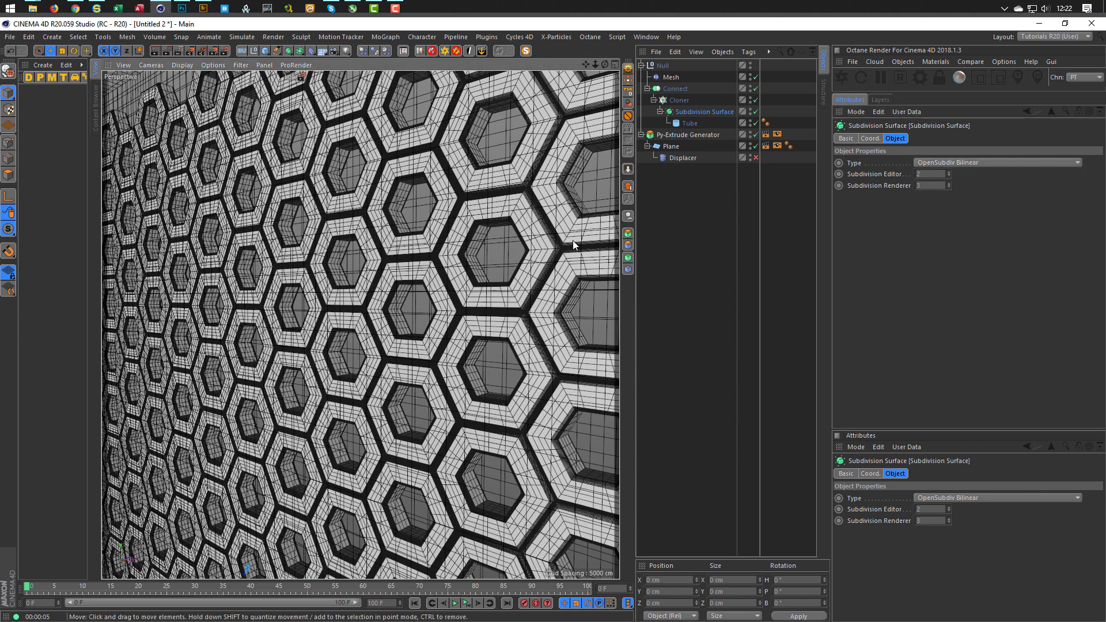
pyautogui.scroll(5, 523, 230)
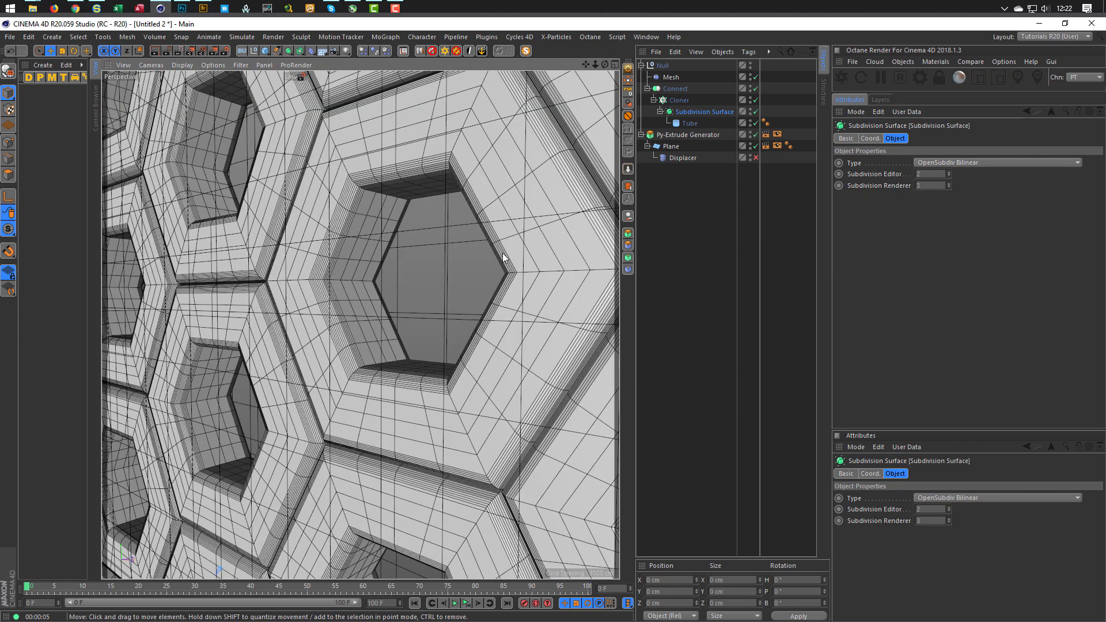
pyautogui.click(937, 175)
pyautogui.press('Tab')
pyautogui.press('h')
pyautogui.scroll(10, 396, 254)
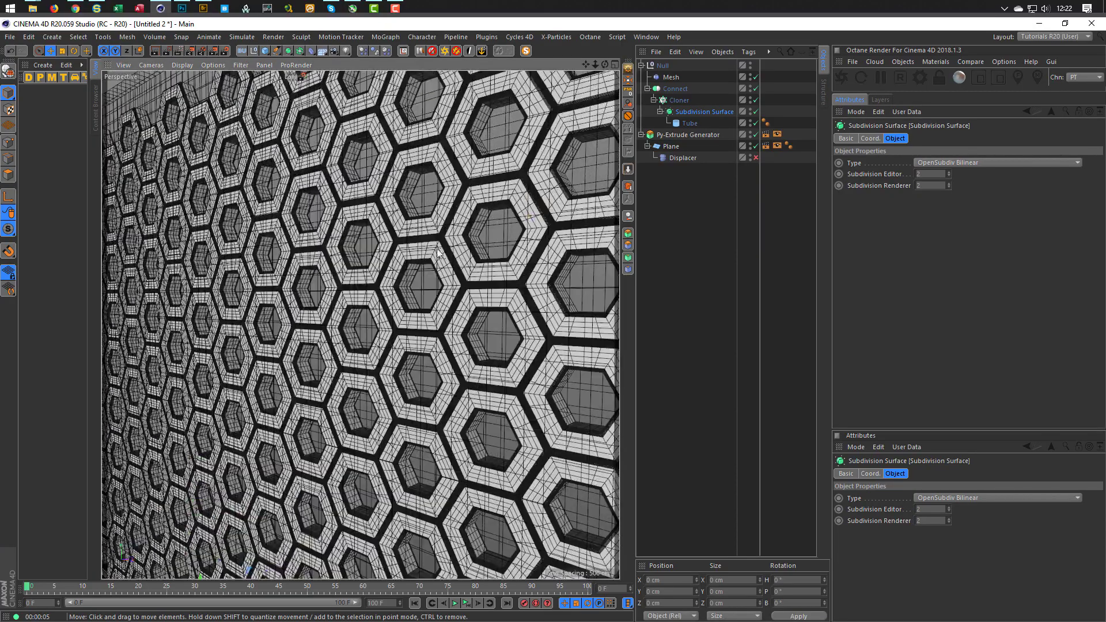
pyautogui.scroll(5, 423, 242)
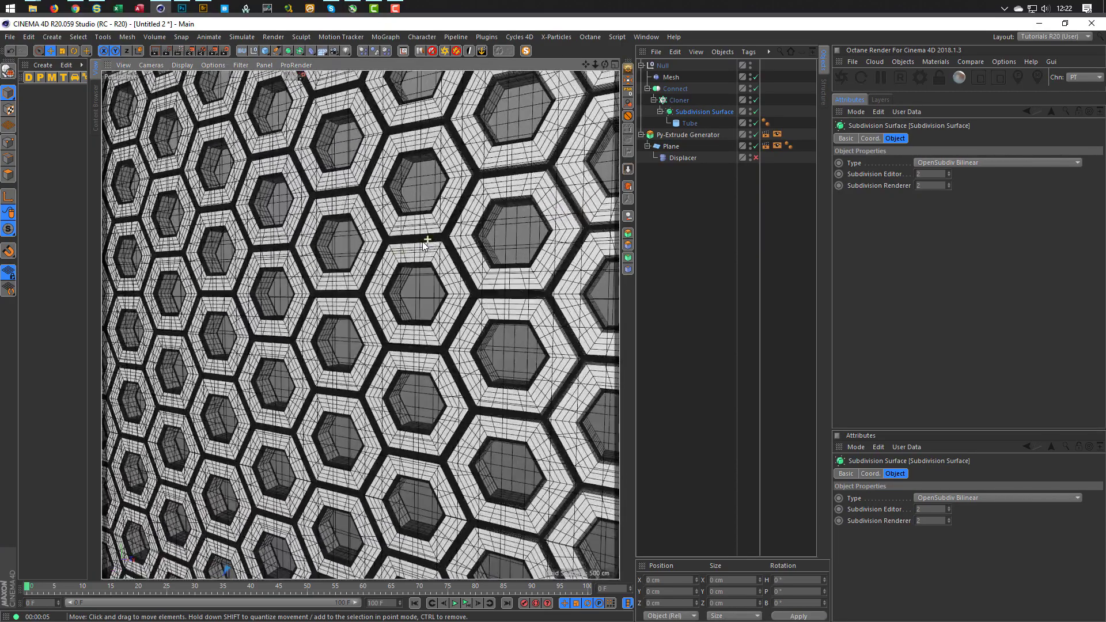
pyautogui.keyDown('alt'); pyautogui.moveTo(599, 180); pyautogui.dragTo(419, 230); pyautogui.keyUp('alt')
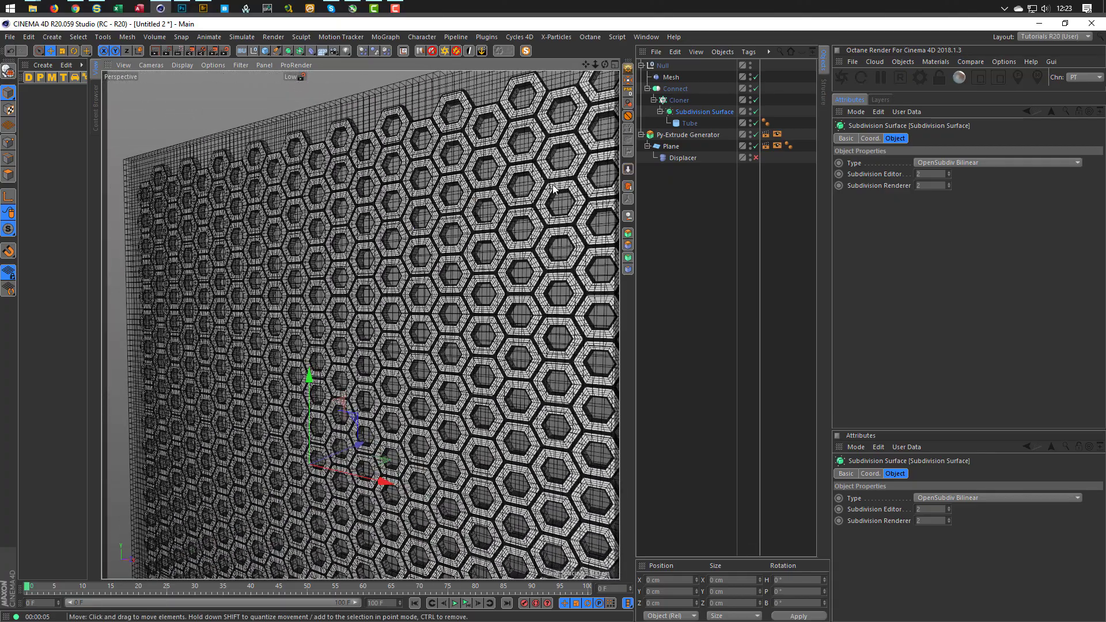
# Select the Mesh deformer and re-initialize it on the subdivided hexagon wall
pyautogui.click(670, 77)
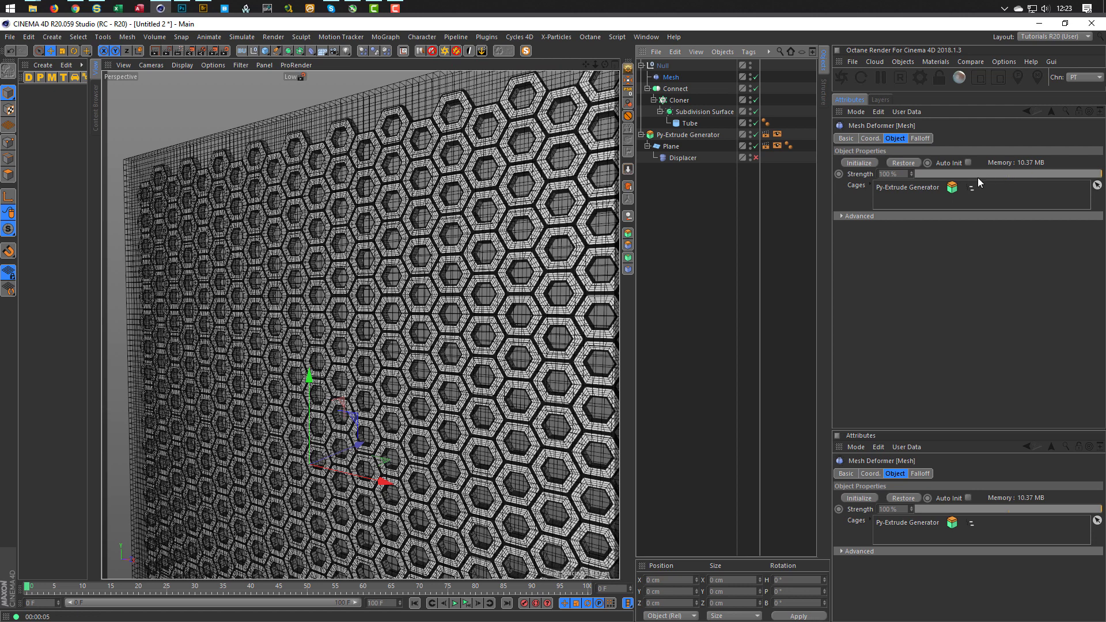
pyautogui.click(860, 164)
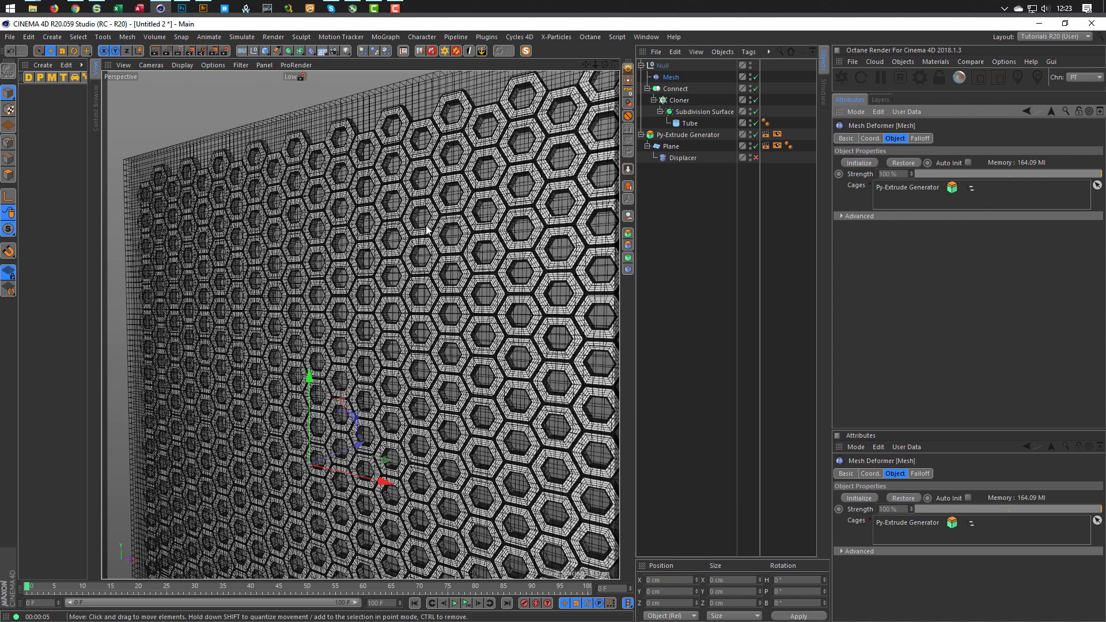
# Re-enable the Displacer and select the Connect object of the hexagon wall
pyautogui.keyDown('alt'); pyautogui.moveTo(462, 190); pyautogui.dragTo(444, 195); pyautogui.keyUp('alt')
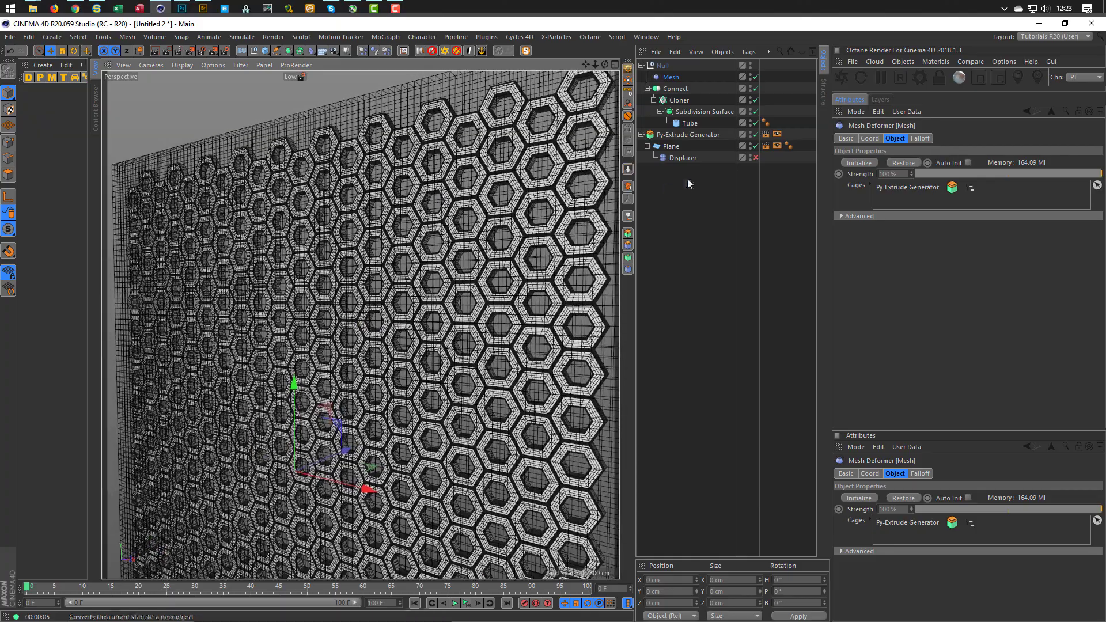
pyautogui.click(755, 157)
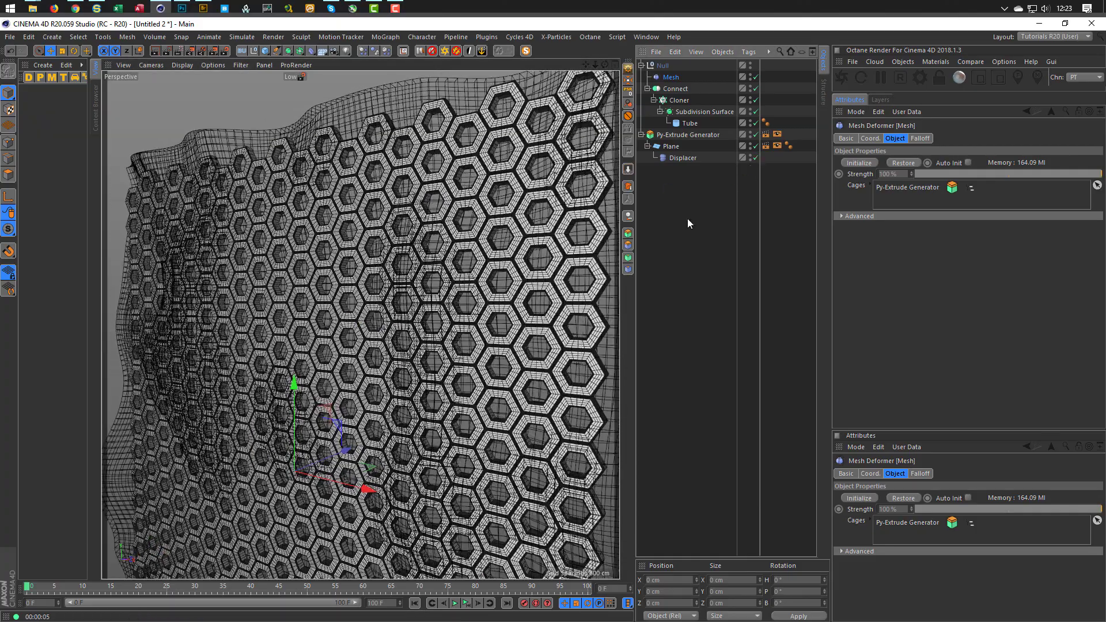
pyautogui.scroll(10, 376, 289)
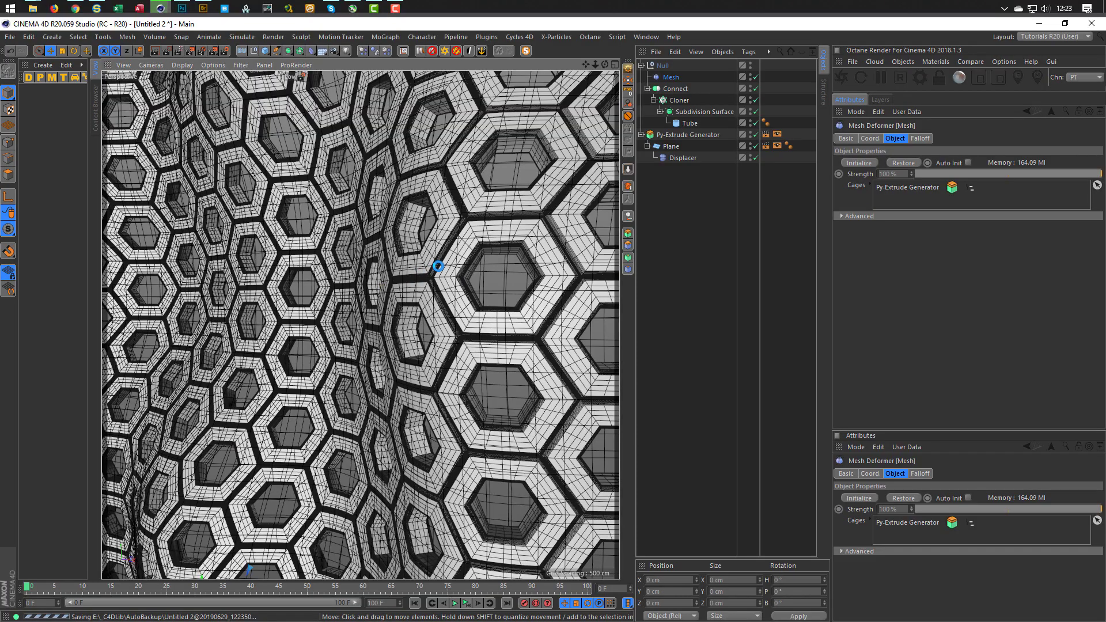
pyautogui.click(421, 299)
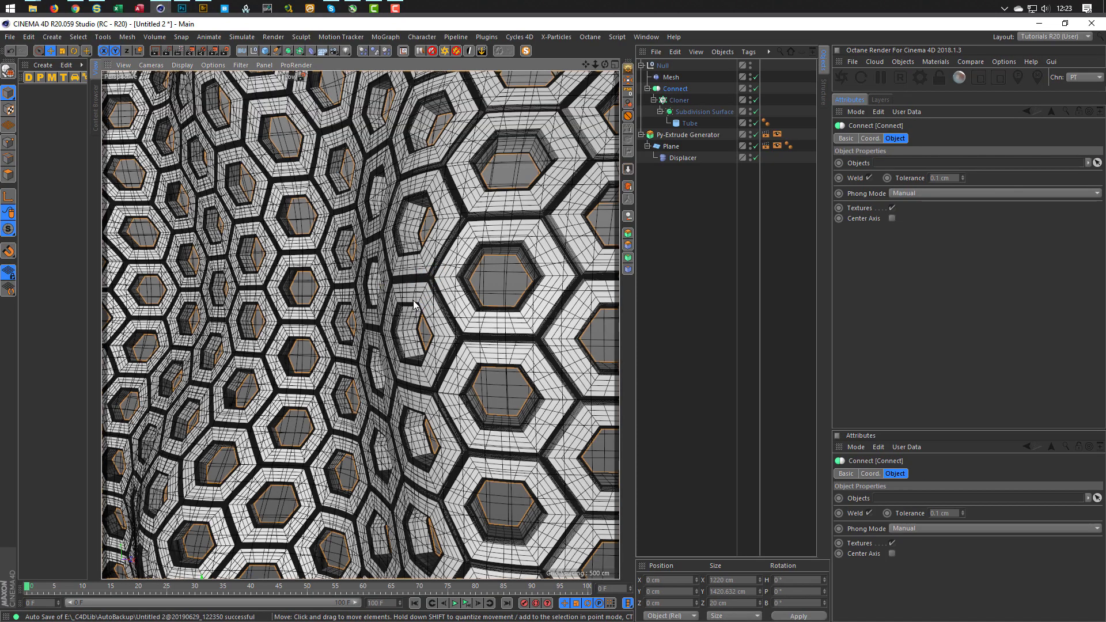
# Orbit around the displaced wall and run a progressive viewport render preview
pyautogui.scroll(5, 429, 295)
pyautogui.keyDown('alt'); pyautogui.moveTo(427, 289); pyautogui.dragTo(344, 346); pyautogui.keyUp('alt')
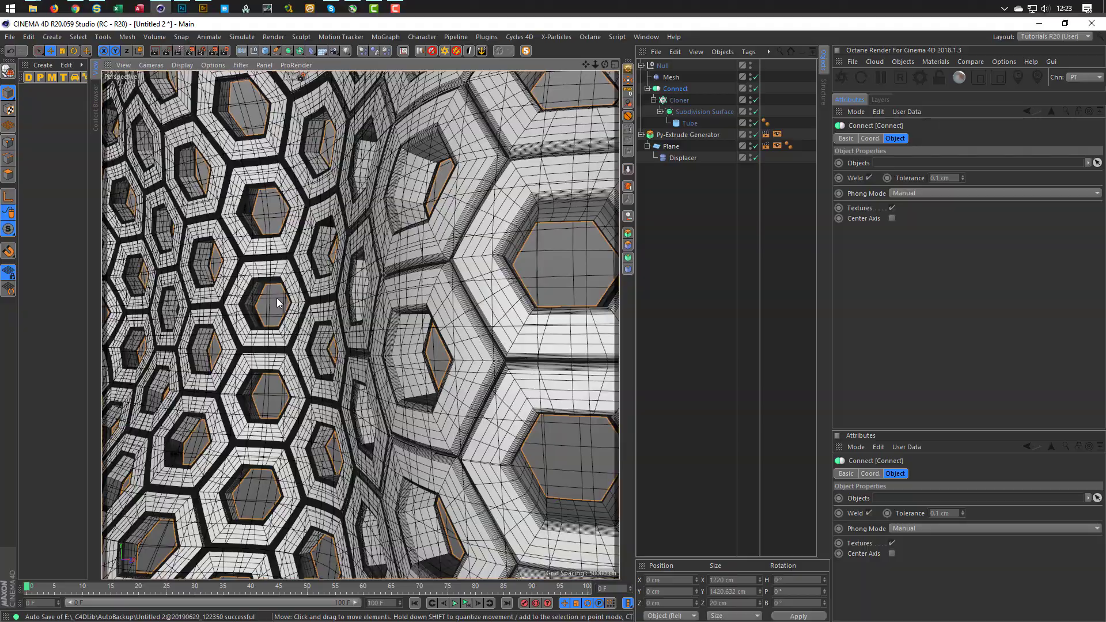
pyautogui.keyDown('alt'); pyautogui.moveTo(291, 291); pyautogui.dragTo(407, 333); pyautogui.keyUp('alt')
pyautogui.hotkey('ctrl', 'r')
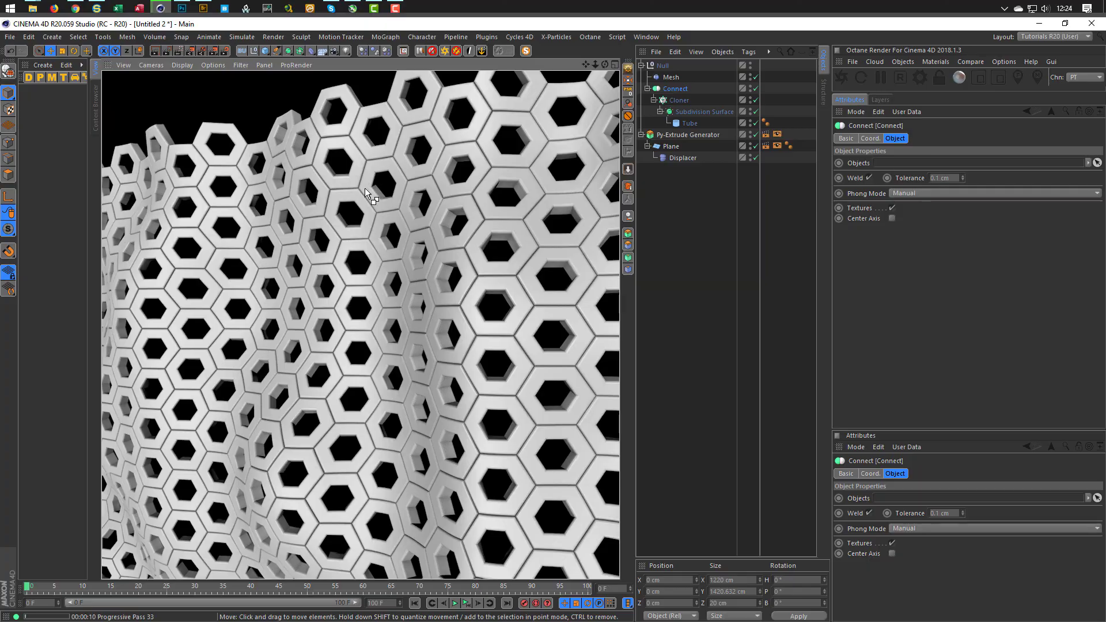
pyautogui.keyDown('alt'); pyautogui.moveTo(330, 204); pyautogui.dragTo(367, 245); pyautogui.keyUp('alt')
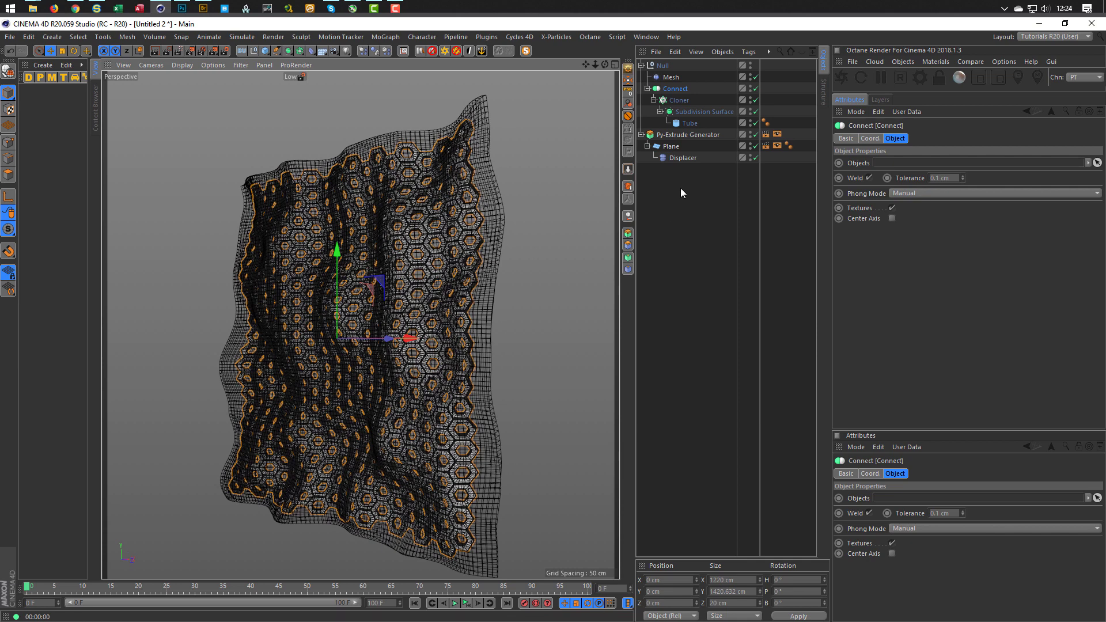
# Disable the Displacer, restore the Mesh deformer and remove Py-Extrude Generator from its cages
pyautogui.click(755, 157)
pyautogui.click(673, 77)
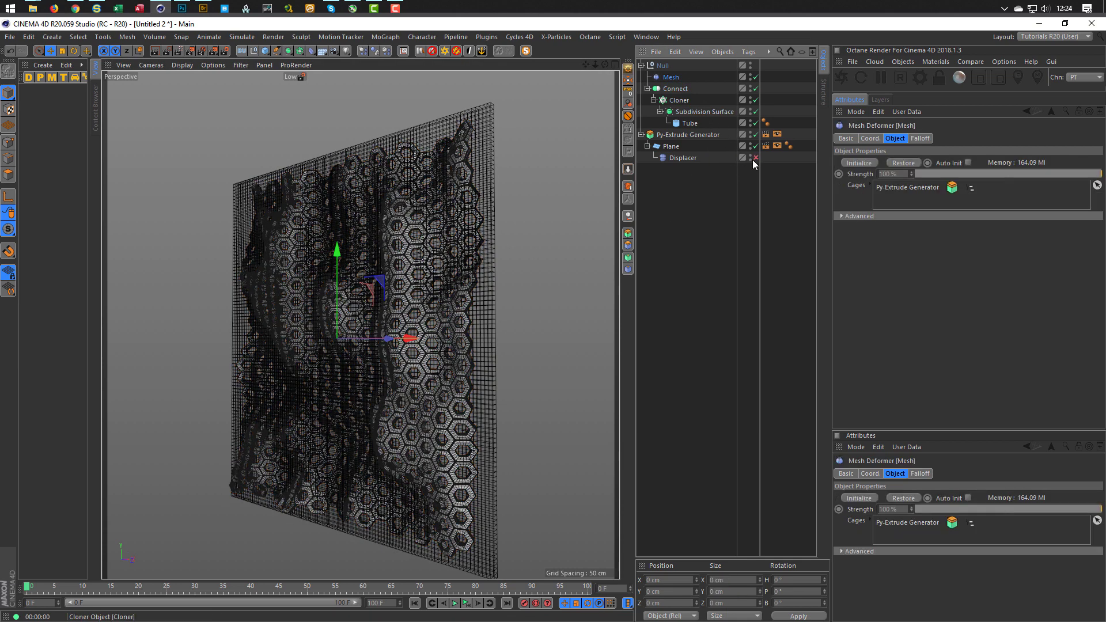
pyautogui.click(894, 163)
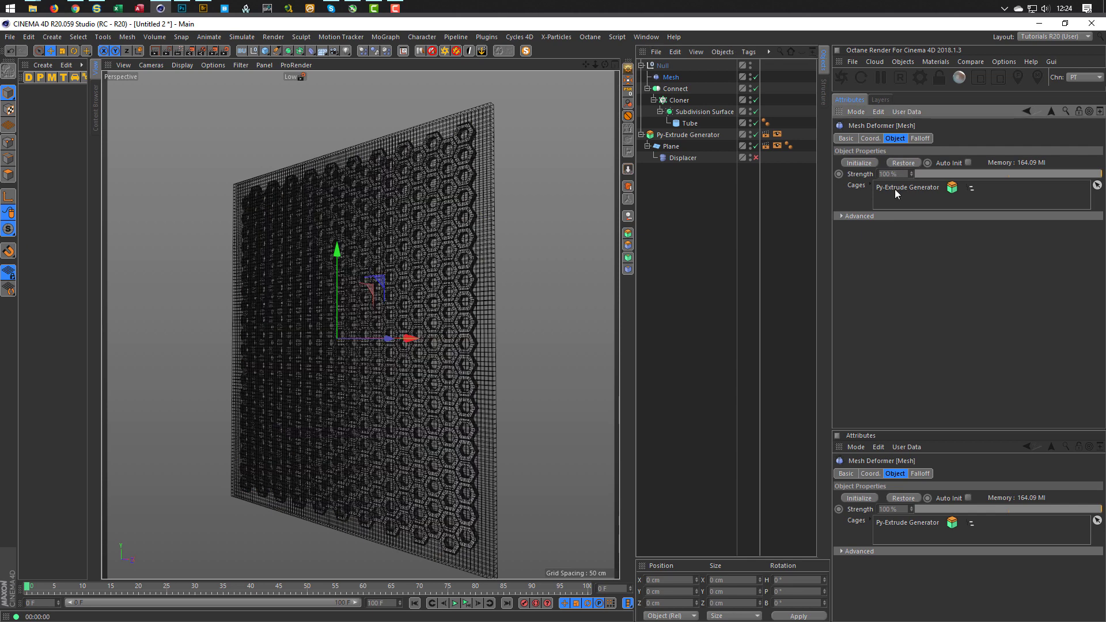
pyautogui.click(894, 189)
pyautogui.press('Delete')
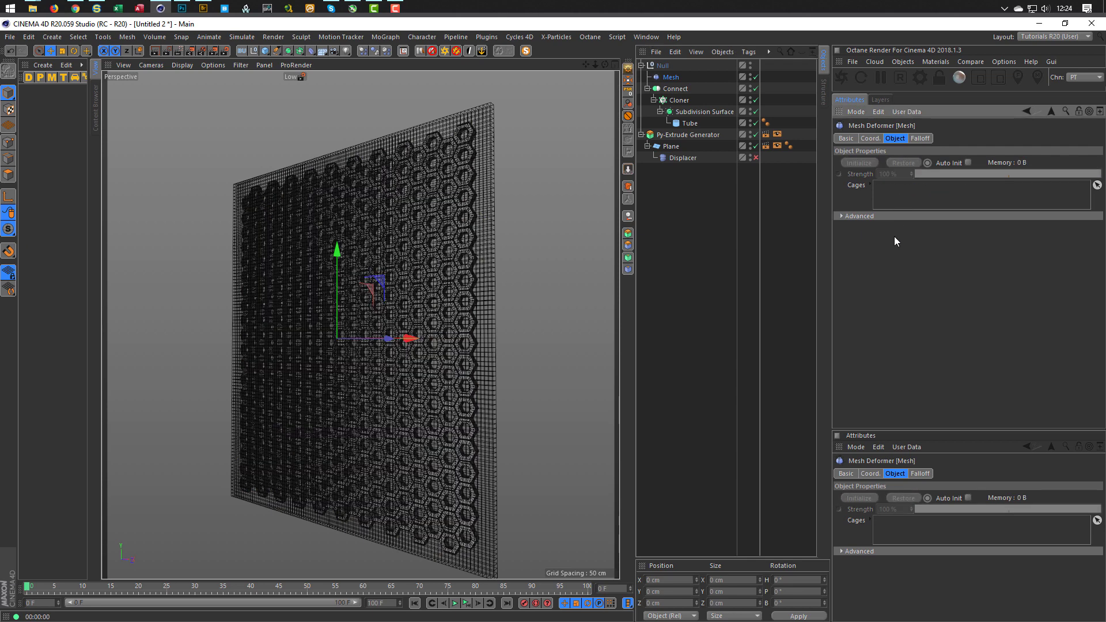
# Delete Py-Extrude Generator, Plane and Displacer, and turn off the Subdivision Surface
pyautogui.moveTo(697, 174); pyautogui.dragTo(657, 128)
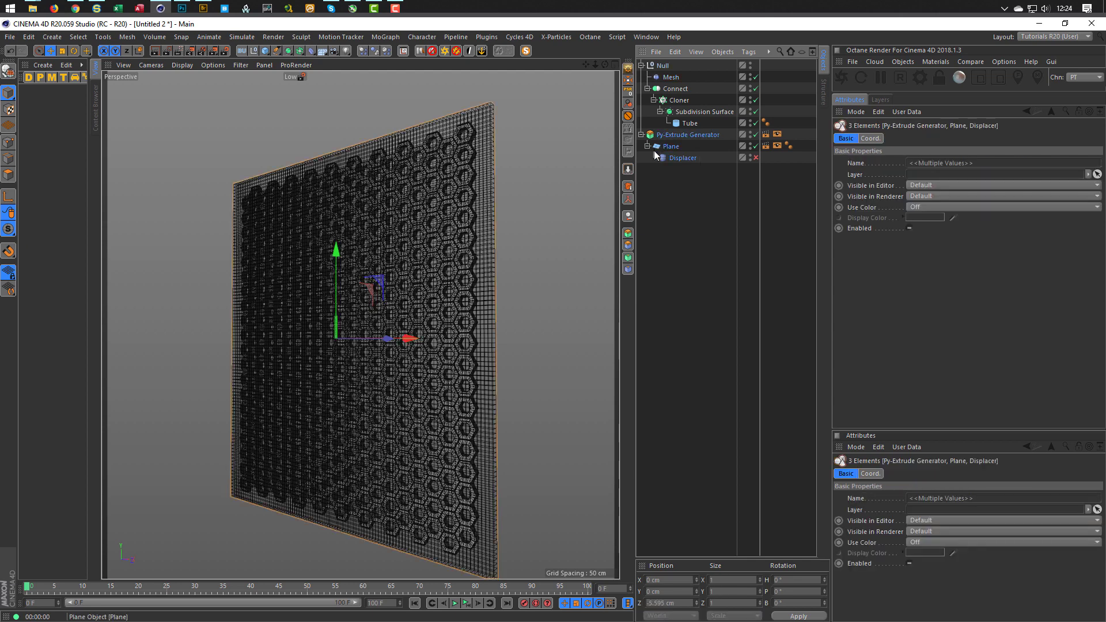
pyautogui.press('Delete')
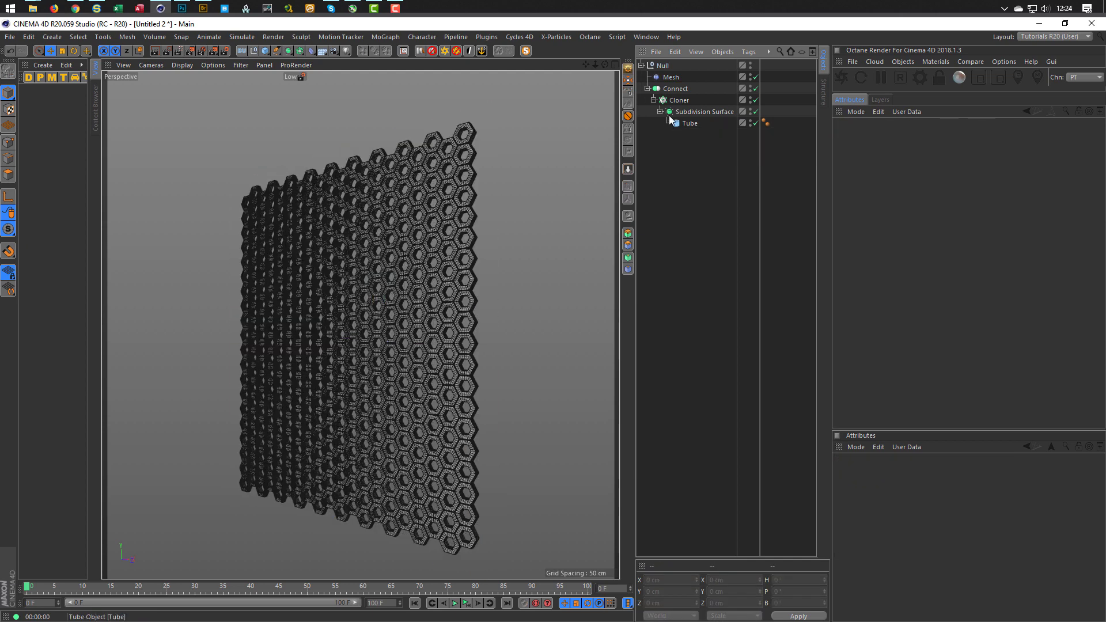
pyautogui.keyDown('alt'); pyautogui.moveTo(422, 237); pyautogui.dragTo(422, 237); pyautogui.keyUp('alt')
pyautogui.click(755, 111)
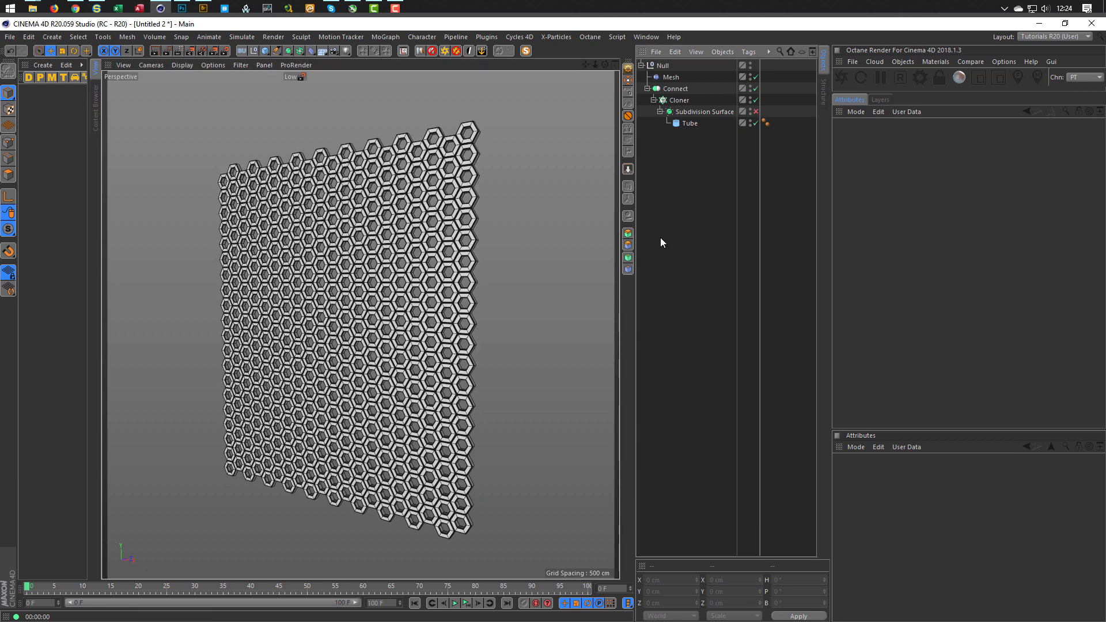
pyautogui.keyDown('alt'); pyautogui.moveTo(333, 247); pyautogui.dragTo(332, 254); pyautogui.keyUp('alt')
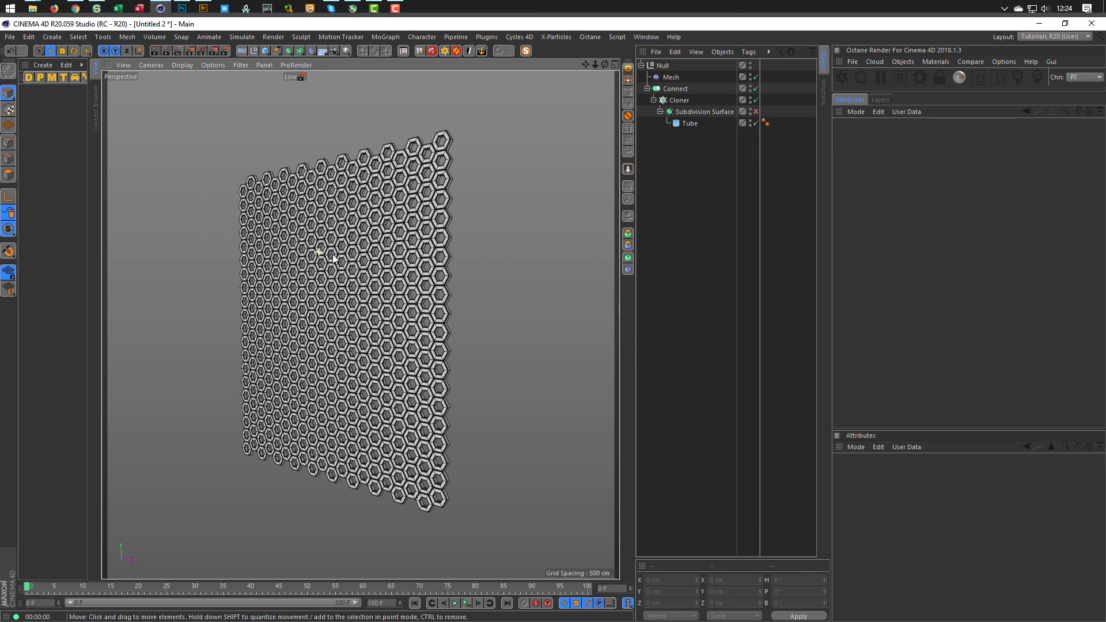
# Drag Female Base from the Content Browser's Sculpting > Base Meshes into the scene
pyautogui.click(94, 119)
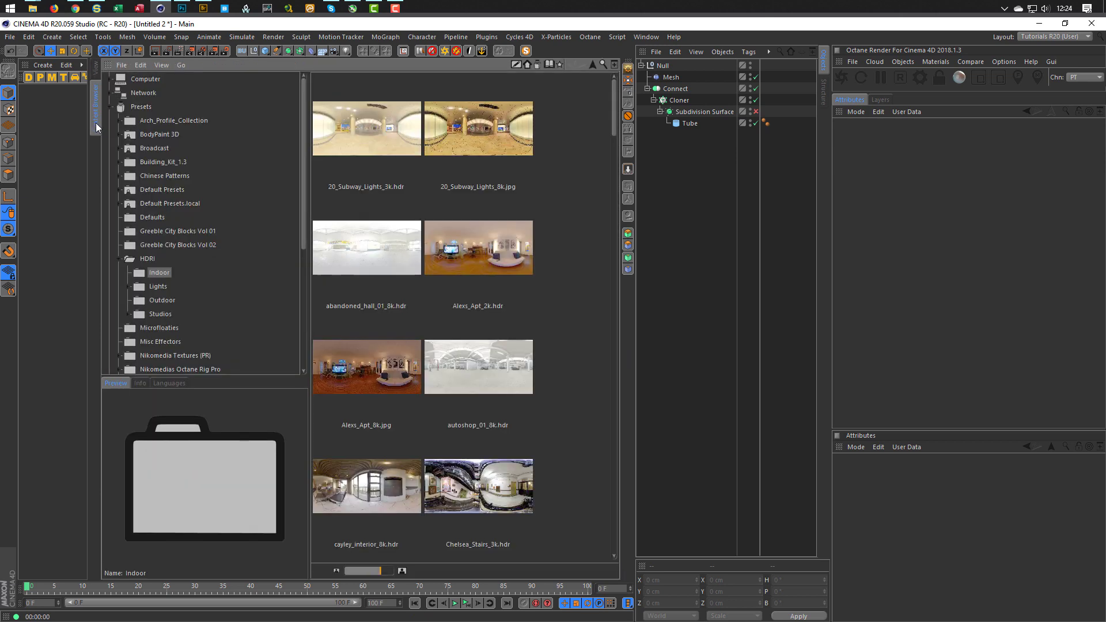
pyautogui.click(121, 258)
pyautogui.scroll(-5, 130, 293)
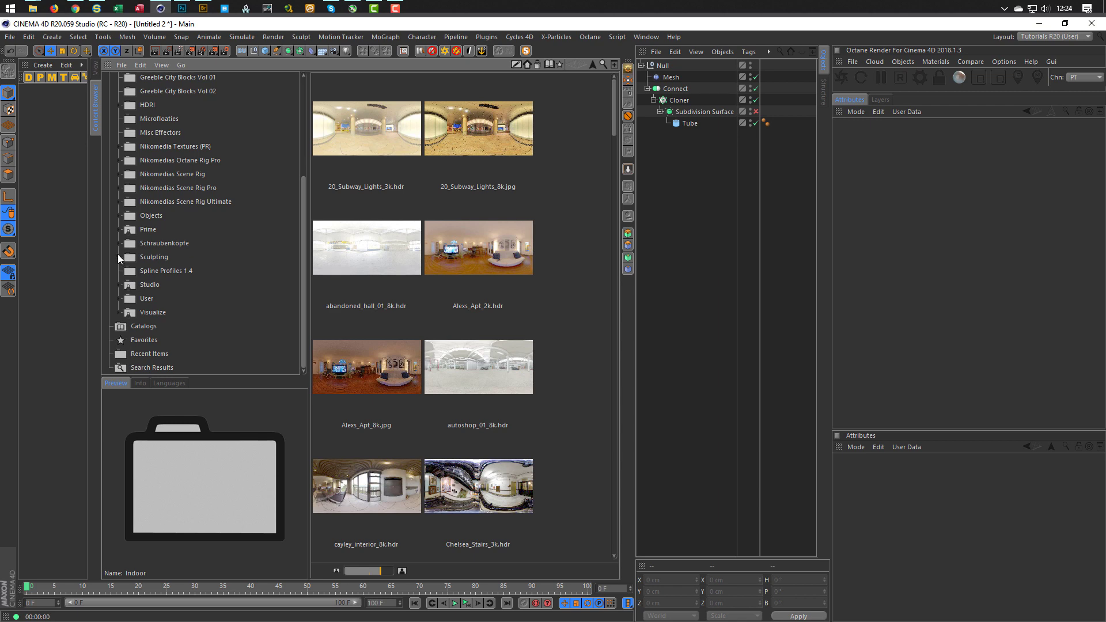
pyautogui.click(119, 257)
pyautogui.click(129, 271)
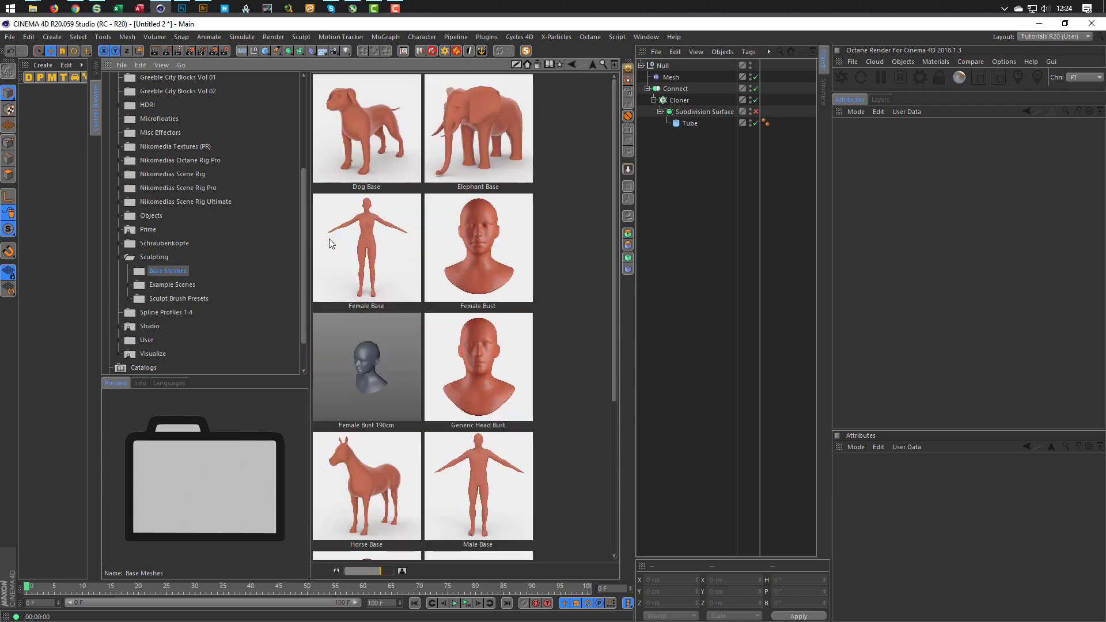
pyautogui.moveTo(332, 243)
pyautogui.mouseDown()
pyautogui.moveTo(511, 343)
pyautogui.moveTo(685, 340)
pyautogui.mouseUp()
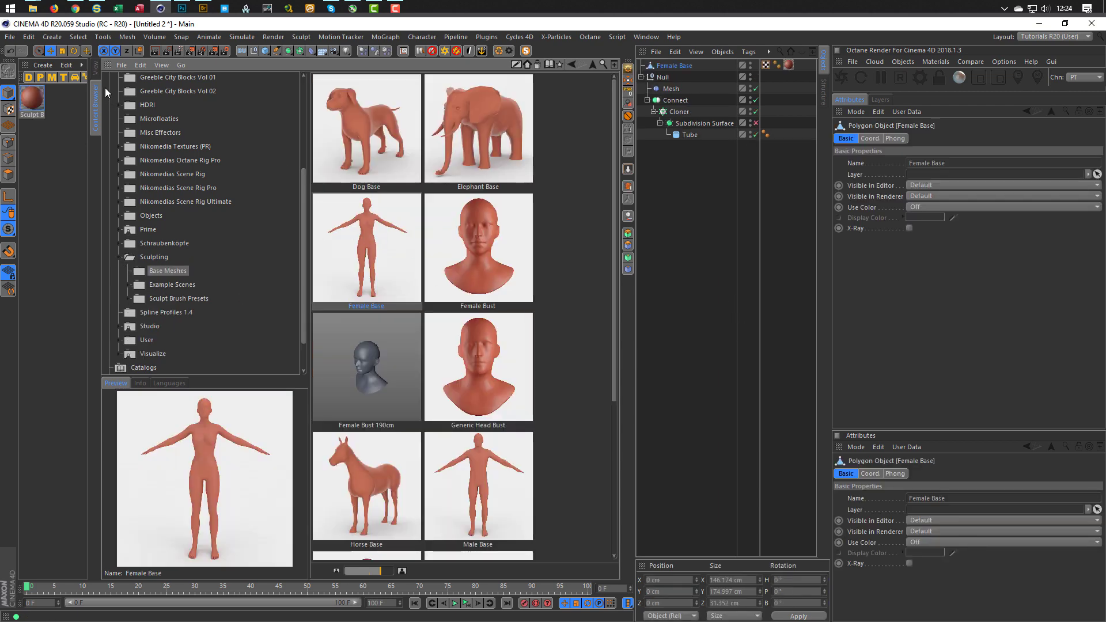
# Delete the Sculpt Base material and its texture tag, and move Female Base to the hierarchy bottom
pyautogui.click(96, 72)
pyautogui.click(40, 106)
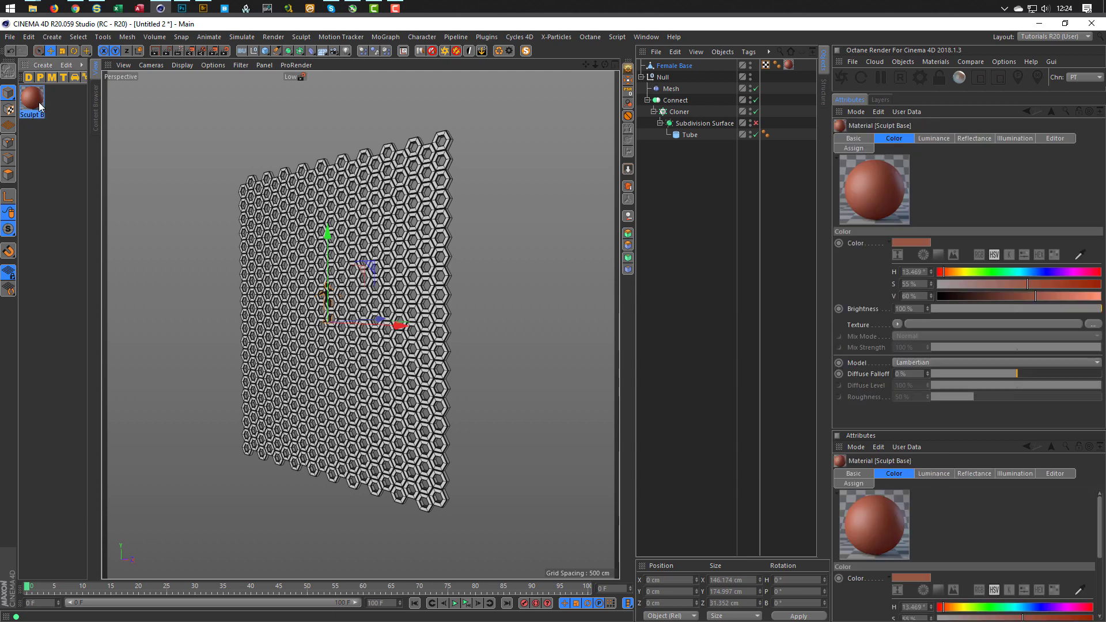
pyautogui.press('Delete')
pyautogui.click(787, 66)
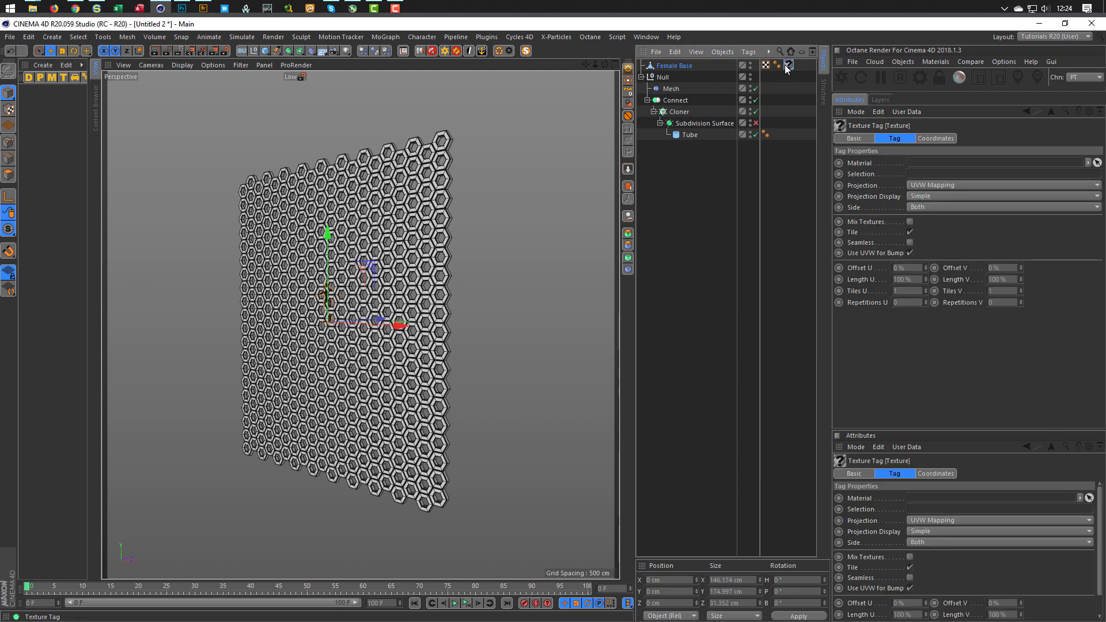
pyautogui.press('Delete')
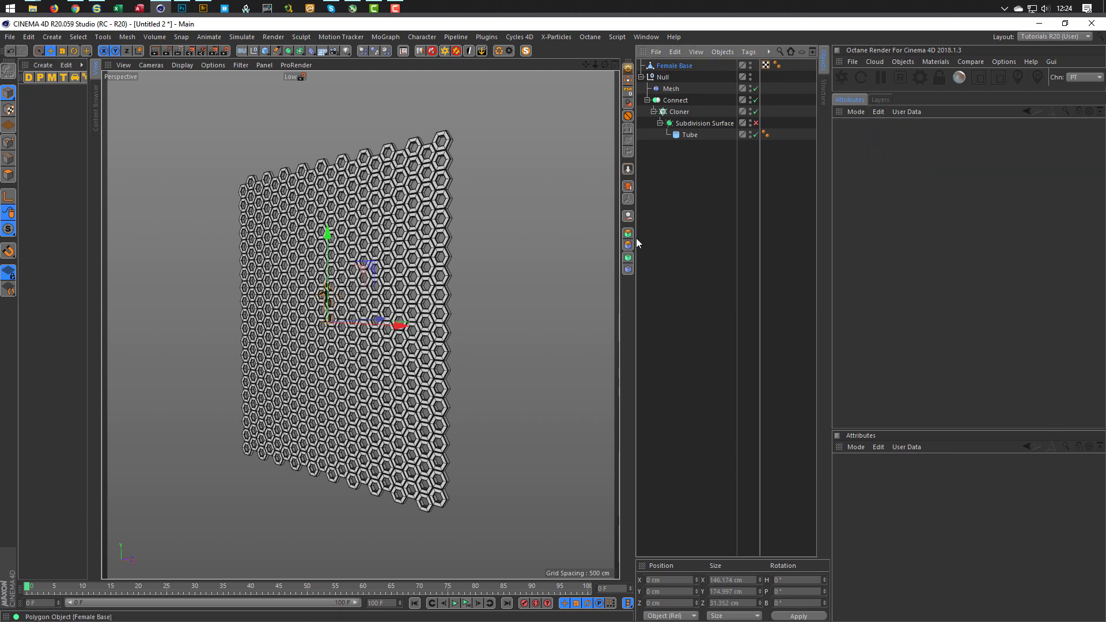
pyautogui.moveTo(674, 65); pyautogui.dragTo(699, 140)
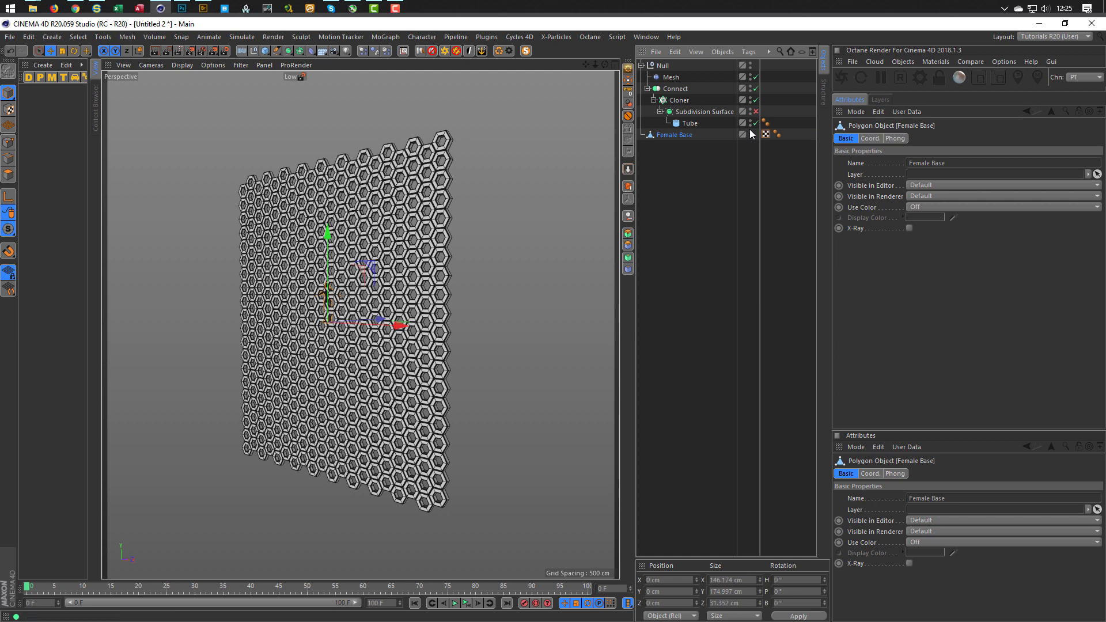
# Hide the hexagon Null and, in Polygon mode, loop-select the ring around one shoulder
pyautogui.keyDown('ctrl'); pyautogui.click(750, 65); pyautogui.keyUp('ctrl')
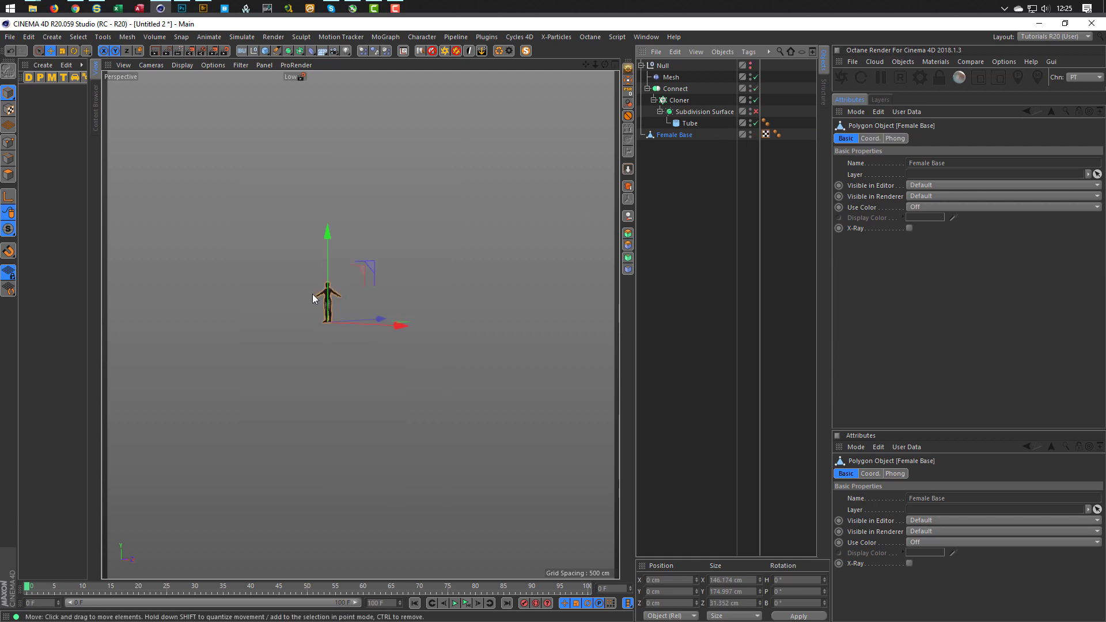
pyautogui.scroll(5, 365, 282)
pyautogui.scroll(3, 356, 357)
pyautogui.scroll(-1, 385, 281)
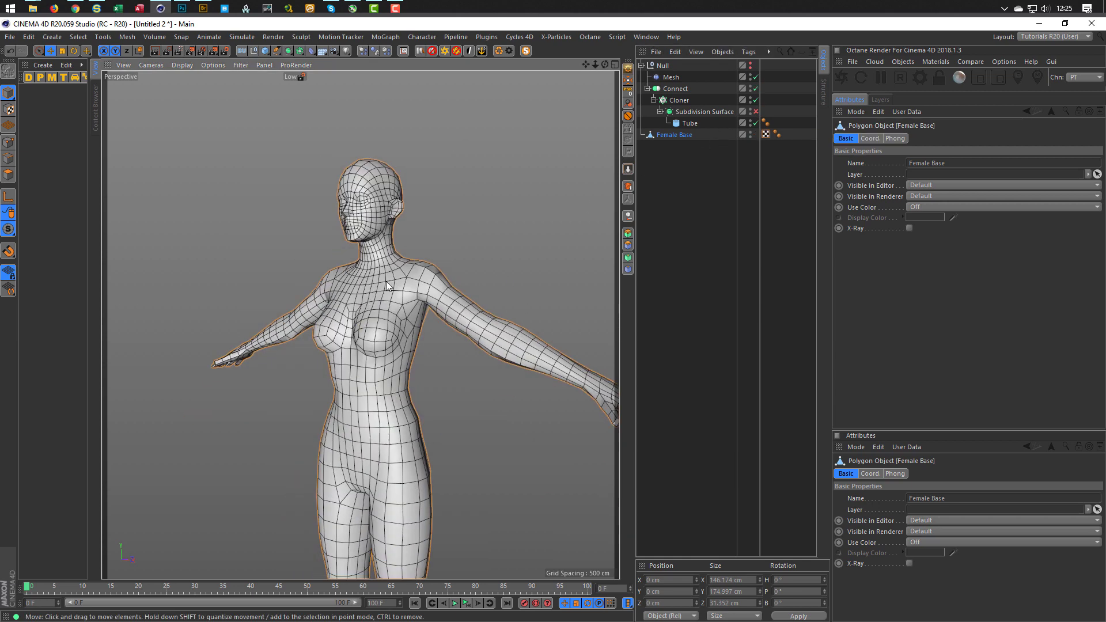
pyautogui.click(8, 176)
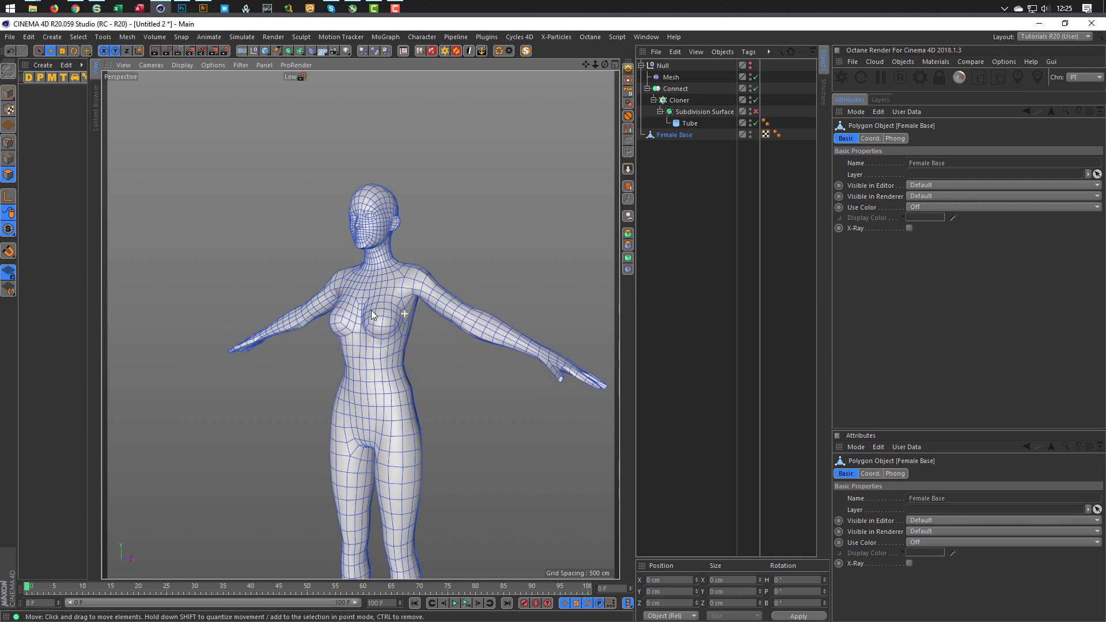
pyautogui.press('u')
pyautogui.press('l')
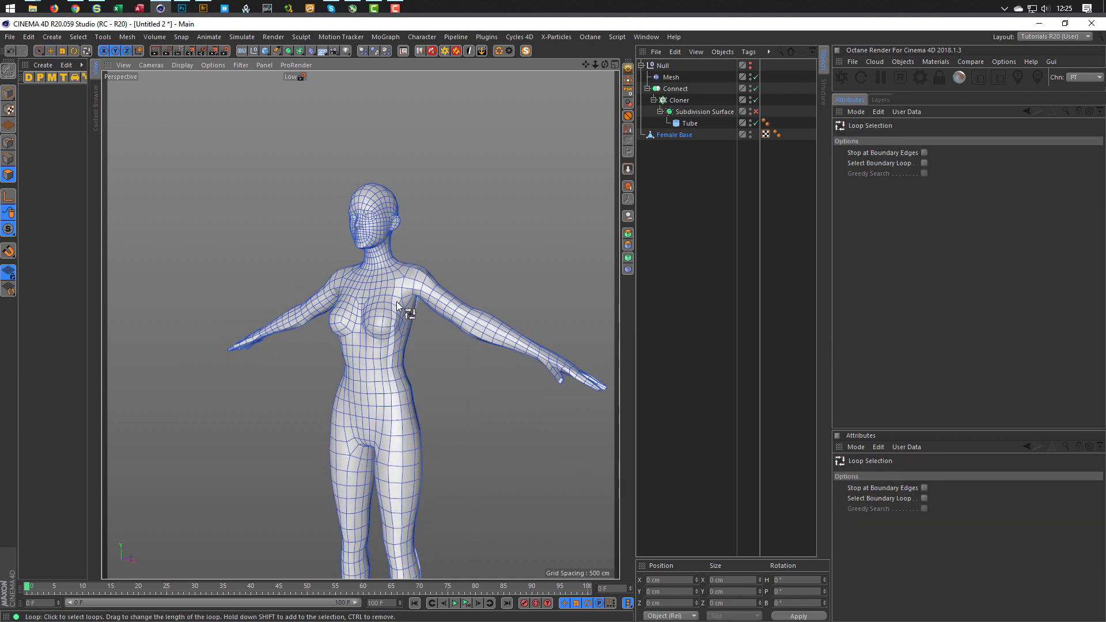
pyautogui.scroll(3, 403, 299)
pyautogui.click(419, 276)
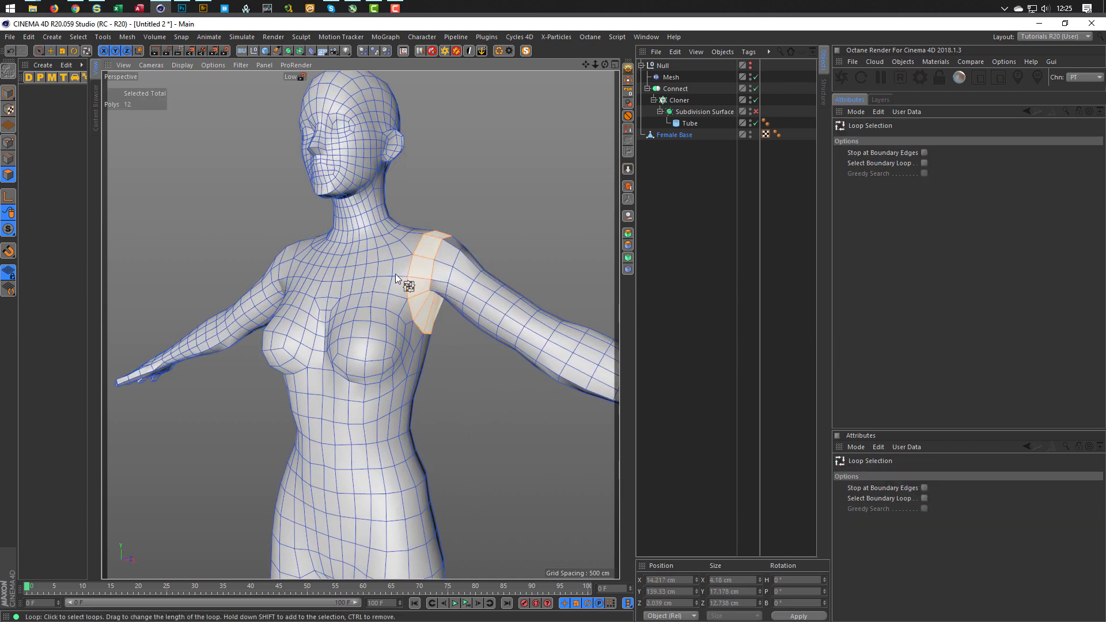
# Fill-select the right and left arms beyond the shoulder rings
pyautogui.keyDown('alt'); pyautogui.moveTo(403, 277); pyautogui.dragTo(380, 248); pyautogui.keyUp('alt')
pyautogui.scroll(3, 396, 233)
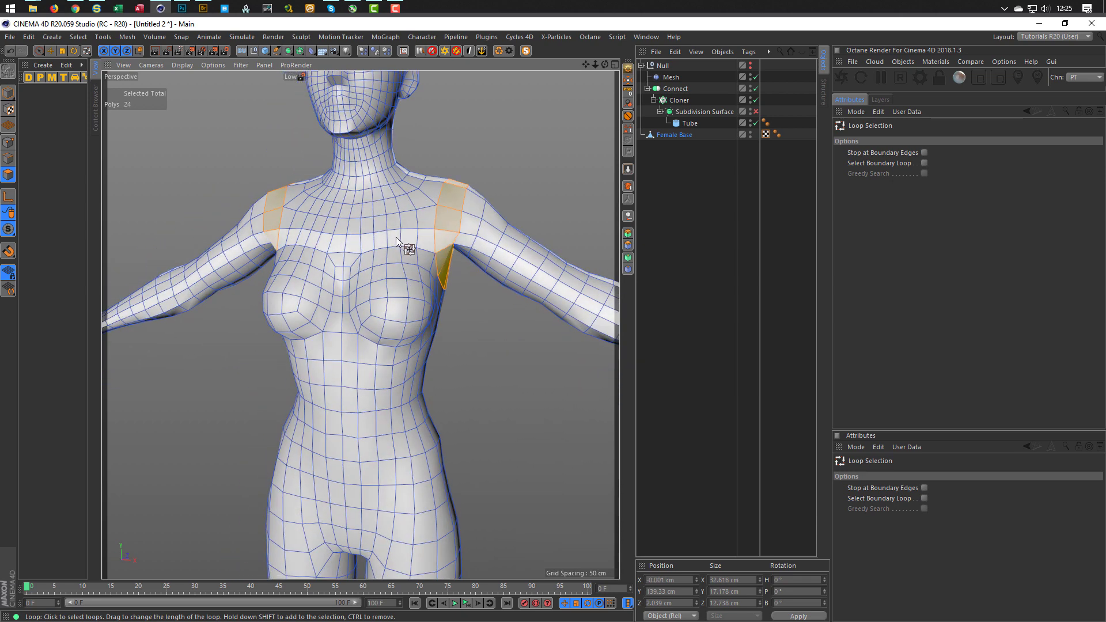
pyautogui.press('f')
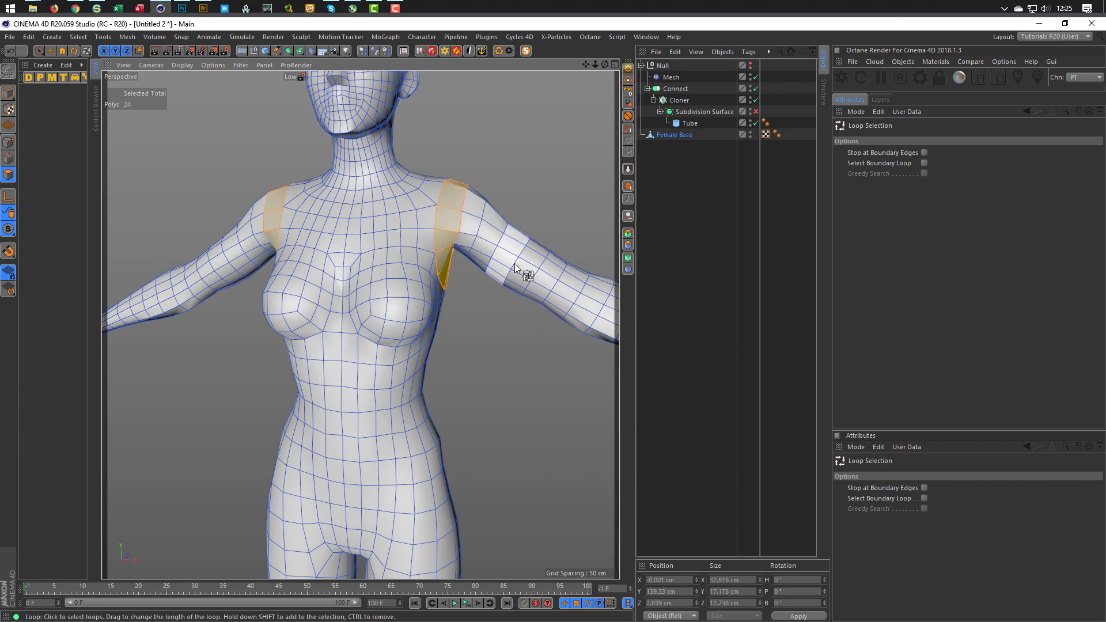
pyautogui.rightClick(496, 238)
pyautogui.click(499, 252)
pyautogui.keyDown('shift'); pyautogui.click(490, 245); pyautogui.keyUp('shift')
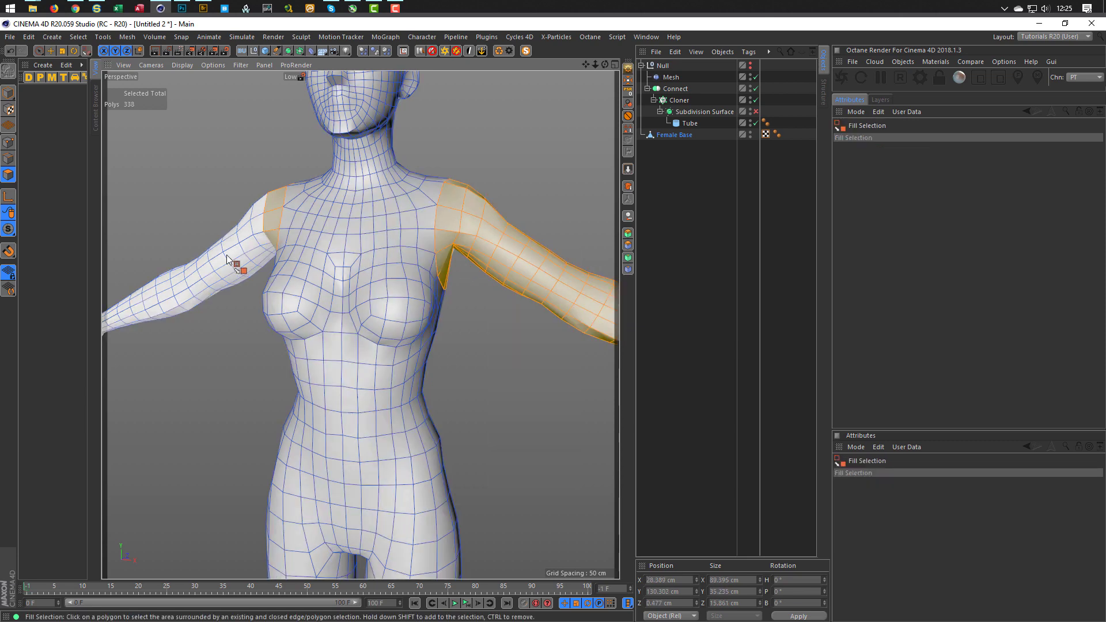
pyautogui.keyDown('shift'); pyautogui.click(218, 310); pyautogui.keyUp('shift')
# Delete both arms and loop-select the polygon band across the upper chest
pyautogui.press('Delete')
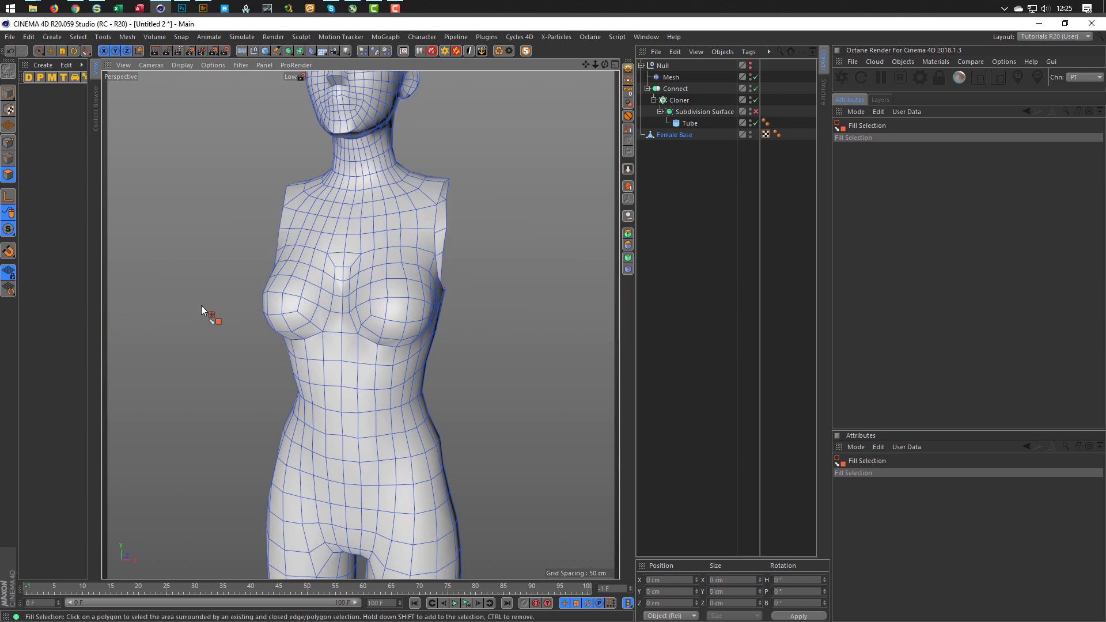
pyautogui.scroll(-3, 319, 349)
pyautogui.keyDown('alt'); pyautogui.moveTo(320, 349); pyautogui.dragTo(410, 245); pyautogui.keyUp('alt')
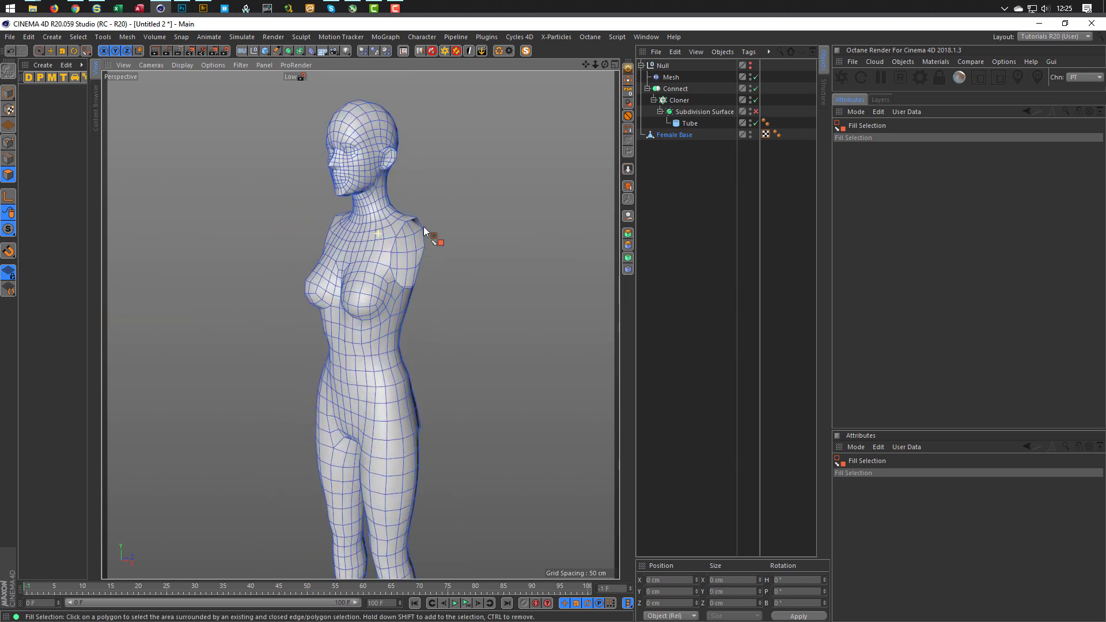
pyautogui.scroll(4, 426, 236)
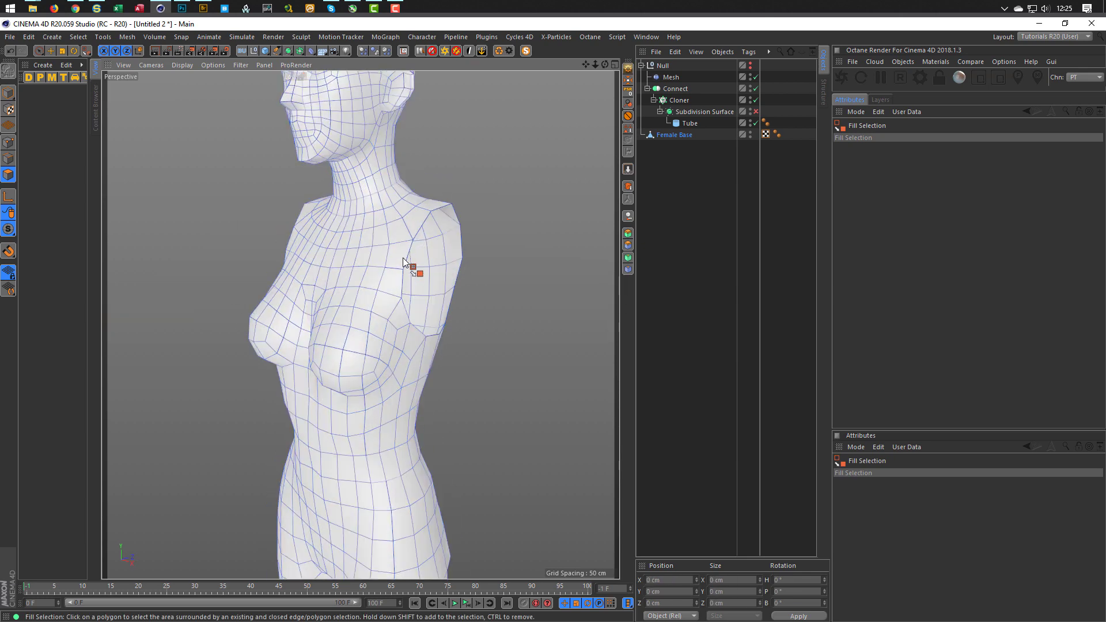
pyautogui.press('u')
pyautogui.press('l')
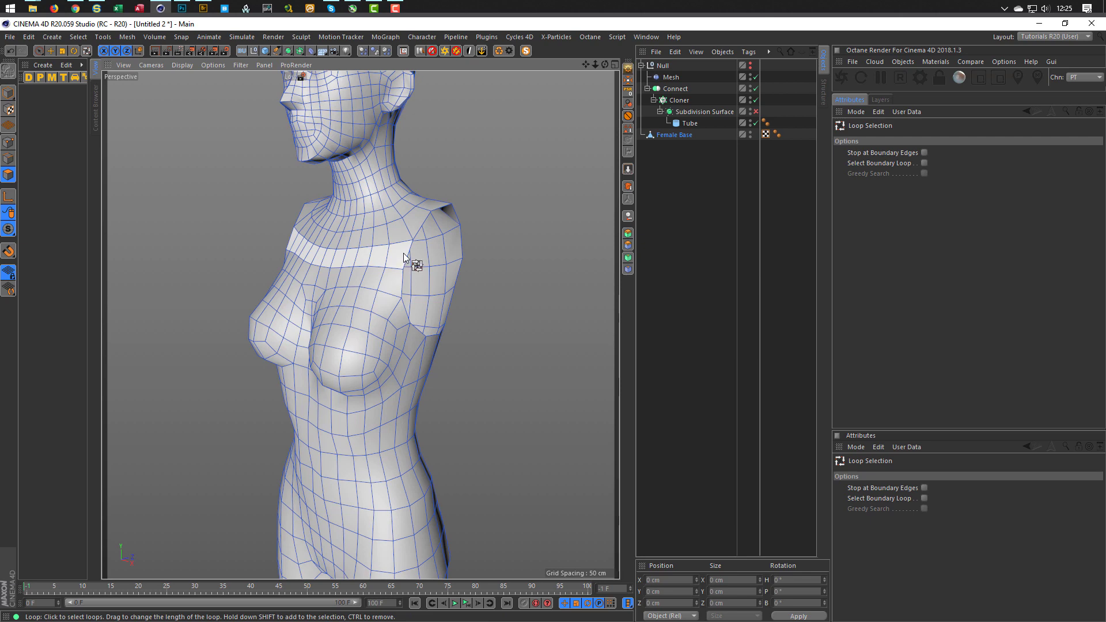
pyautogui.click(405, 257)
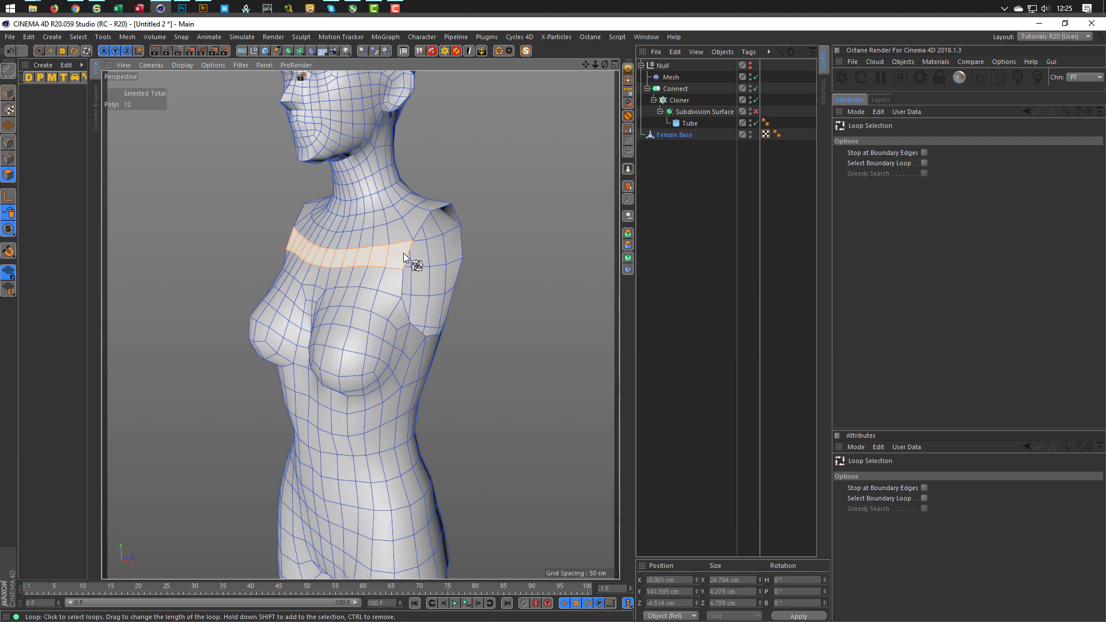
# Add the torso side loop and the waist loop to the selection
pyautogui.keyDown('alt'); pyautogui.moveTo(396, 241); pyautogui.dragTo(409, 226); pyautogui.keyUp('alt')
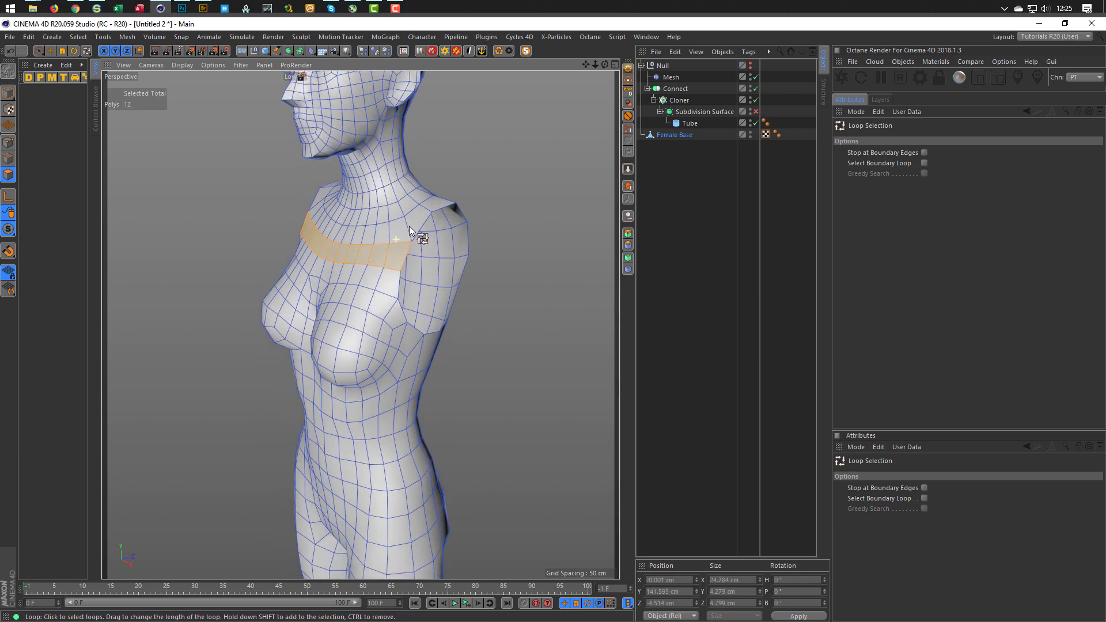
pyautogui.keyDown('shift'); pyautogui.click(421, 368); pyautogui.keyUp('shift')
pyautogui.keyDown('alt'); pyautogui.moveTo(413, 347); pyautogui.dragTo(371, 348); pyautogui.keyUp('alt')
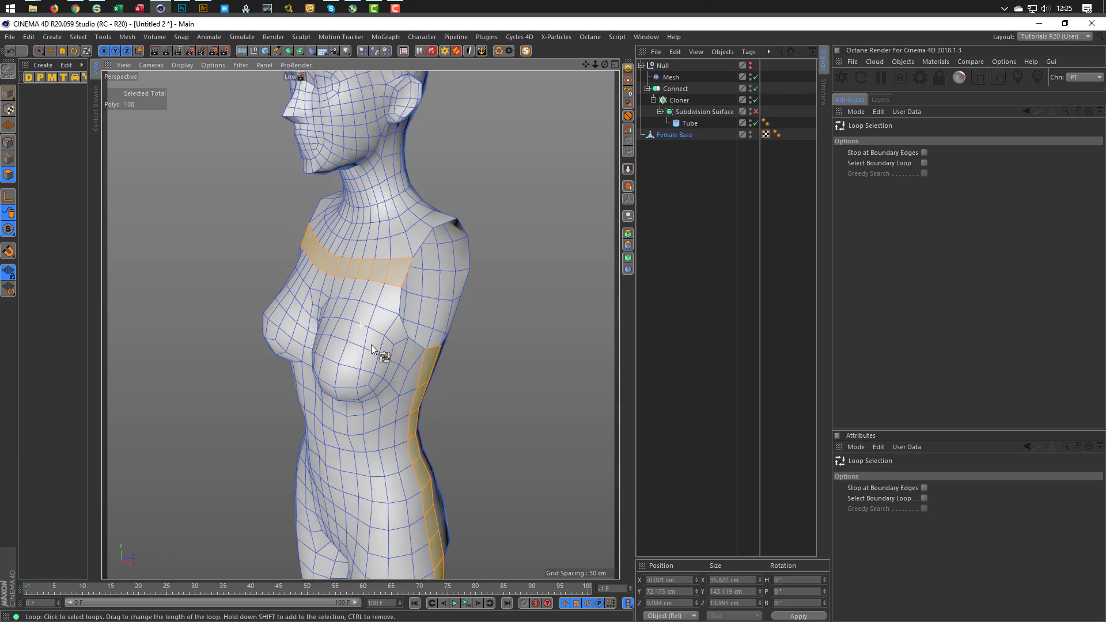
pyautogui.keyDown('alt'); pyautogui.moveTo(371, 349); pyautogui.dragTo(389, 237, button='middle'); pyautogui.keyUp('alt')
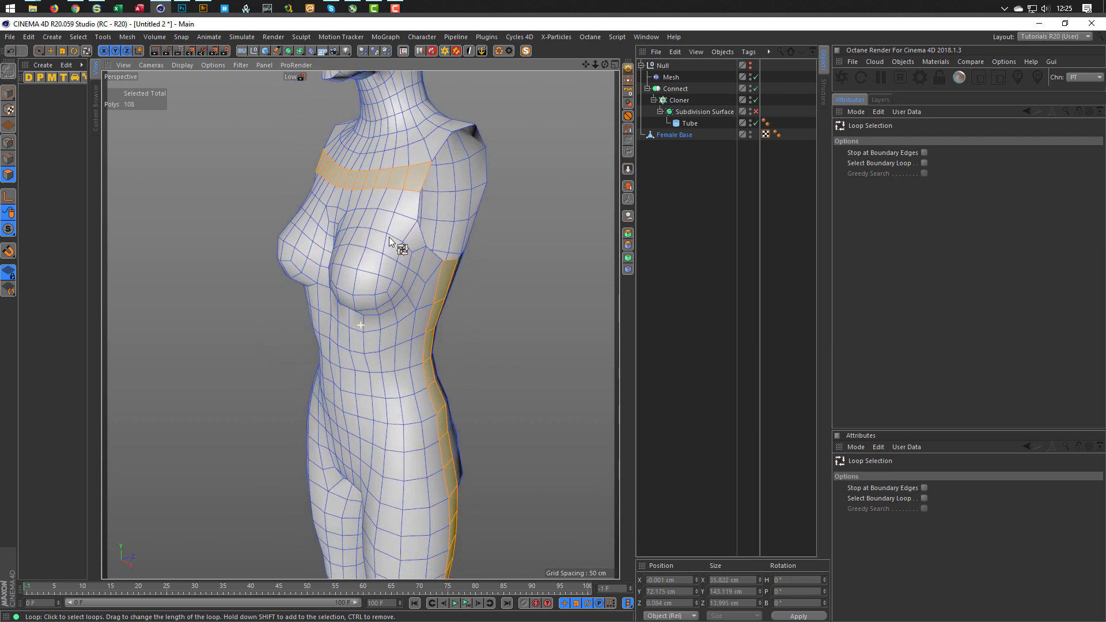
pyautogui.keyDown('shift'); pyautogui.click(401, 396); pyautogui.keyUp('shift')
pyautogui.moveTo(419, 395)
pyautogui.keyDown('alt'); pyautogui.mouseDown()
pyautogui.moveTo(440, 397)
pyautogui.moveTo(403, 407)
pyautogui.mouseUp(); pyautogui.keyUp('alt')
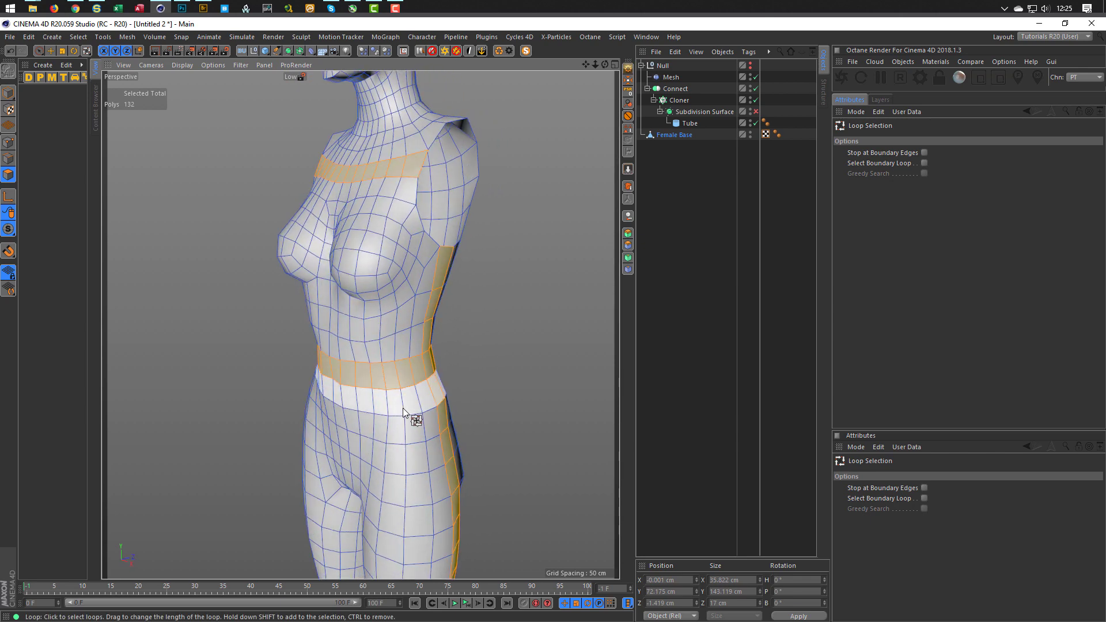
# Fill-select the lower body, upper torso, shoulders and lower back, and delete them
pyautogui.rightClick(402, 407)
pyautogui.click(412, 443)
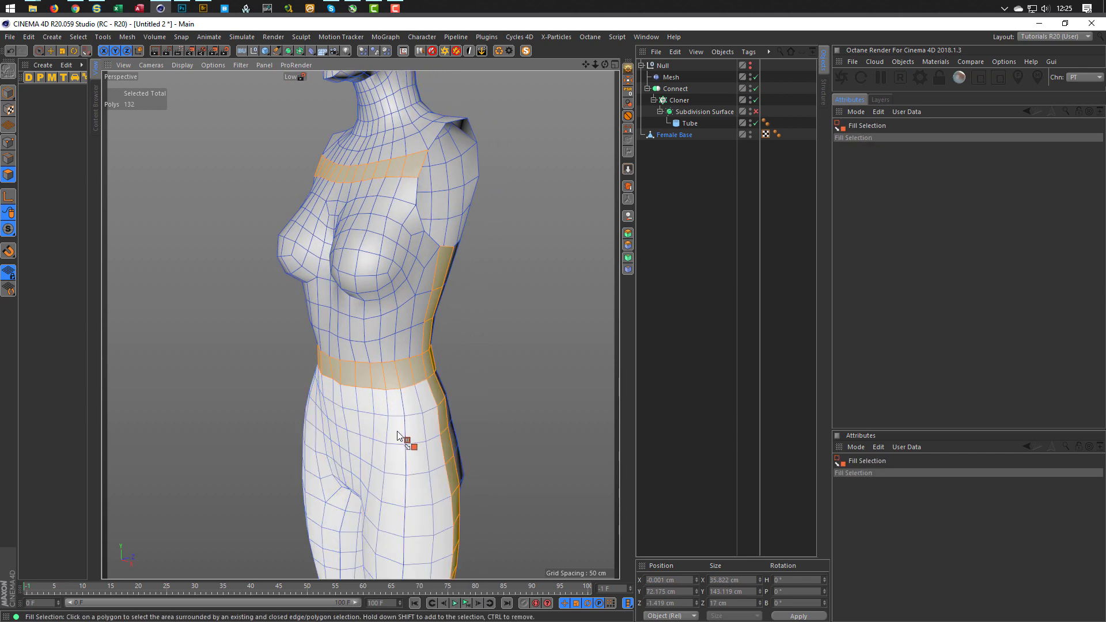
pyautogui.click(413, 444)
pyautogui.keyDown('shift'); pyautogui.click(395, 109); pyautogui.keyUp('shift')
pyautogui.keyDown('alt'); pyautogui.moveTo(395, 109); pyautogui.dragTo(513, 421); pyautogui.keyUp('alt')
pyautogui.keyDown('shift'); pyautogui.click(513, 419); pyautogui.keyUp('shift')
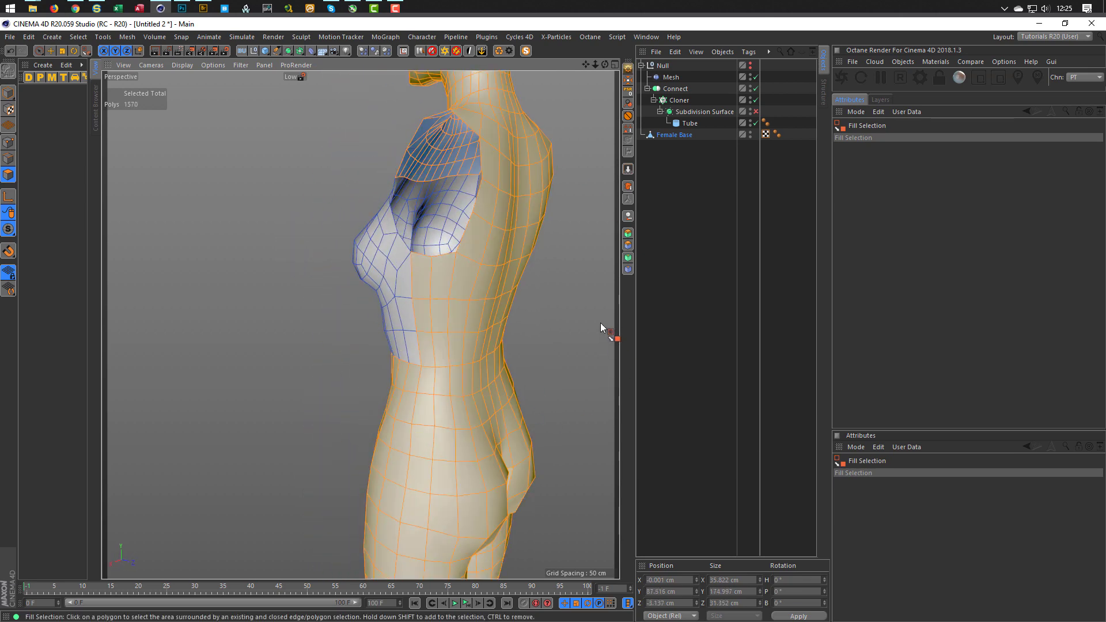
pyautogui.press('Delete')
pyautogui.keyDown('alt'); pyautogui.moveTo(502, 251); pyautogui.dragTo(304, 281); pyautogui.keyUp('alt')
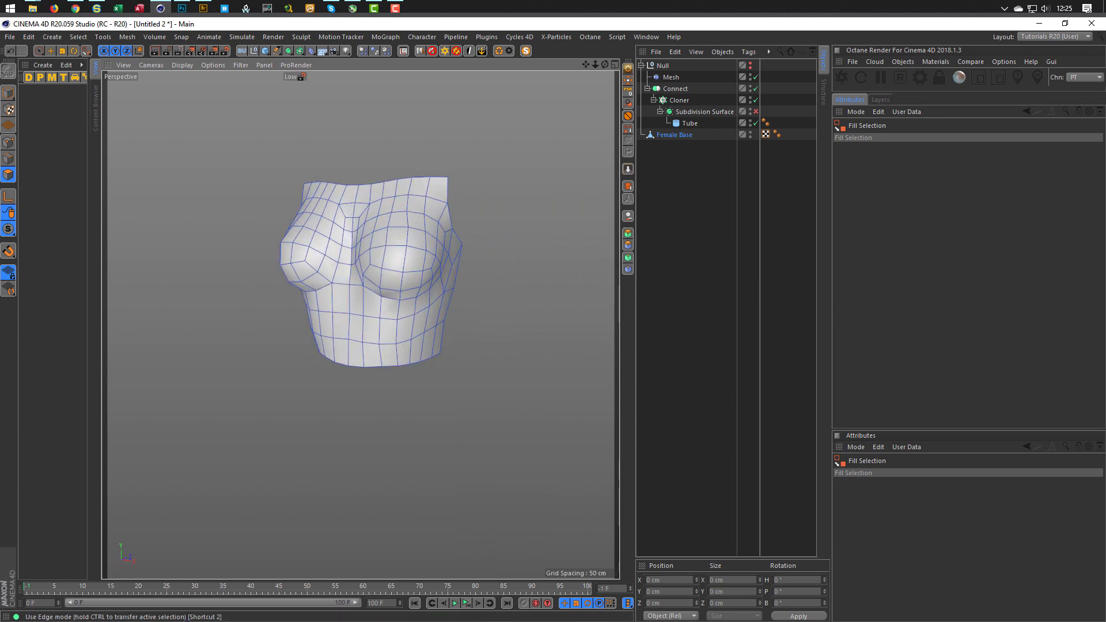
pyautogui.click(8, 92)
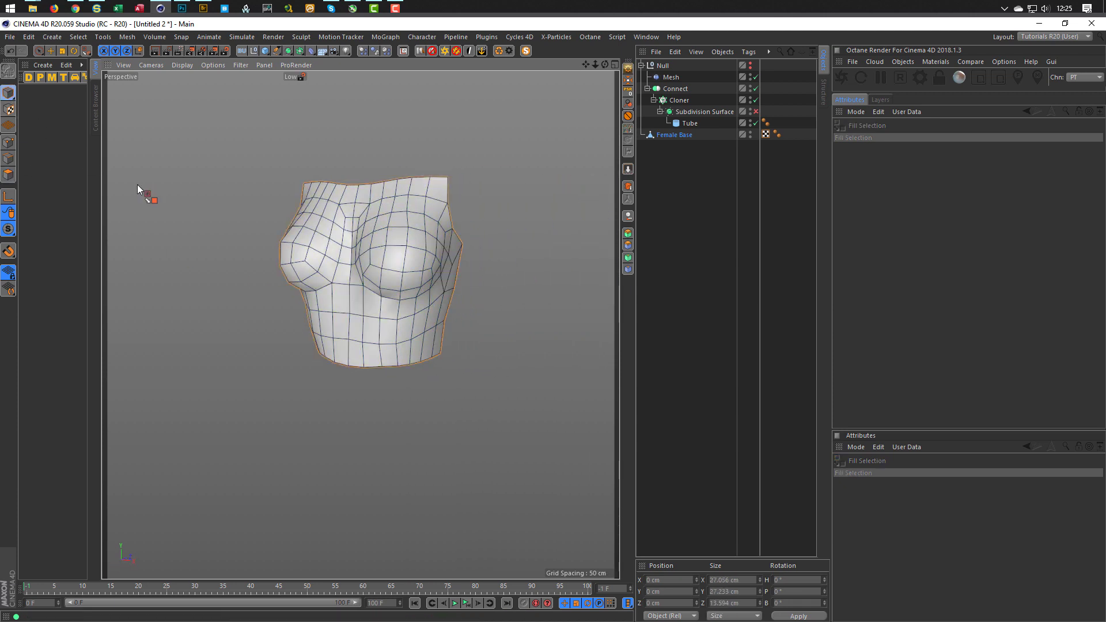
pyautogui.click(670, 136)
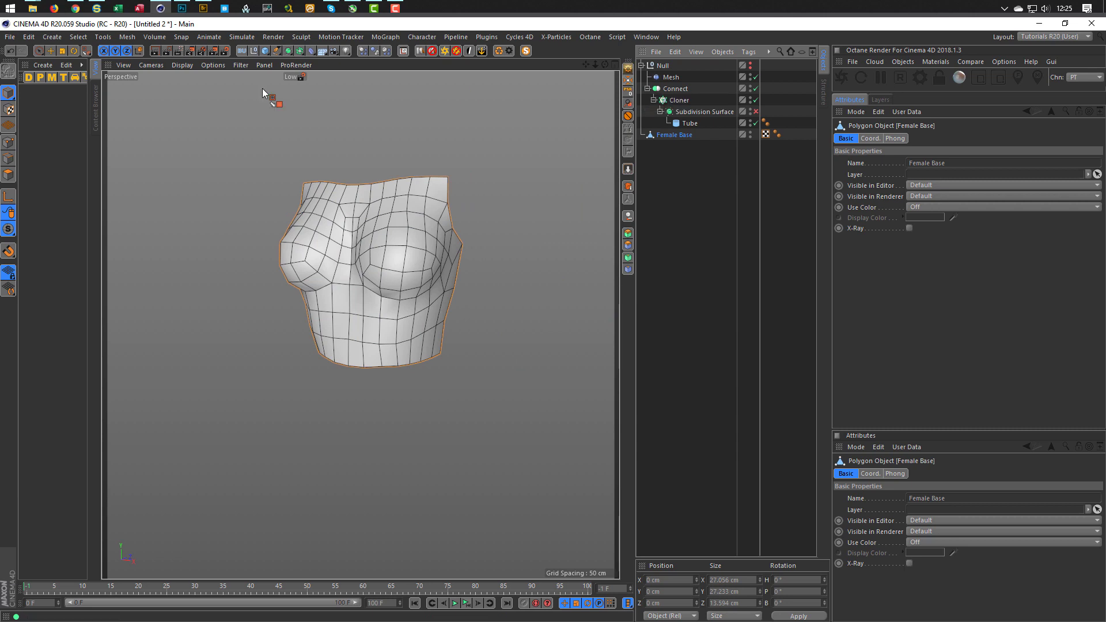
pyautogui.click(50, 50)
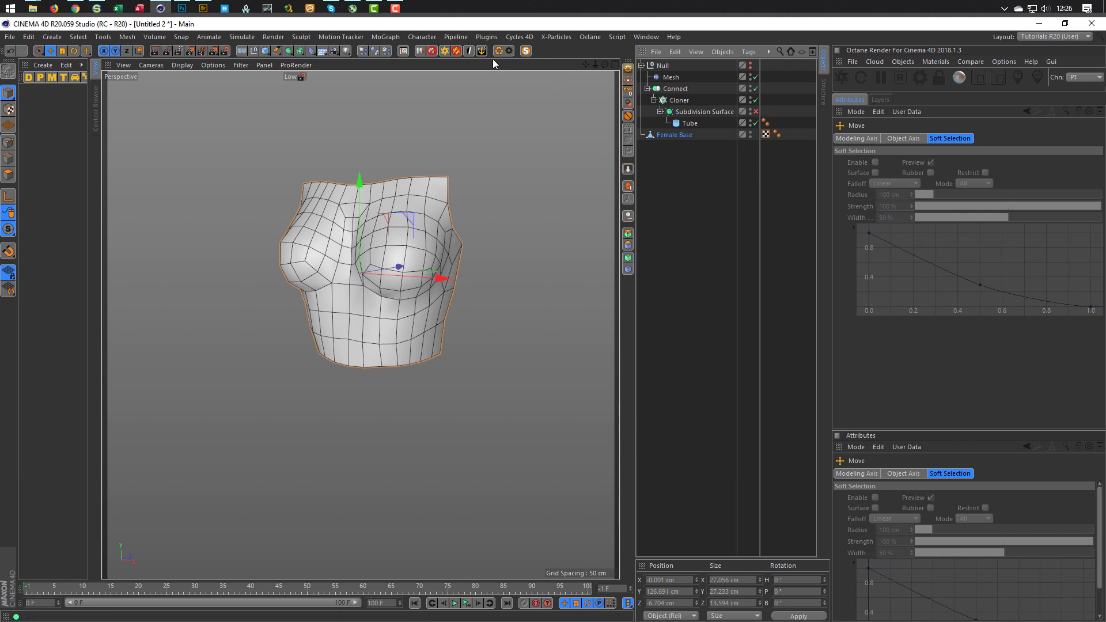
pyautogui.click(403, 51)
pyautogui.click(127, 37)
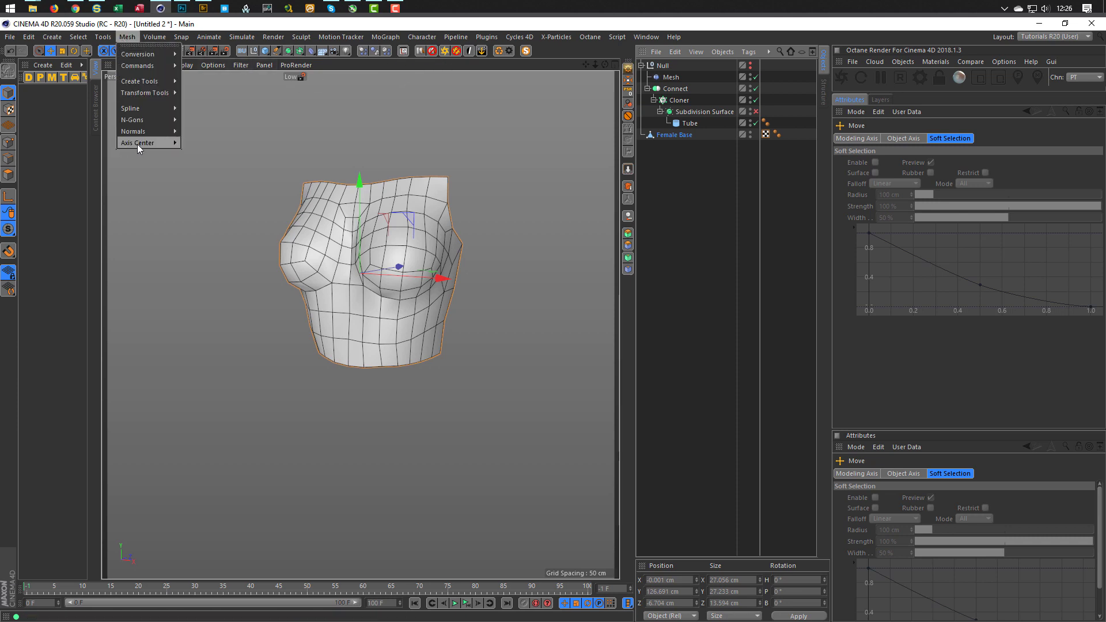
pyautogui.moveTo(138, 143)
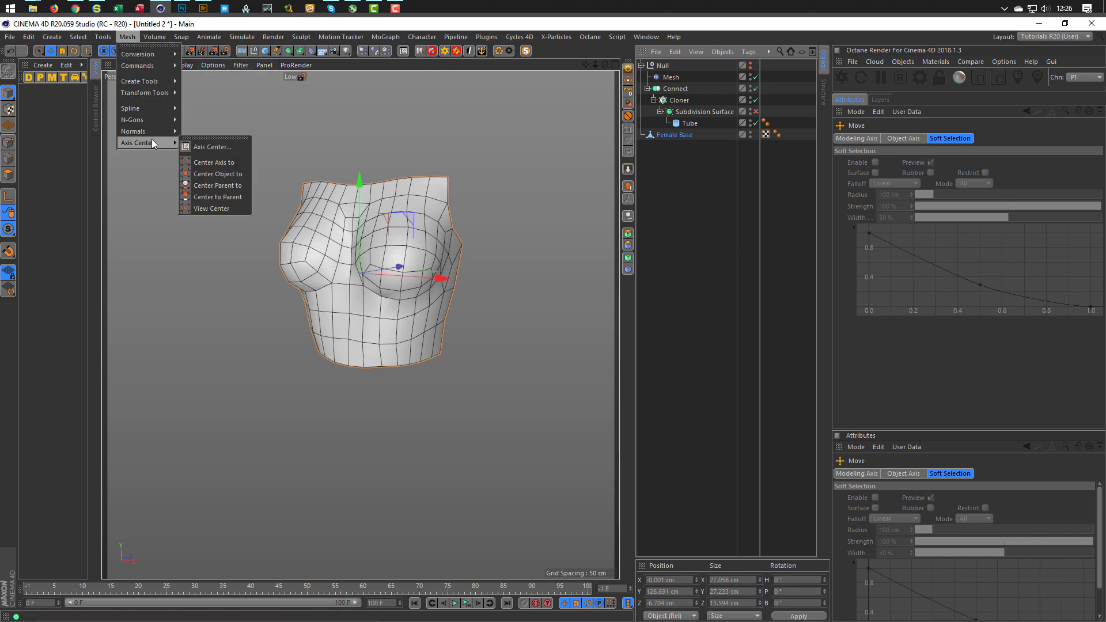
pyautogui.click(520, 95)
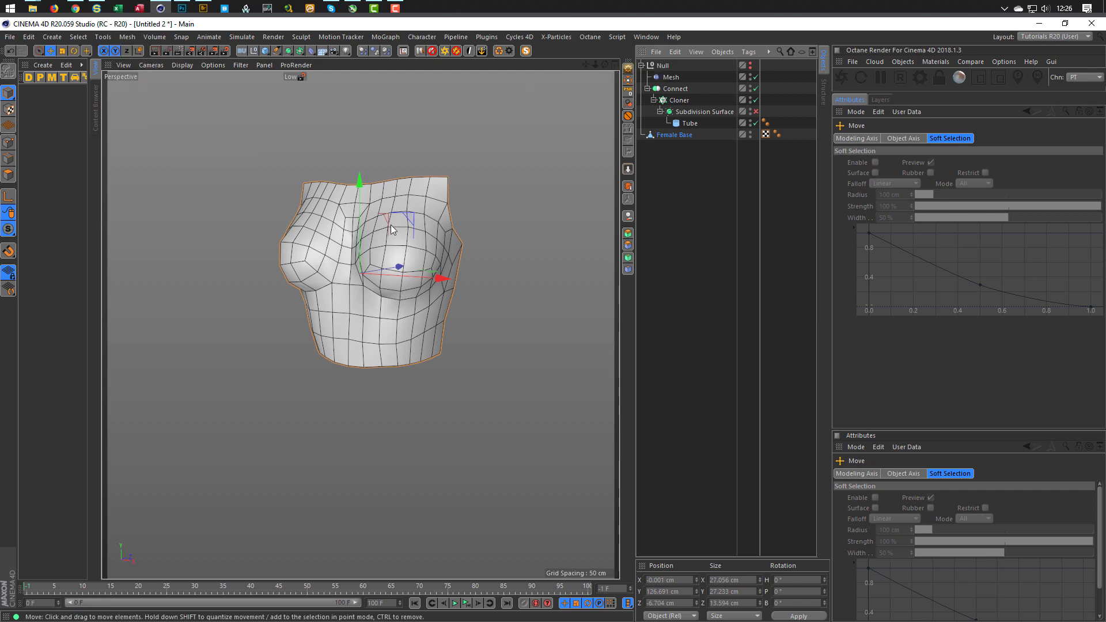
pyautogui.moveTo(380, 225)
pyautogui.keyDown('alt'); pyautogui.mouseDown()
pyautogui.moveTo(404, 223)
pyautogui.moveTo(382, 215)
pyautogui.mouseUp(); pyautogui.keyUp('alt')
pyautogui.scroll(3, 404, 223)
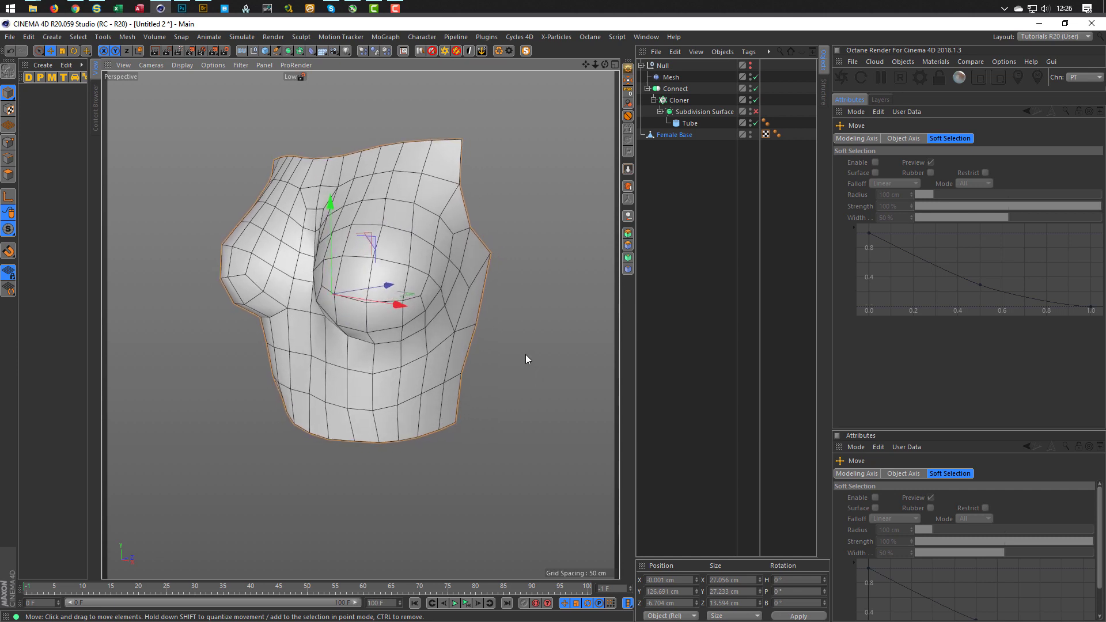
pyautogui.click(8, 173)
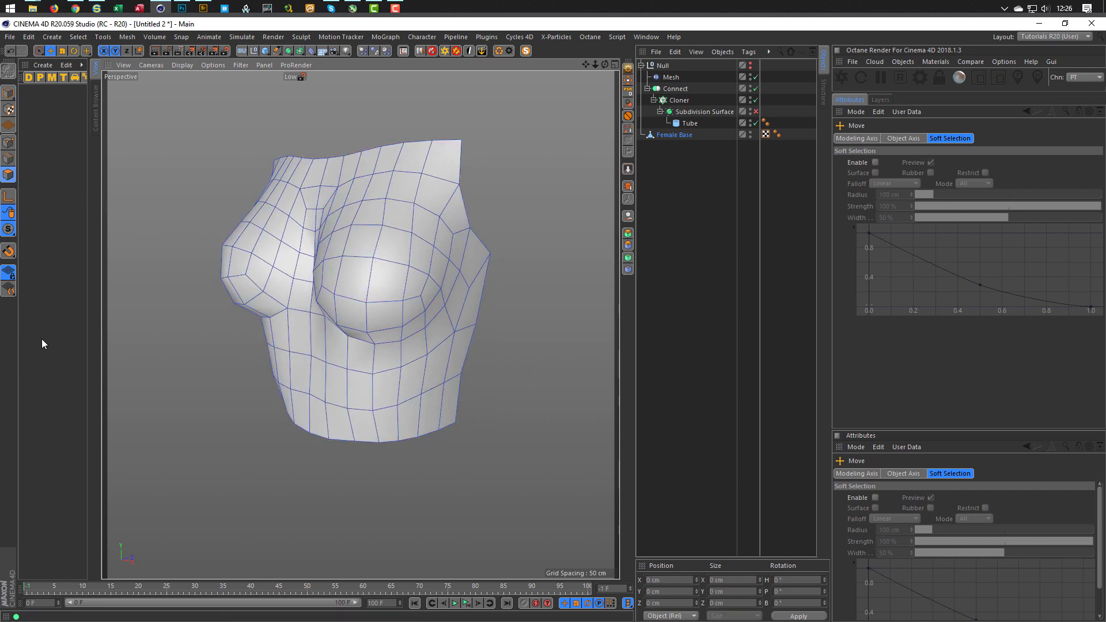
# Apply Subdivide with Smooth Subdivision enabled to the Female Base chest mesh
pyautogui.rightClick(554, 262)
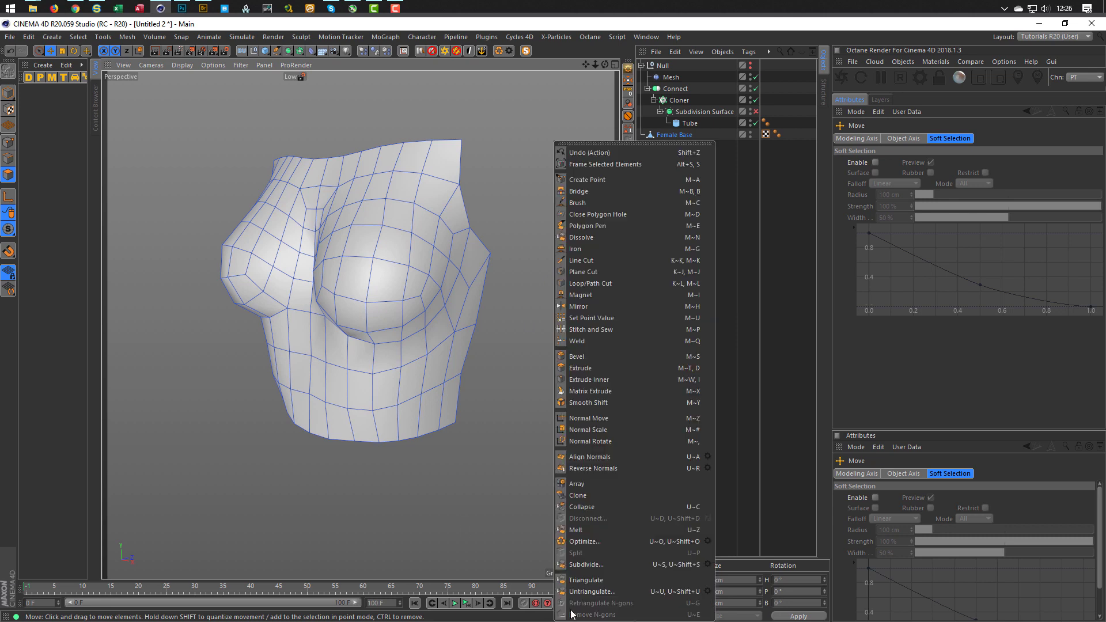
pyautogui.click(707, 563)
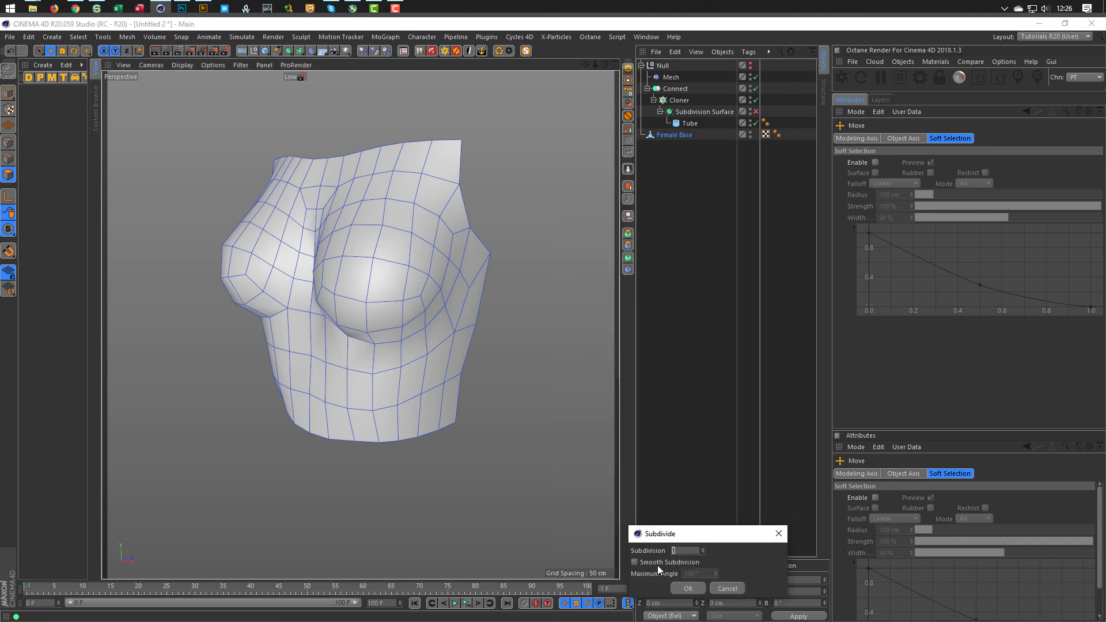
pyautogui.click(634, 562)
pyautogui.click(684, 587)
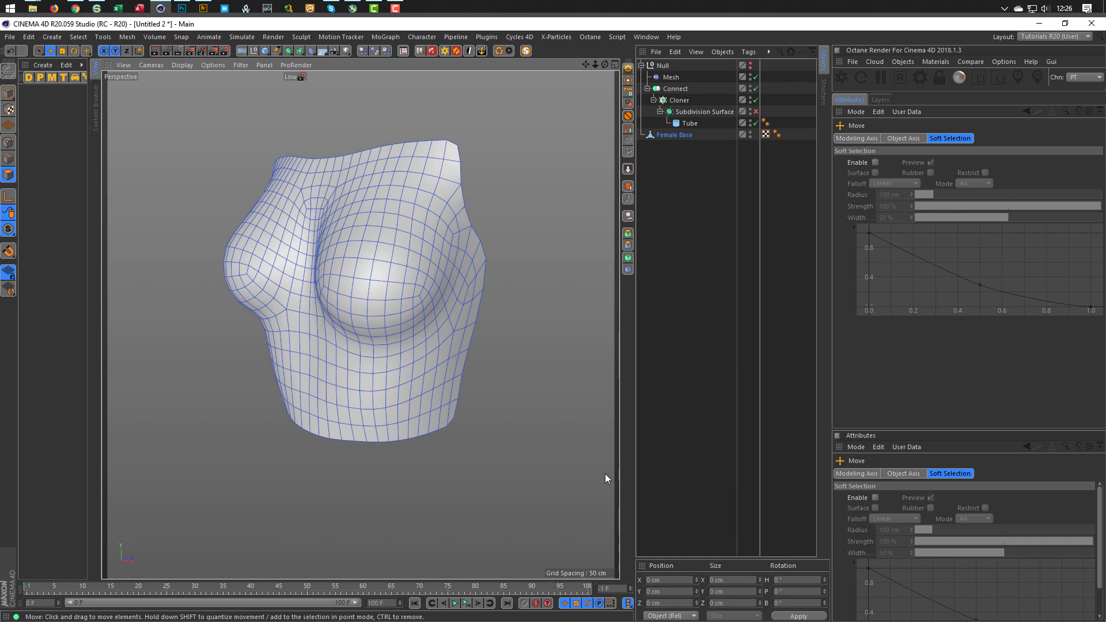
pyautogui.moveTo(406, 247)
pyautogui.keyDown('alt'); pyautogui.mouseDown()
pyautogui.moveTo(382, 249)
pyautogui.moveTo(393, 246)
pyautogui.mouseUp(); pyautogui.keyUp('alt')
pyautogui.moveTo(393, 246)
pyautogui.keyDown('alt'); pyautogui.mouseDown(button='right')
pyautogui.moveTo(380, 250)
pyautogui.moveTo(403, 247)
pyautogui.moveTo(416, 252)
pyautogui.moveTo(410, 261)
pyautogui.mouseUp(button='right'); pyautogui.keyUp('alt')
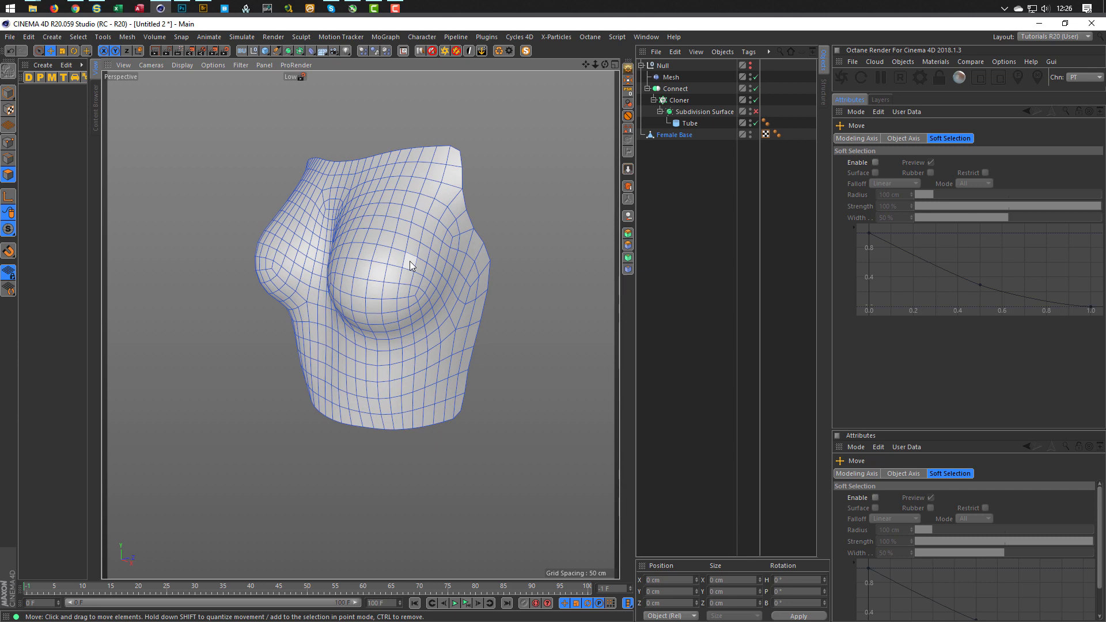
# Unhide the hexagon Null and maximize the Front view centred on the pattern
pyautogui.click(5, 93)
pyautogui.middleClick(402, 354)
pyautogui.middleClick(489, 409)
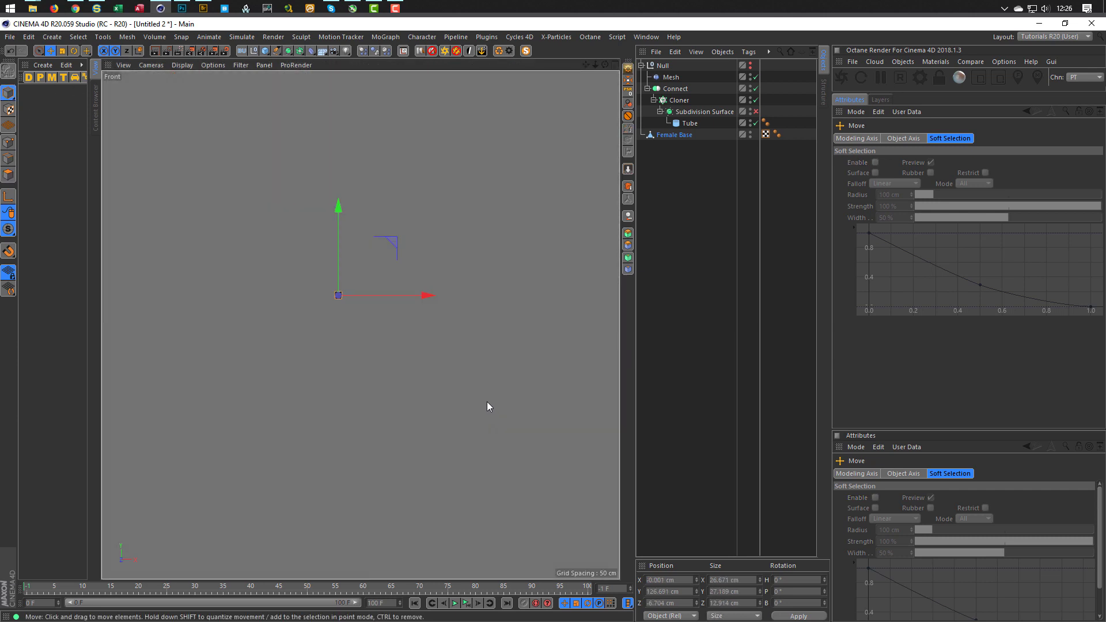
pyautogui.click(750, 65)
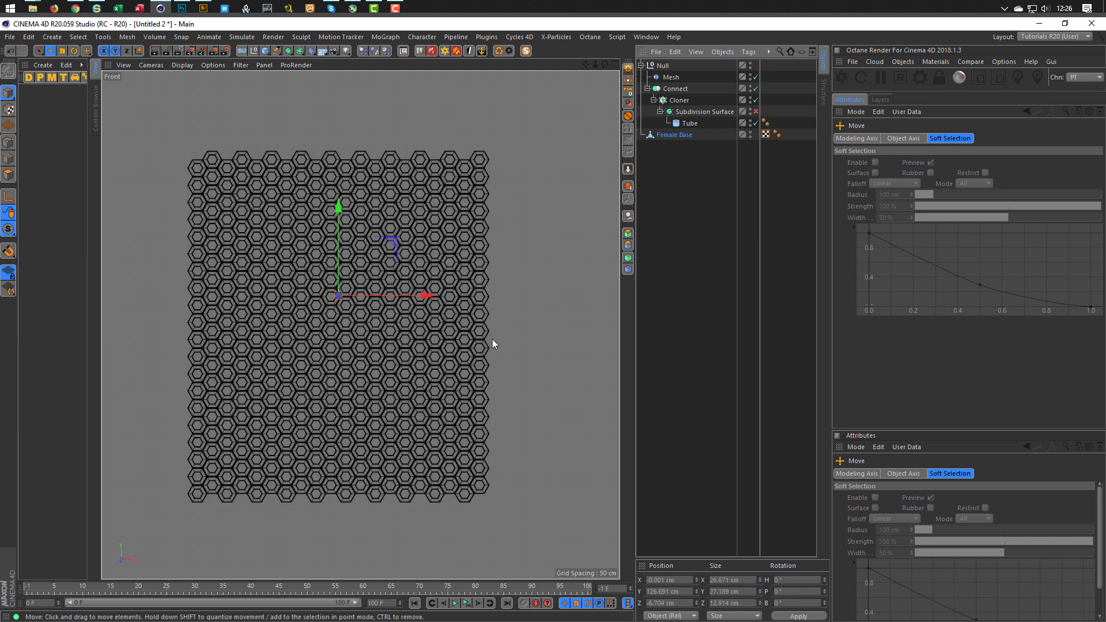
pyautogui.keyDown('alt'); pyautogui.moveTo(404, 344); pyautogui.dragTo(428, 349, button='middle'); pyautogui.keyUp('alt')
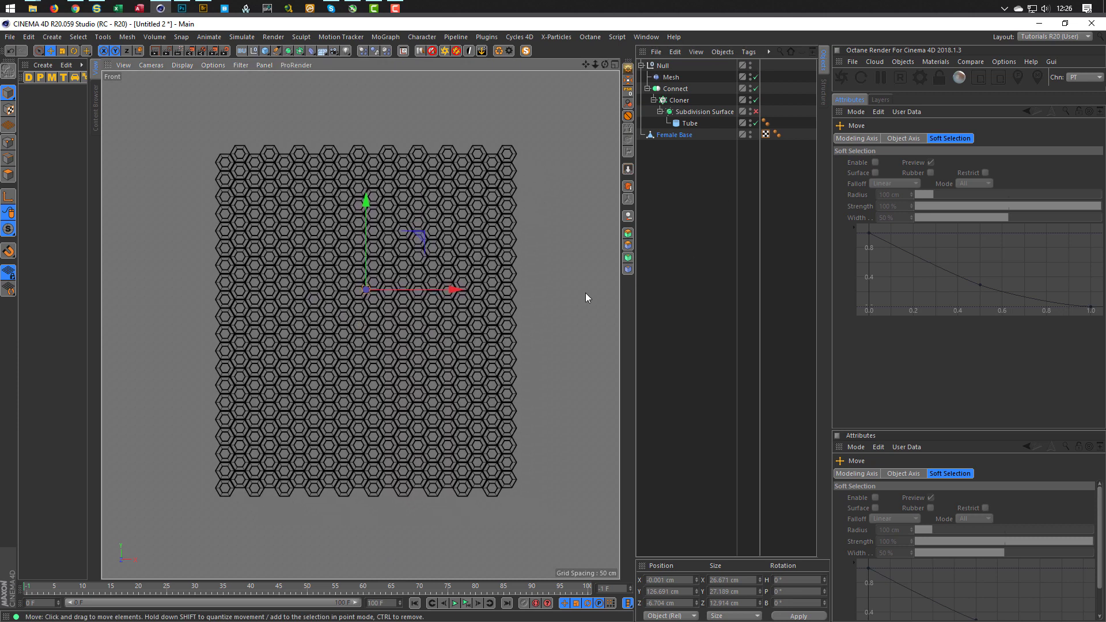
# Scale Female Base up to about 1661 × 1694 cm and move it down over the pattern
pyautogui.click(674, 136)
pyautogui.press('t')
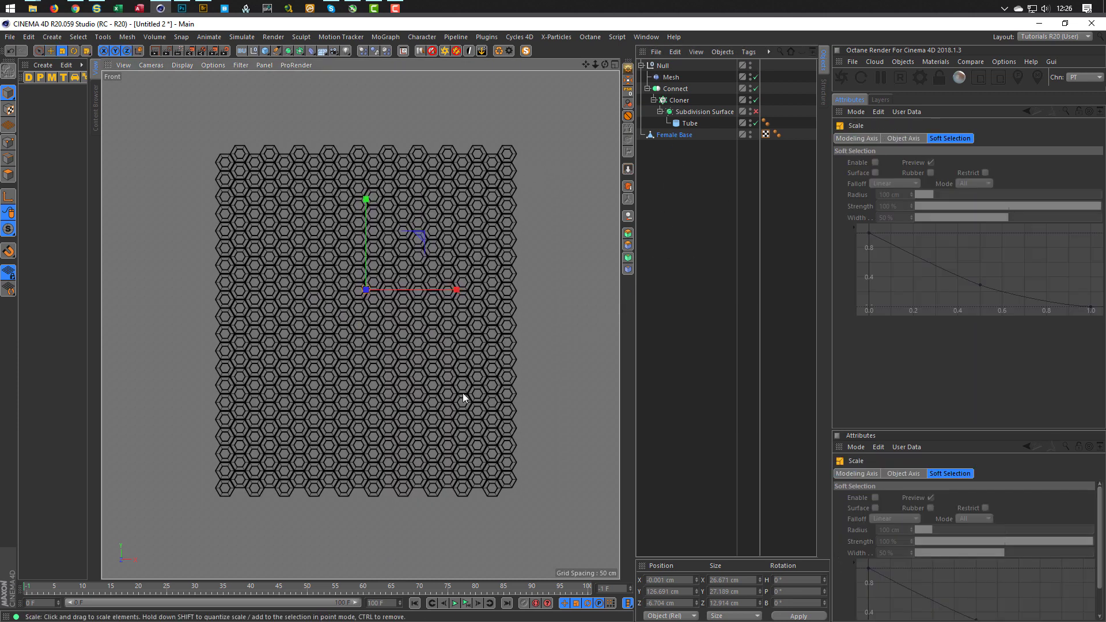
pyautogui.moveTo(463, 396); pyautogui.dragTo(325, 413)
pyautogui.press('e')
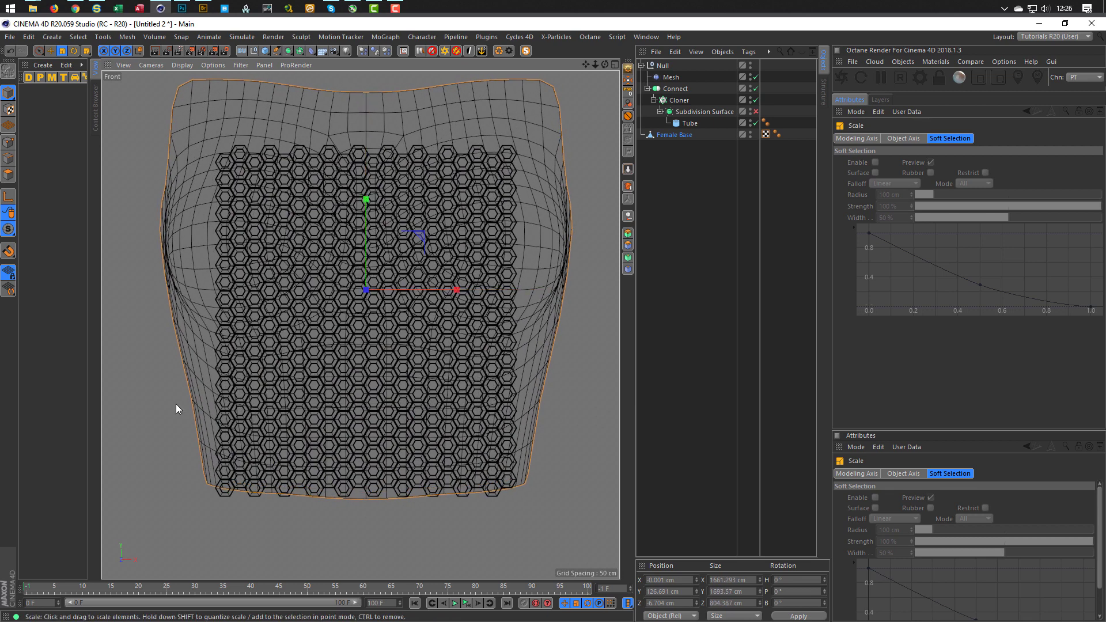
pyautogui.moveTo(361, 202); pyautogui.dragTo(357, 233)
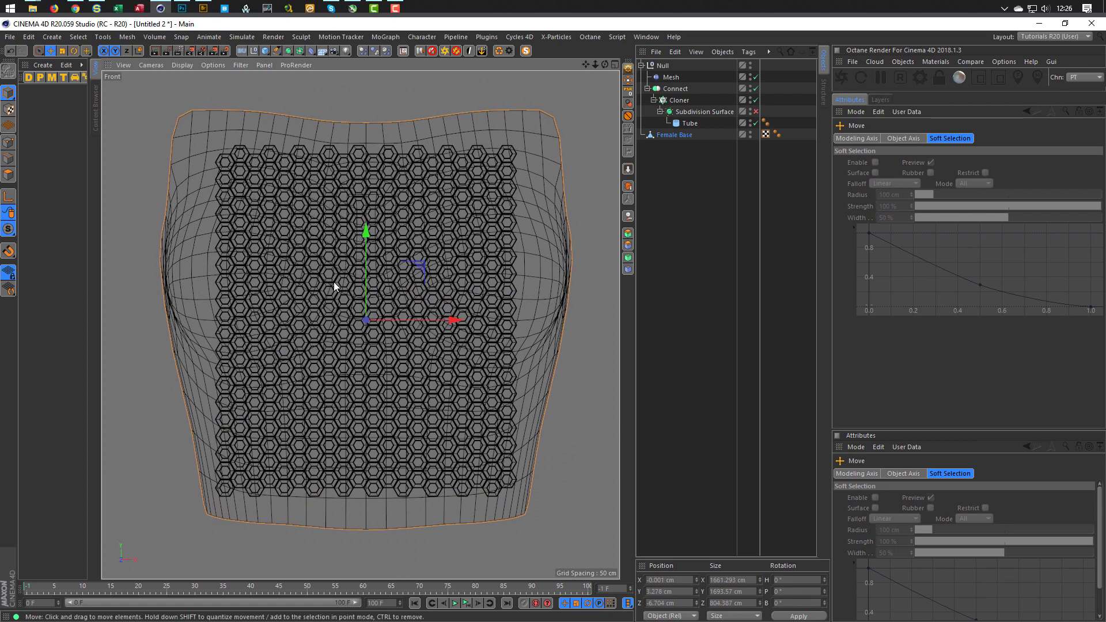
pyautogui.middleClick(333, 284)
pyautogui.middleClick(296, 244)
# Duplicate Female Base as Female Base.1 and hide the copy in editor and render
pyautogui.scroll(-15, 278, 250)
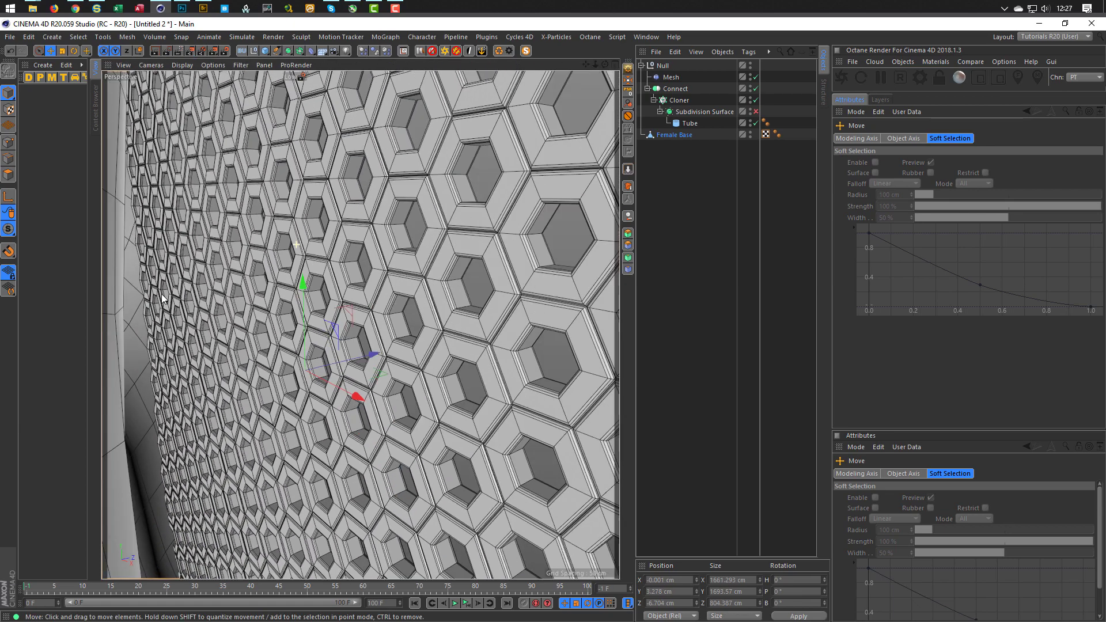
pyautogui.scroll(15, 295, 244)
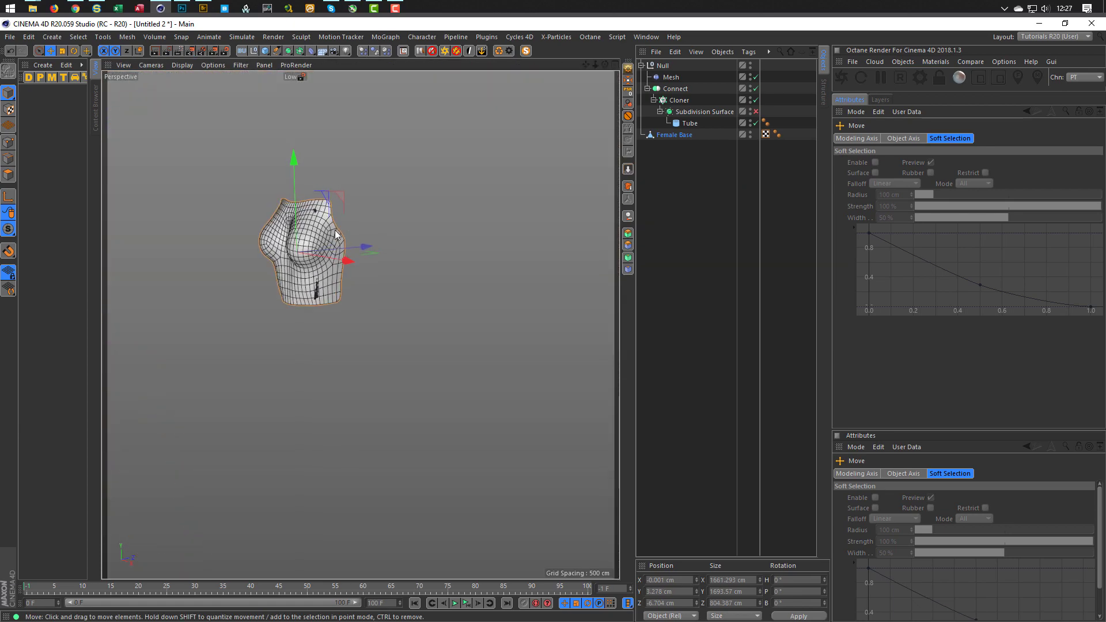
pyautogui.keyDown('alt'); pyautogui.moveTo(440, 246); pyautogui.dragTo(406, 127); pyautogui.keyUp('alt')
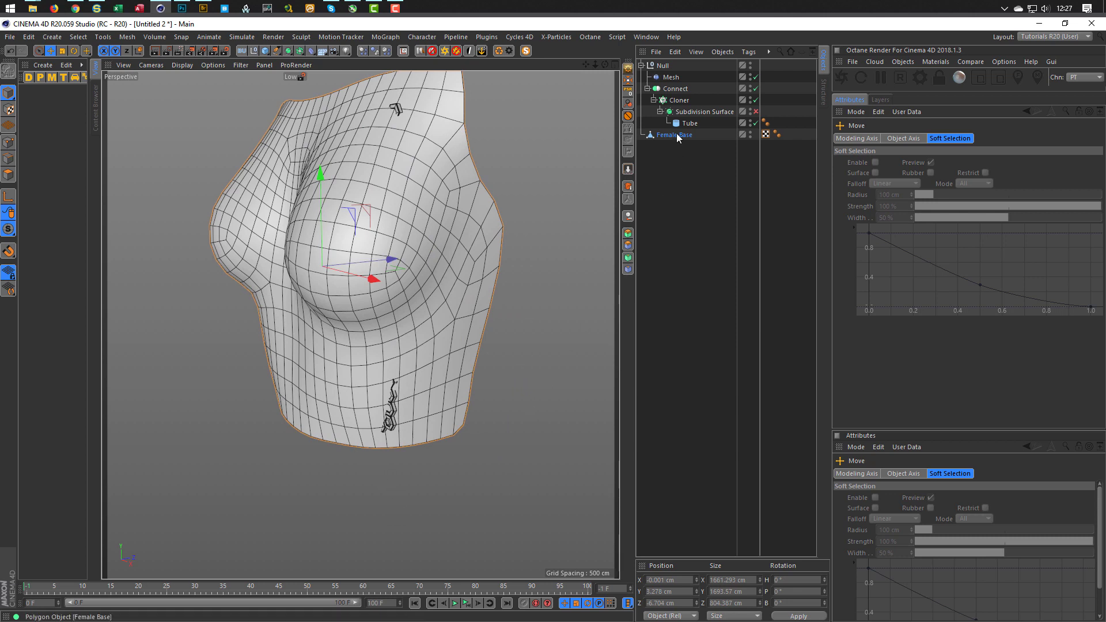
pyautogui.keyDown('ctrl'); pyautogui.moveTo(678, 135); pyautogui.dragTo(669, 177); pyautogui.keyUp('ctrl')
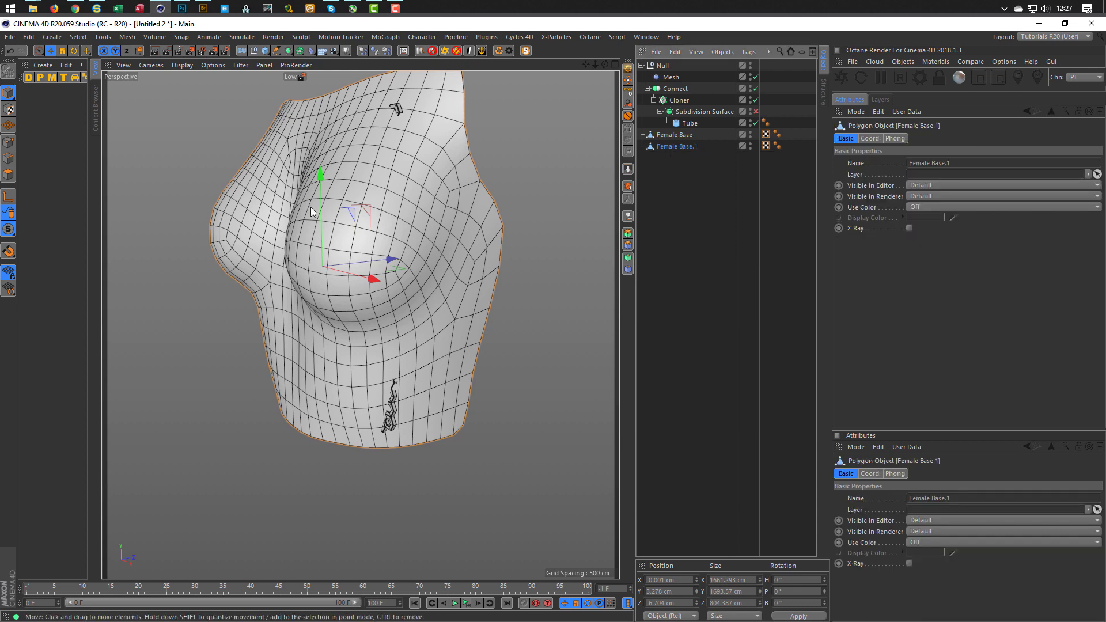
pyautogui.keyDown('ctrl'); pyautogui.doubleClick(749, 148); pyautogui.keyUp('ctrl')
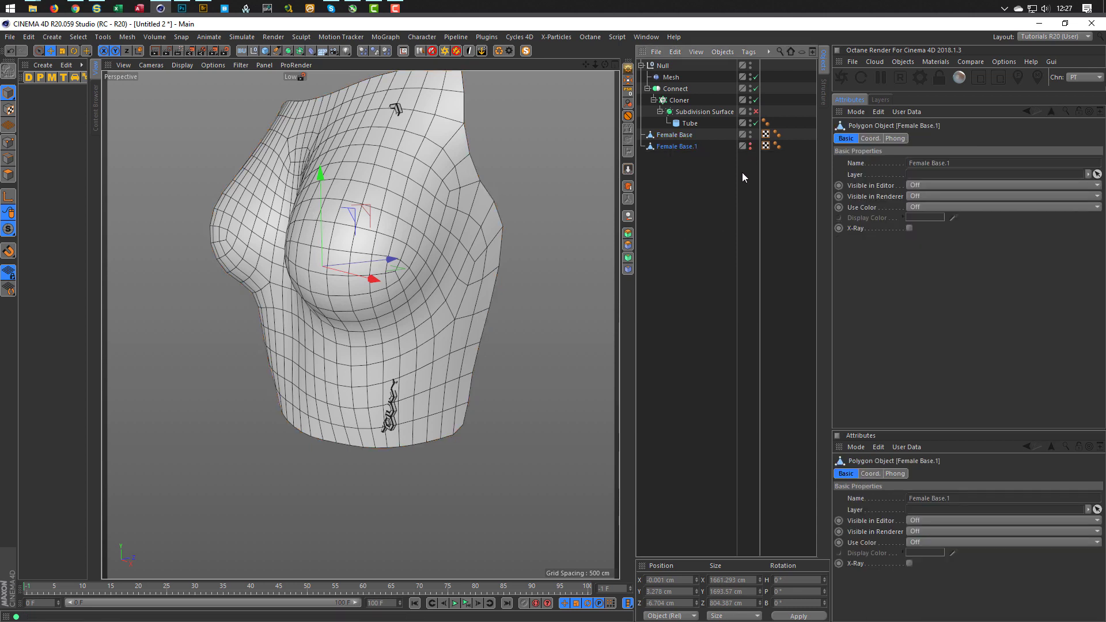
# Rename the original Female Base to 'Female Base Flat'
pyautogui.click(684, 136)
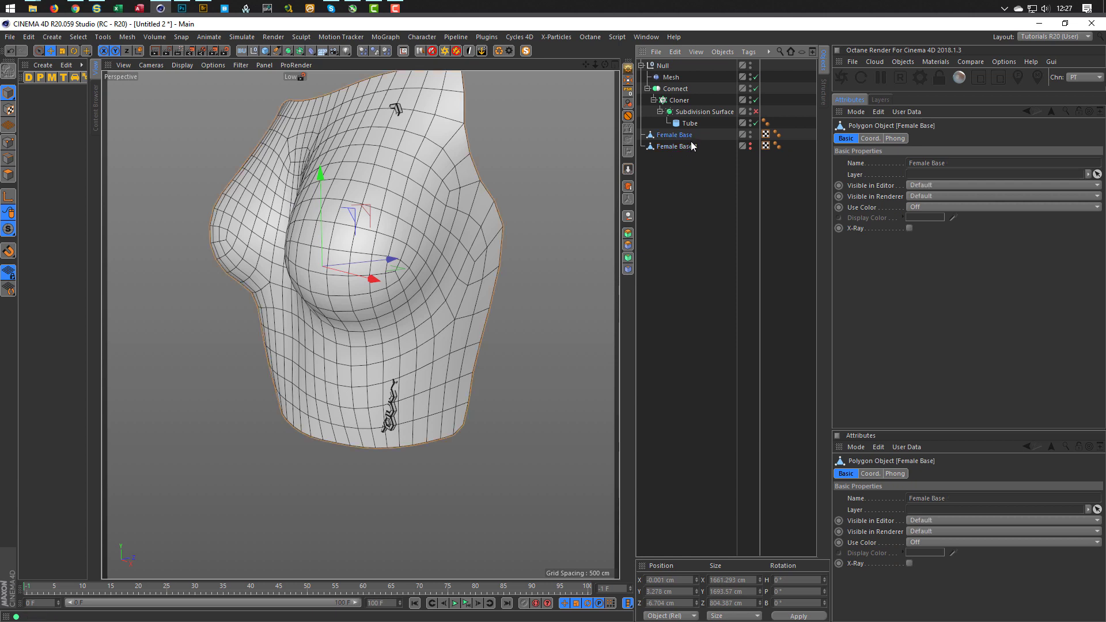
pyautogui.doubleClick(686, 135)
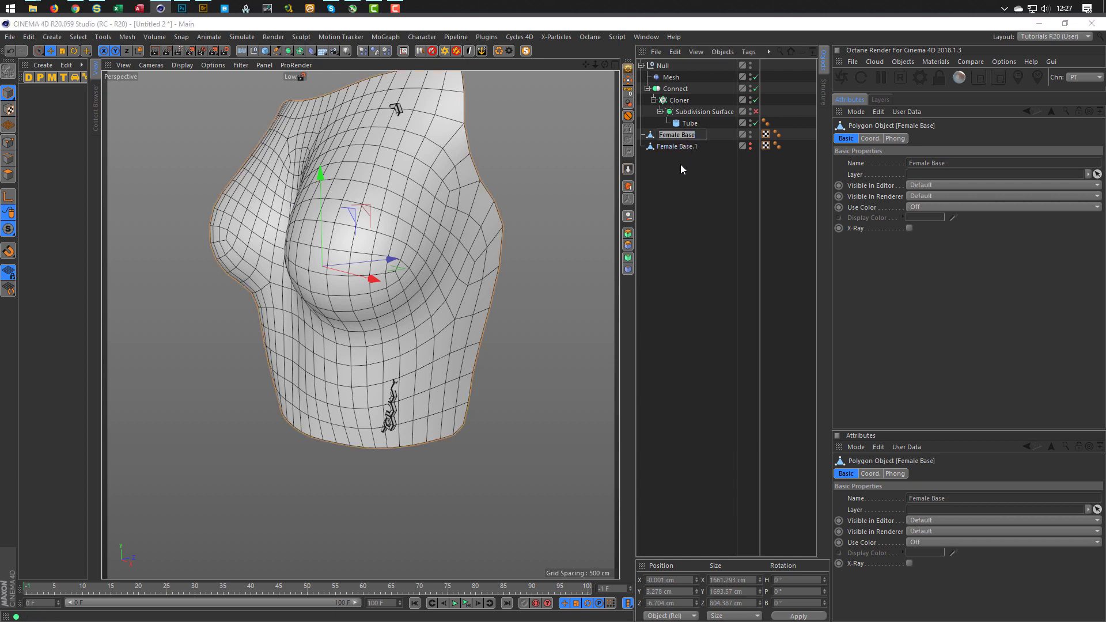
pyautogui.write('Flat')
pyautogui.press('Return')
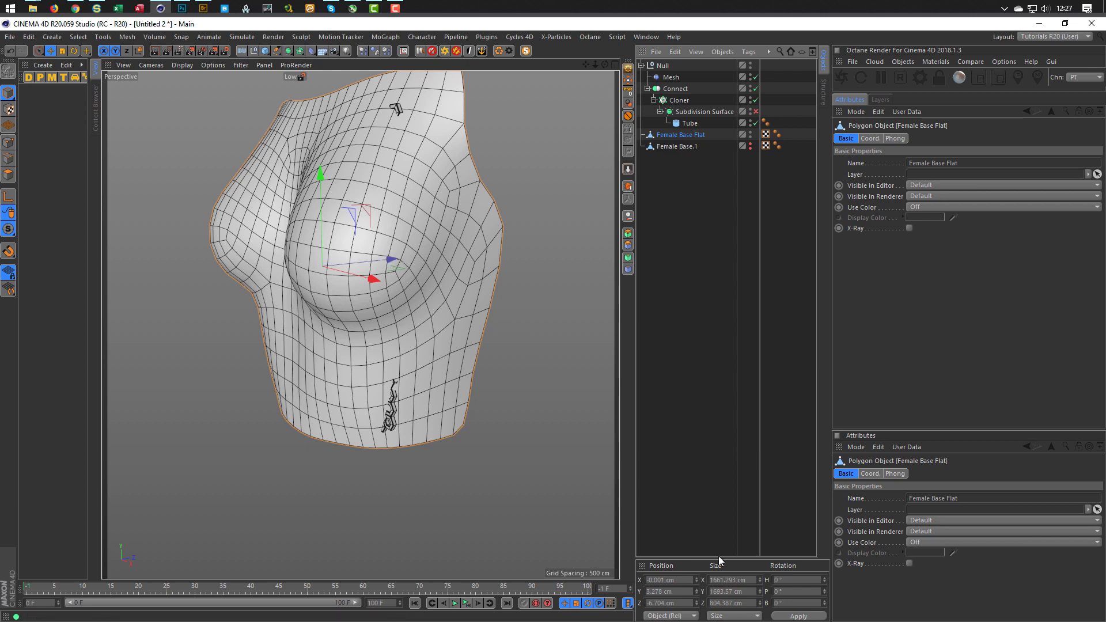
pyautogui.click(733, 603)
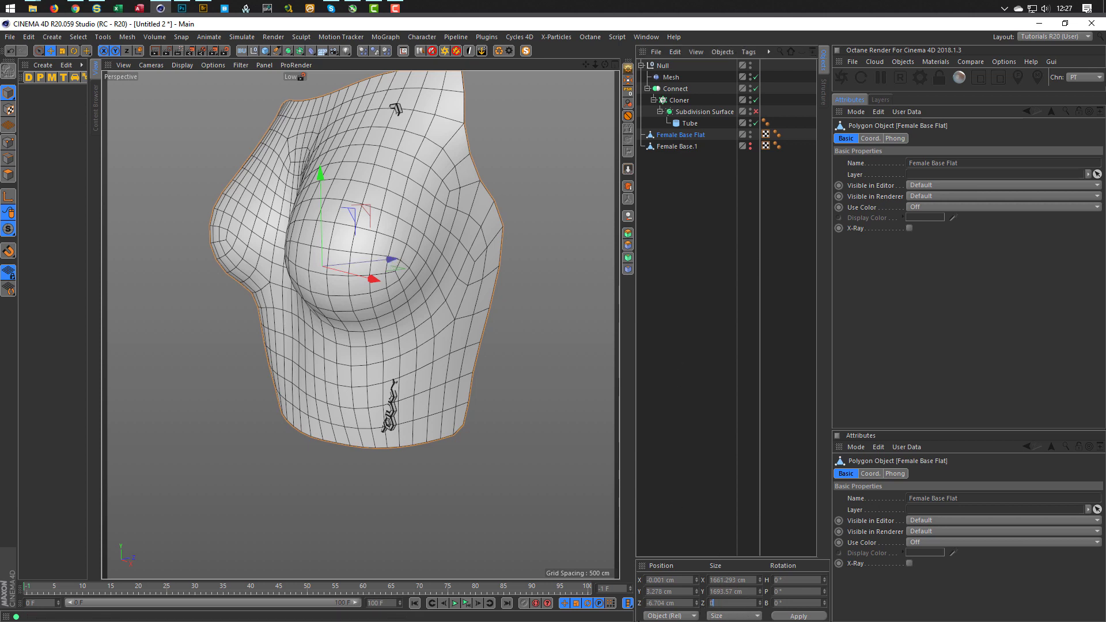
# Set Female Base Flat's Size Z to 0 and switch to Polygons mode
pyautogui.write('0')
pyautogui.press('Return')
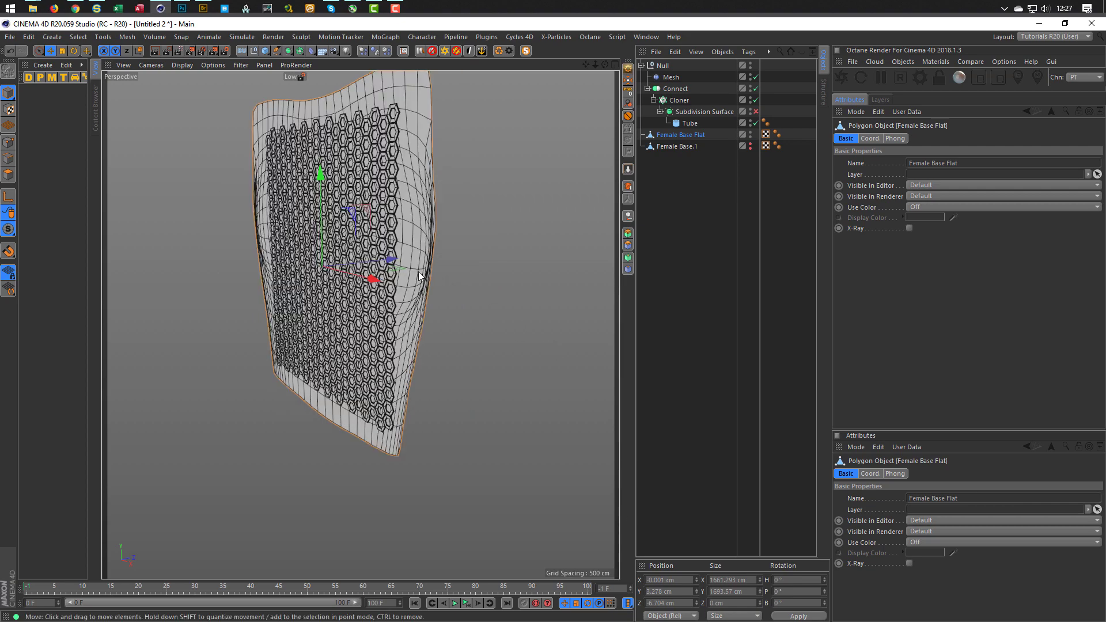
pyautogui.click(9, 175)
# Orbit and zoom around the flattened mesh to inspect it from the front and left side
pyautogui.keyDown('alt'); pyautogui.moveTo(372, 286); pyautogui.dragTo(424, 247); pyautogui.keyUp('alt')
pyautogui.scroll(6, 523, 258)
pyautogui.scroll(3, 440, 190)
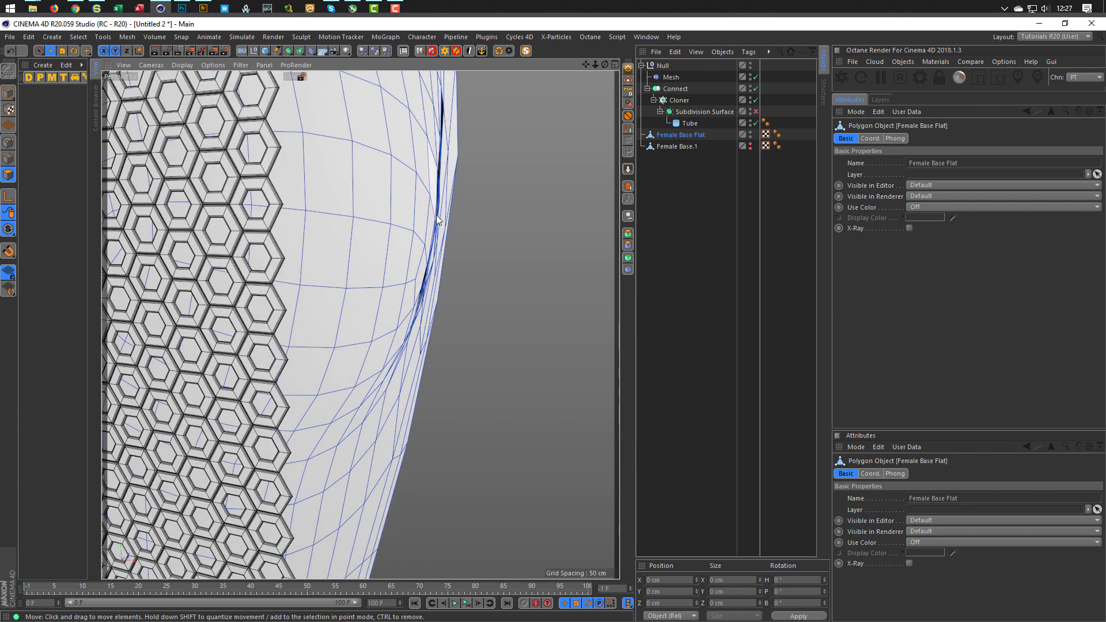
pyautogui.scroll(-9, 298, 293)
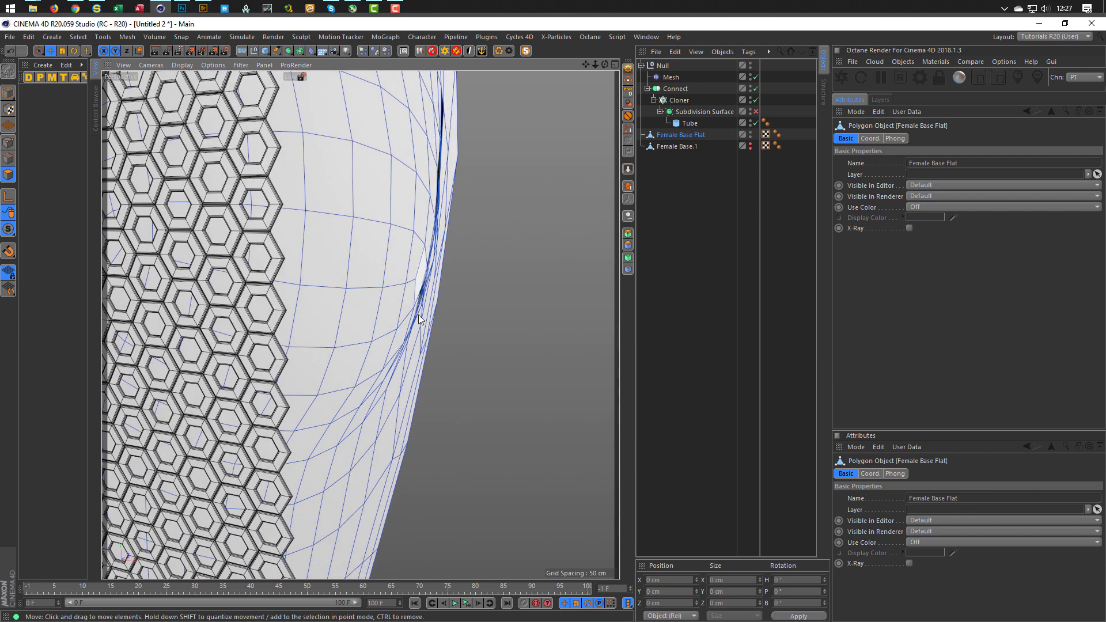
pyautogui.keyDown('alt'); pyautogui.moveTo(298, 293); pyautogui.dragTo(237, 267); pyautogui.keyUp('alt')
pyautogui.scroll(5, 237, 268)
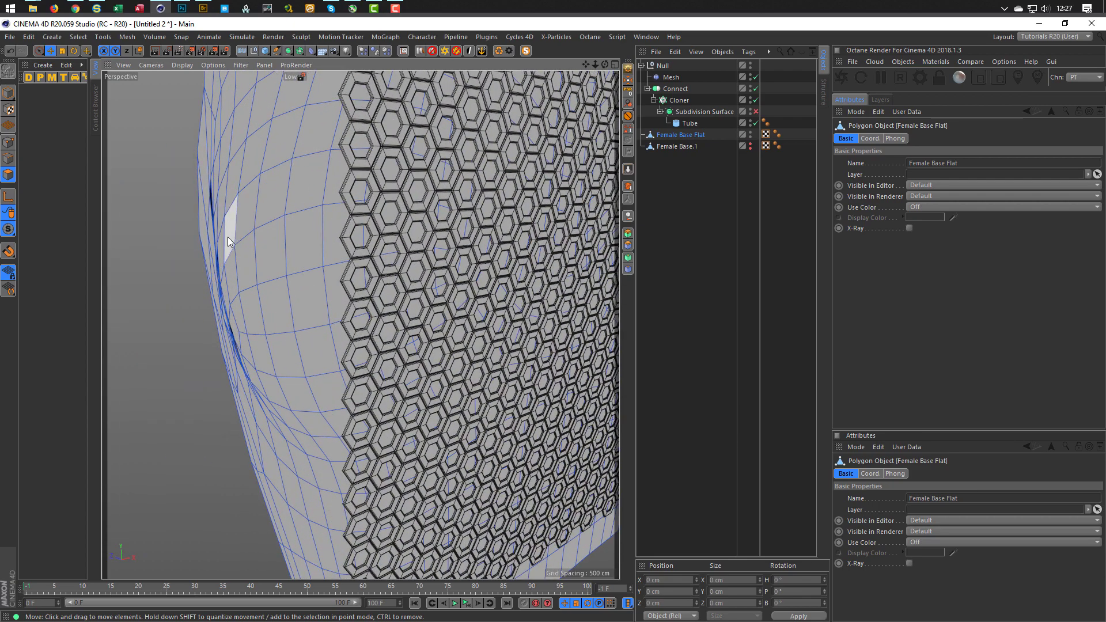
pyautogui.scroll(-6, 453, 219)
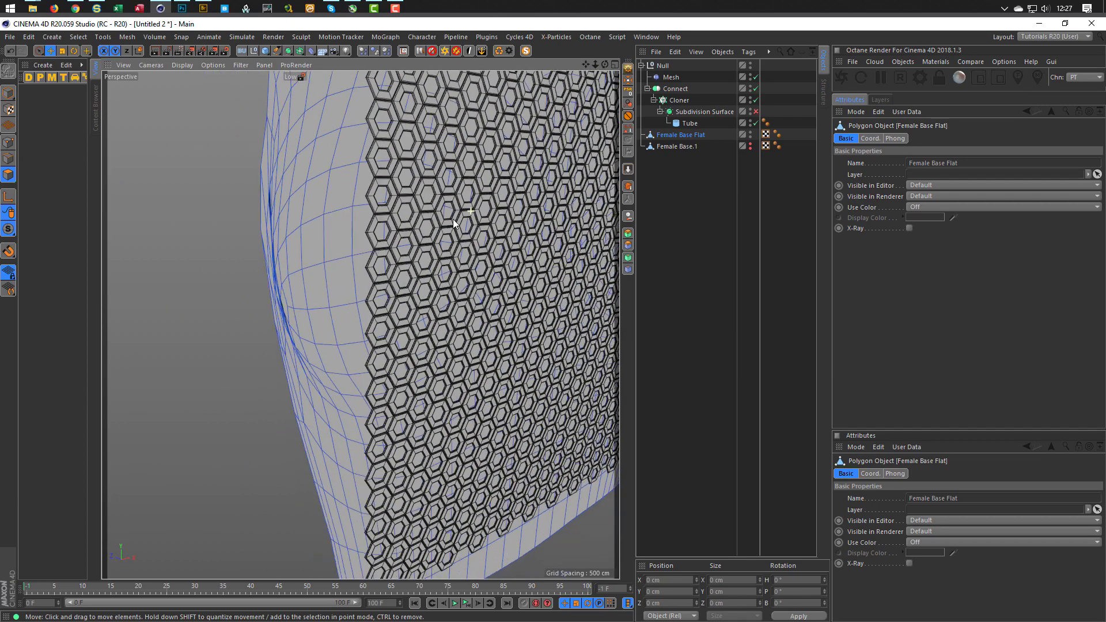
pyautogui.keyDown('alt'); pyautogui.moveTo(414, 228); pyautogui.dragTo(339, 233); pyautogui.keyUp('alt')
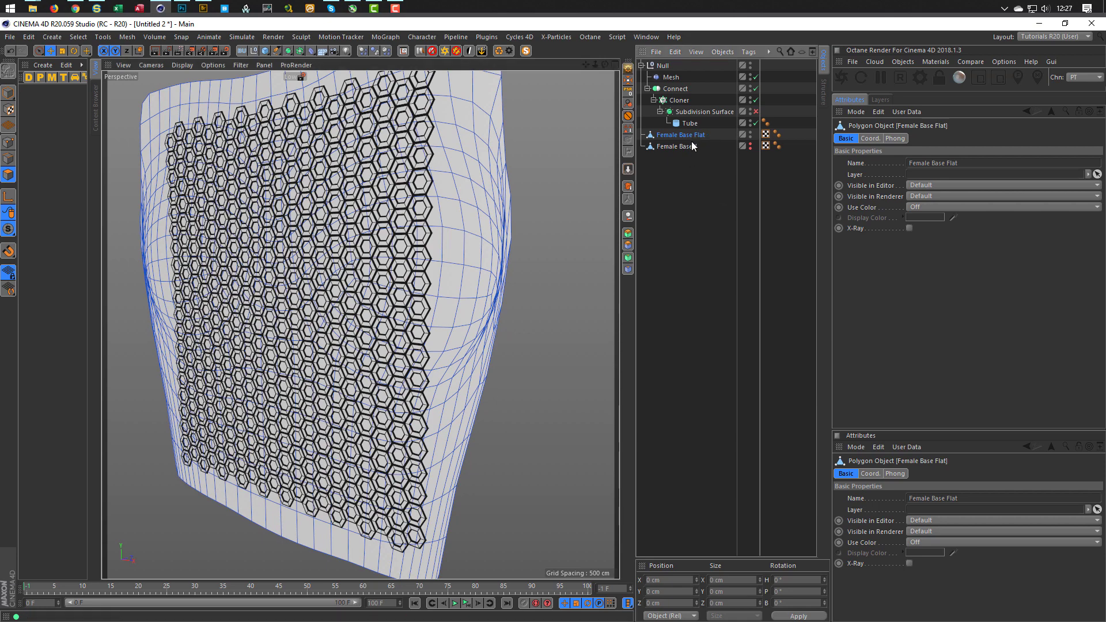
pyautogui.scroll(6, 399, 265)
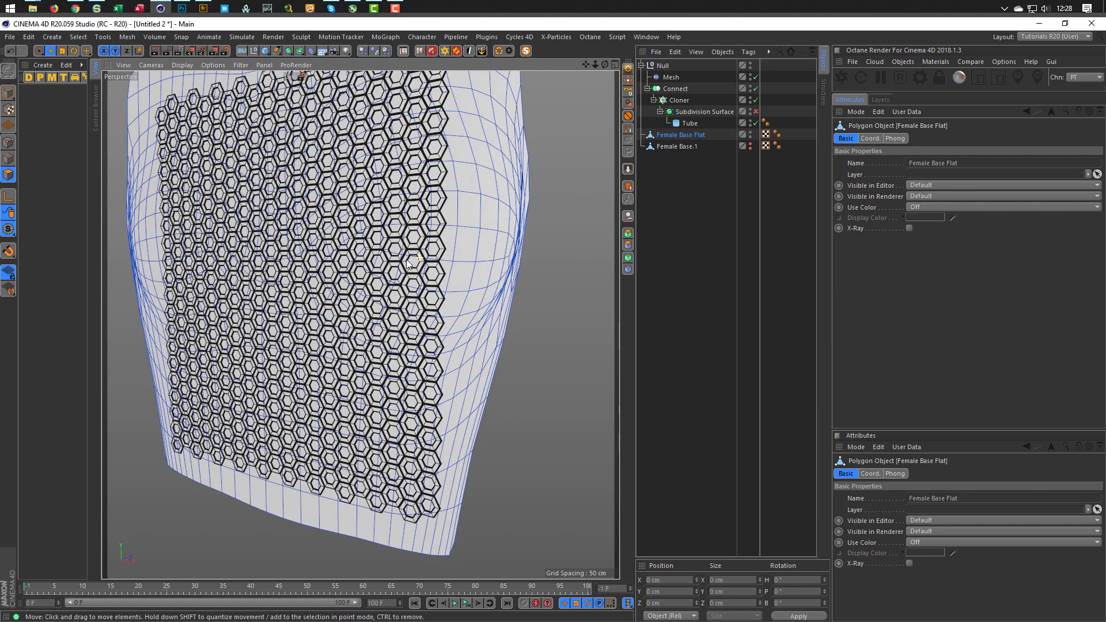
pyautogui.scroll(-6, 399, 265)
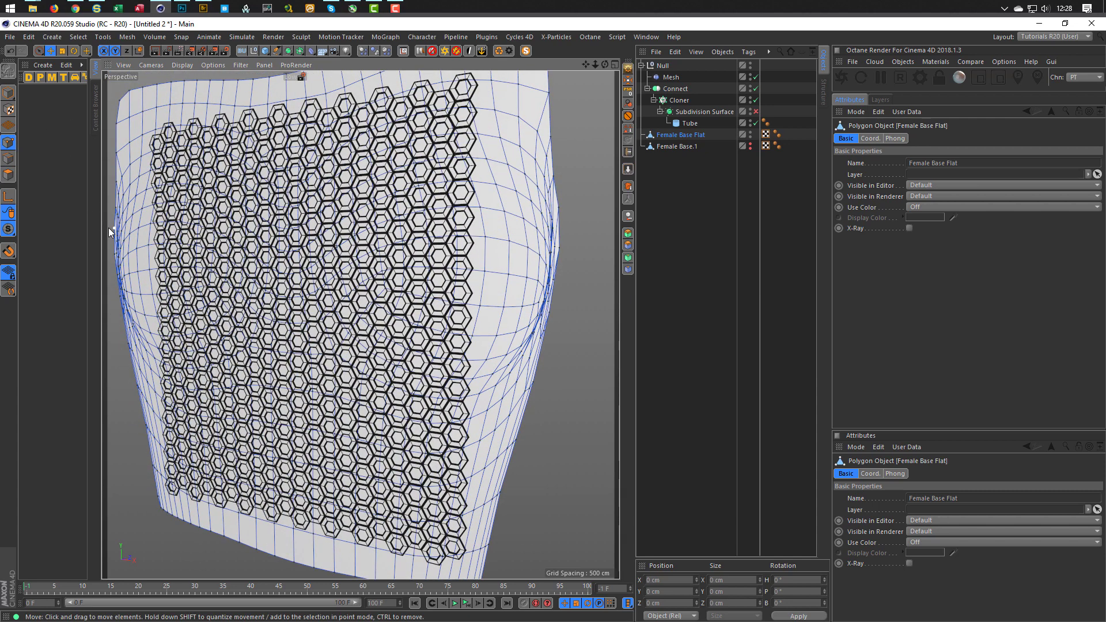
# Loop-select the top boundary loop with Stop at Boundary Edges and Select Boundary Loop on, yielding 547 points
pyautogui.press('u')
pyautogui.press('l')
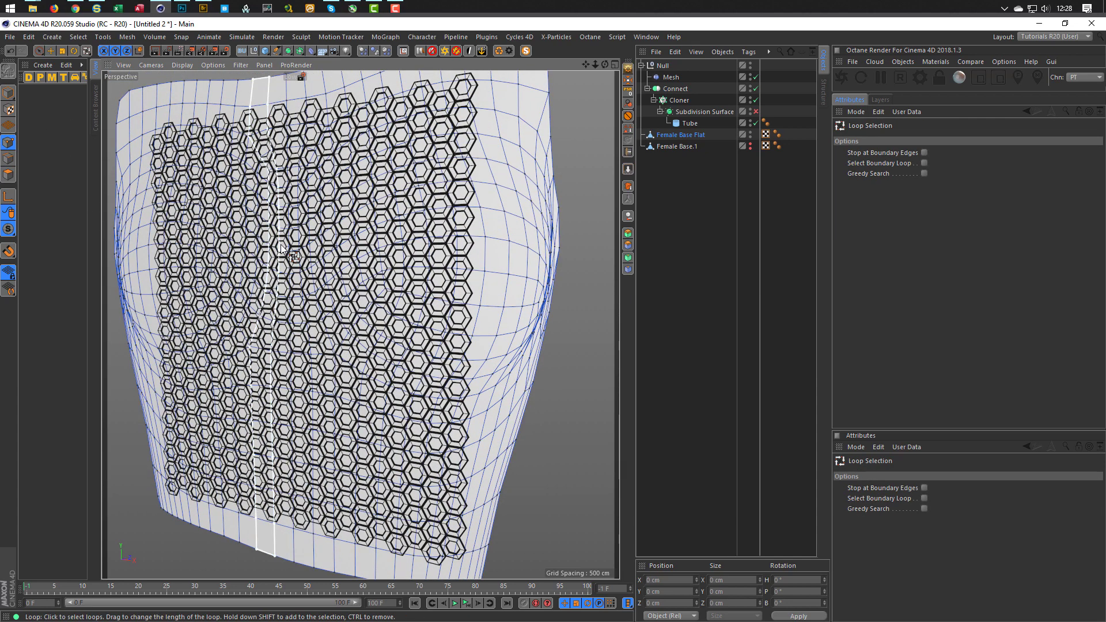
pyautogui.keyDown('alt'); pyautogui.moveTo(311, 328); pyautogui.dragTo(345, 322); pyautogui.keyUp('alt')
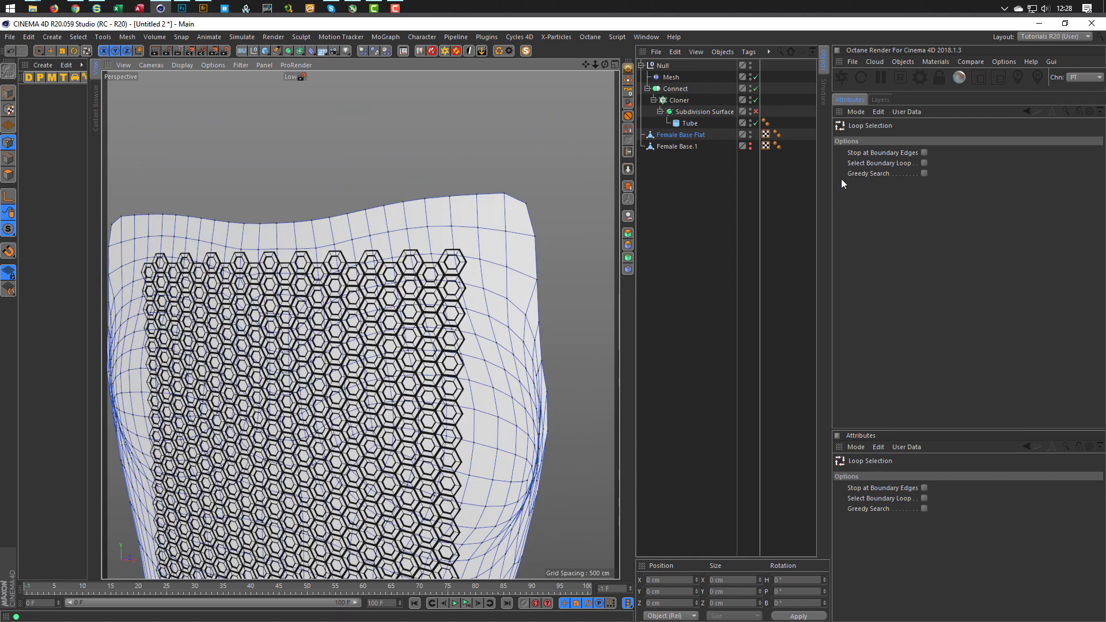
pyautogui.click(924, 152)
pyautogui.click(924, 163)
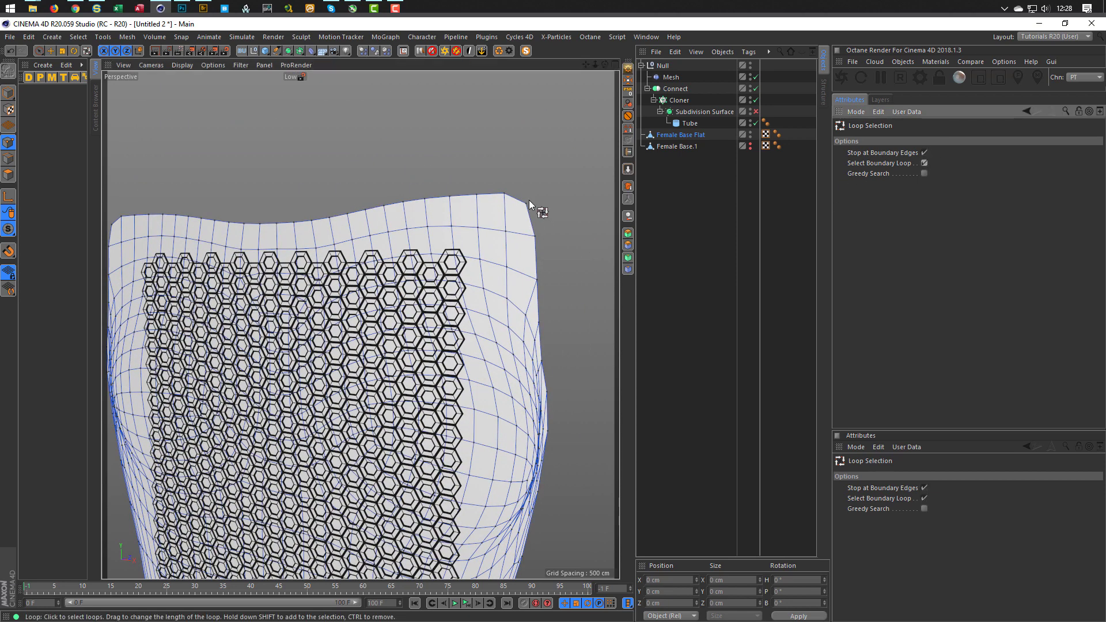
pyautogui.click(448, 197)
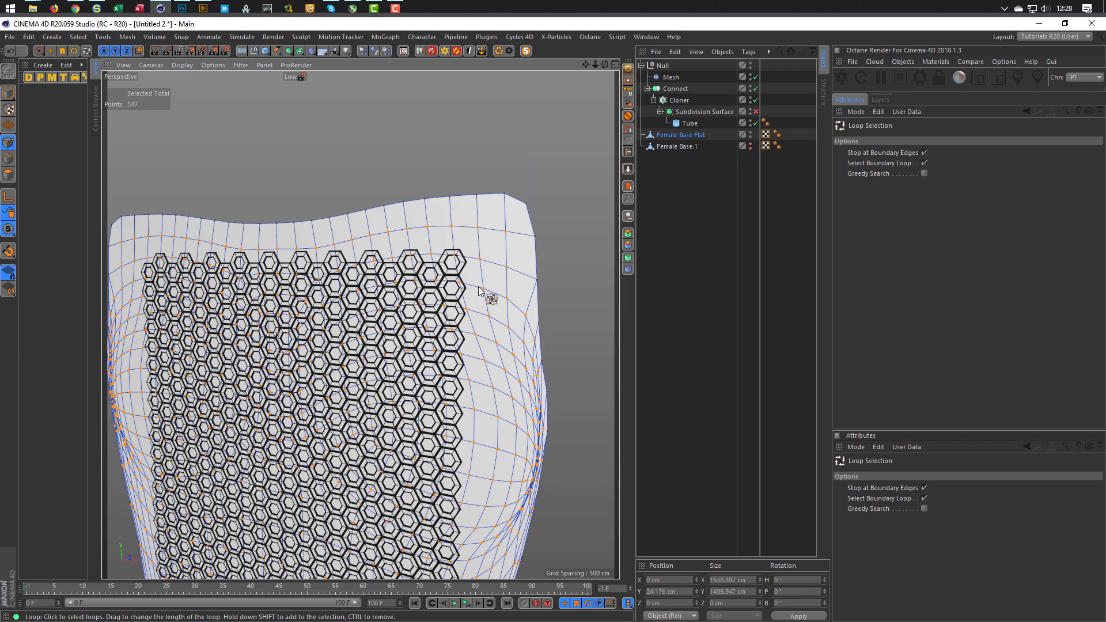
pyautogui.hotkey('ctrl', 'z')
pyautogui.scroll(-5, 433, 205)
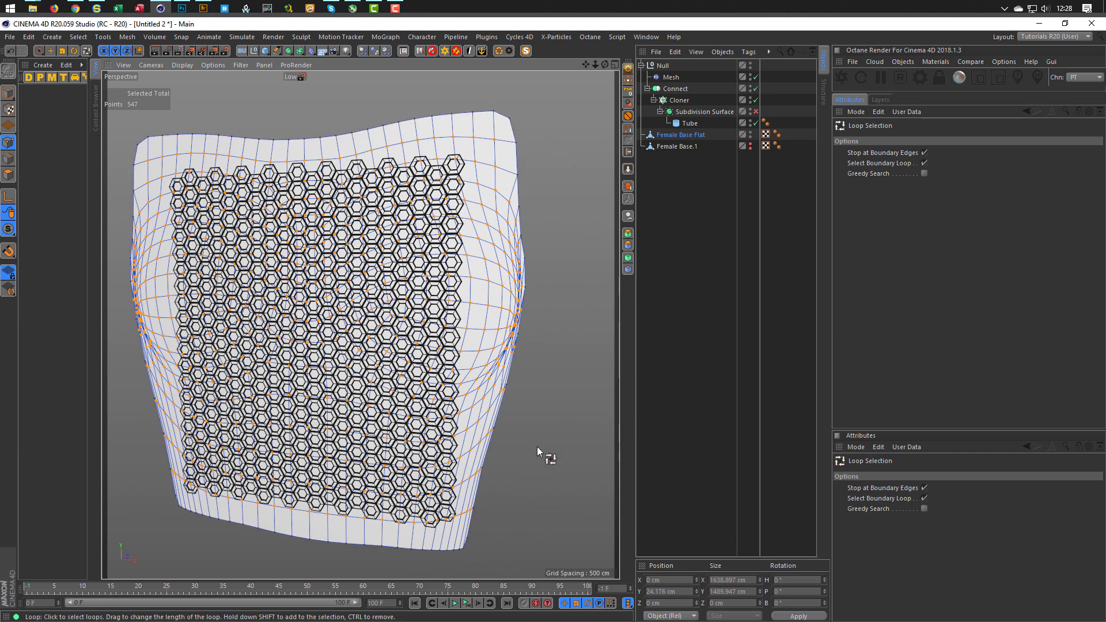
# Switch to the Brush tool and set its mode to Smooth
pyautogui.press('m')
pyautogui.press('c')
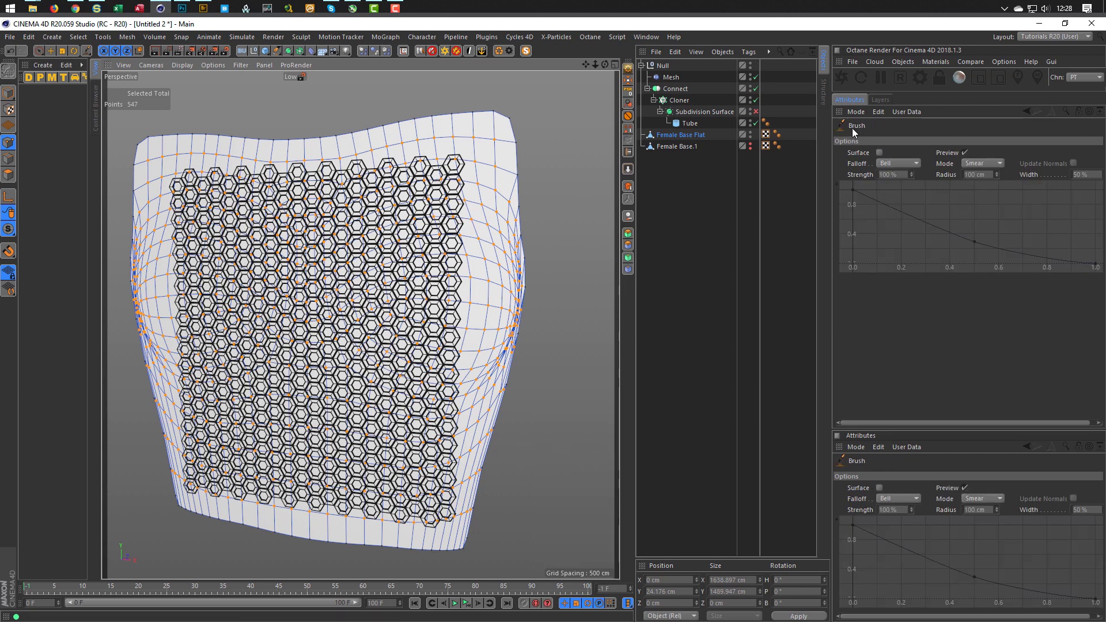
pyautogui.click(972, 163)
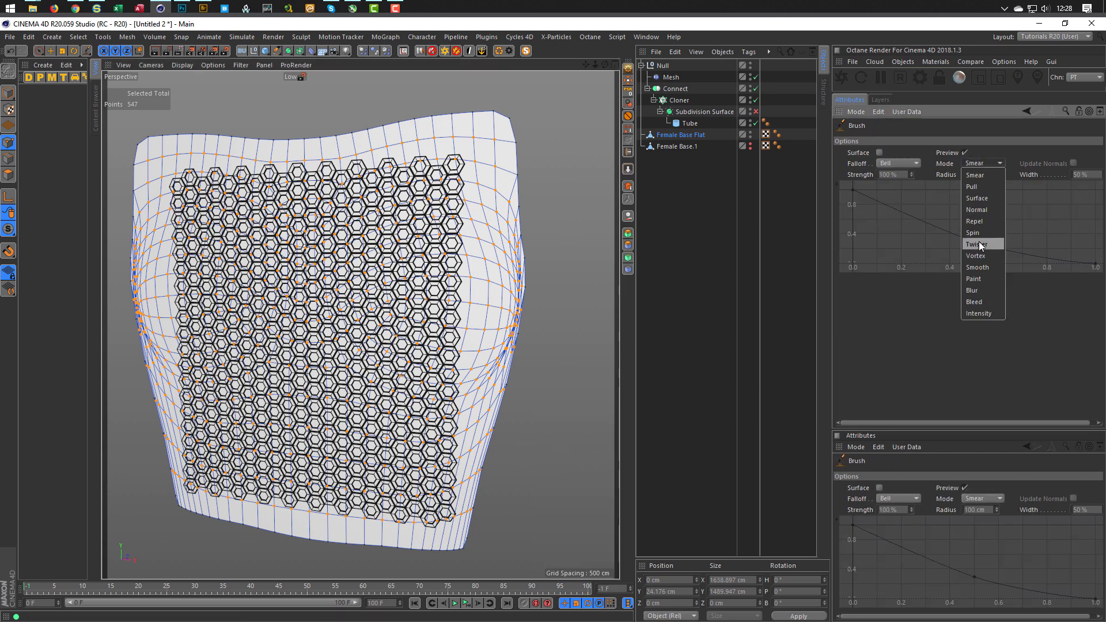
pyautogui.click(982, 267)
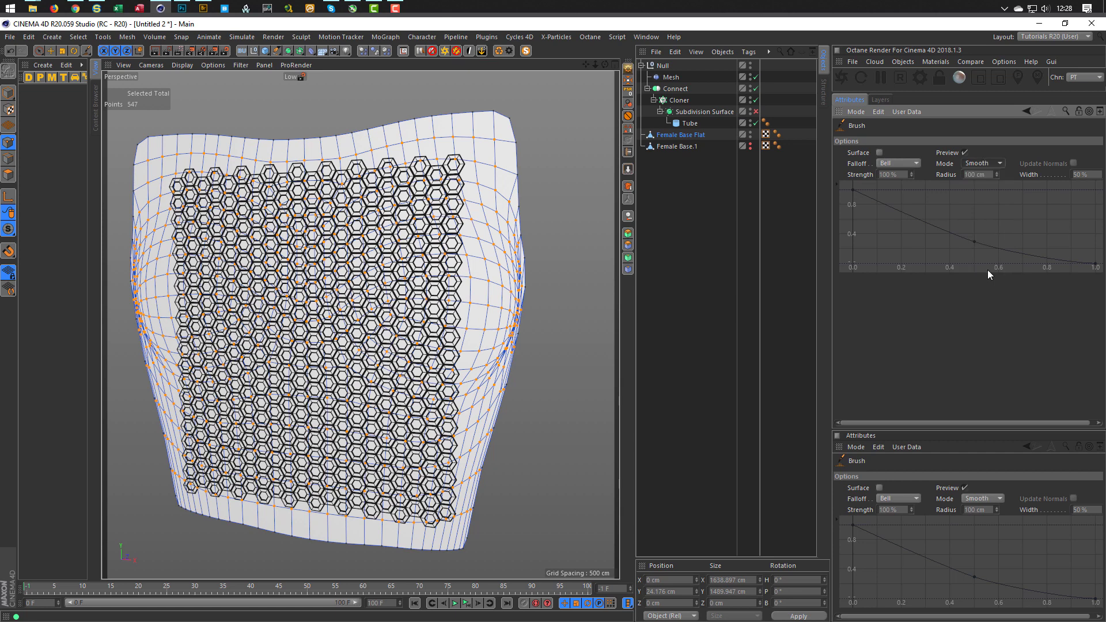
# Smooth the bunched lines along the right and left edges of the selected points
pyautogui.keyDown('alt'); pyautogui.moveTo(495, 317); pyautogui.dragTo(453, 296, button='middle'); pyautogui.keyUp('alt')
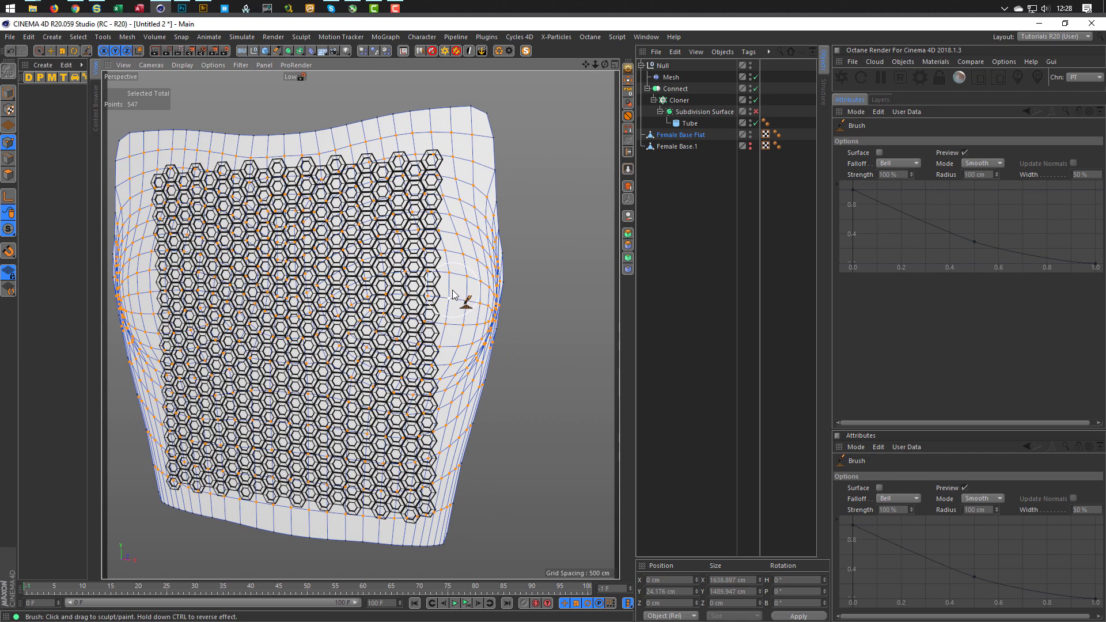
pyautogui.rightClick(454, 294)
pyautogui.click(448, 266)
pyautogui.keyDown('alt'); pyautogui.moveTo(461, 273); pyautogui.dragTo(492, 260, button='middle'); pyautogui.keyUp('alt')
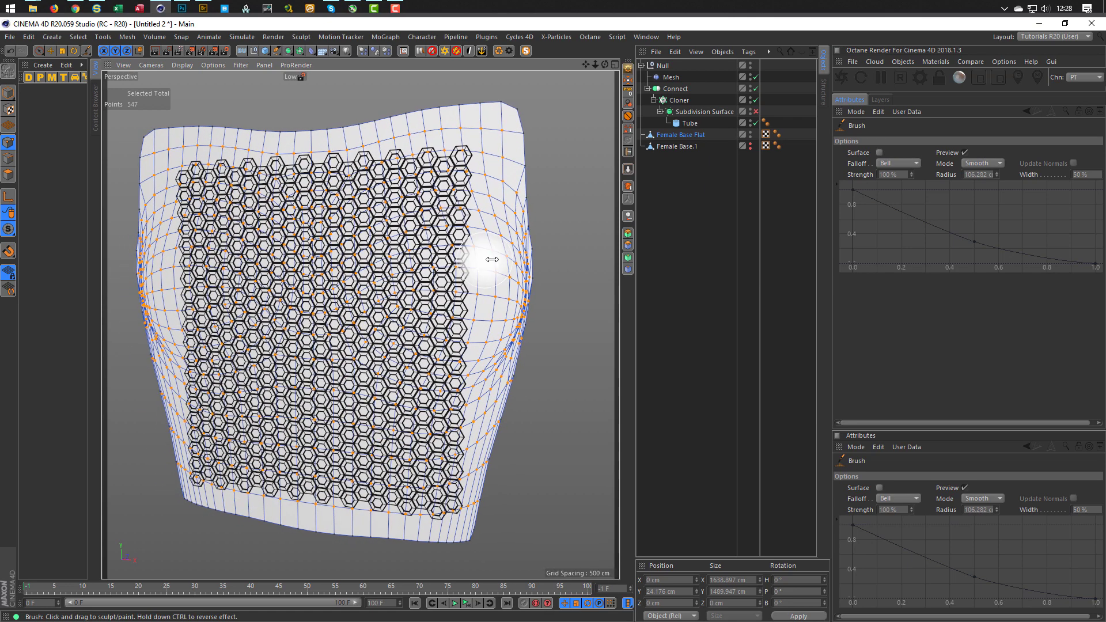
pyautogui.scroll(5, 528, 286)
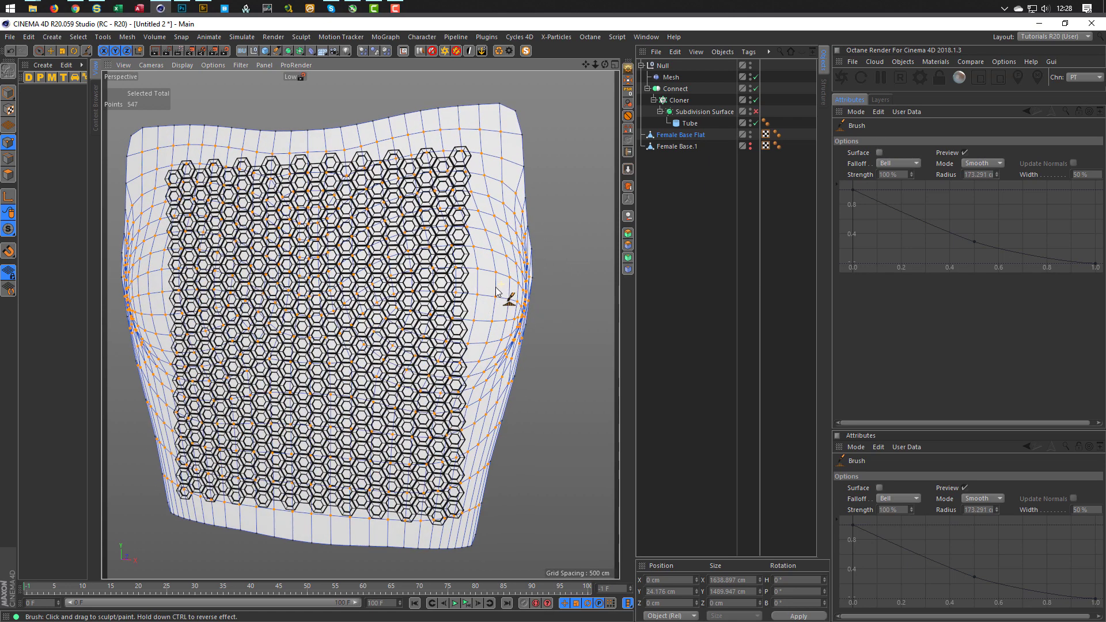
pyautogui.moveTo(529, 306)
pyautogui.mouseDown()
pyautogui.moveTo(500, 296)
pyautogui.moveTo(484, 327)
pyautogui.moveTo(497, 326)
pyautogui.moveTo(430, 318)
pyautogui.moveTo(514, 376)
pyautogui.moveTo(500, 290)
pyautogui.moveTo(508, 171)
pyautogui.moveTo(479, 215)
pyautogui.moveTo(513, 216)
pyautogui.moveTo(473, 215)
pyautogui.moveTo(503, 242)
pyautogui.moveTo(457, 254)
pyautogui.moveTo(505, 313)
pyautogui.moveTo(455, 307)
pyautogui.moveTo(468, 337)
pyautogui.moveTo(534, 340)
pyautogui.moveTo(497, 345)
pyautogui.moveTo(478, 364)
pyautogui.moveTo(438, 341)
pyautogui.moveTo(468, 348)
pyautogui.moveTo(487, 385)
pyautogui.moveTo(472, 368)
pyautogui.moveTo(480, 304)
pyautogui.moveTo(503, 255)
pyautogui.moveTo(494, 275)
pyautogui.moveTo(493, 174)
pyautogui.moveTo(492, 357)
pyautogui.moveTo(226, 235)
pyautogui.moveTo(423, 227)
pyautogui.moveTo(303, 242)
pyautogui.mouseUp()
pyautogui.scroll(3, 304, 242)
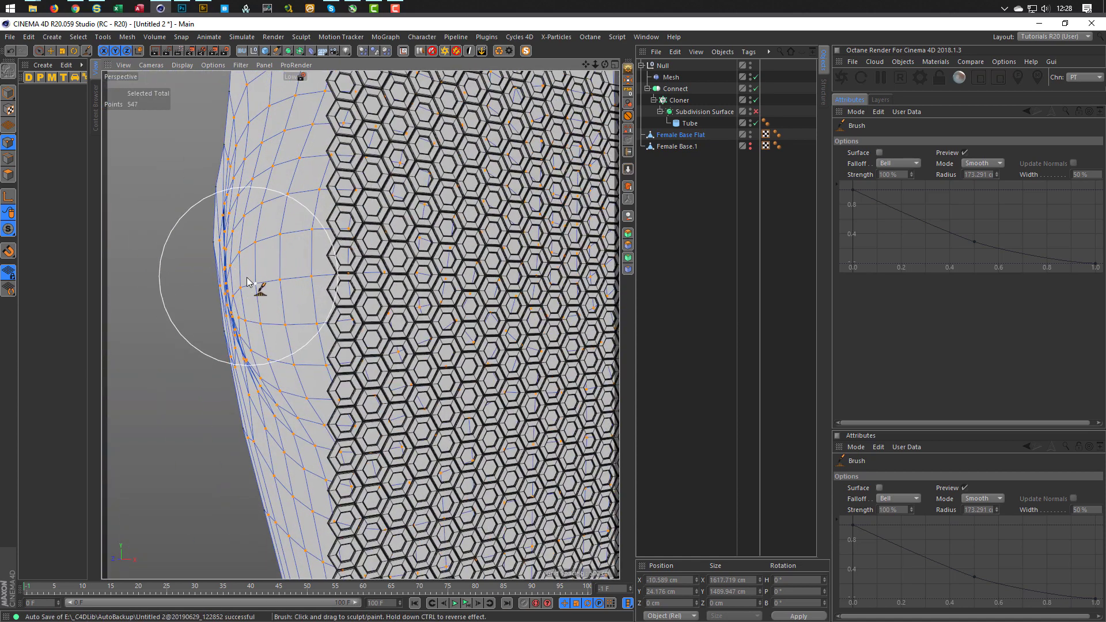
pyautogui.moveTo(239, 296)
pyautogui.mouseDown()
pyautogui.moveTo(219, 305)
pyautogui.moveTo(235, 281)
pyautogui.moveTo(251, 312)
pyautogui.moveTo(241, 331)
pyautogui.moveTo(256, 407)
pyautogui.moveTo(276, 365)
pyautogui.moveTo(282, 393)
pyautogui.moveTo(259, 292)
pyautogui.moveTo(235, 314)
pyautogui.moveTo(248, 261)
pyautogui.moveTo(247, 219)
pyautogui.moveTo(237, 213)
pyautogui.moveTo(252, 159)
pyautogui.moveTo(269, 212)
pyautogui.moveTo(233, 261)
pyautogui.moveTo(257, 274)
pyautogui.moveTo(253, 321)
pyautogui.moveTo(260, 328)
pyautogui.moveTo(275, 291)
pyautogui.moveTo(297, 288)
pyautogui.moveTo(332, 316)
pyautogui.moveTo(359, 320)
pyautogui.moveTo(340, 378)
pyautogui.moveTo(313, 401)
pyautogui.moveTo(345, 378)
pyautogui.moveTo(351, 353)
pyautogui.moveTo(316, 428)
pyautogui.moveTo(327, 428)
pyautogui.moveTo(298, 280)
pyautogui.moveTo(305, 231)
pyautogui.moveTo(278, 149)
pyautogui.moveTo(293, 148)
pyautogui.moveTo(269, 266)
pyautogui.moveTo(302, 283)
pyautogui.moveTo(328, 323)
pyautogui.moveTo(286, 360)
pyautogui.moveTo(325, 351)
pyautogui.moveTo(282, 411)
pyautogui.mouseUp()
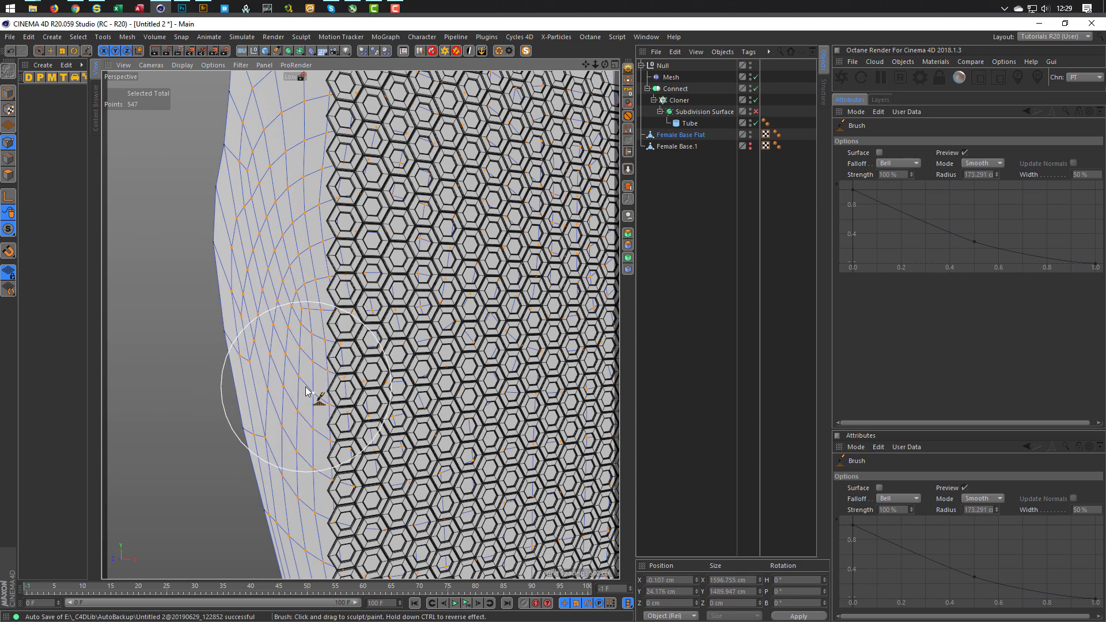
pyautogui.scroll(-8, 311, 390)
pyautogui.keyDown('alt'); pyautogui.moveTo(350, 368); pyautogui.dragTo(403, 357); pyautogui.keyUp('alt')
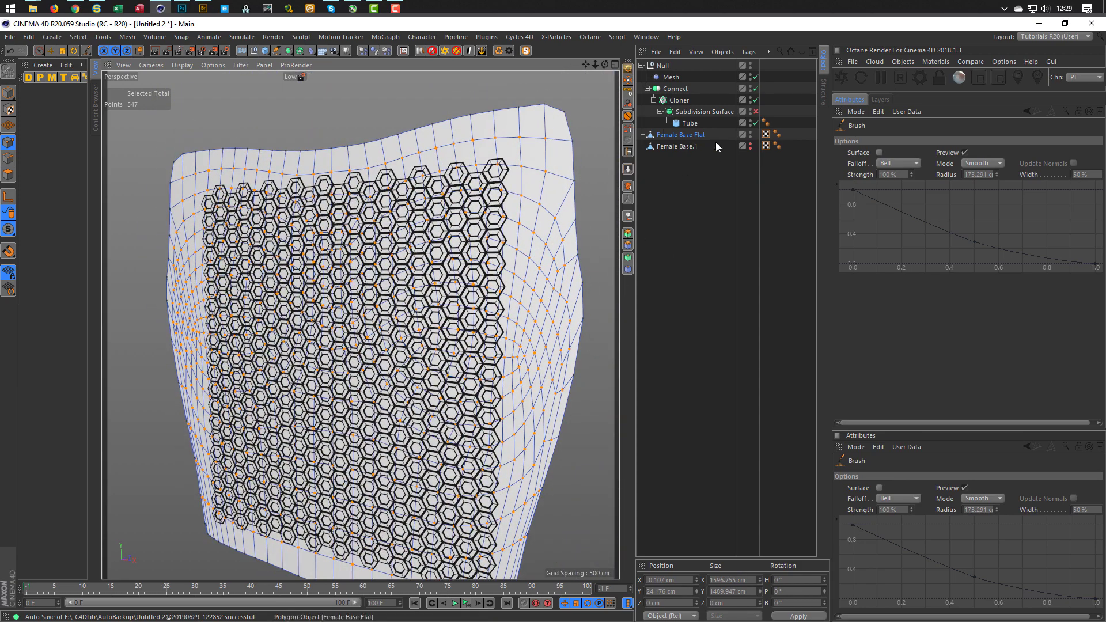
# In Model mode, select both torso meshes and move them along Z to −10.622 cm in the Top view
pyautogui.click(10, 93)
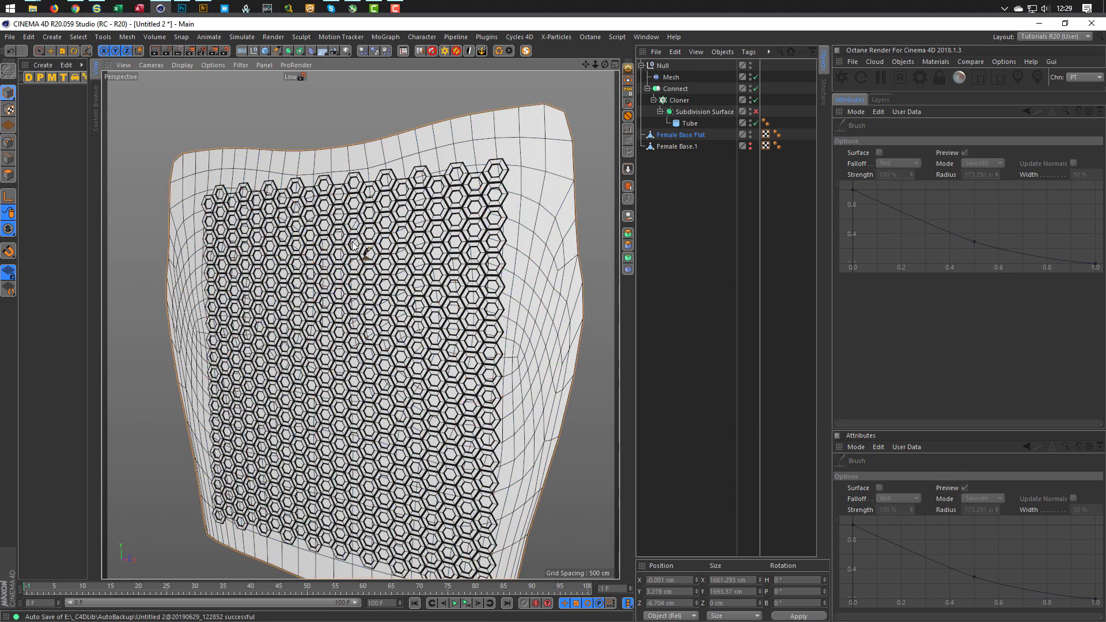
pyautogui.keyDown('ctrl'); pyautogui.click(709, 146); pyautogui.keyUp('ctrl')
pyautogui.middleClick(504, 265)
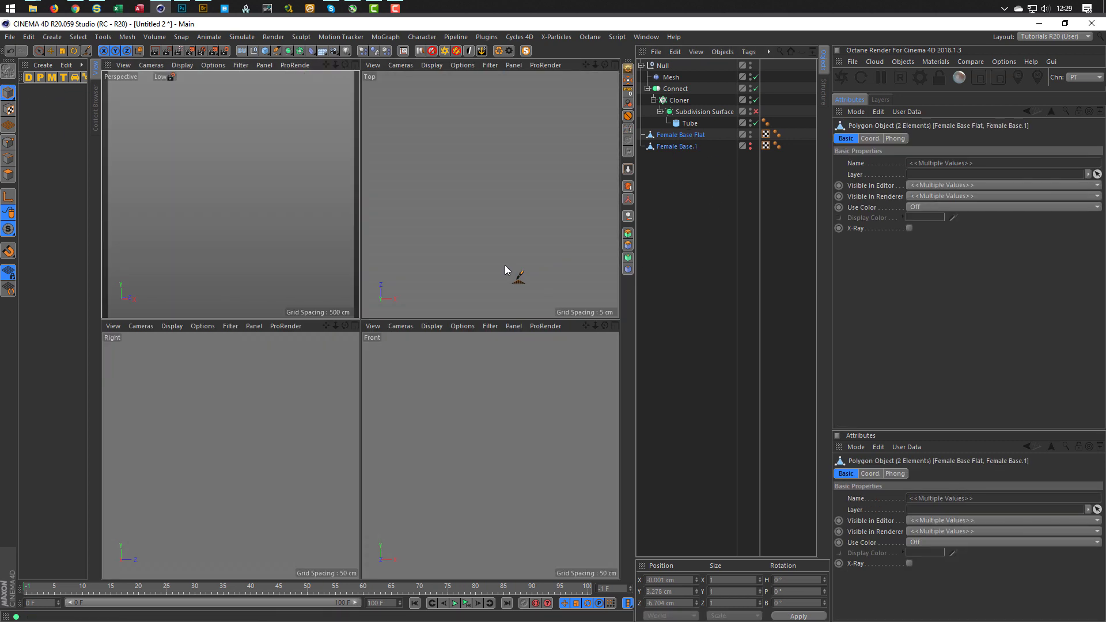
pyautogui.middleClick(462, 249)
pyautogui.press('e')
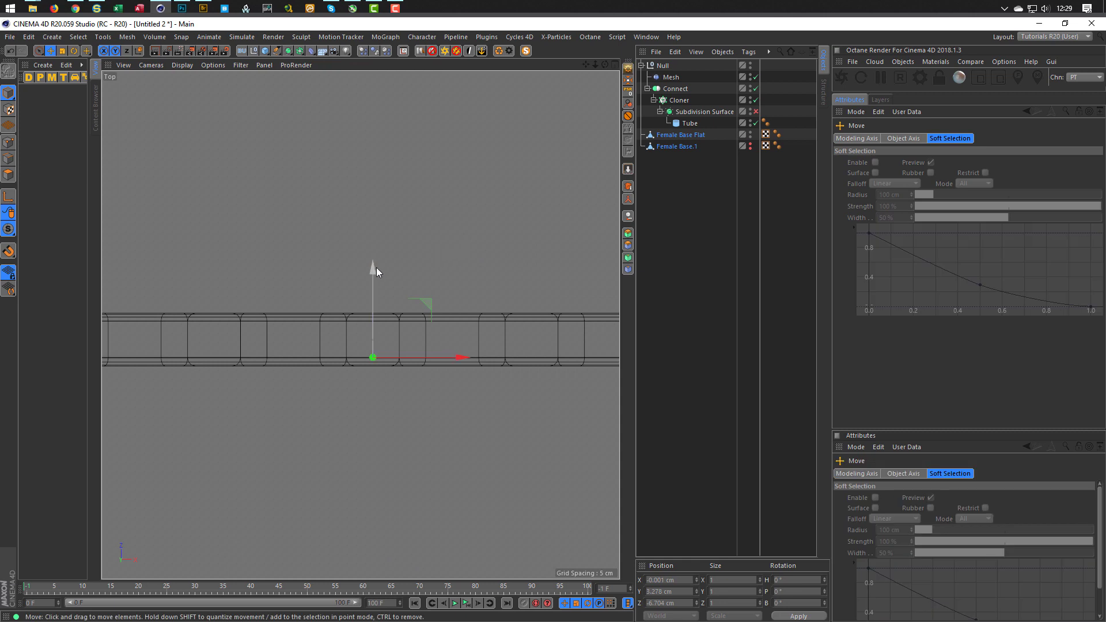
pyautogui.moveTo(368, 271); pyautogui.dragTo(364, 280)
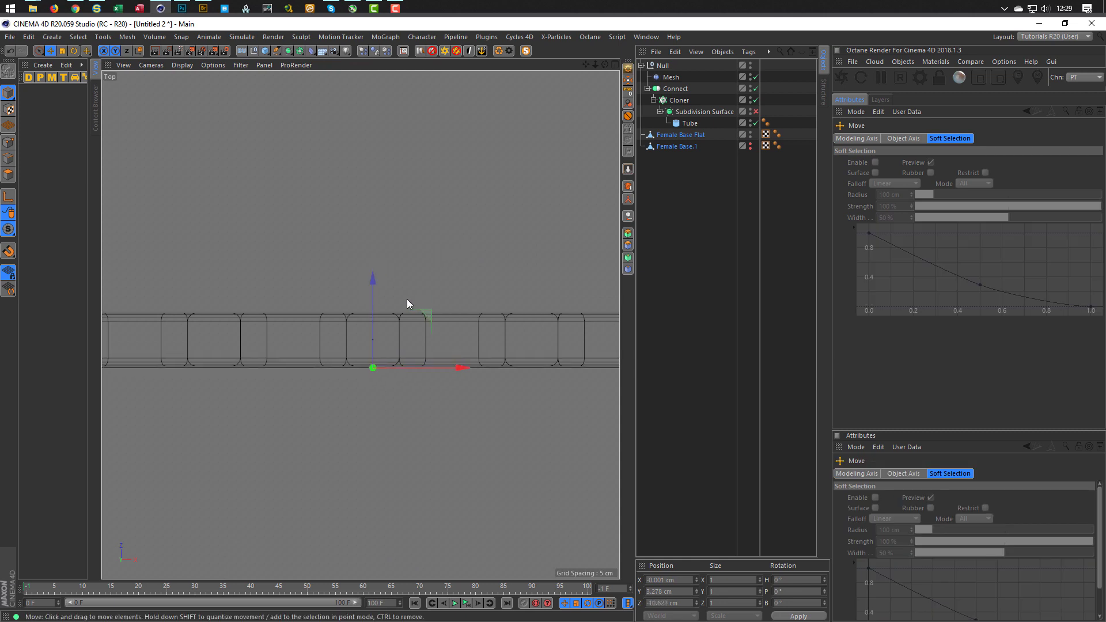
# Return to the Perspective view and select only Female Base Flat
pyautogui.middleClick(500, 301)
pyautogui.middleClick(299, 200)
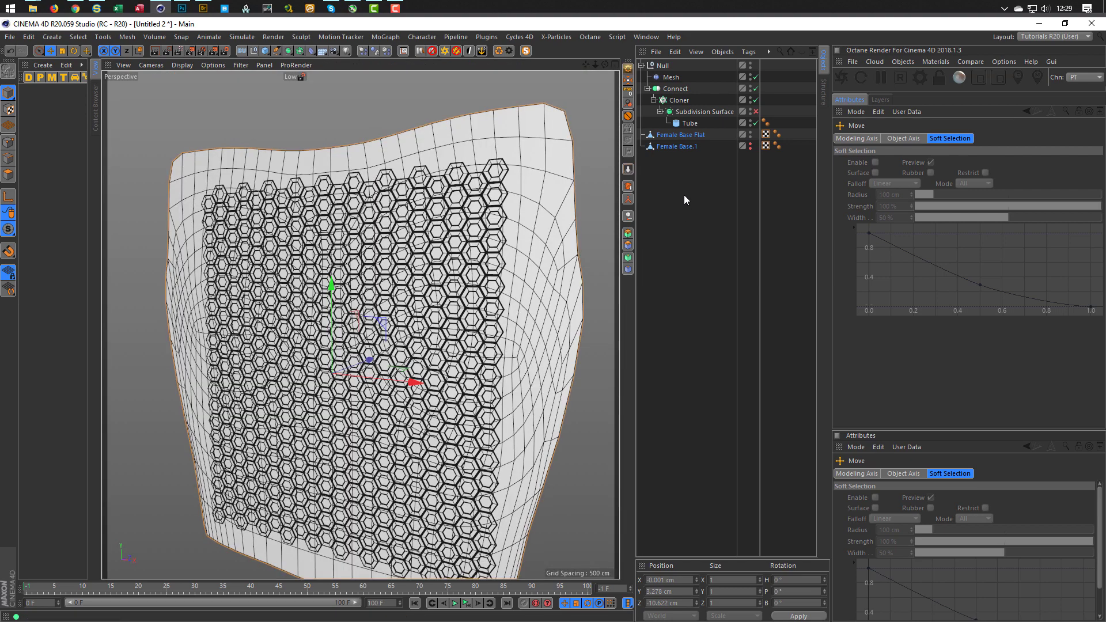
pyautogui.click(680, 135)
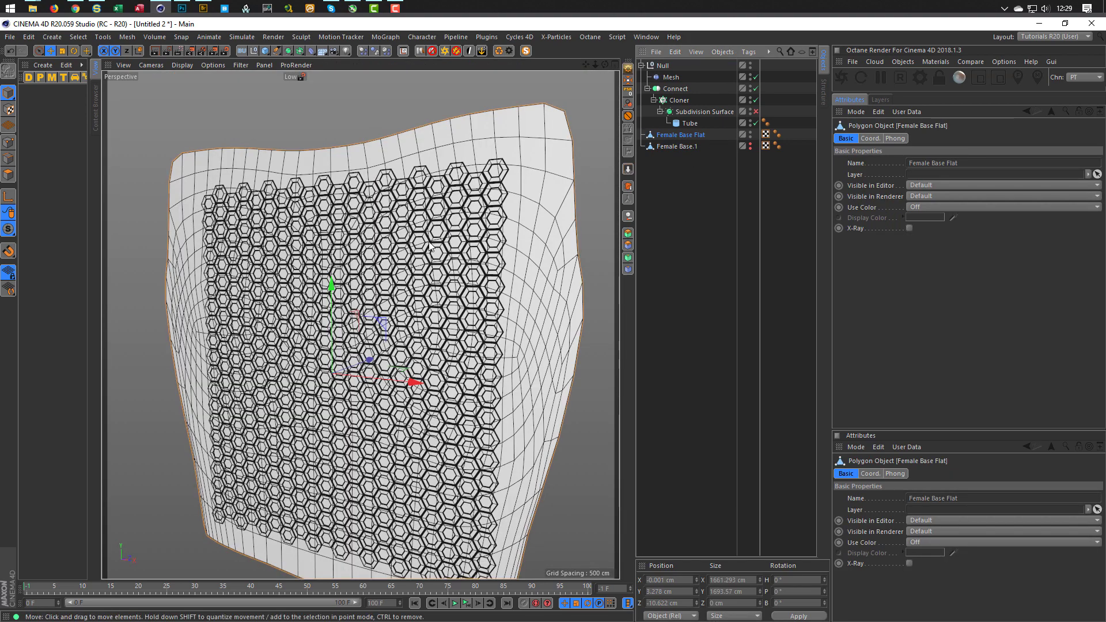
pyautogui.keyDown('alt'); pyautogui.moveTo(507, 219); pyautogui.dragTo(526, 220); pyautogui.keyUp('alt')
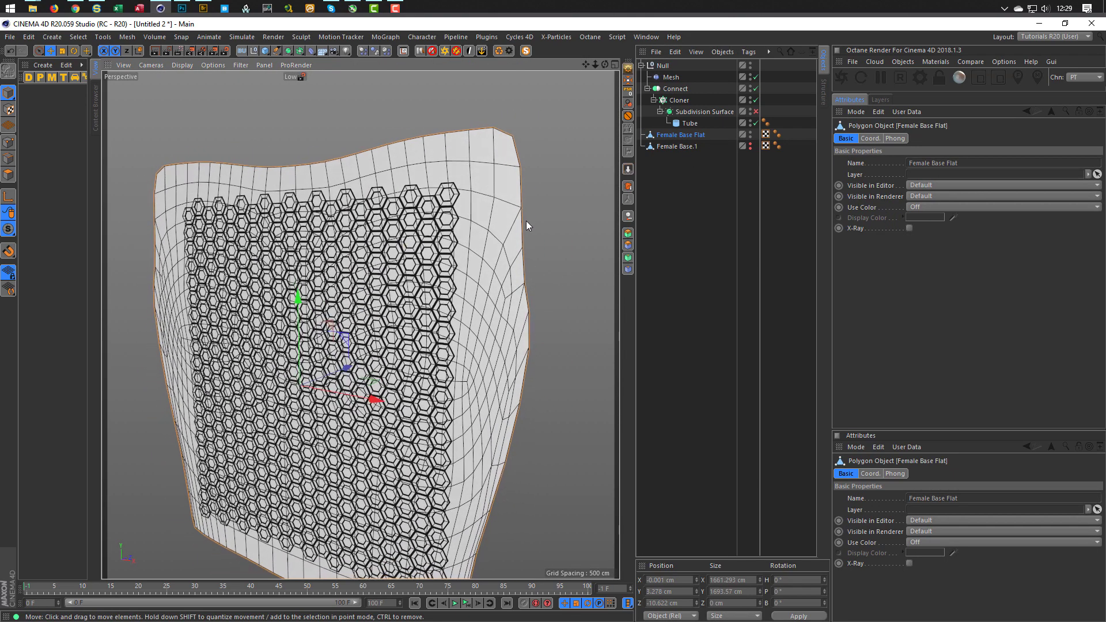
# Wrap Female Base Flat in a Py-Extrude Generator with an Offset of −22 cm
pyautogui.keyDown('alt'); pyautogui.click(628, 237); pyautogui.keyUp('alt')
pyautogui.click(922, 175)
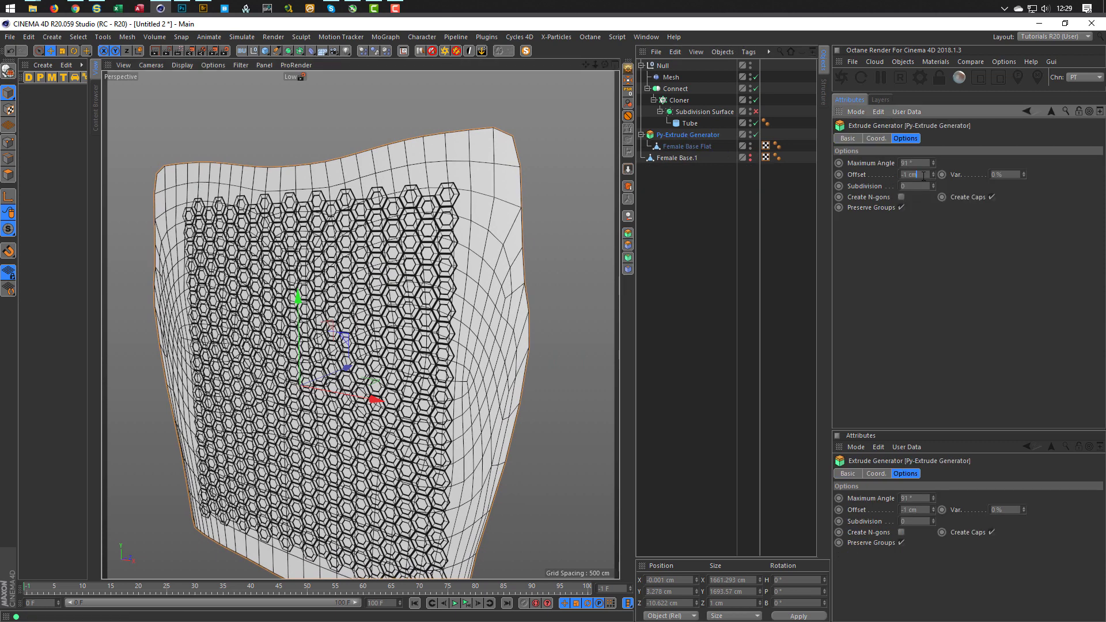
pyautogui.write('-22')
pyautogui.press('Return')
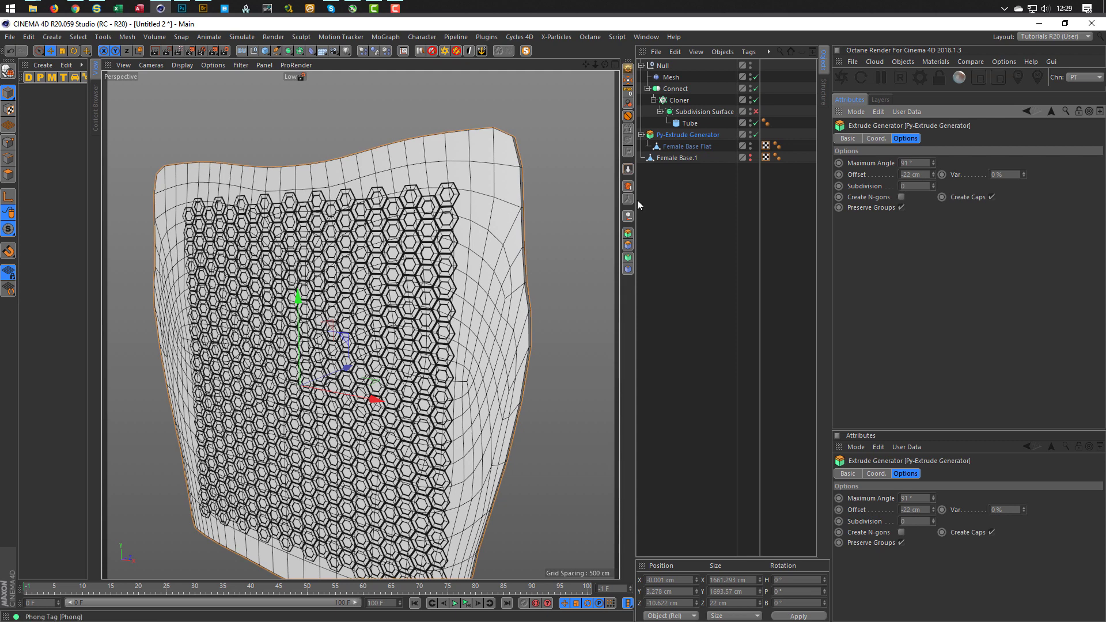
# Nudge the extruded torso to Z −10.8 cm in the Top view, then select the Mesh deformer
pyautogui.middleClick(467, 308)
pyautogui.middleClick(479, 257)
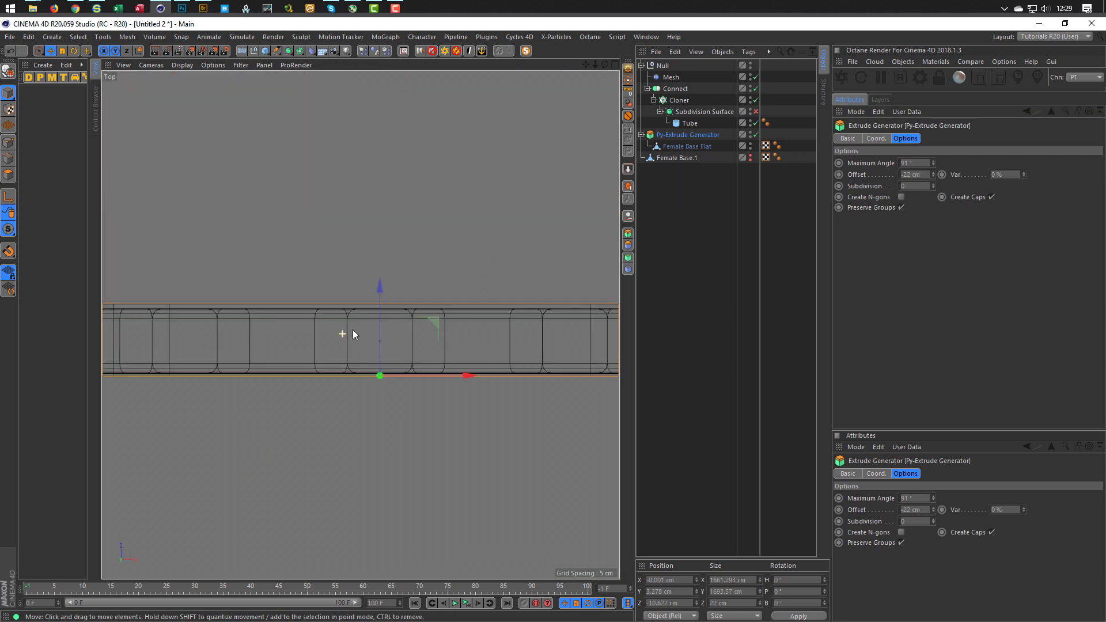
pyautogui.moveTo(382, 288); pyautogui.dragTo(383, 288)
pyautogui.middleClick(385, 296)
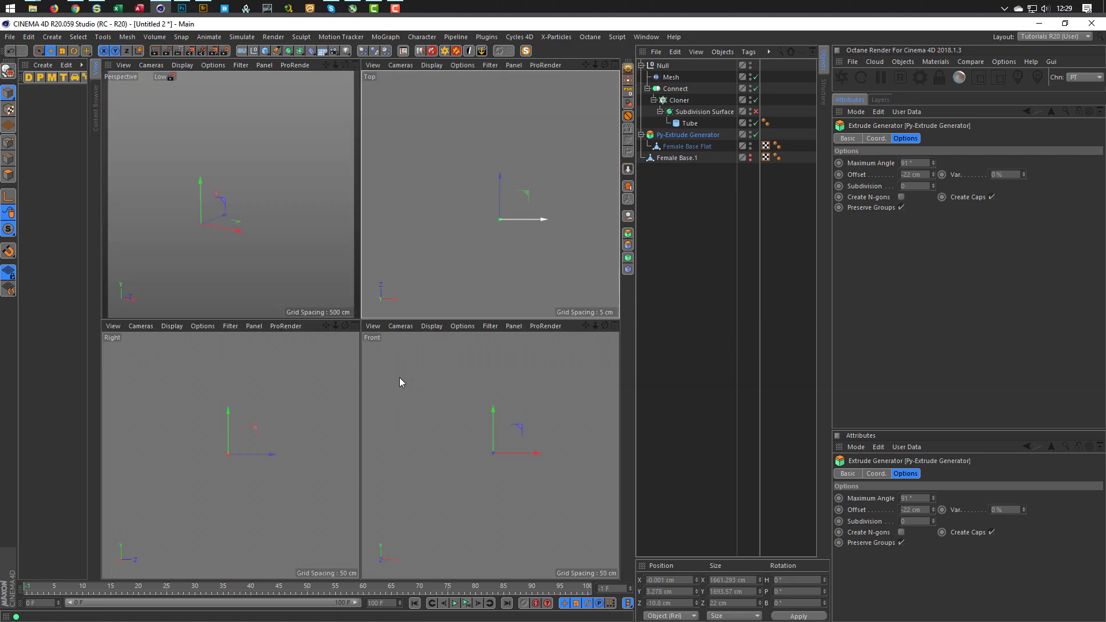
pyautogui.press('F1')
pyautogui.keyDown('alt'); pyautogui.moveTo(496, 296); pyautogui.dragTo(446, 282); pyautogui.keyUp('alt')
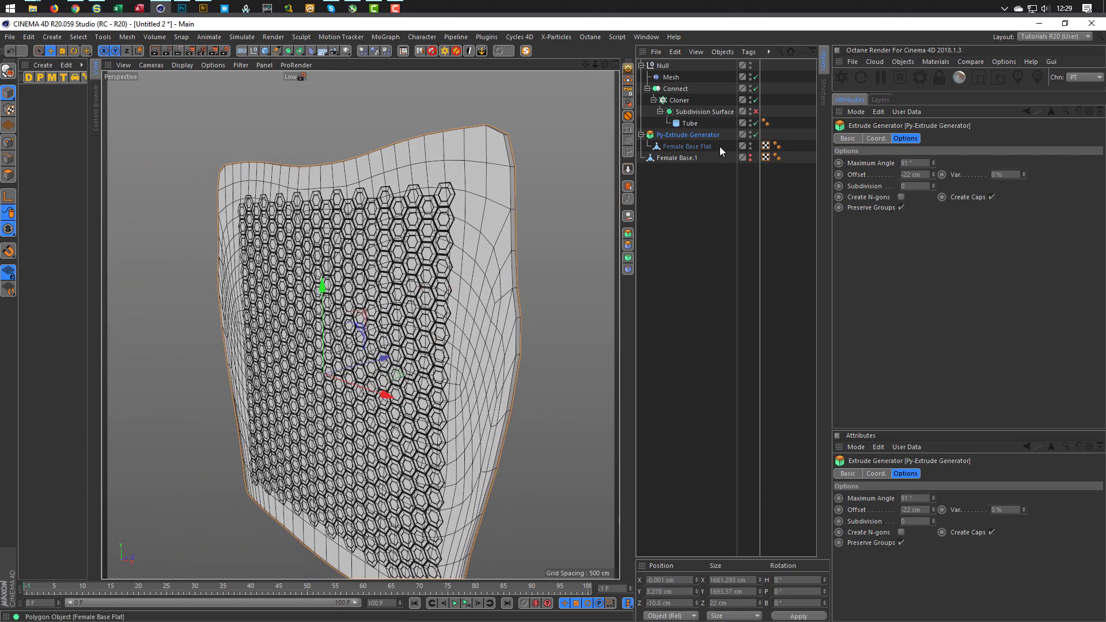
pyautogui.click(674, 78)
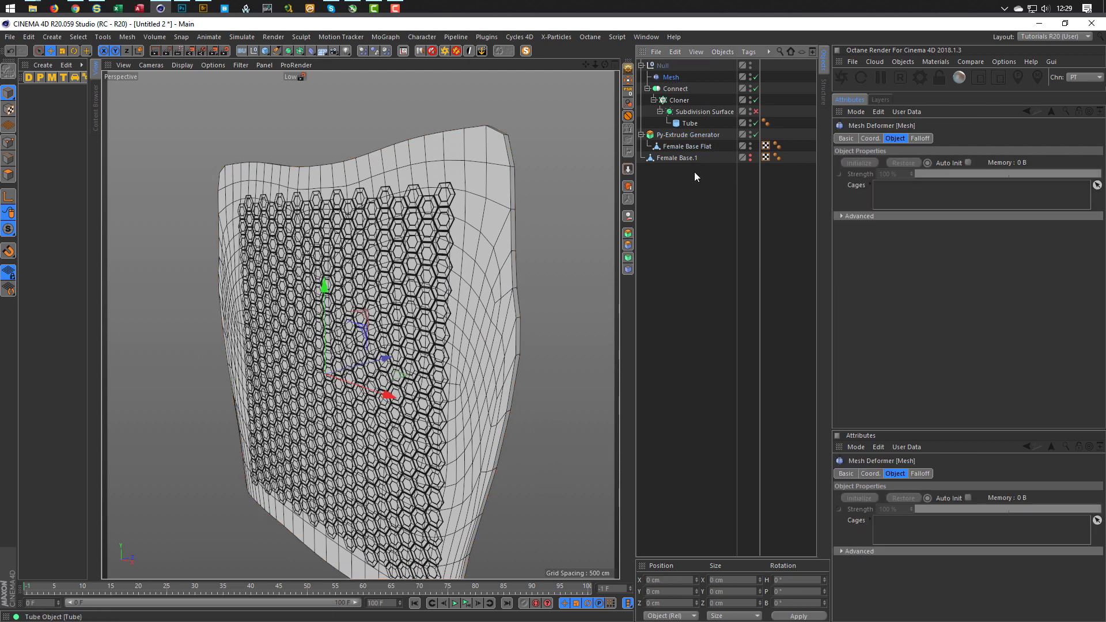
pyautogui.moveTo(685, 136); pyautogui.dragTo(709, 142)
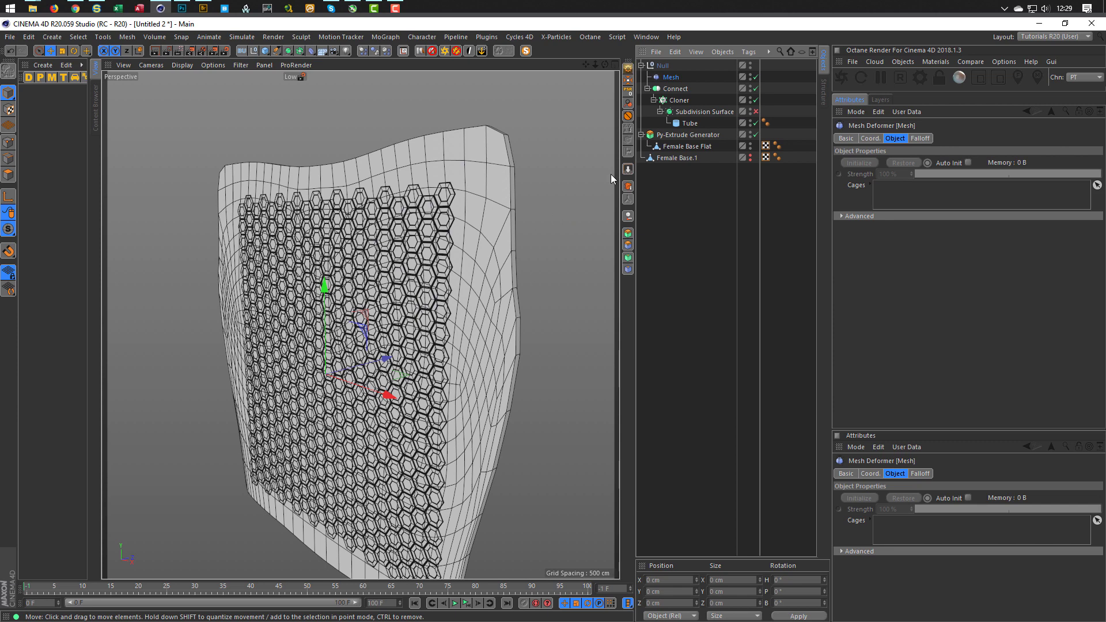
# Add a Pose Morph tag to Female Base Flat with Points enabled and the Advanced settings expanded
pyautogui.rightClick(680, 150)
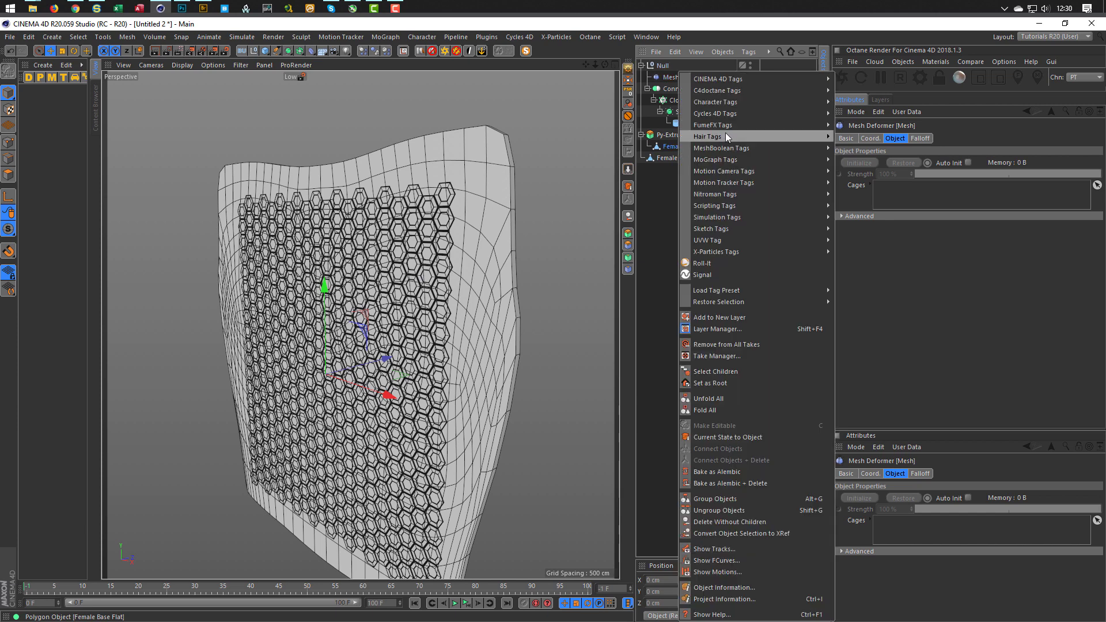
pyautogui.moveTo(765, 101)
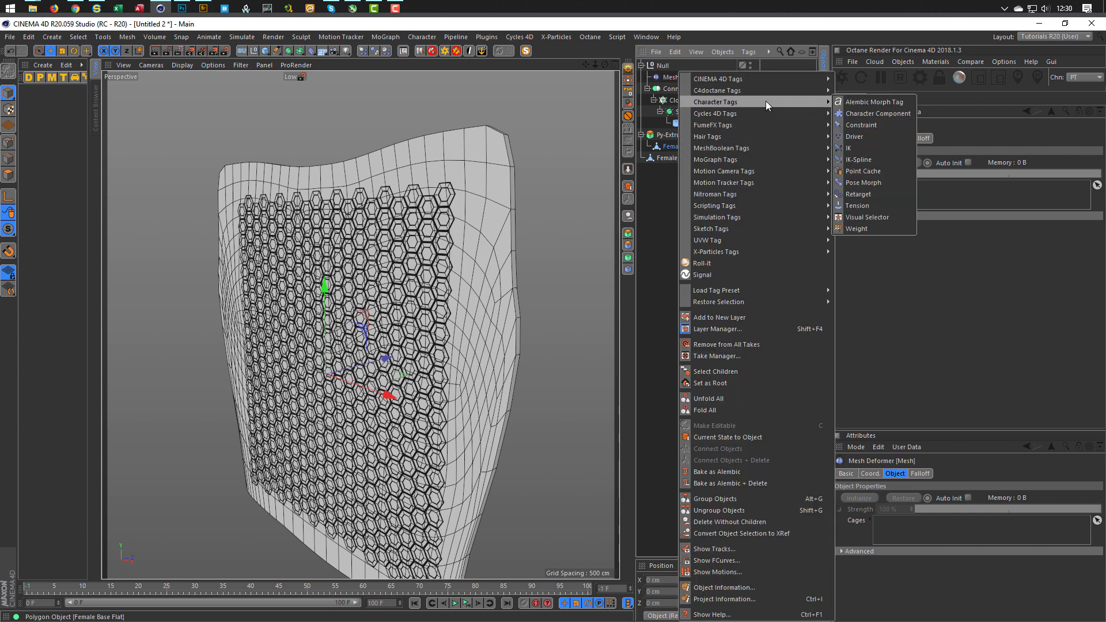
pyautogui.click(869, 183)
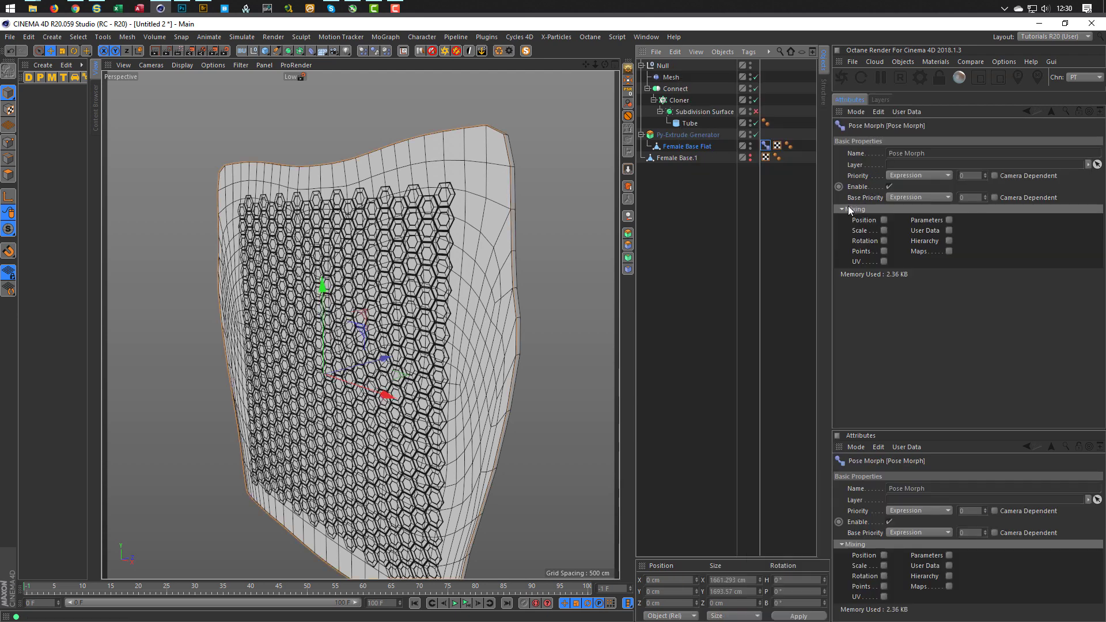
pyautogui.click(883, 251)
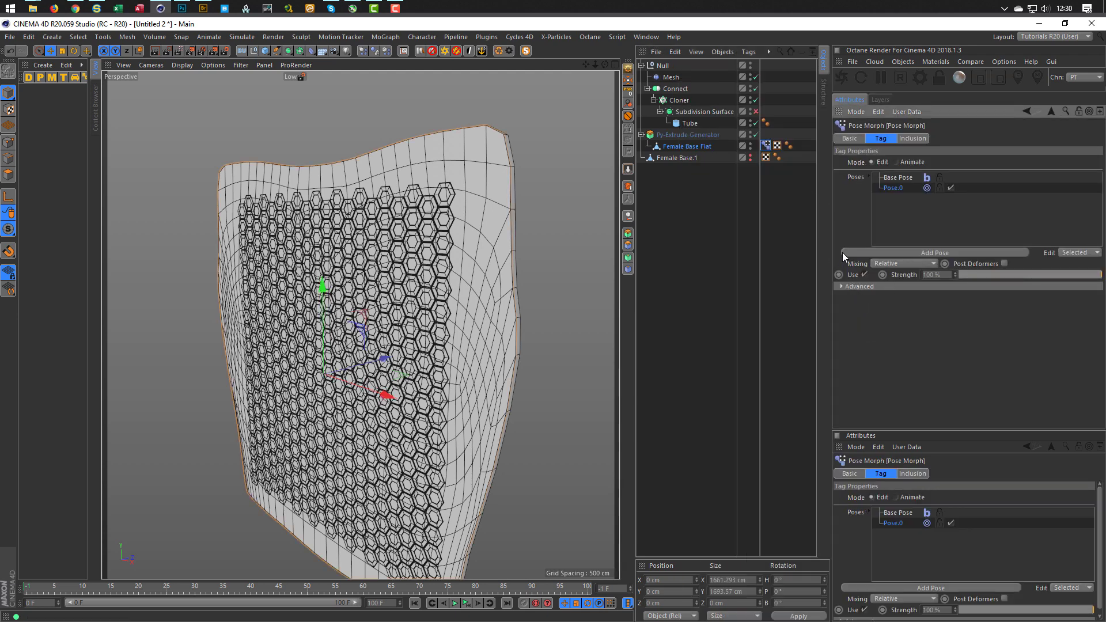
pyautogui.click(858, 286)
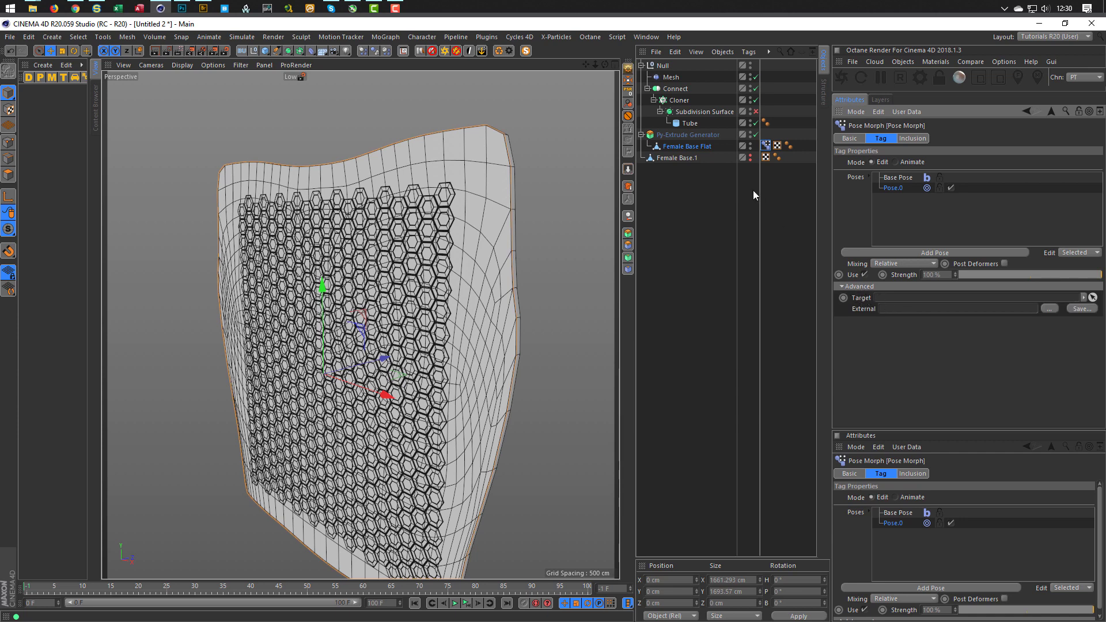
pyautogui.moveTo(689, 158); pyautogui.dragTo(674, 173)
# Set Female Base.1 as the Pose.0 target, switch to Animate mode, and set Strength to 0%
pyautogui.moveTo(806, 319); pyautogui.dragTo(881, 297)
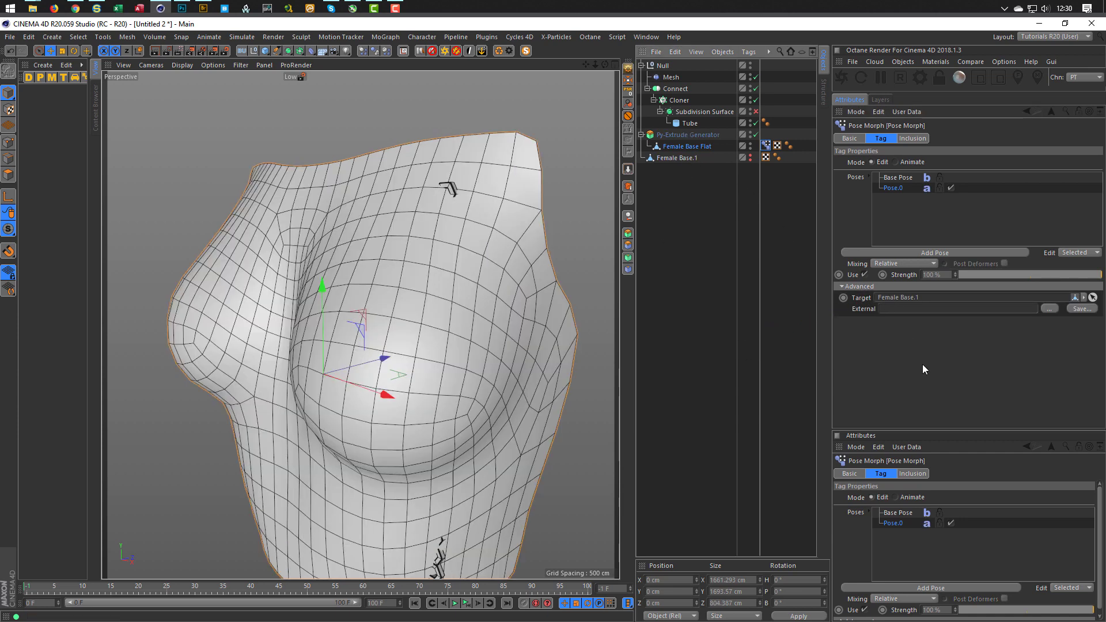
pyautogui.click(896, 163)
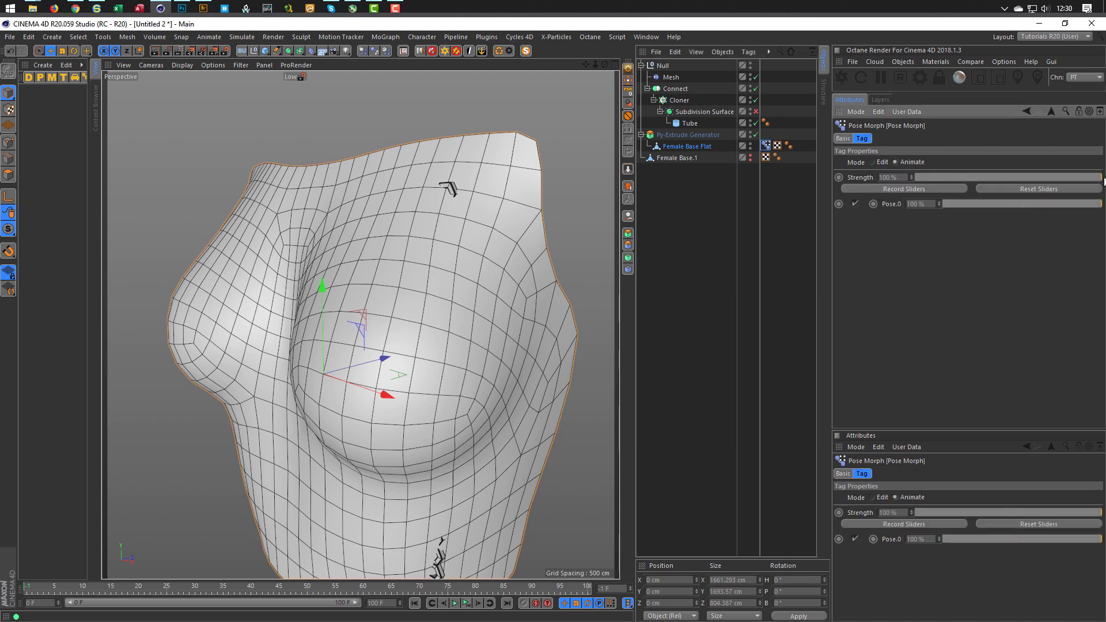
pyautogui.moveTo(1101, 177)
pyautogui.mouseDown()
pyautogui.moveTo(882, 188)
pyautogui.moveTo(1100, 187)
pyautogui.moveTo(845, 192)
pyautogui.moveTo(1094, 198)
pyautogui.moveTo(909, 200)
pyautogui.moveTo(886, 199)
pyautogui.moveTo(980, 187)
pyautogui.moveTo(827, 187)
pyautogui.mouseUp()
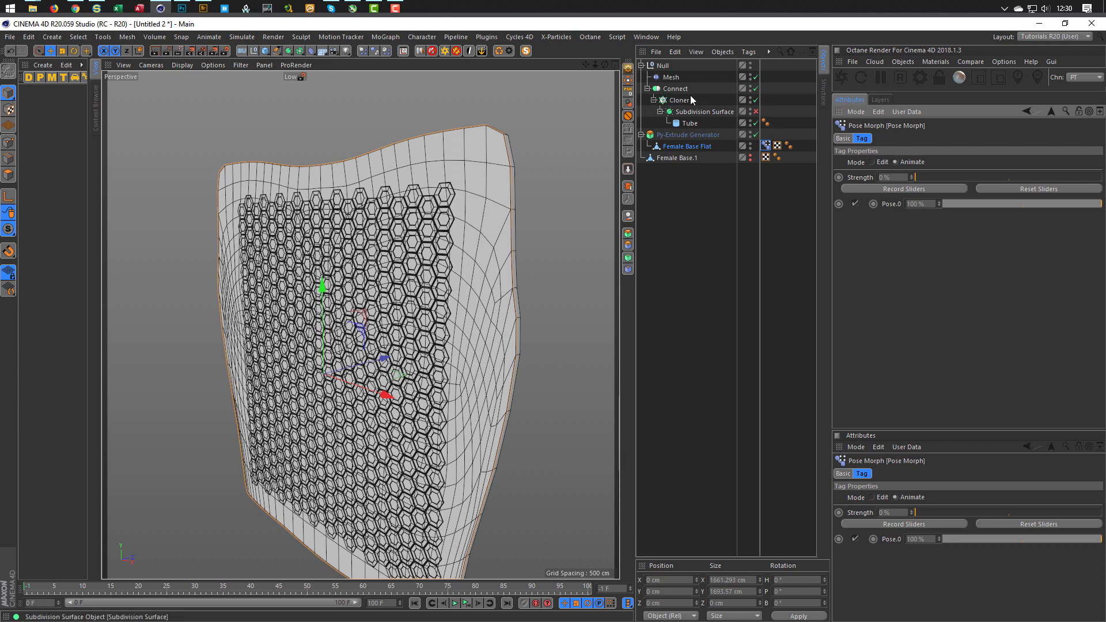
# Put Py-Extrude Generator in the Mesh deformer's Cages field and initialize the binding
pyautogui.click(671, 77)
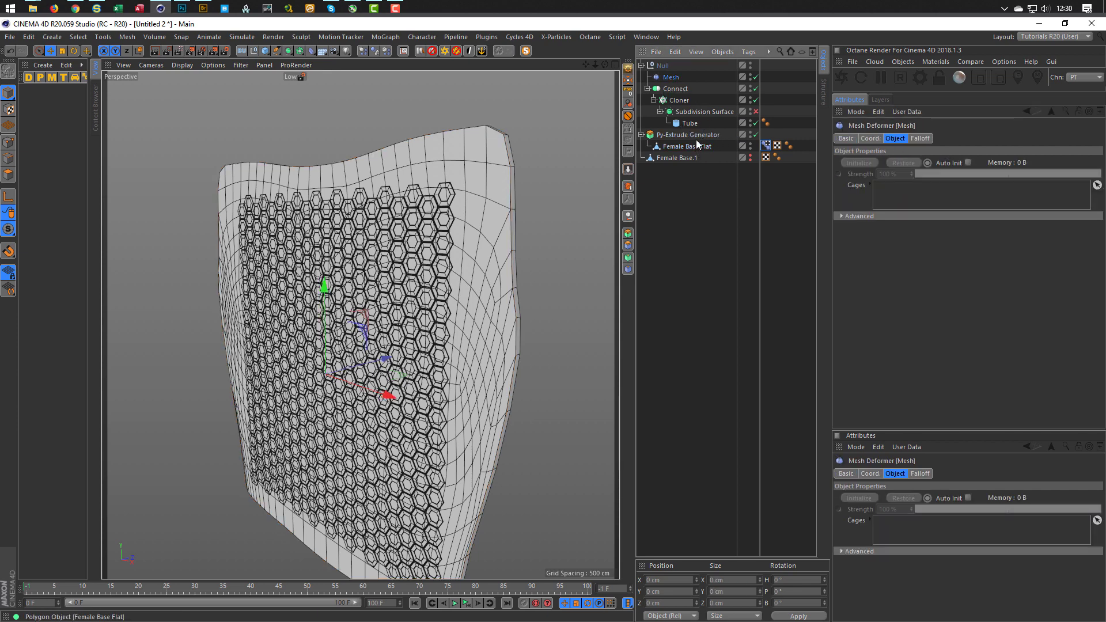
pyautogui.moveTo(669, 137); pyautogui.dragTo(889, 195)
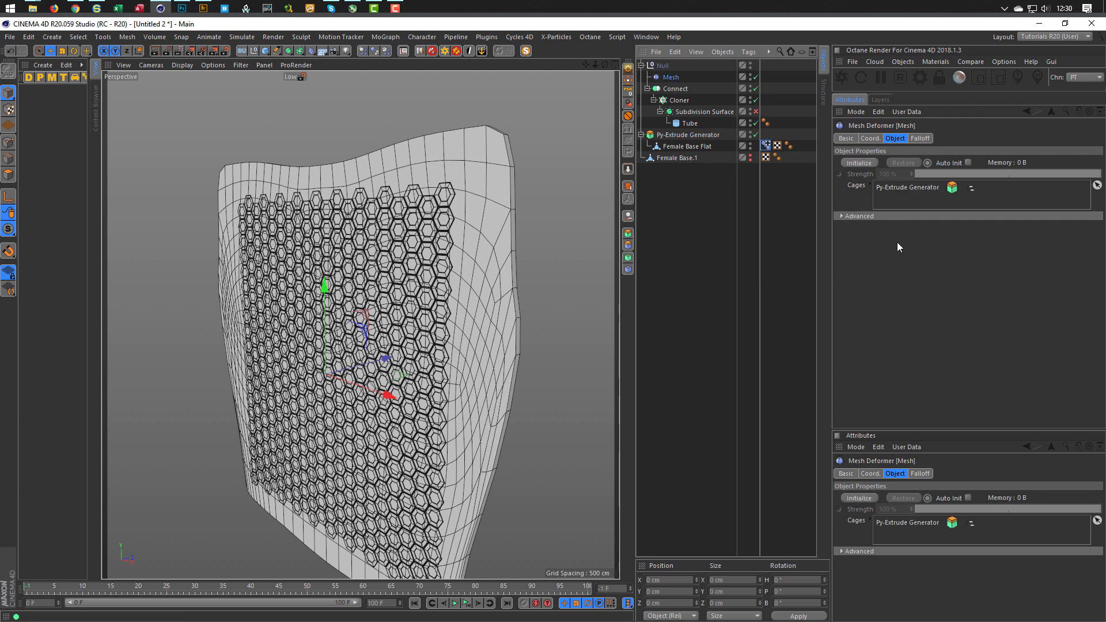
pyautogui.click(859, 163)
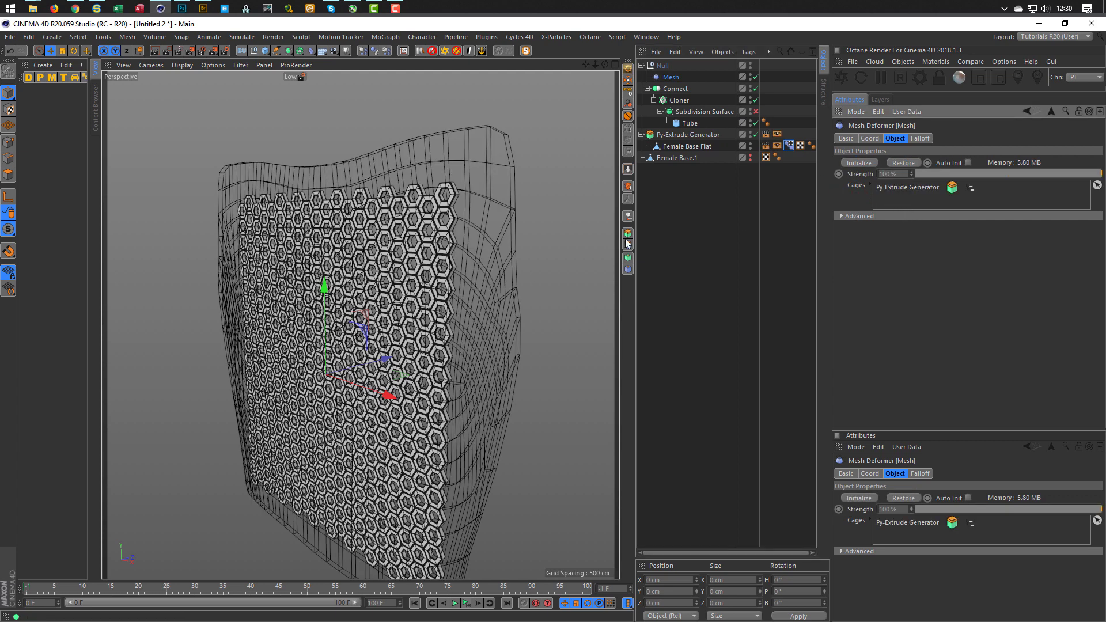
pyautogui.keyDown('alt'); pyautogui.moveTo(489, 259); pyautogui.dragTo(433, 261); pyautogui.keyUp('alt')
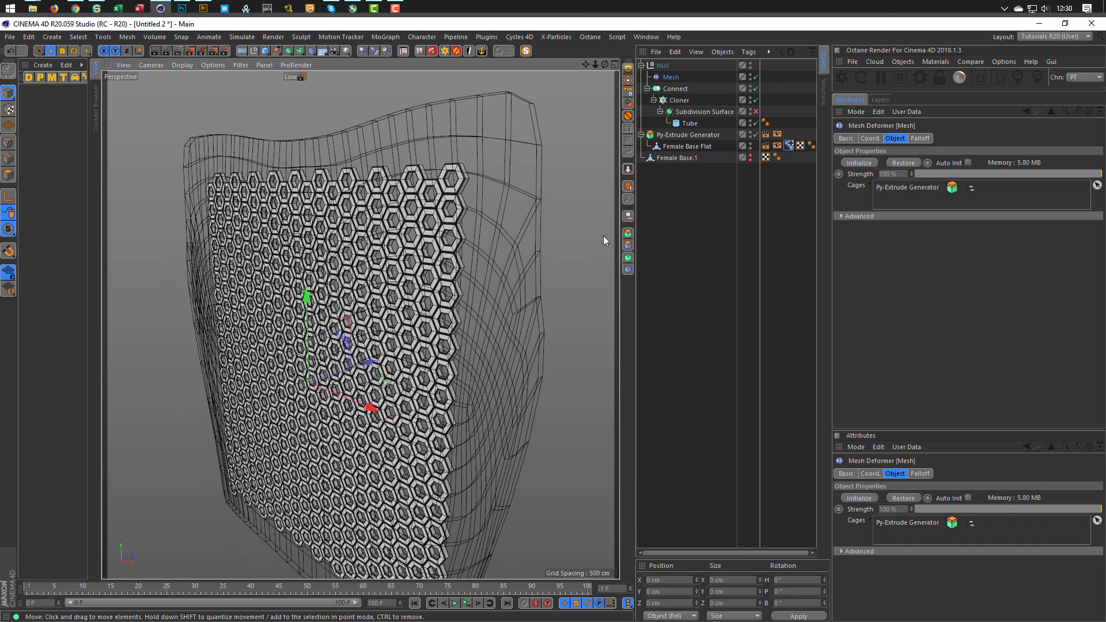
pyautogui.click(788, 145)
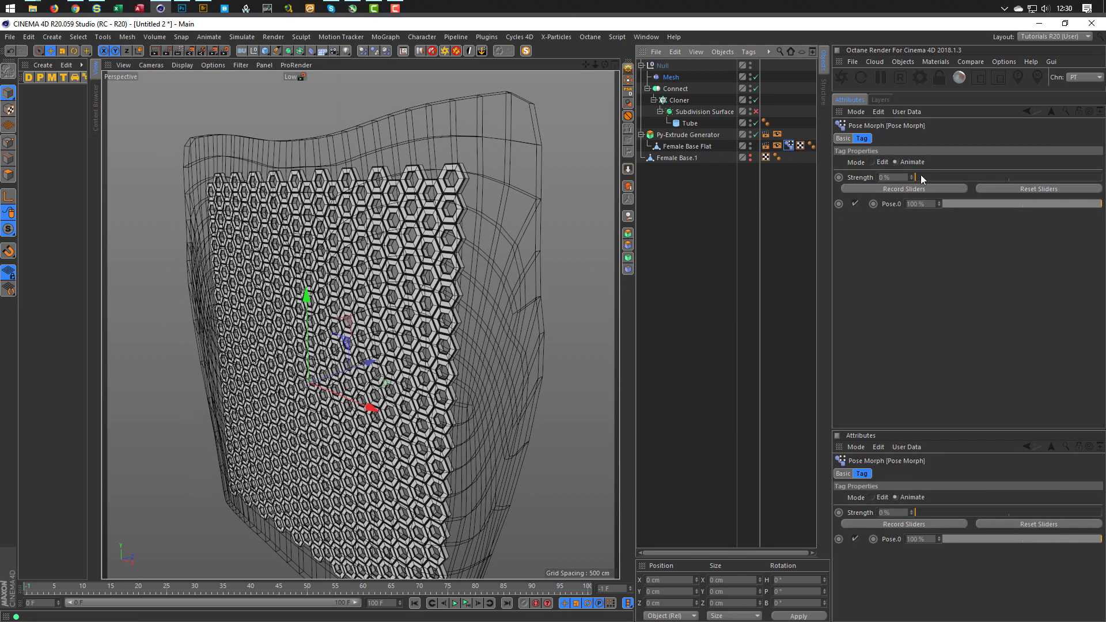
# Preview the morph at full strength while orbiting the torso, then set Strength back to 0%
pyautogui.moveTo(919, 177); pyautogui.dragTo(1103, 197)
pyautogui.keyDown('alt'); pyautogui.moveTo(442, 340); pyautogui.dragTo(413, 320); pyautogui.keyUp('alt')
pyautogui.scroll(5, 385, 289)
pyautogui.scroll(-6, 406, 301)
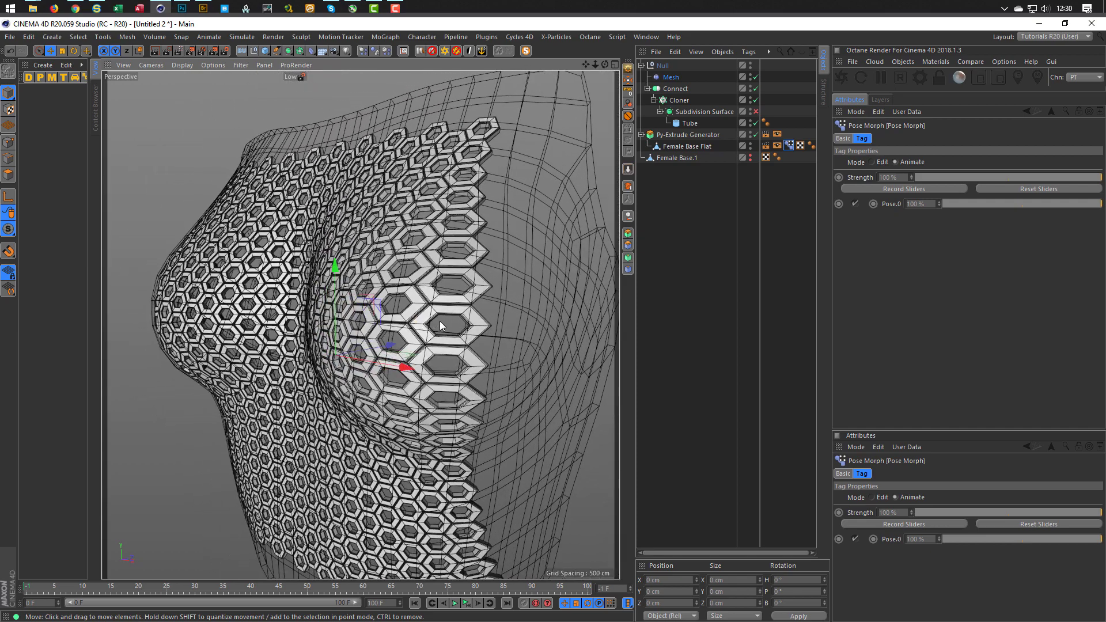
pyautogui.keyDown('alt'); pyautogui.moveTo(440, 320); pyautogui.dragTo(364, 309); pyautogui.keyUp('alt')
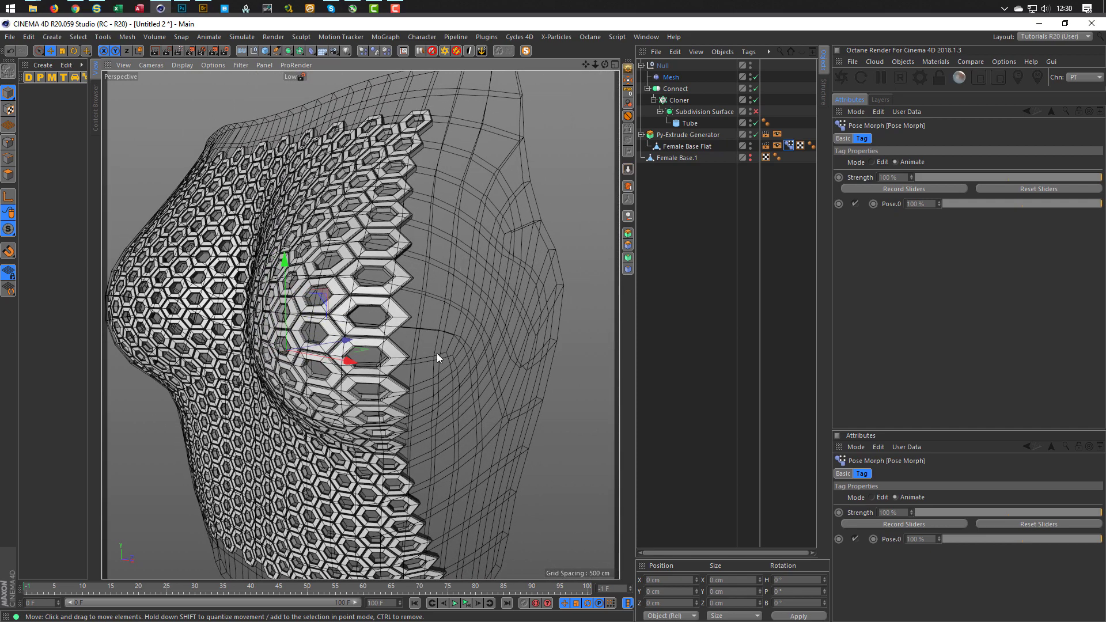
pyautogui.keyDown('alt'); pyautogui.moveTo(442, 220); pyautogui.dragTo(486, 309); pyautogui.keyUp('alt')
pyautogui.keyDown('alt'); pyautogui.moveTo(375, 285); pyautogui.dragTo(362, 162); pyautogui.keyUp('alt')
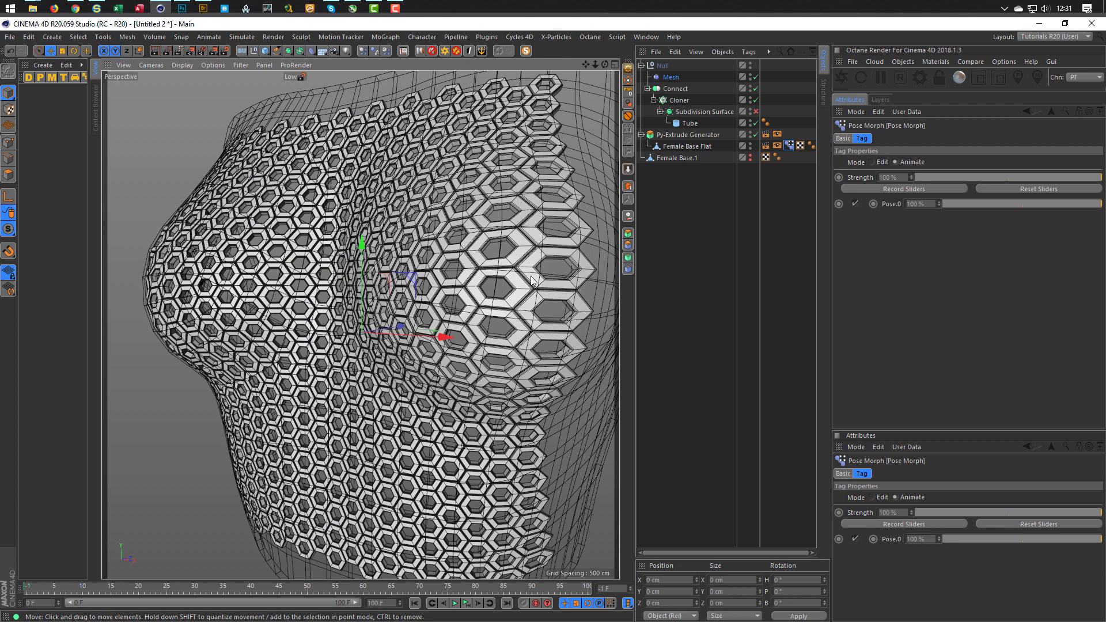
pyautogui.keyDown('alt'); pyautogui.moveTo(530, 280); pyautogui.dragTo(441, 276); pyautogui.keyUp('alt')
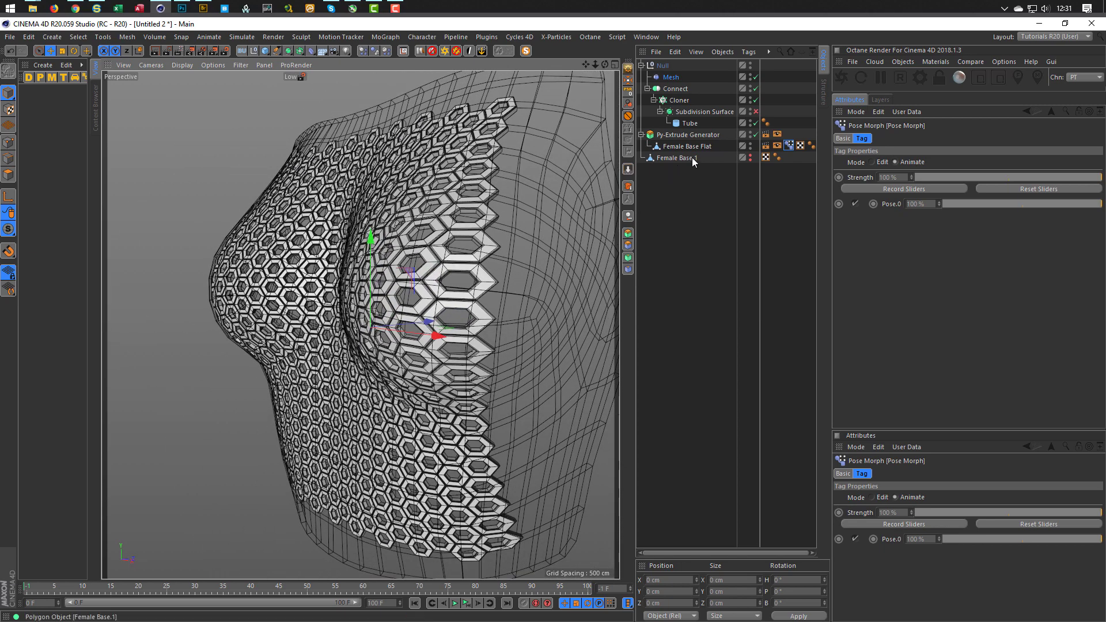
pyautogui.moveTo(1020, 175); pyautogui.dragTo(885, 250)
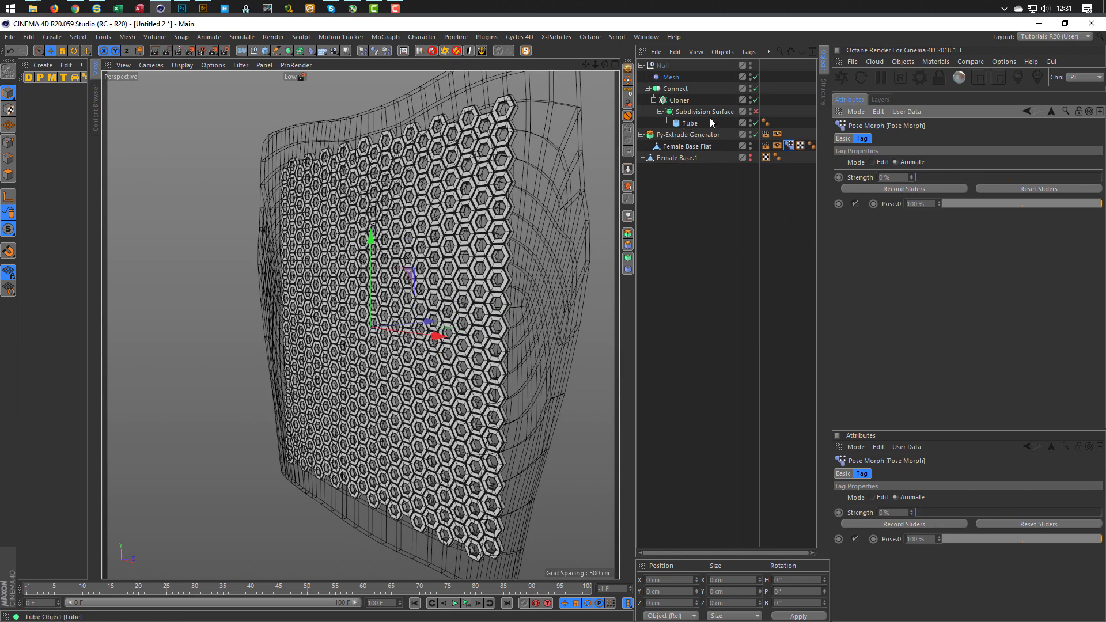
# Enable the Subdivision Surface with a lower Subdivision Editor level and re-initialize the Mesh deformer
pyautogui.click(756, 111)
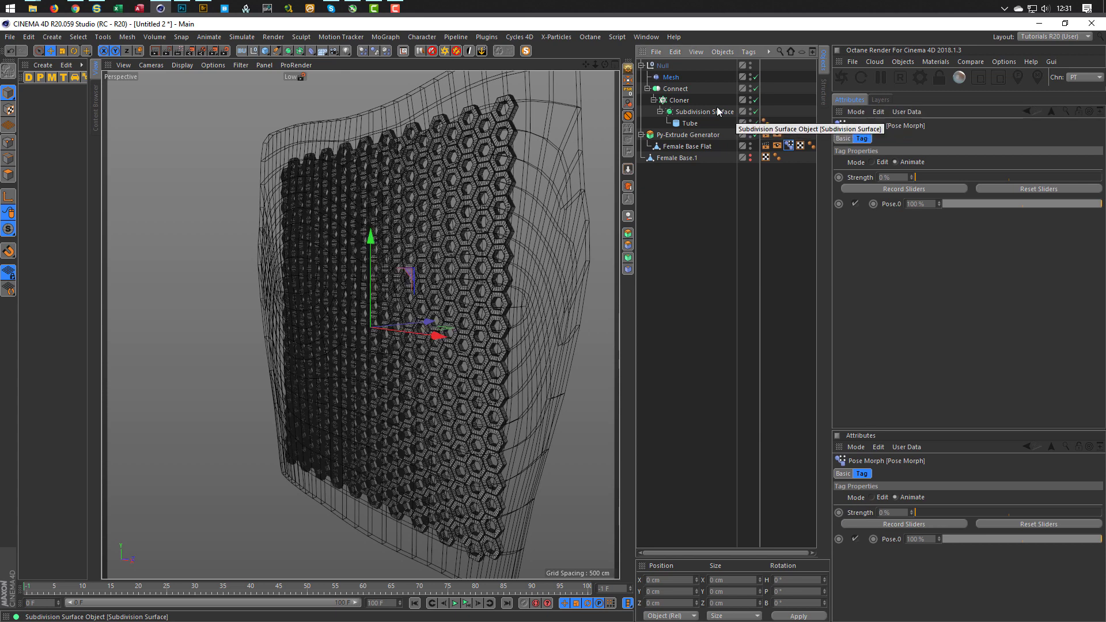
pyautogui.click(700, 114)
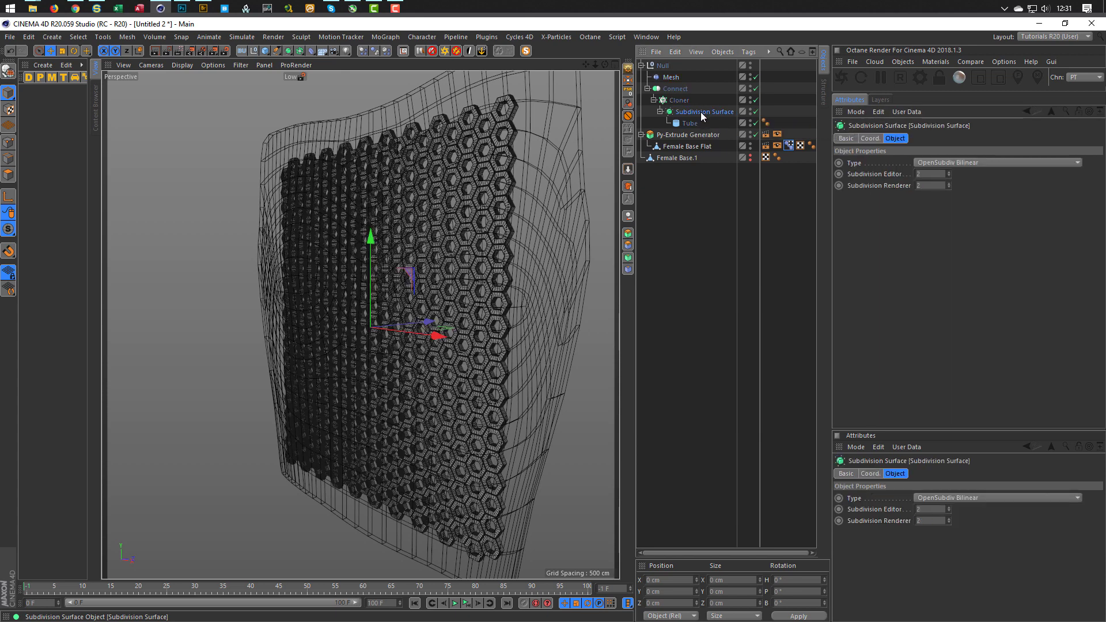
pyautogui.click(948, 173)
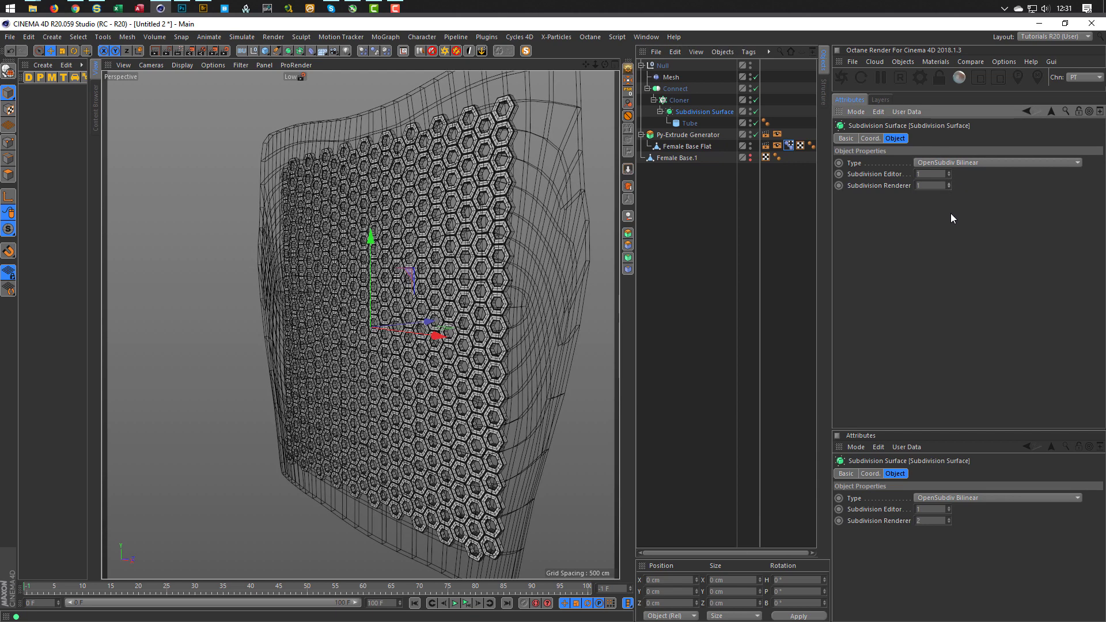
pyautogui.keyDown('alt'); pyautogui.moveTo(461, 161); pyautogui.dragTo(419, 176); pyautogui.keyUp('alt')
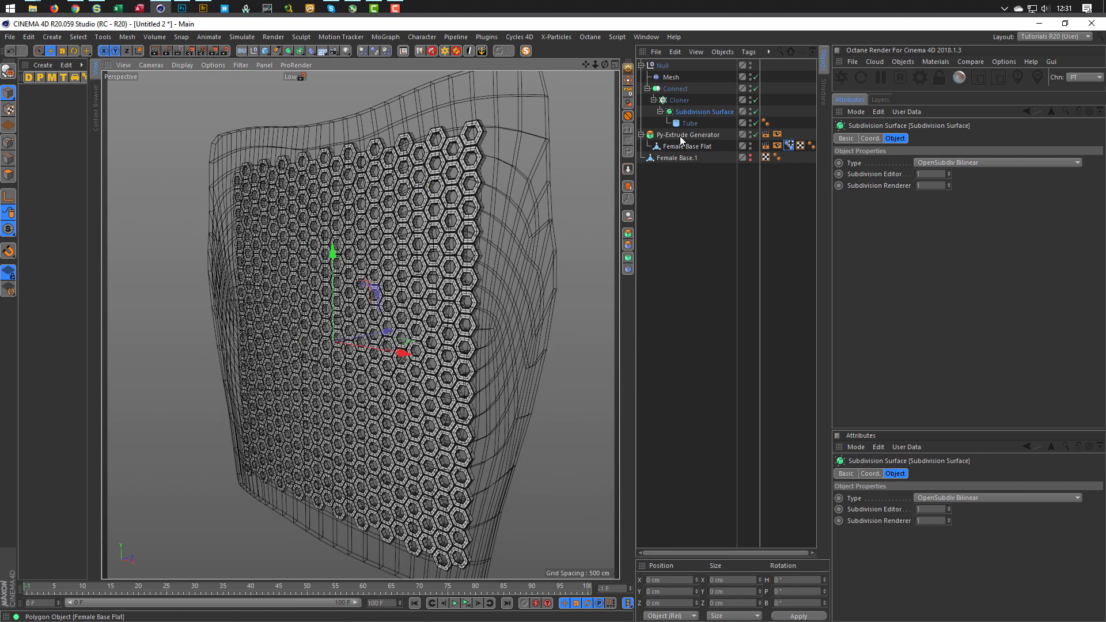
pyautogui.click(673, 81)
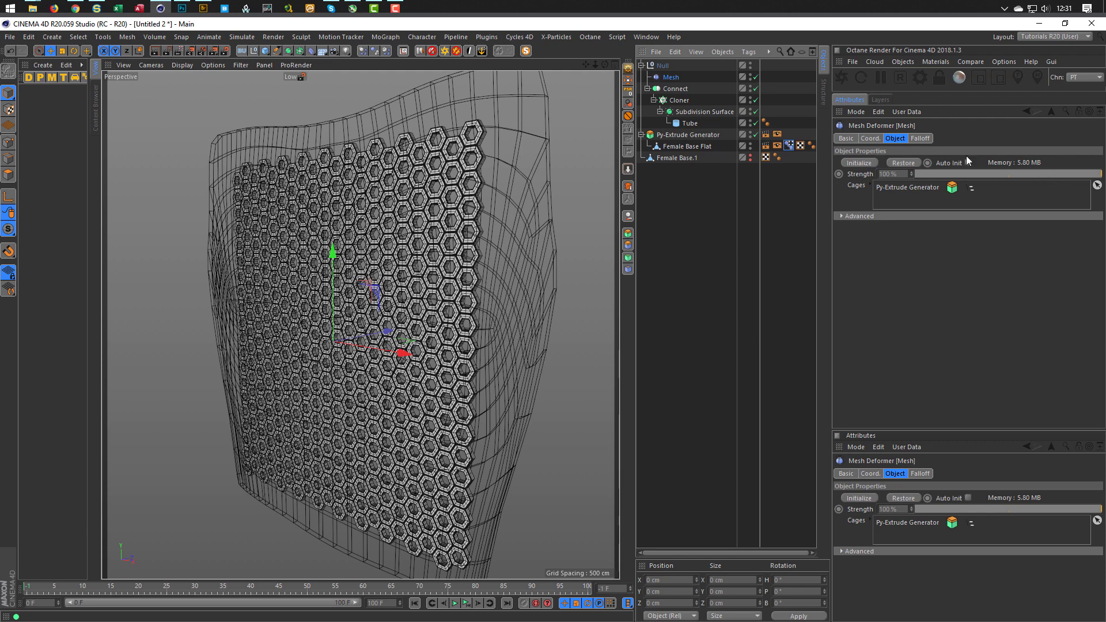
pyautogui.click(860, 164)
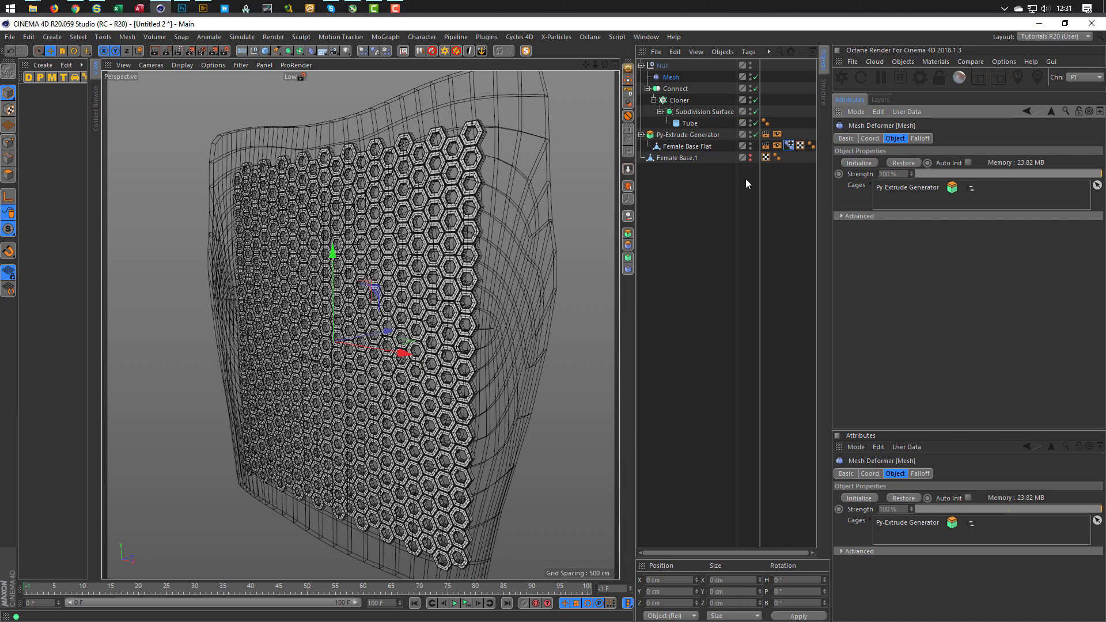
pyautogui.click(777, 157)
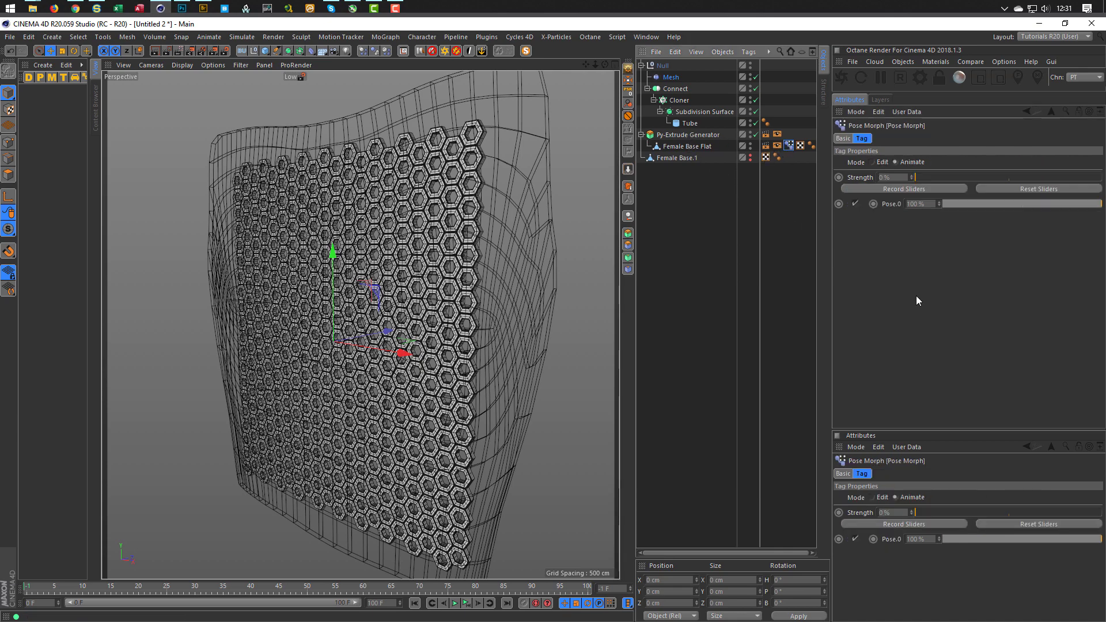
# Raise Pose Morph Strength to 100% and view the wrapped hexagons head-on
pyautogui.moveTo(921, 176); pyautogui.dragTo(1105, 200)
pyautogui.scroll(6, 365, 305)
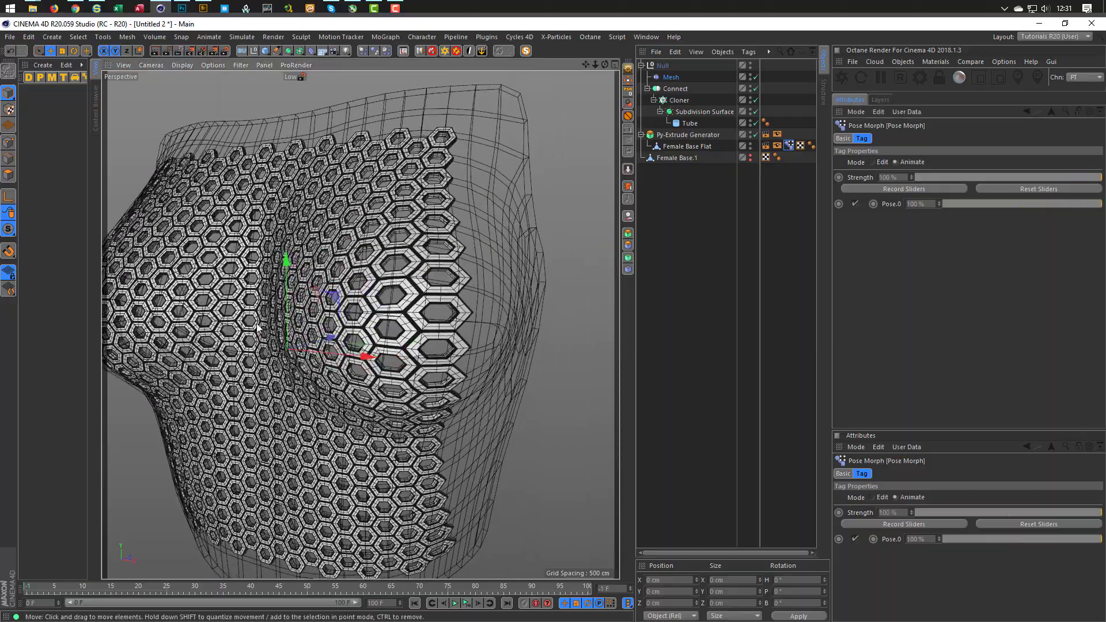
pyautogui.keyDown('alt'); pyautogui.moveTo(365, 306); pyautogui.dragTo(328, 296); pyautogui.keyUp('alt')
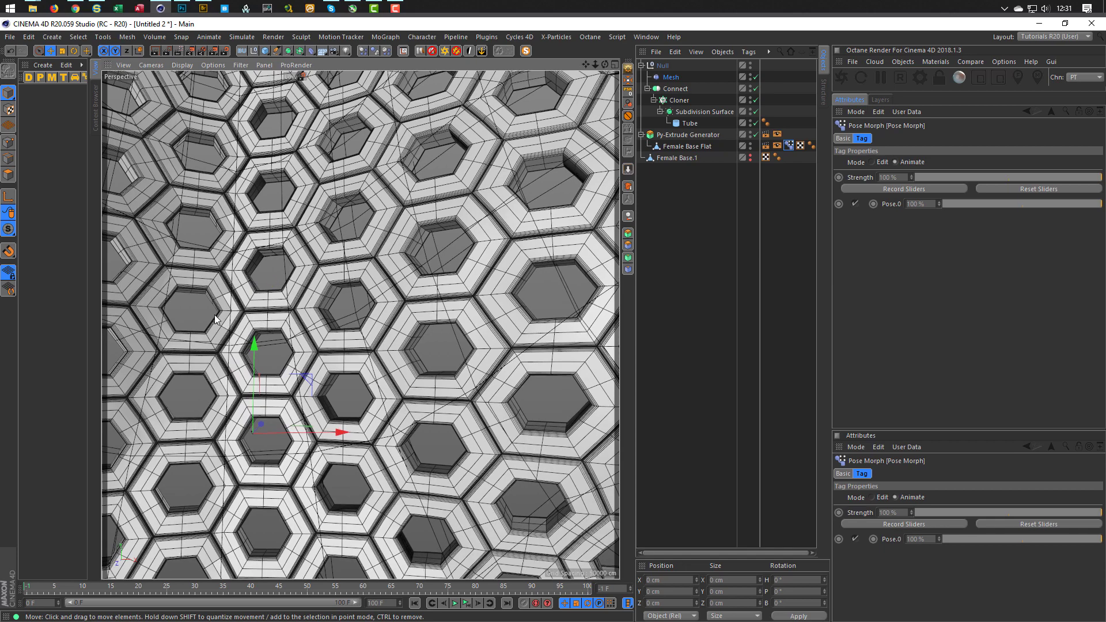
pyautogui.scroll(4, 230, 316)
pyautogui.moveTo(246, 316)
pyautogui.keyDown('alt'); pyautogui.mouseDown()
pyautogui.moveTo(296, 327)
pyautogui.moveTo(257, 316)
pyautogui.mouseUp(); pyautogui.keyUp('alt')
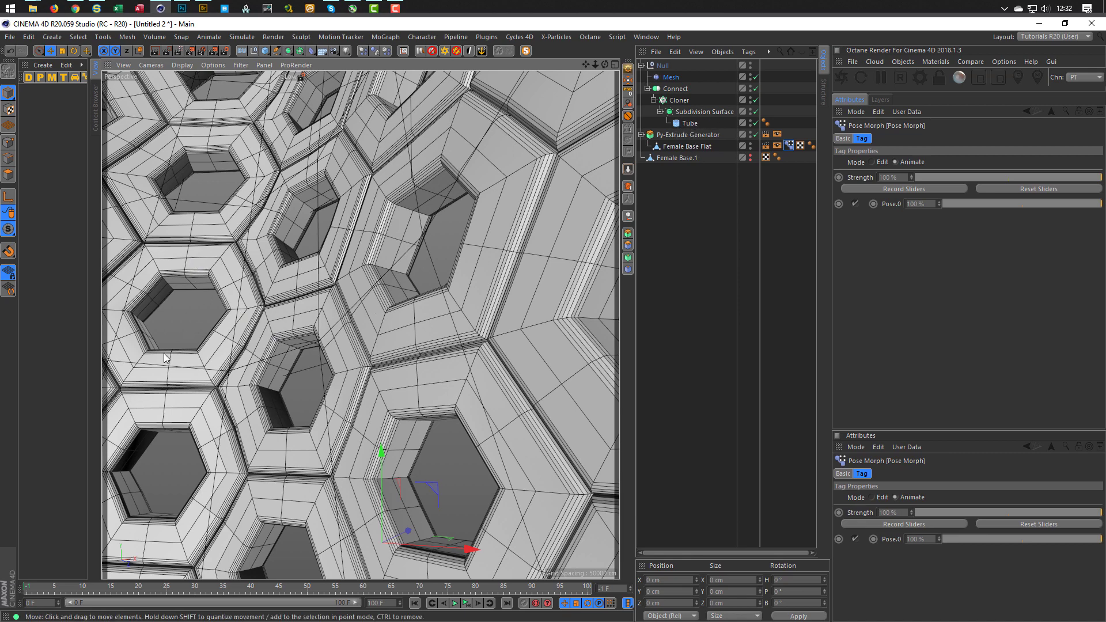
# Inspect the covered torso from another angle and enlarge the second Attributes panel
pyautogui.scroll(-3, 270, 313)
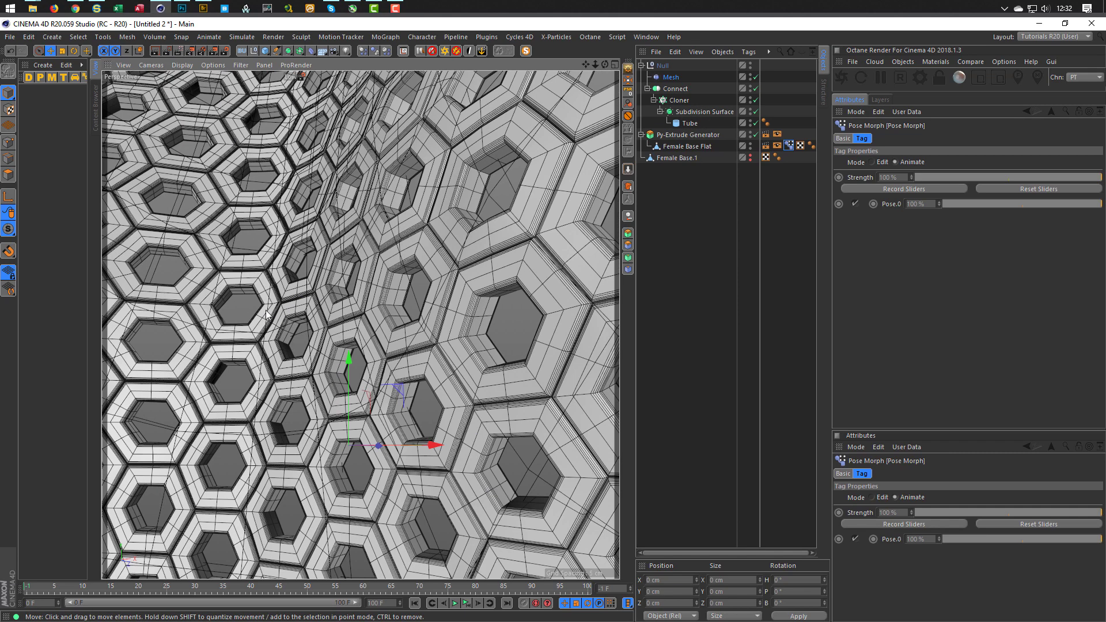
pyautogui.scroll(-8, 266, 314)
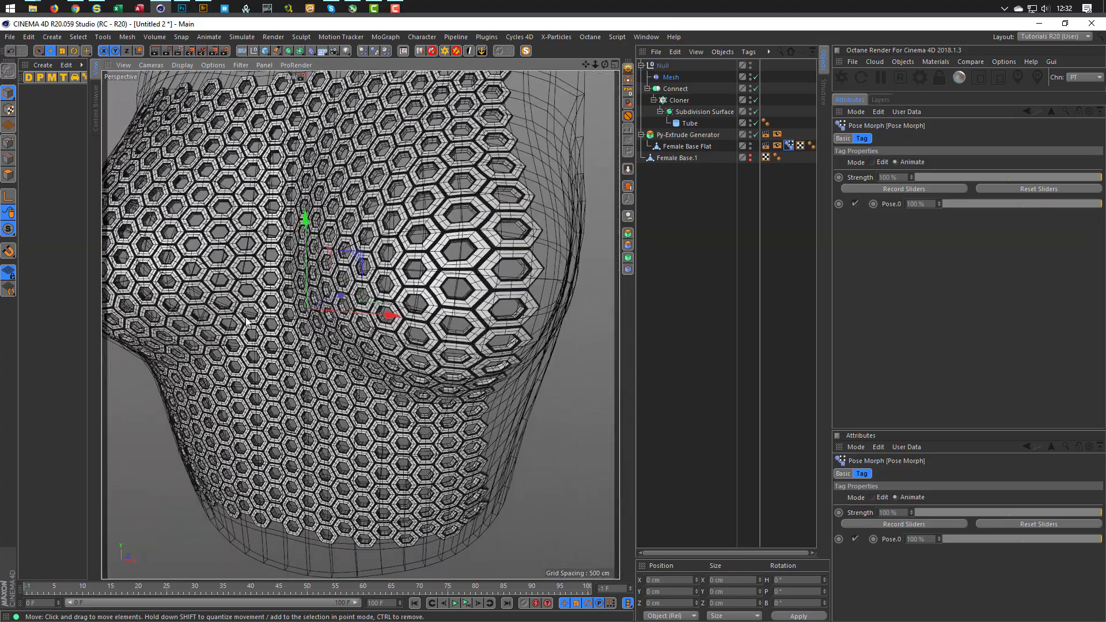
pyautogui.keyDown('alt'); pyautogui.moveTo(246, 320); pyautogui.dragTo(311, 314); pyautogui.keyUp('alt')
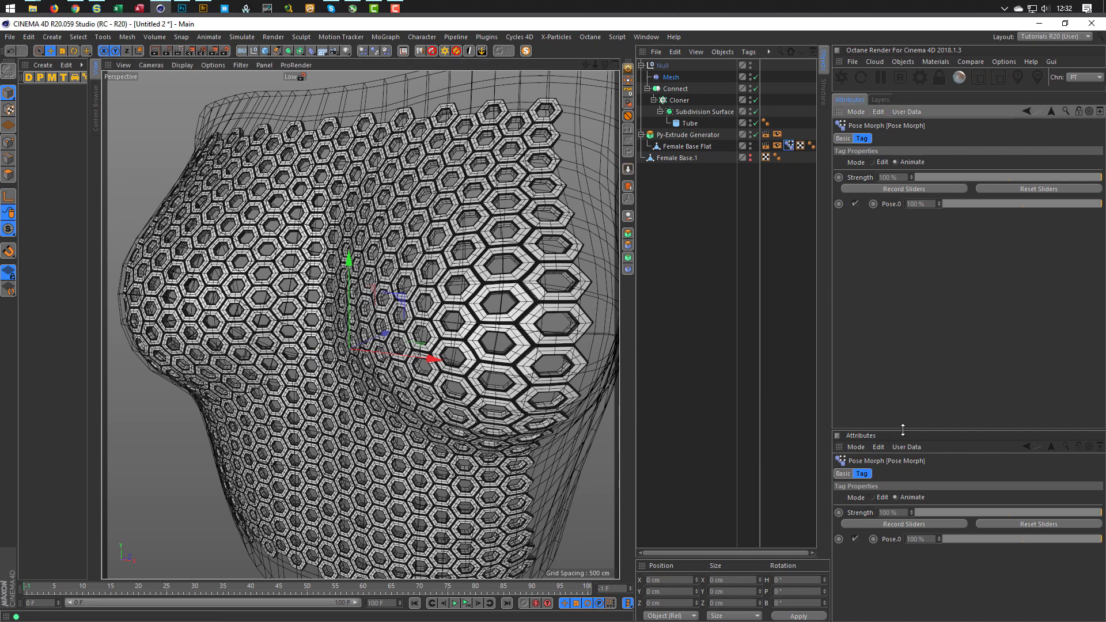
pyautogui.moveTo(903, 429); pyautogui.dragTo(903, 341)
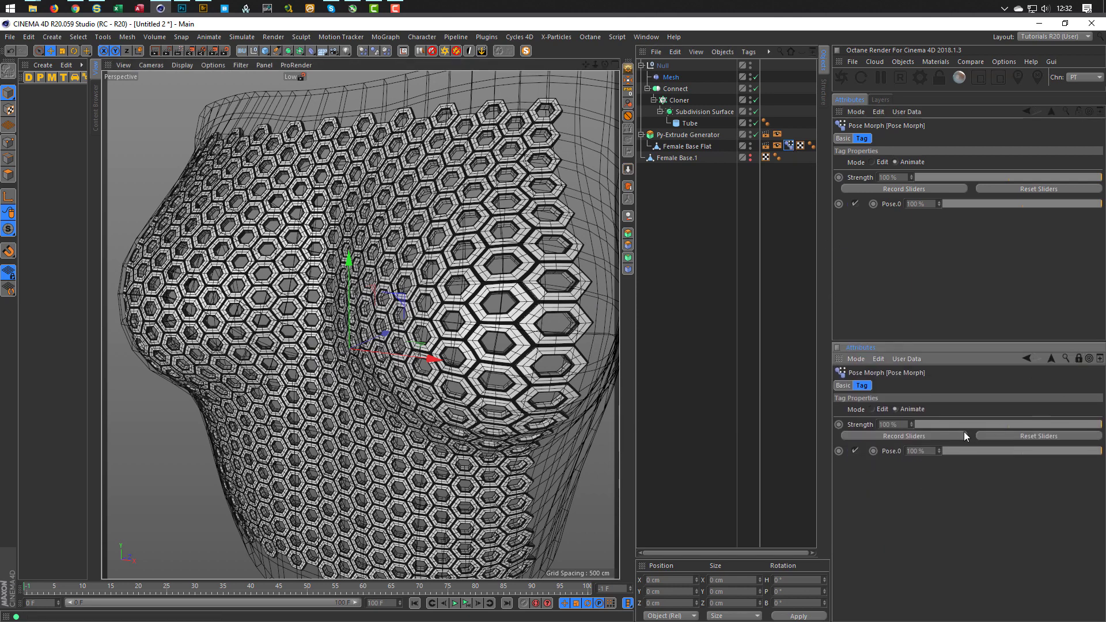
# Set Pose Morph Strength to 0% and Subdivision Surface Editor and Renderer levels to 2
pyautogui.moveTo(1013, 424); pyautogui.dragTo(869, 423)
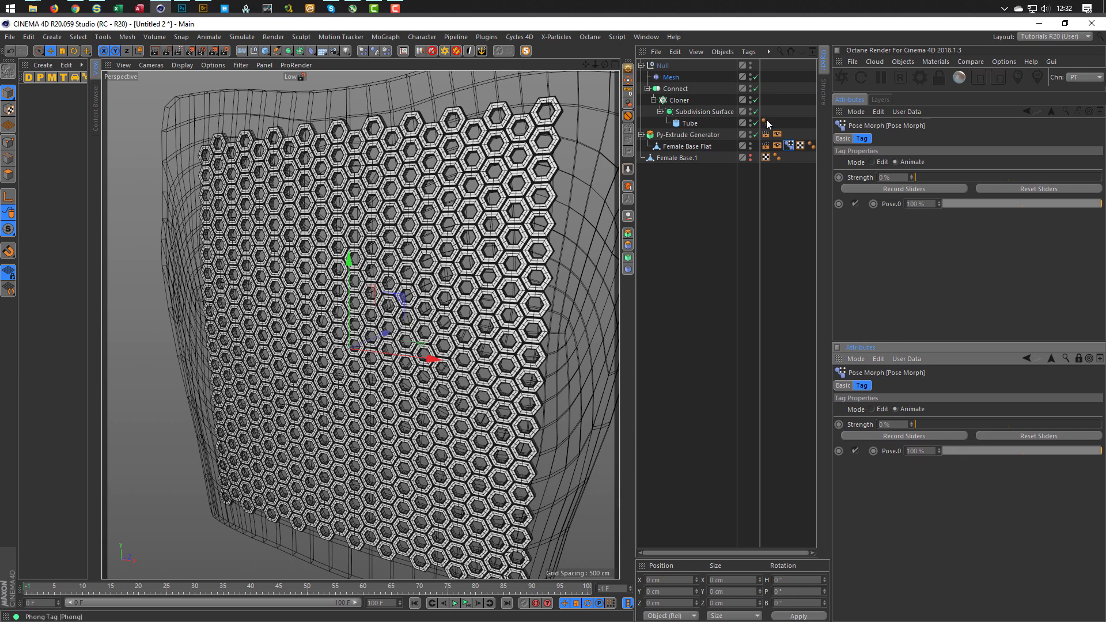
pyautogui.click(704, 112)
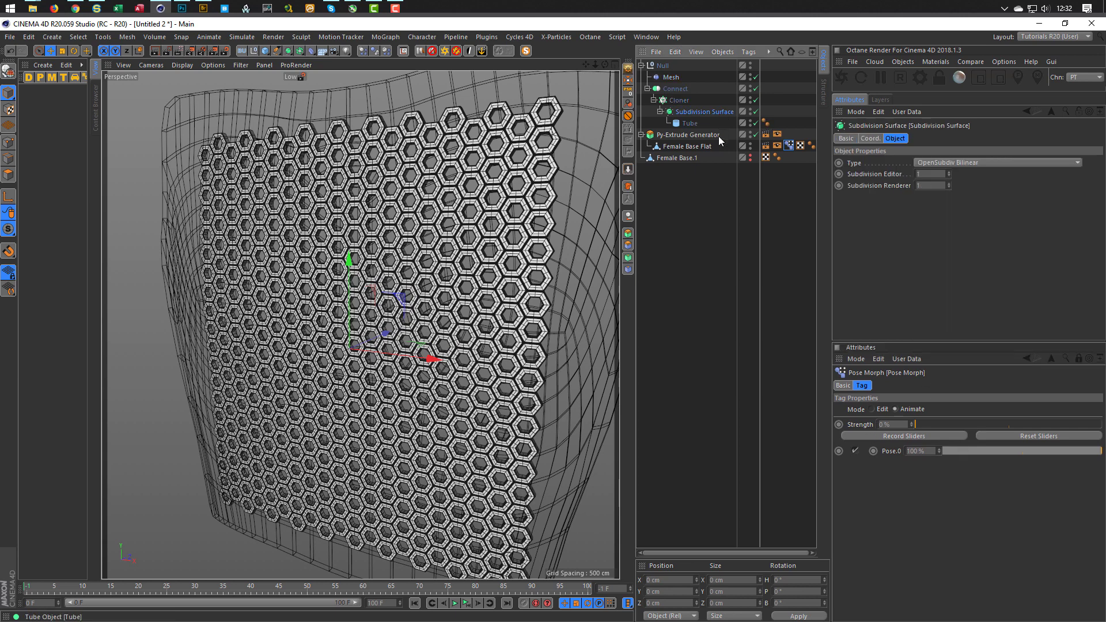
pyautogui.click(949, 171)
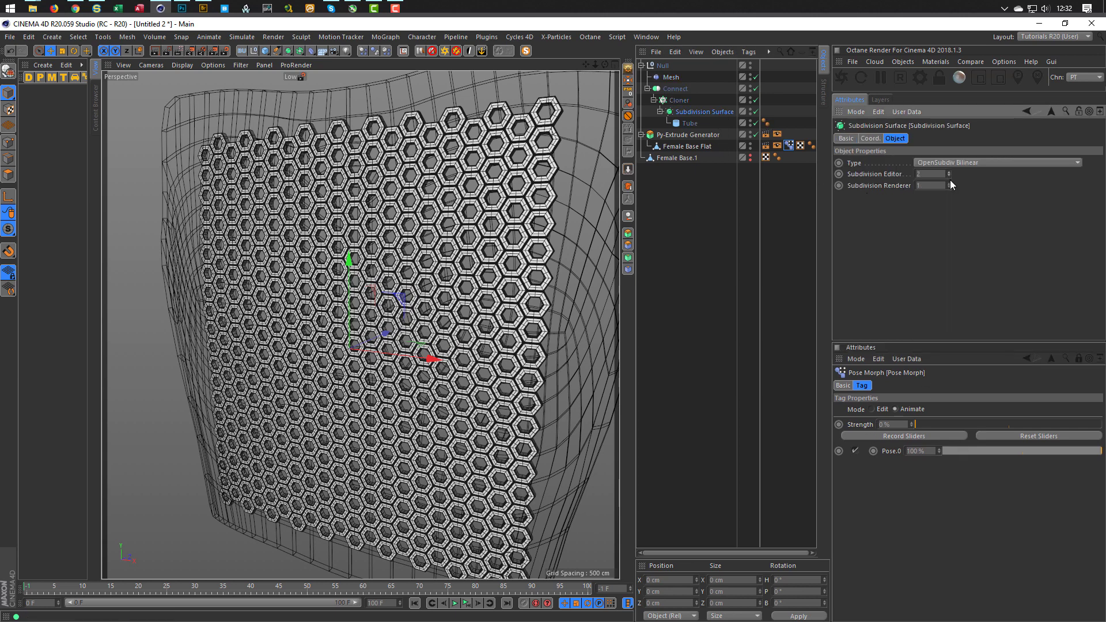
pyautogui.click(949, 183)
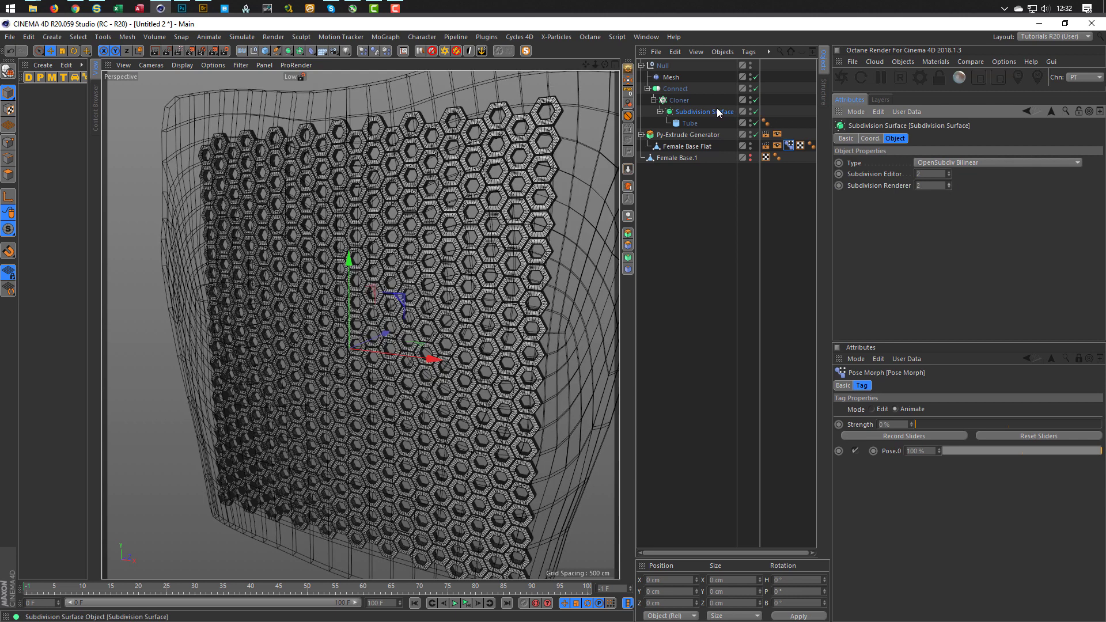
pyautogui.click(673, 77)
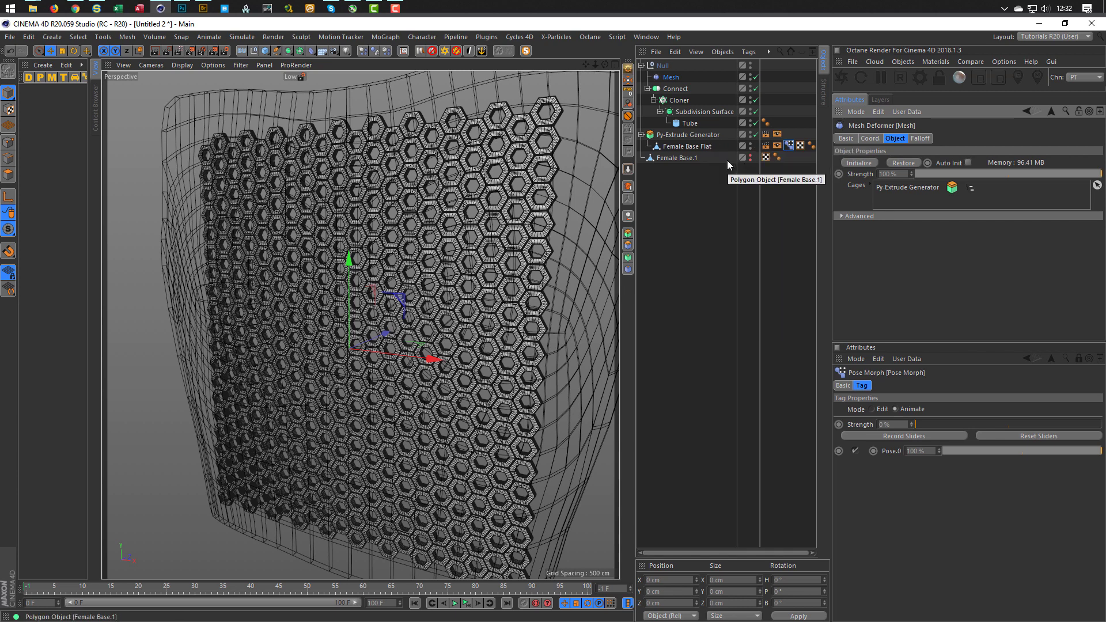
# Return Pose Morph Strength to 100% and inspect the smoother hexagon torso
pyautogui.moveTo(920, 423); pyautogui.dragTo(1101, 434)
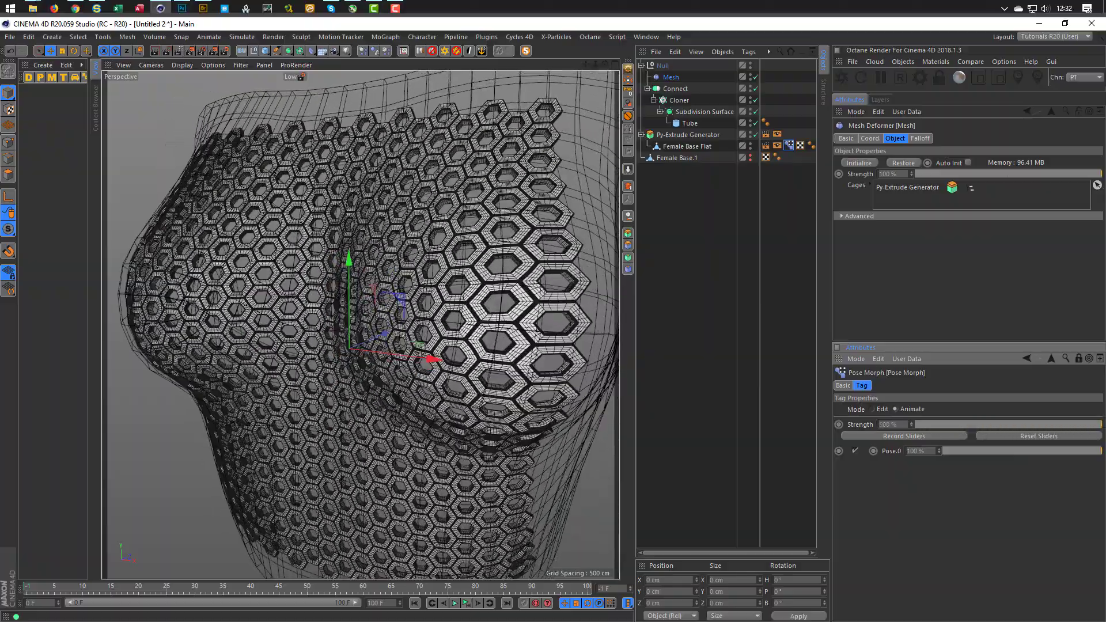
pyautogui.scroll(10, 288, 294)
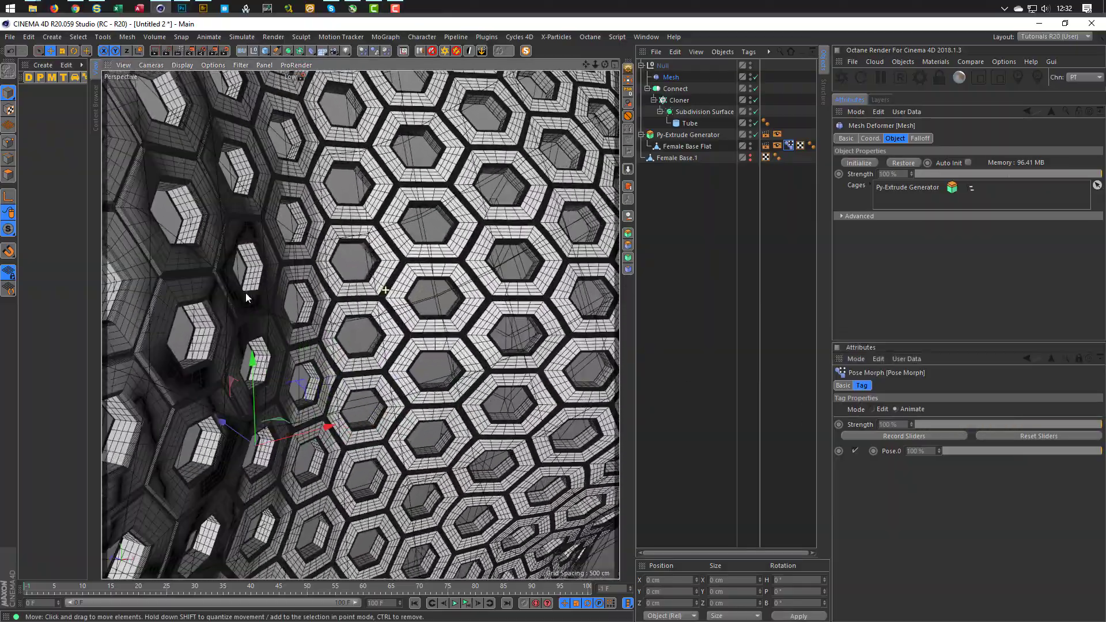
pyautogui.keyDown('alt'); pyautogui.moveTo(246, 298); pyautogui.dragTo(354, 305); pyautogui.keyUp('alt')
pyautogui.scroll(-5, 274, 317)
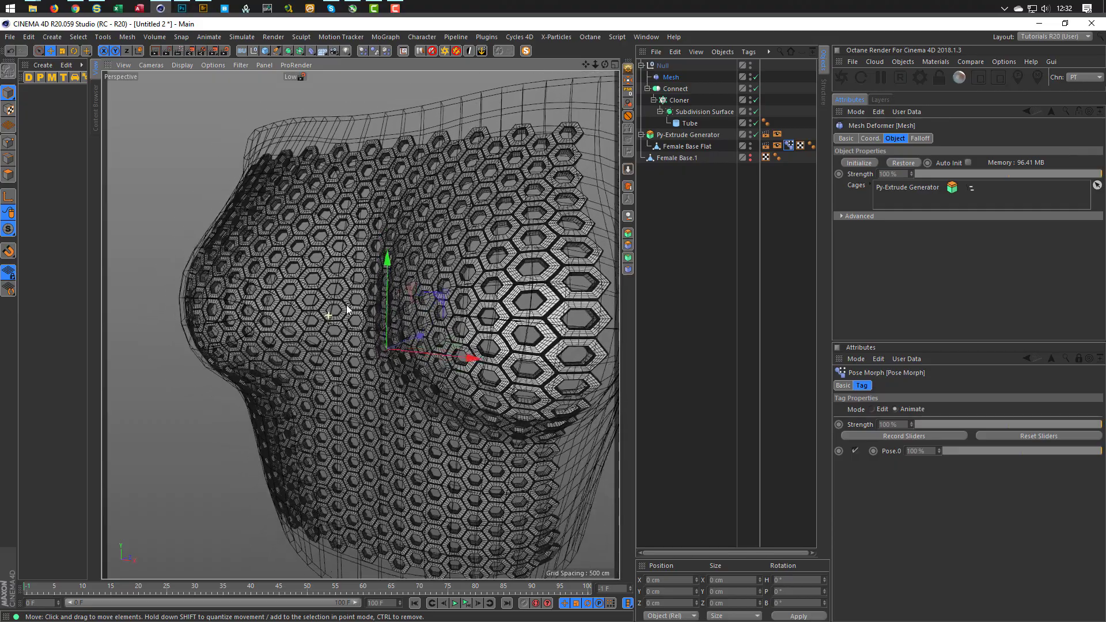
pyautogui.keyDown('alt'); pyautogui.moveTo(299, 311); pyautogui.dragTo(340, 285); pyautogui.keyUp('alt')
pyautogui.scroll(5, 339, 284)
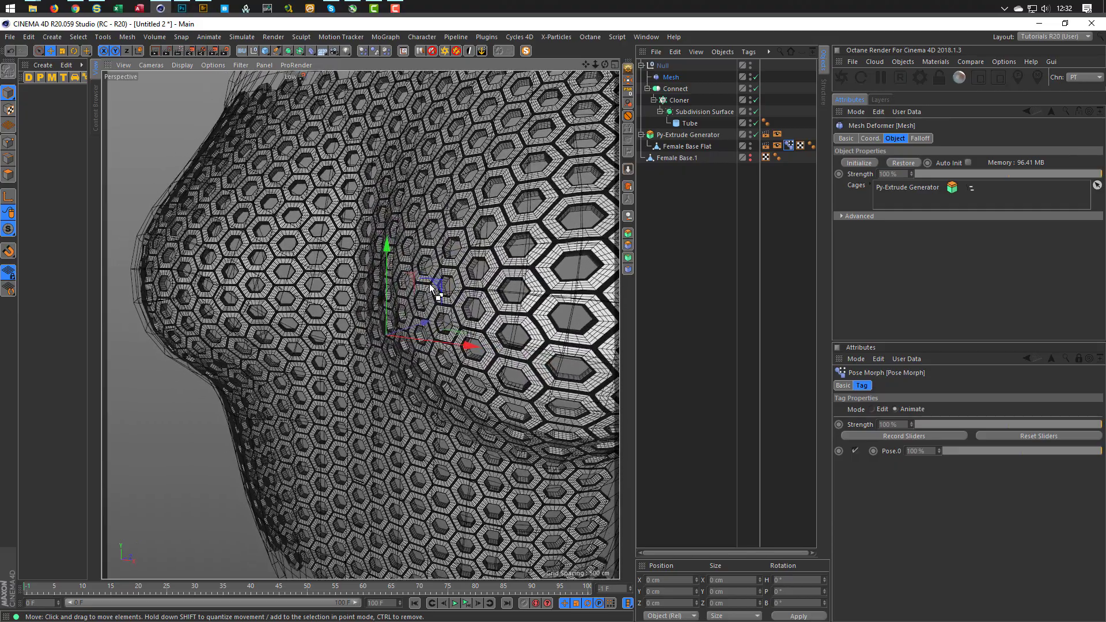
# Preview the torso in an Octane live render, then view it from another angle
pyautogui.hotkey('ctrl', 'r')
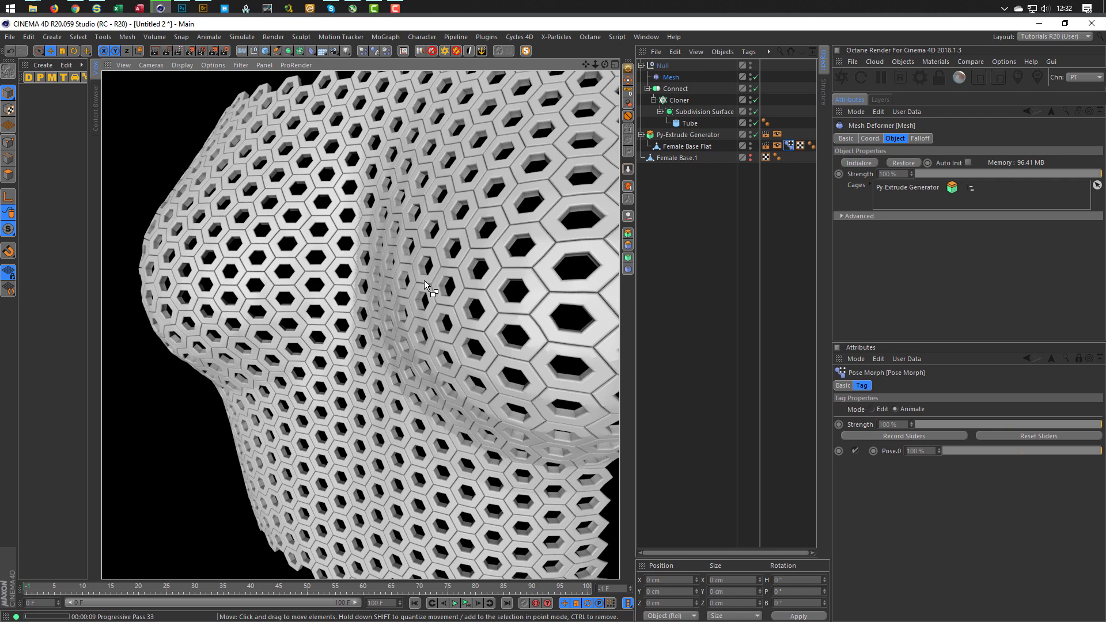
pyautogui.scroll(-8, 382, 284)
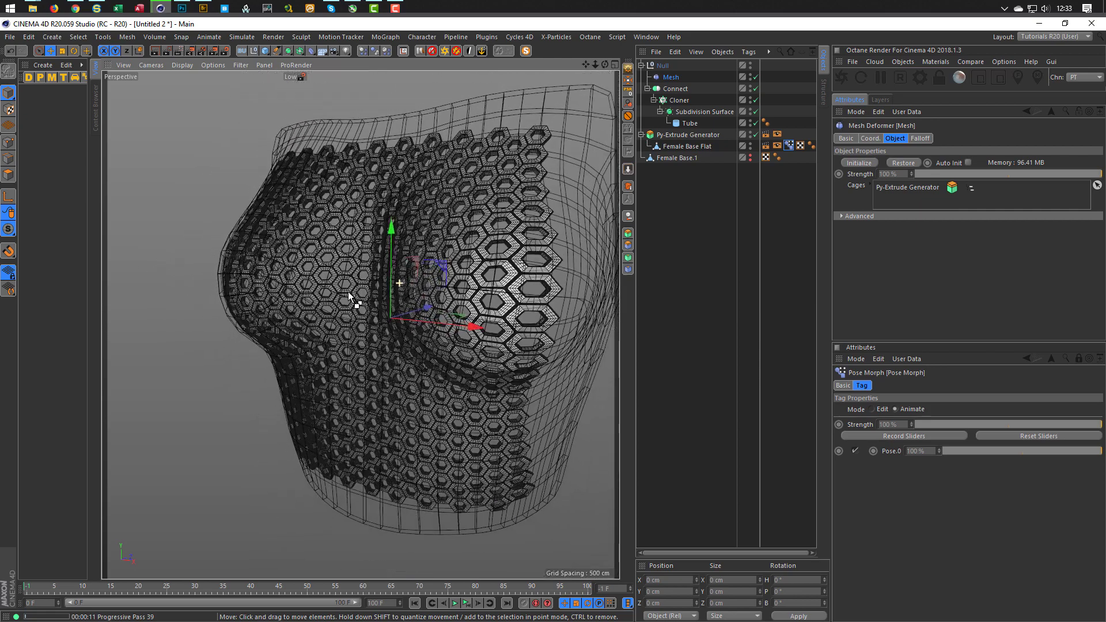
pyautogui.moveTo(406, 317)
pyautogui.keyDown('alt'); pyautogui.mouseDown()
pyautogui.moveTo(368, 340)
pyautogui.moveTo(363, 308)
pyautogui.moveTo(408, 325)
pyautogui.mouseUp(); pyautogui.keyUp('alt')
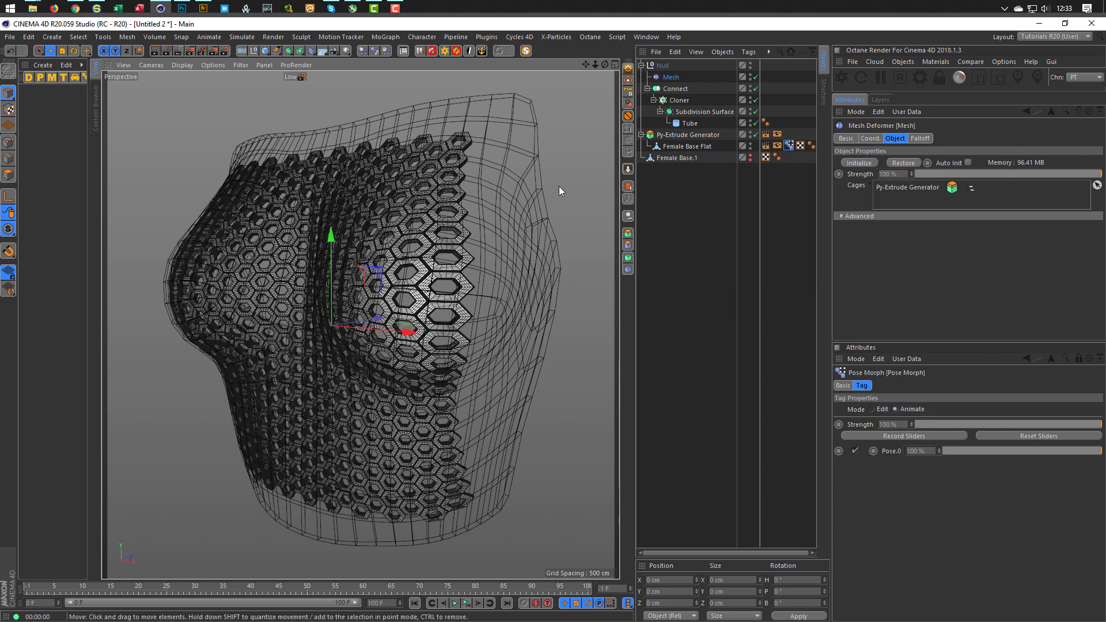
# Add the Octane Rig Pro HDRI studio rig and bring up its BG & Floor settings
pyautogui.click(444, 50)
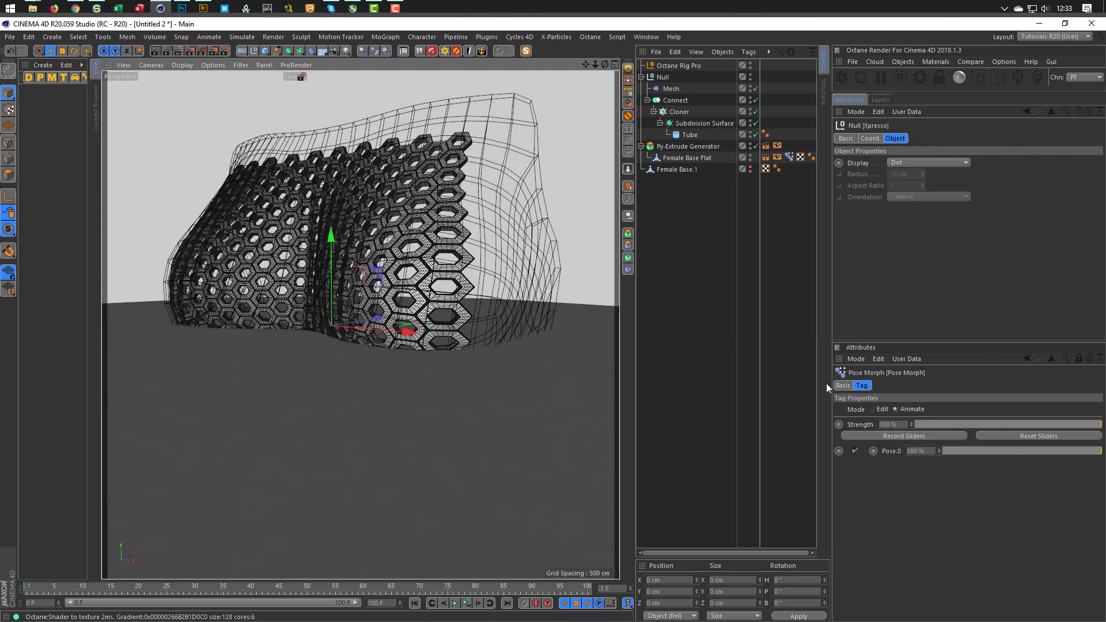
pyautogui.click(683, 66)
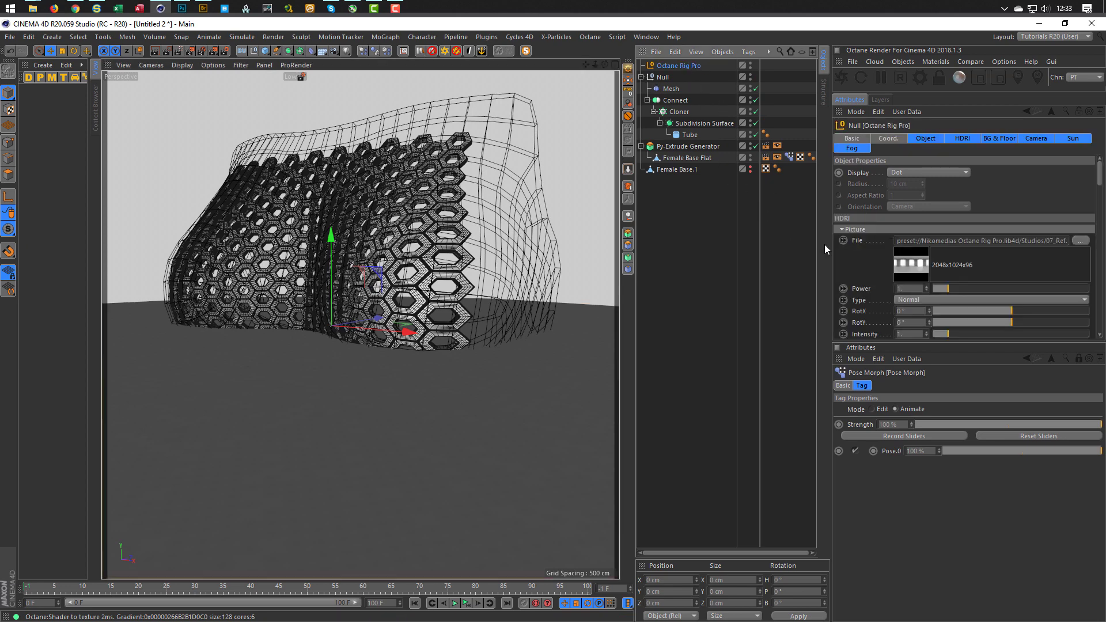
pyautogui.click(996, 140)
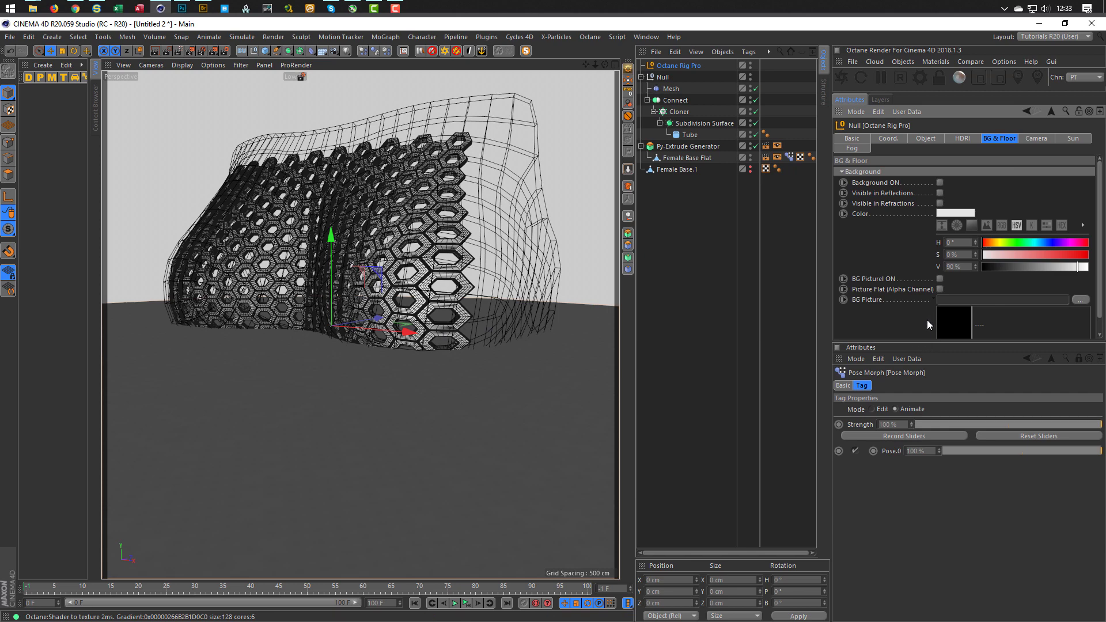
pyautogui.scroll(-1, 881, 277)
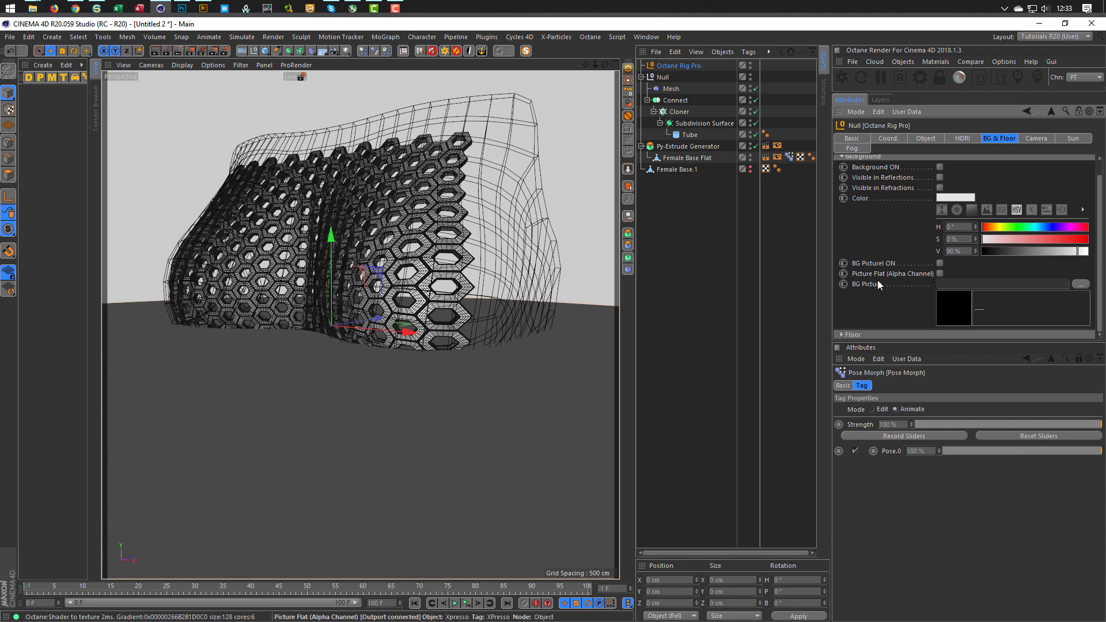
# Expand Floor and lower Floor UP / DOWN to -708 cm beneath the torso
pyautogui.click(877, 337)
pyautogui.moveTo(878, 348); pyautogui.dragTo(882, 398)
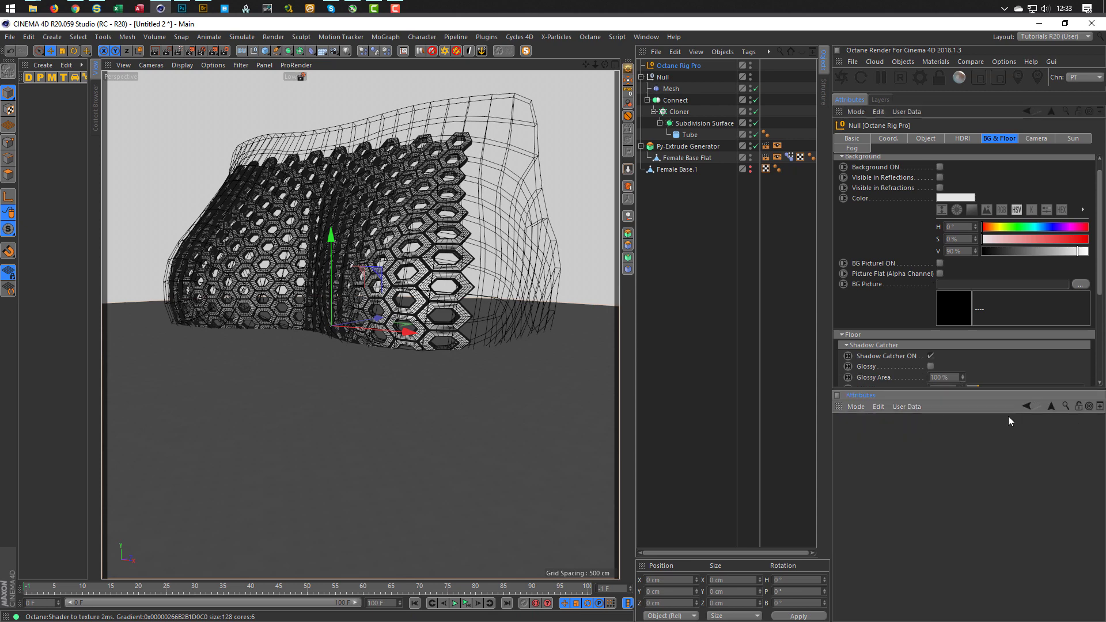
pyautogui.scroll(-3, 896, 339)
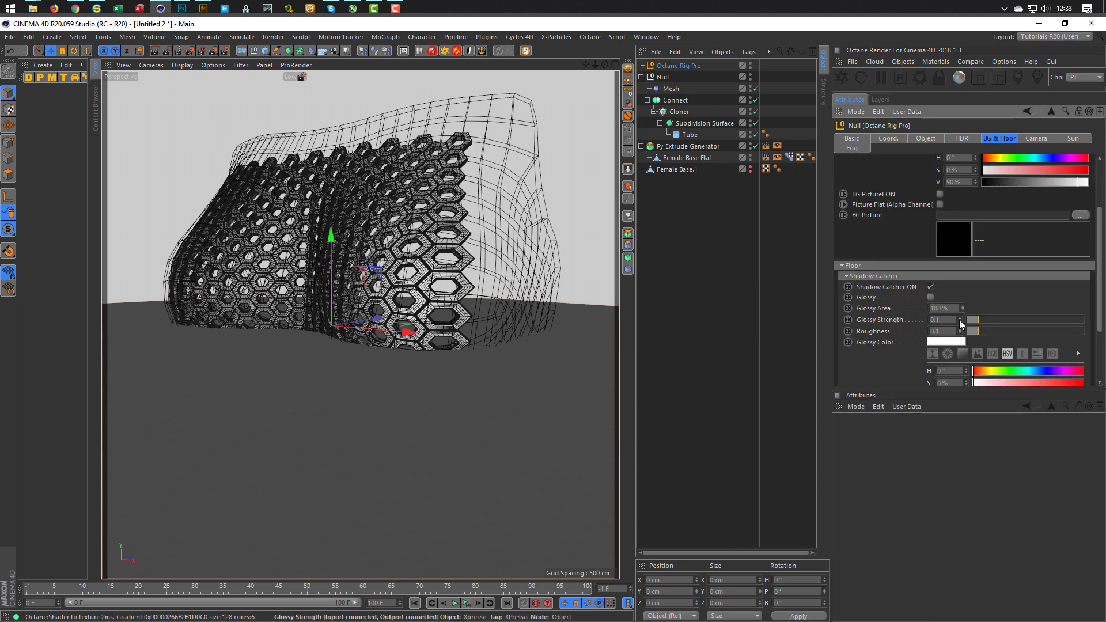
pyautogui.scroll(-4, 900, 347)
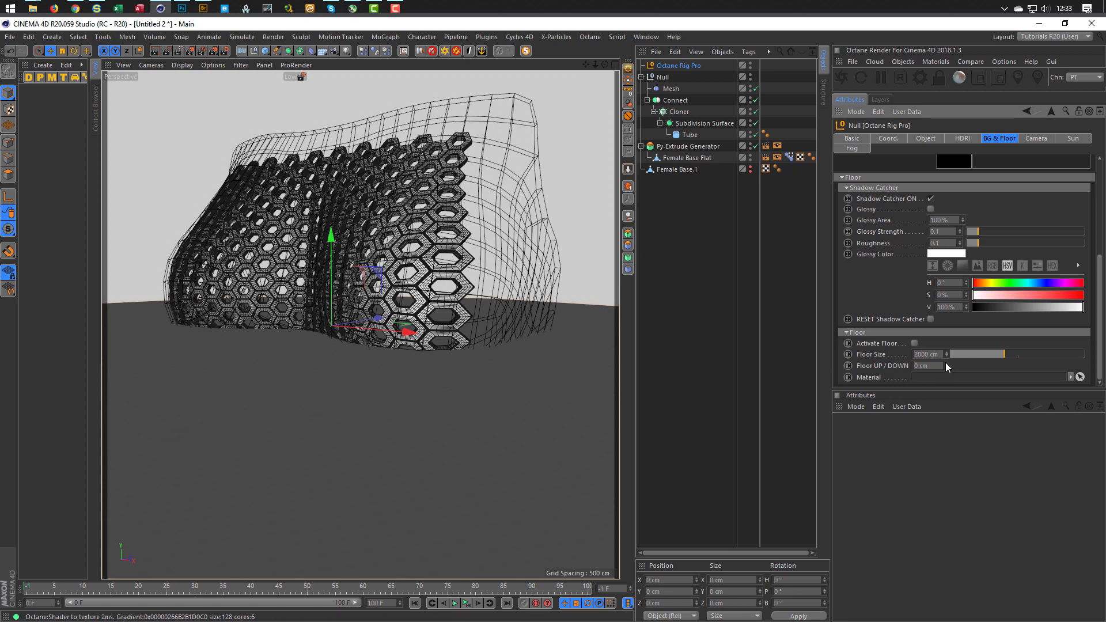
pyautogui.moveTo(945, 367); pyautogui.dragTo(945, 446)
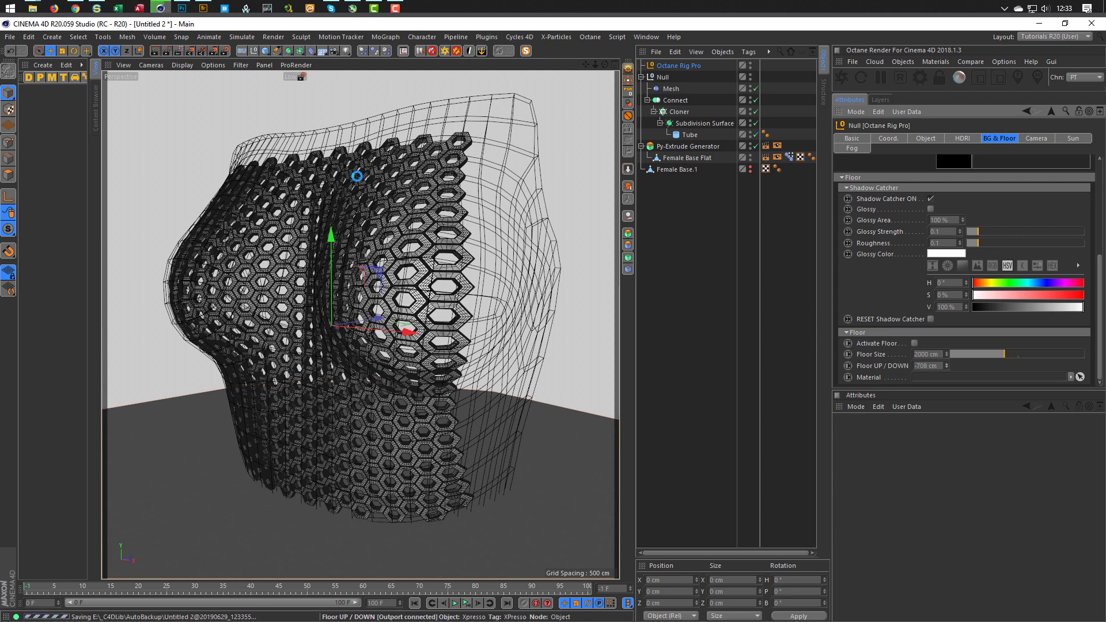
pyautogui.moveTo(380, 212)
pyautogui.keyDown('alt'); pyautogui.mouseDown()
pyautogui.moveTo(396, 220)
pyautogui.moveTo(390, 213)
pyautogui.mouseUp(); pyautogui.keyUp('alt')
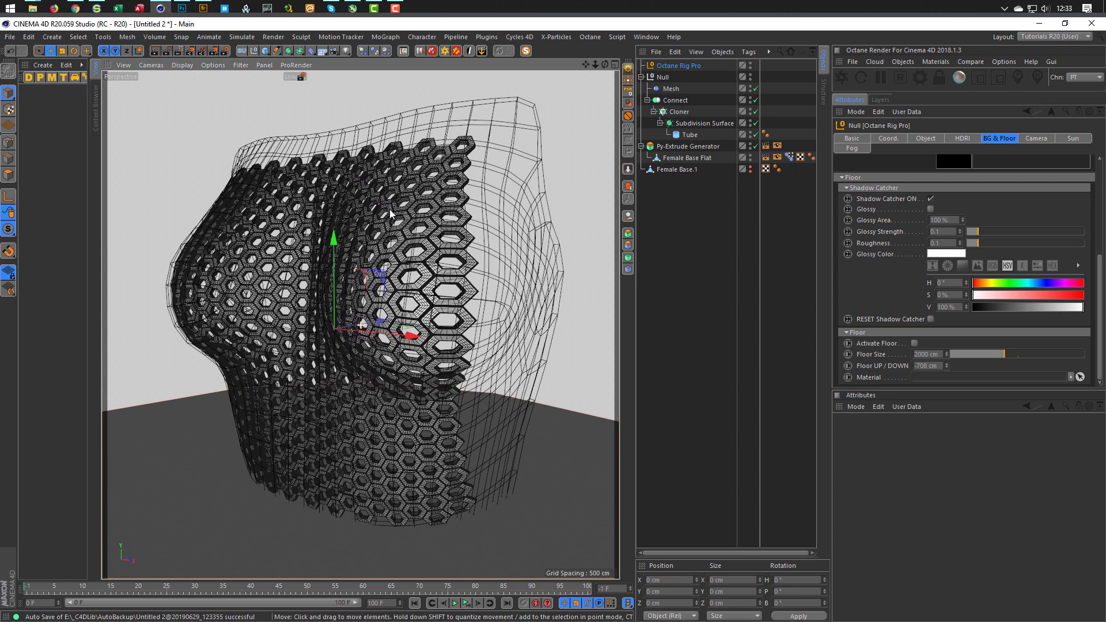
# Create an Octane Metallic material (OctMetal), apply it to the Cloner, and start the Live Viewer
pyautogui.click(933, 62)
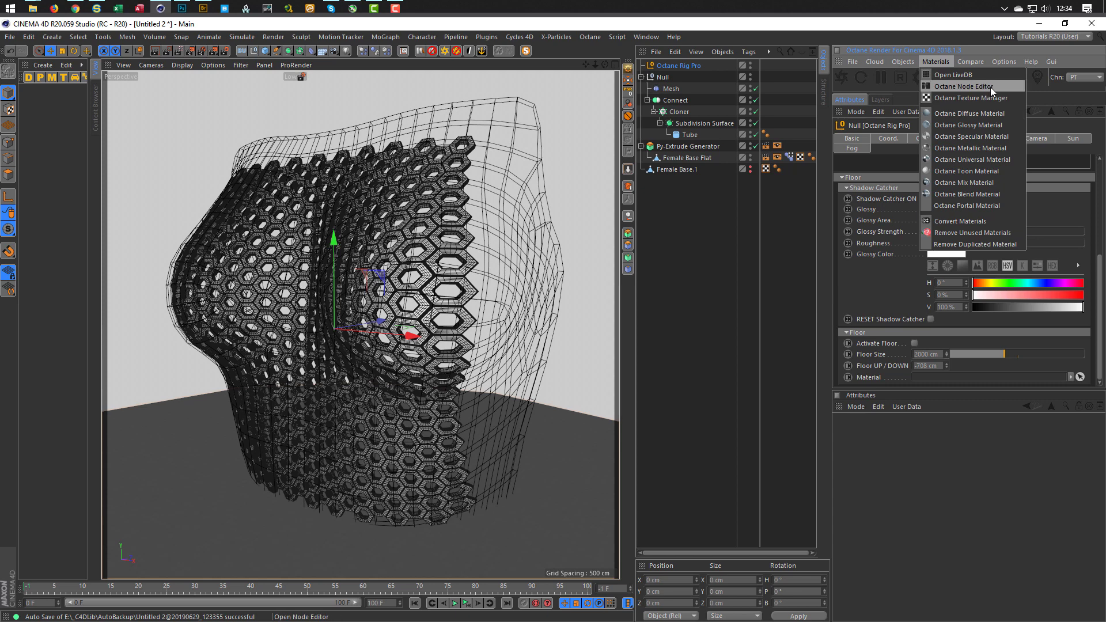
pyautogui.click(981, 148)
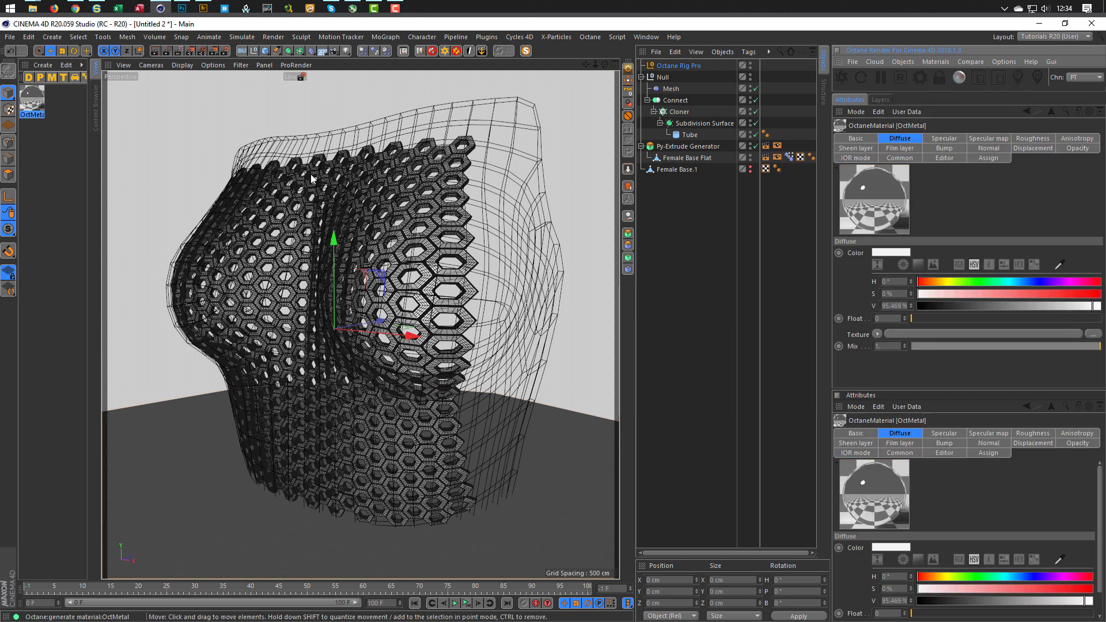
pyautogui.moveTo(36, 104); pyautogui.dragTo(35, 117)
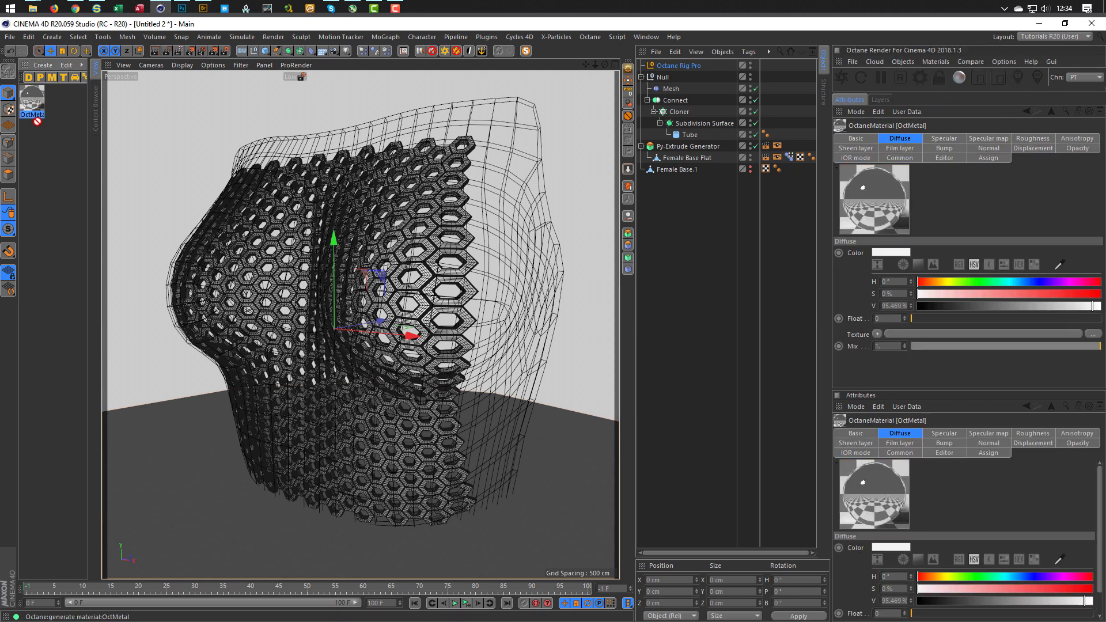
pyautogui.moveTo(681, 113); pyautogui.dragTo(682, 113)
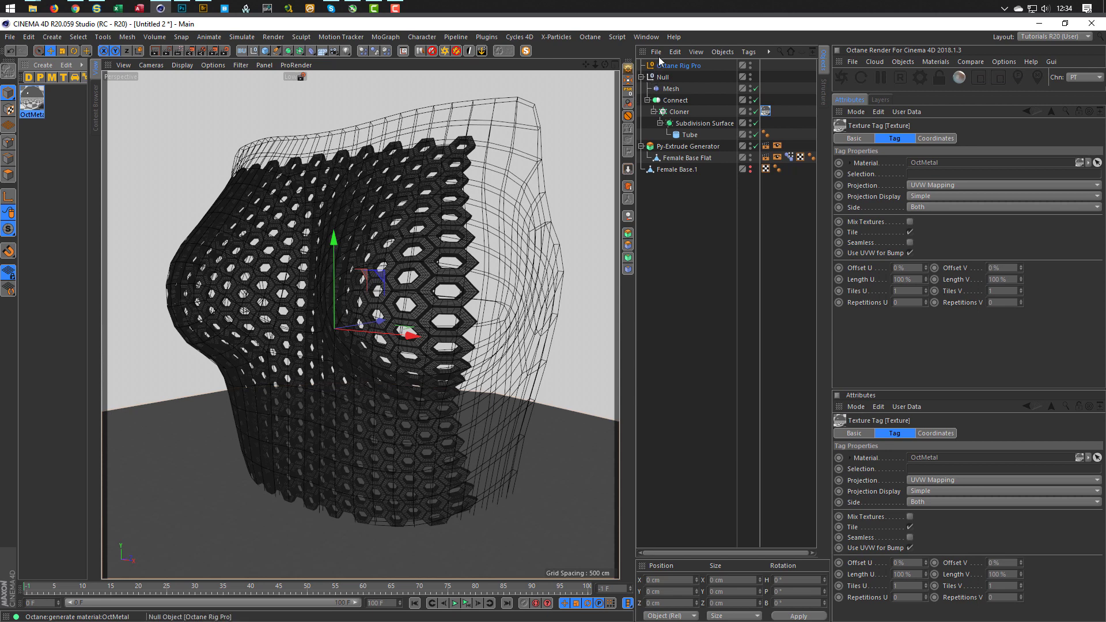
pyautogui.click(842, 77)
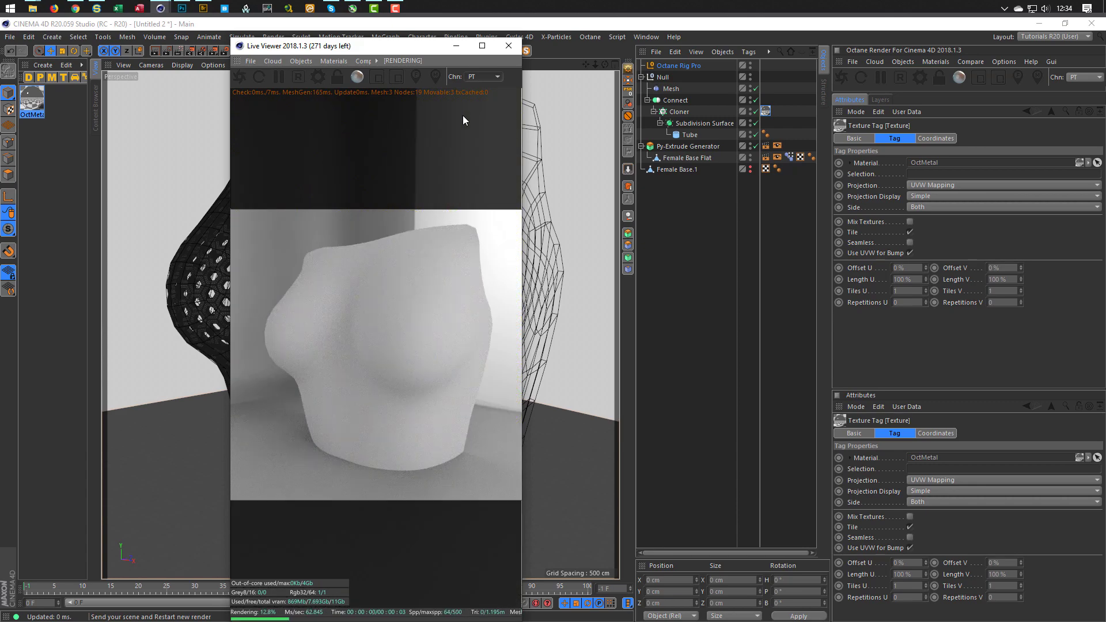
# Shrink the Live Viewer, move it to the right, and restart the render
pyautogui.moveTo(232, 40); pyautogui.dragTo(250, 273)
pyautogui.moveTo(401, 281); pyautogui.dragTo(787, 236)
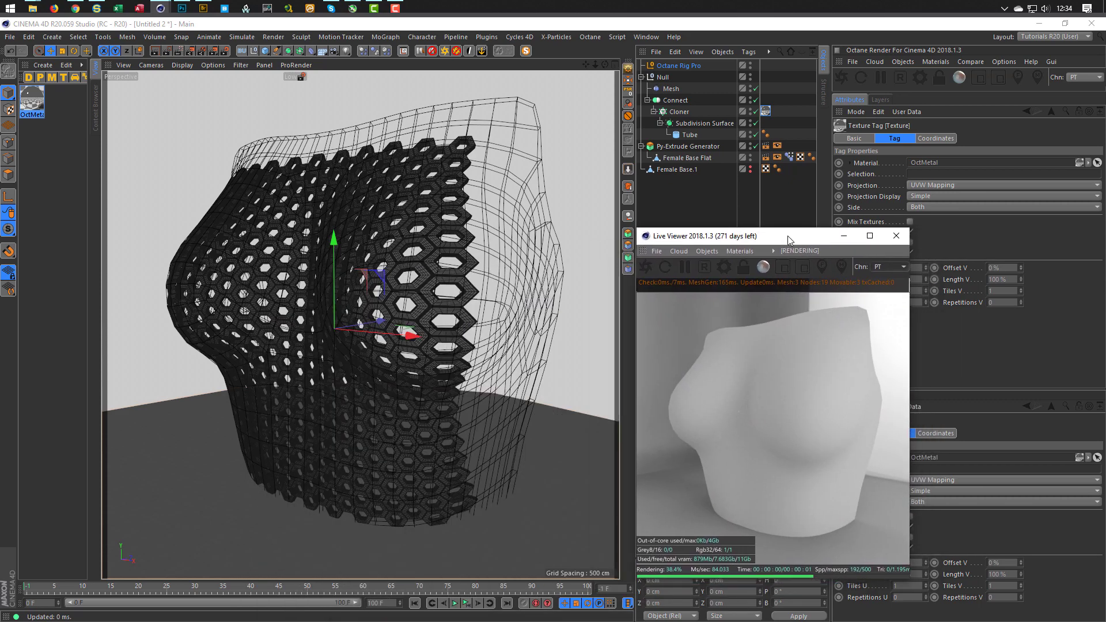
pyautogui.click(648, 270)
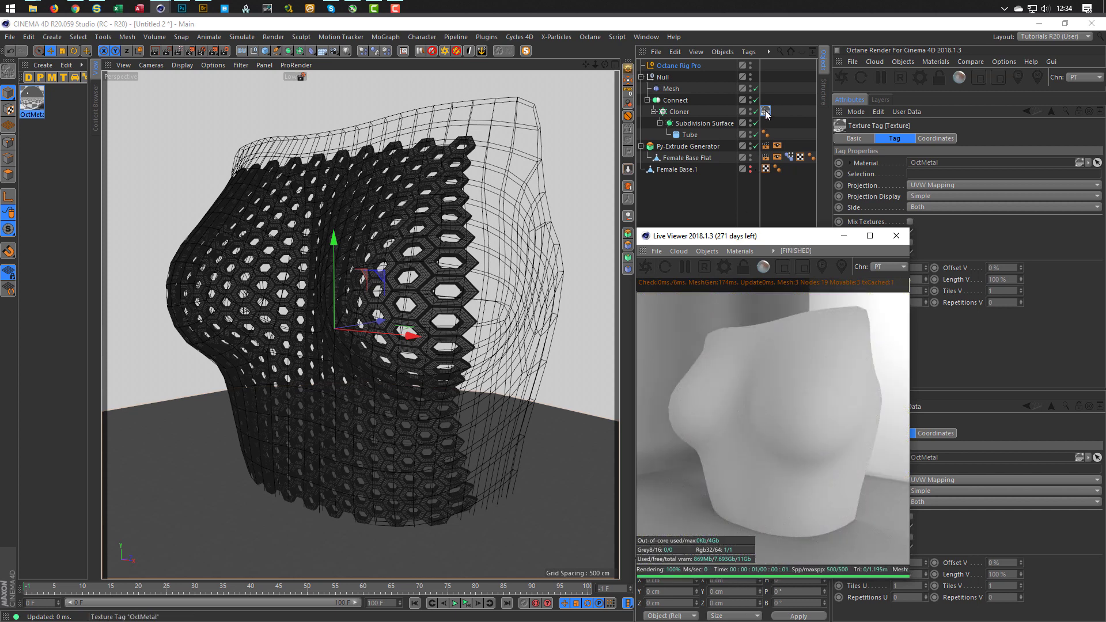
# Shift the OctMetal tag between objects until it sits on the Cloner, then reposition the Live Viewer
pyautogui.moveTo(766, 111); pyautogui.dragTo(767, 100)
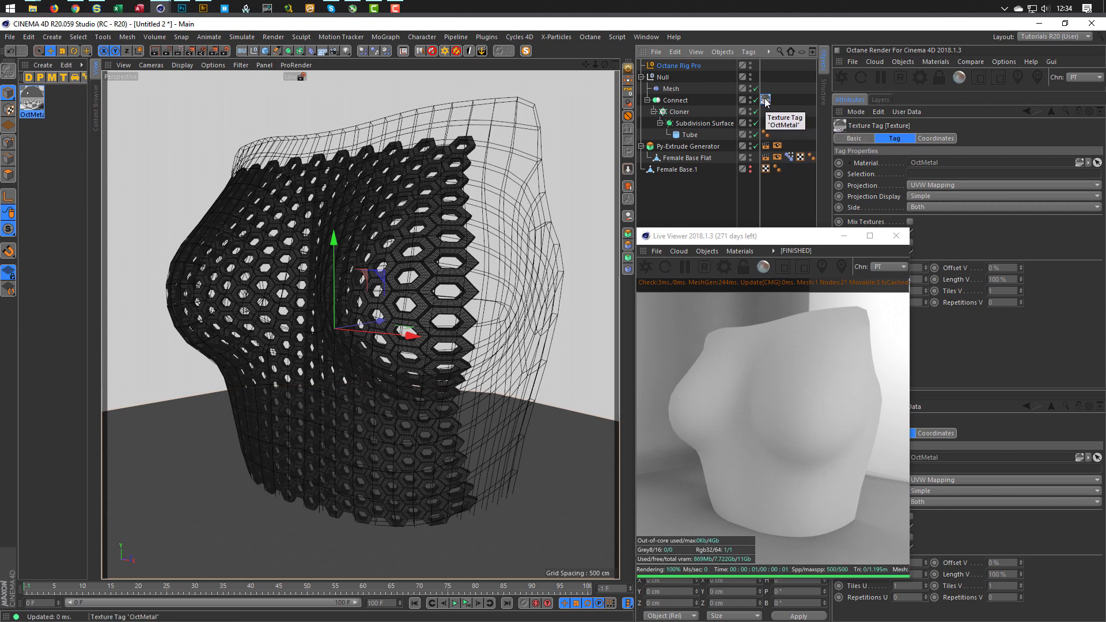
pyautogui.moveTo(767, 99); pyautogui.dragTo(777, 134)
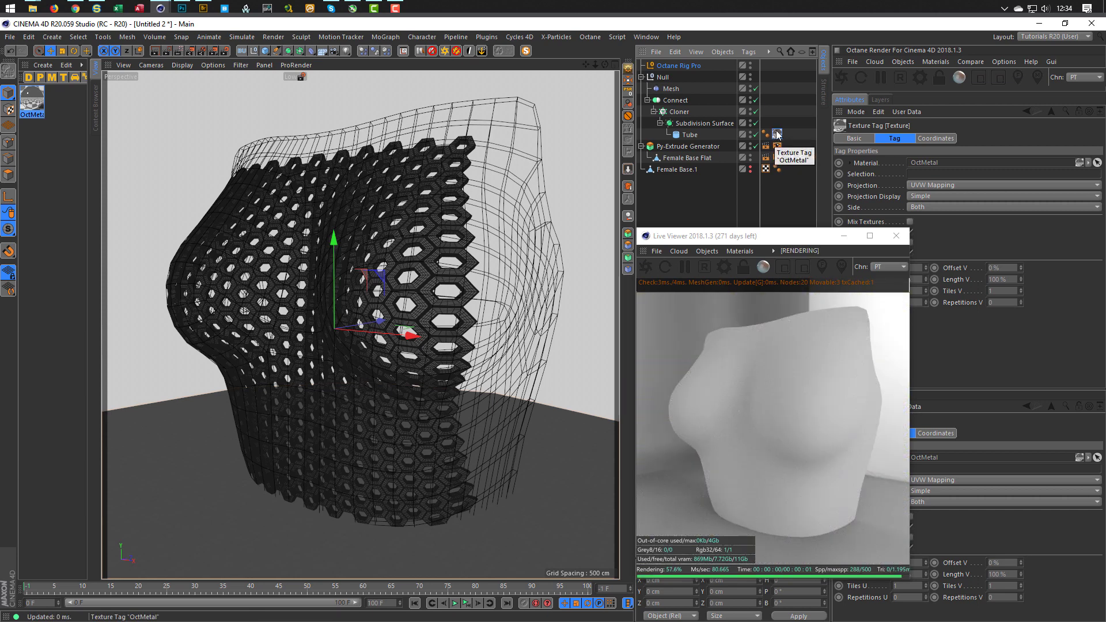
pyautogui.moveTo(778, 133); pyautogui.dragTo(778, 122)
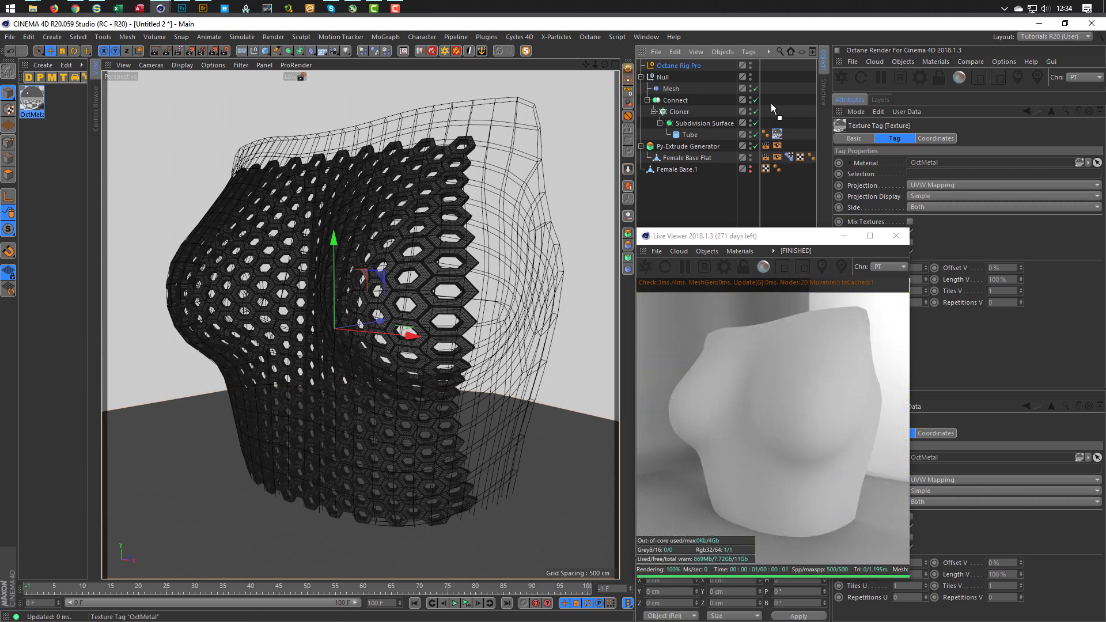
pyautogui.moveTo(766, 84); pyautogui.dragTo(770, 111)
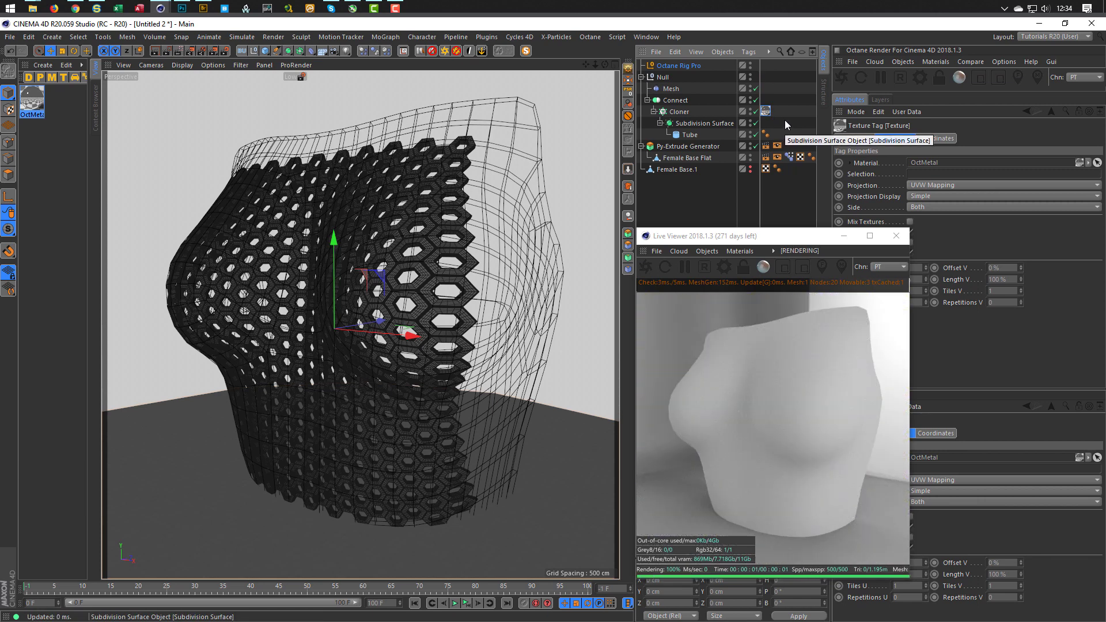
pyautogui.click(753, 241)
pyautogui.moveTo(753, 241); pyautogui.dragTo(525, 230)
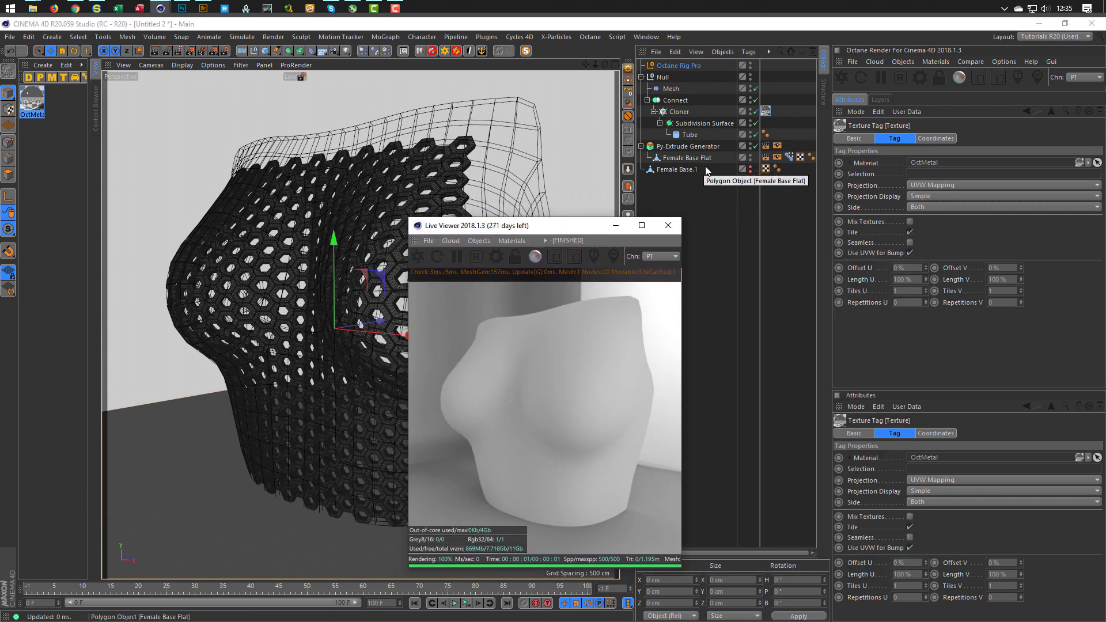
# Adjust the Pose Morph strength, enable the Py-Extrude Generator, and hide Female Base Flat from rendering
pyautogui.click(788, 157)
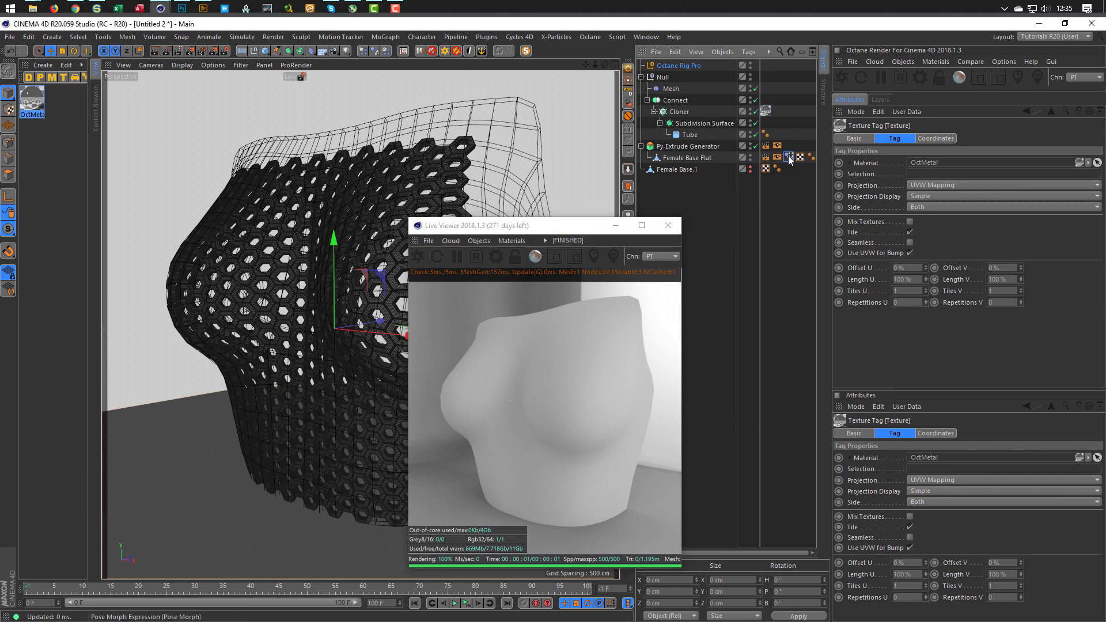
pyautogui.moveTo(1092, 477)
pyautogui.mouseDown()
pyautogui.moveTo(980, 475)
pyautogui.moveTo(1101, 474)
pyautogui.mouseUp()
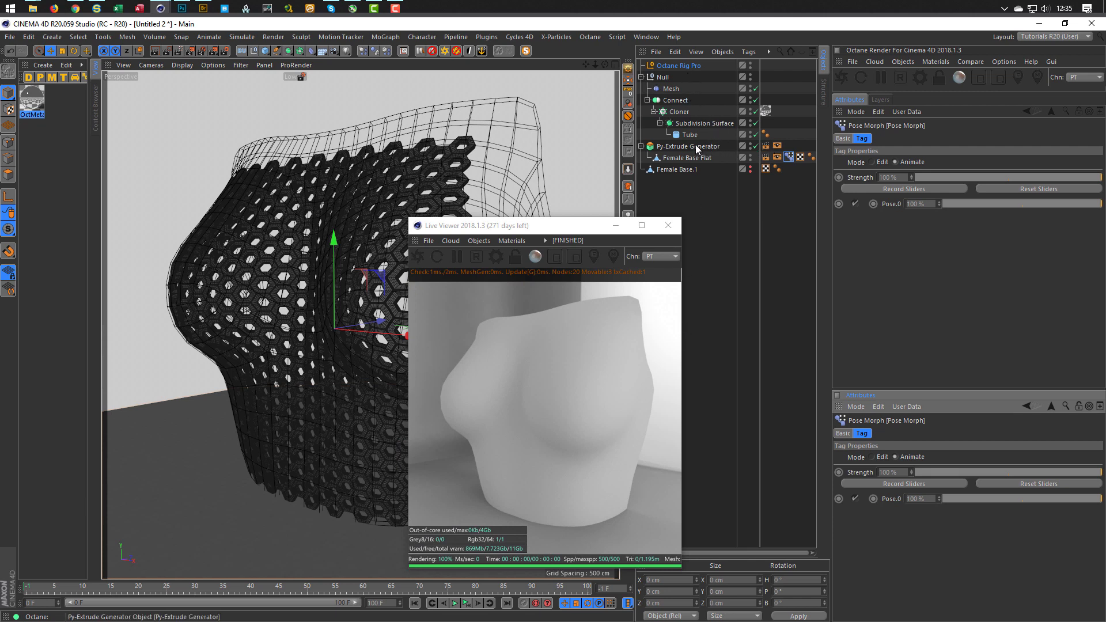
pyautogui.click(752, 149)
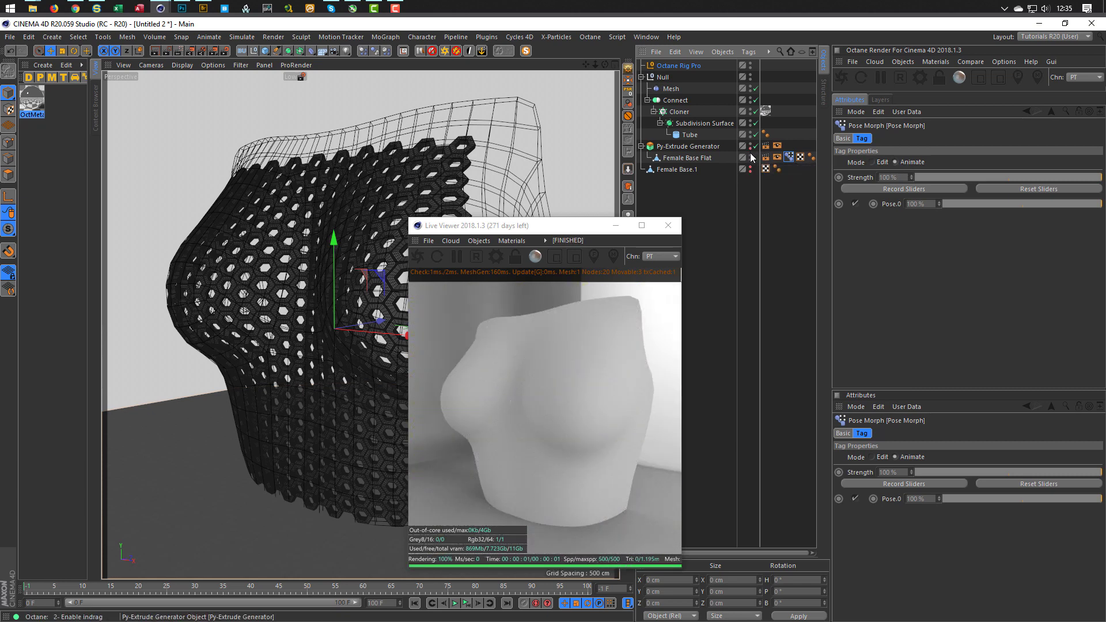
pyautogui.click(750, 158)
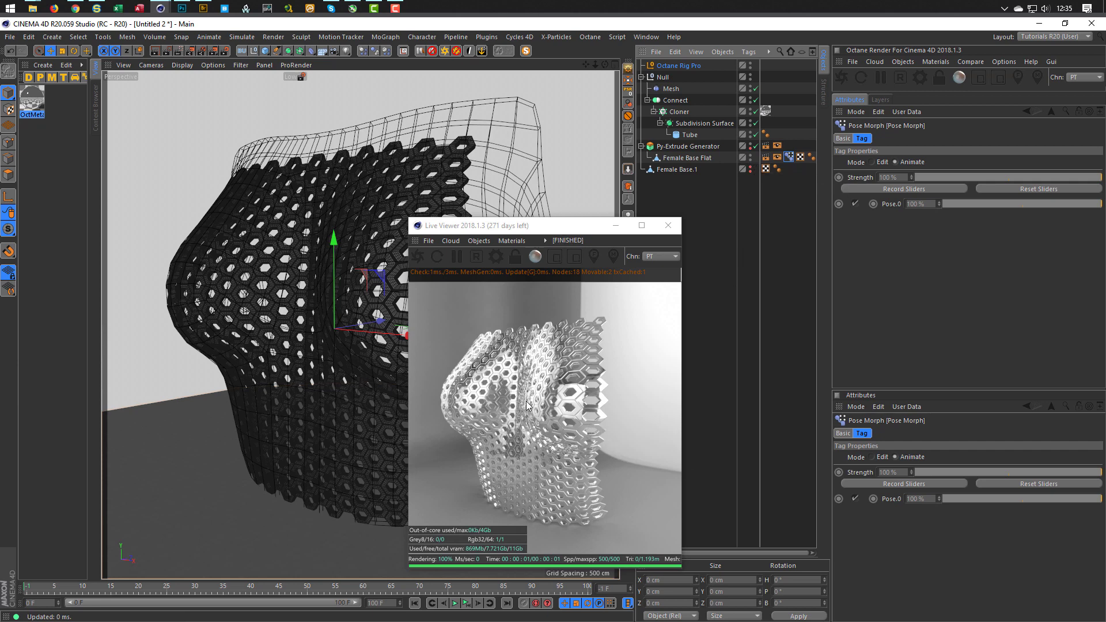
pyautogui.moveTo(527, 401); pyautogui.dragTo(564, 380)
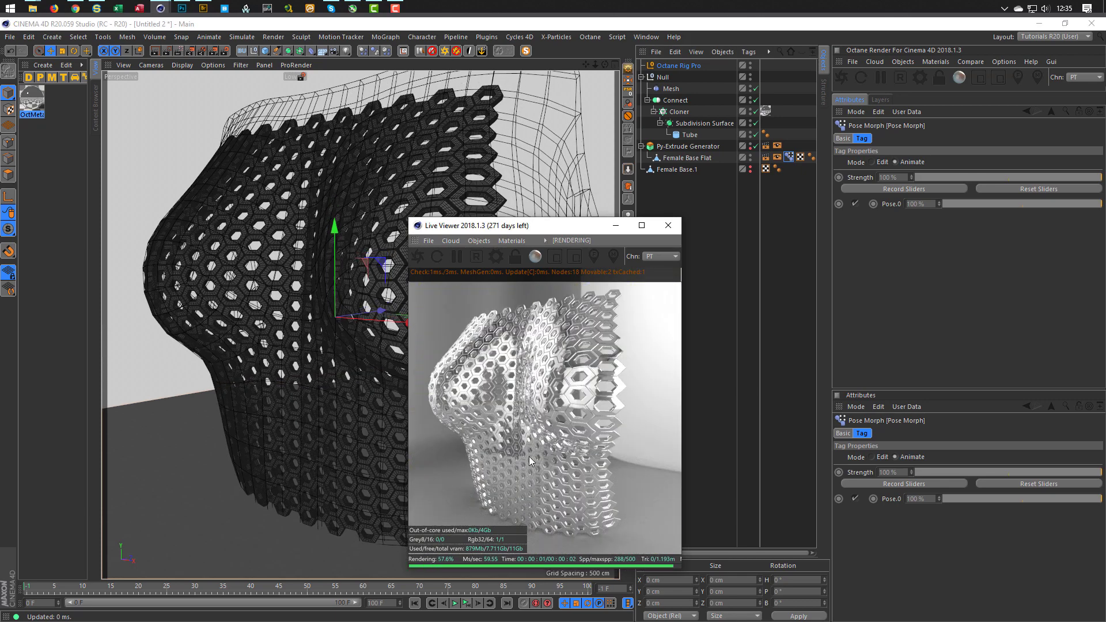
pyautogui.click(31, 97)
pyautogui.moveTo(572, 223); pyautogui.dragTo(831, 243)
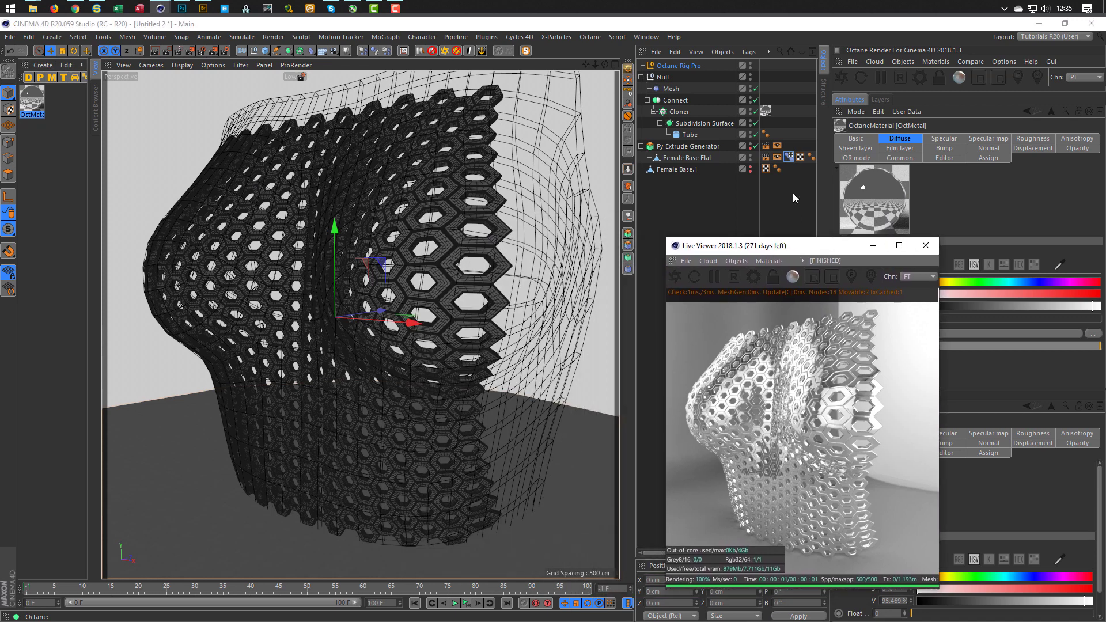
# In the Octane Node Editor, drive OctMetal's Roughness with a Float node set to 0.12
pyautogui.click(942, 60)
pyautogui.click(941, 86)
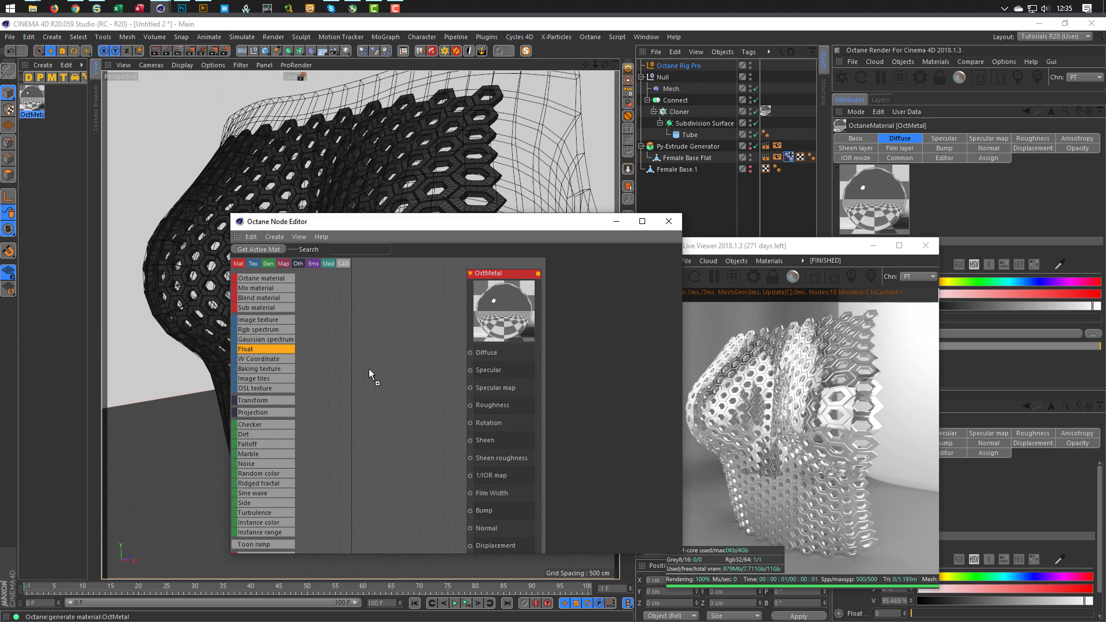
pyautogui.moveTo(369, 370); pyautogui.dragTo(370, 373)
pyautogui.moveTo(467, 408); pyautogui.dragTo(470, 405)
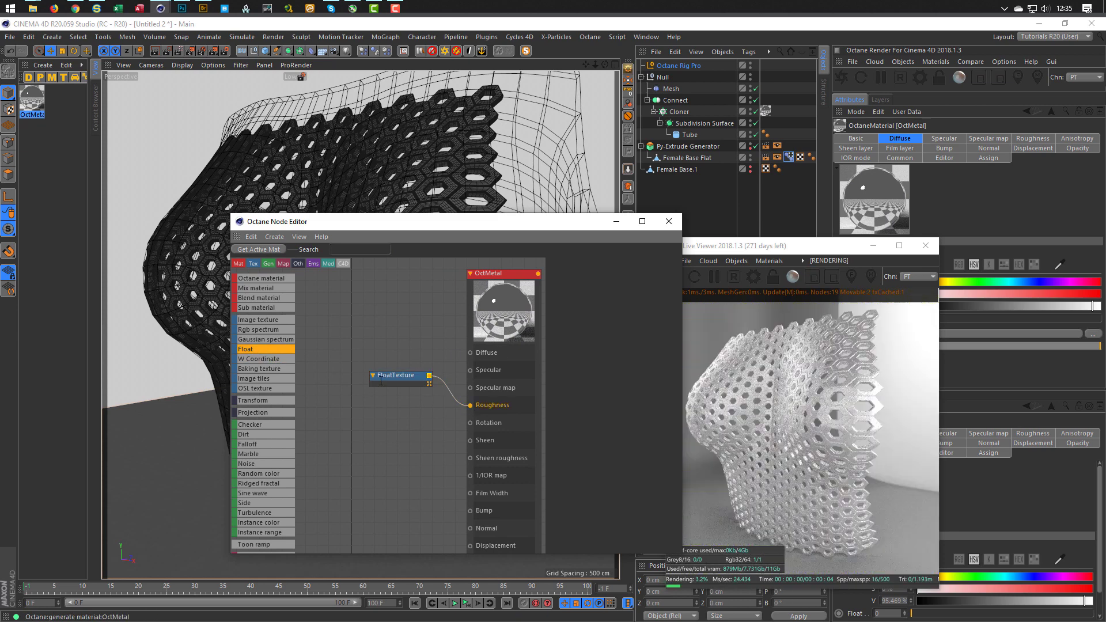
pyautogui.moveTo(398, 377); pyautogui.dragTo(396, 390)
pyautogui.click(624, 287)
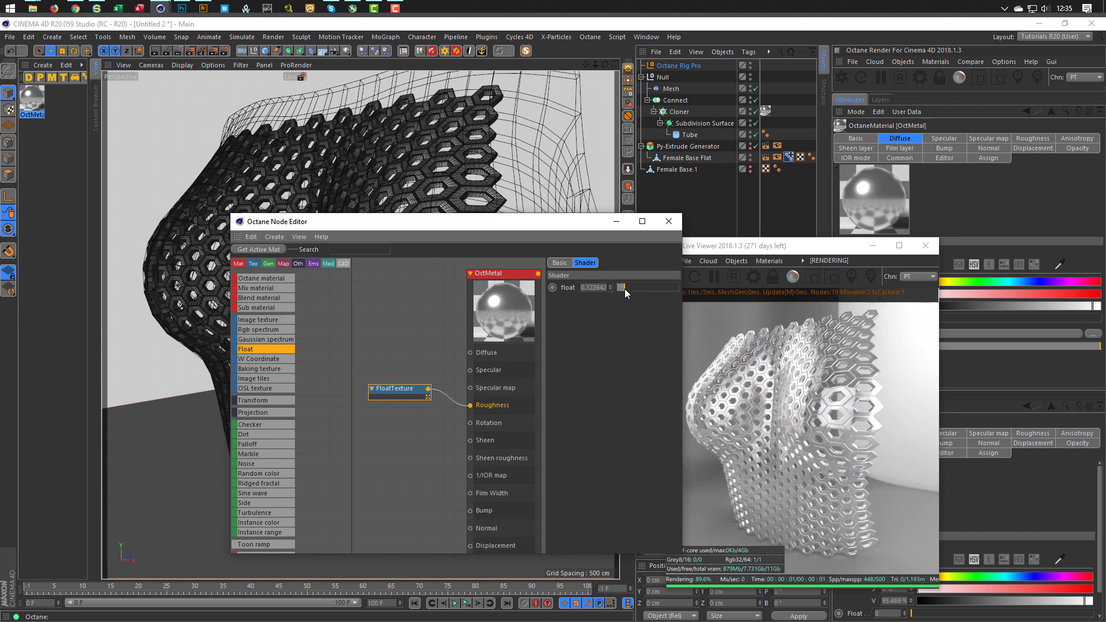
pyautogui.moveTo(390, 389); pyautogui.dragTo(387, 397)
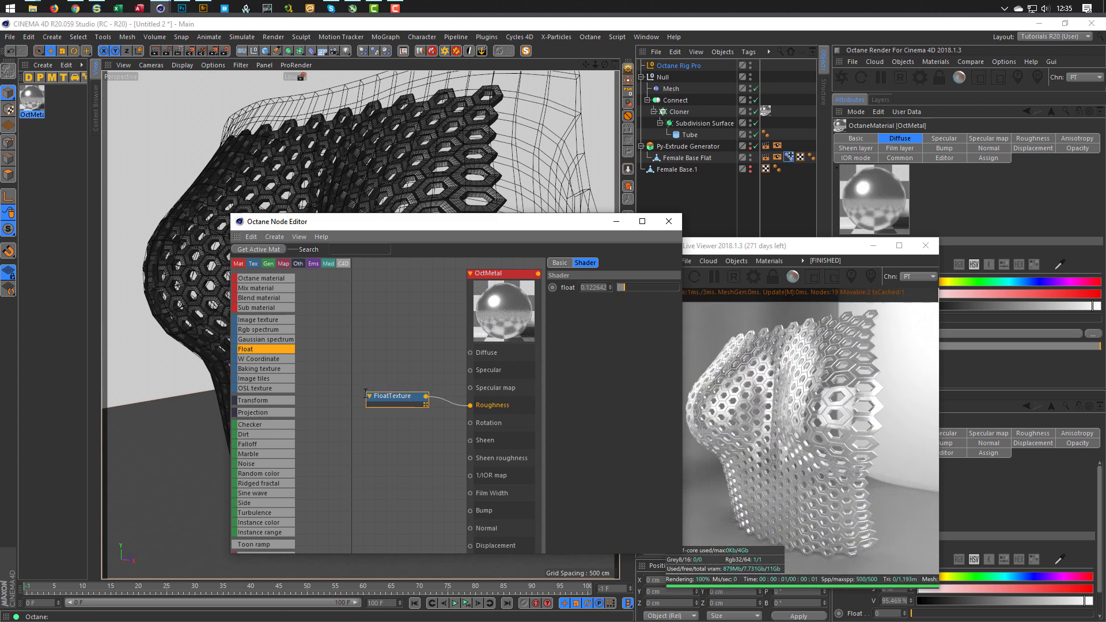
# Connect a light grey RgbSpectrum node (V 74%) to OctMetal's Specular
pyautogui.moveTo(263, 333); pyautogui.dragTo(471, 387)
pyautogui.click(429, 346)
pyautogui.moveTo(648, 341); pyautogui.dragTo(674, 341)
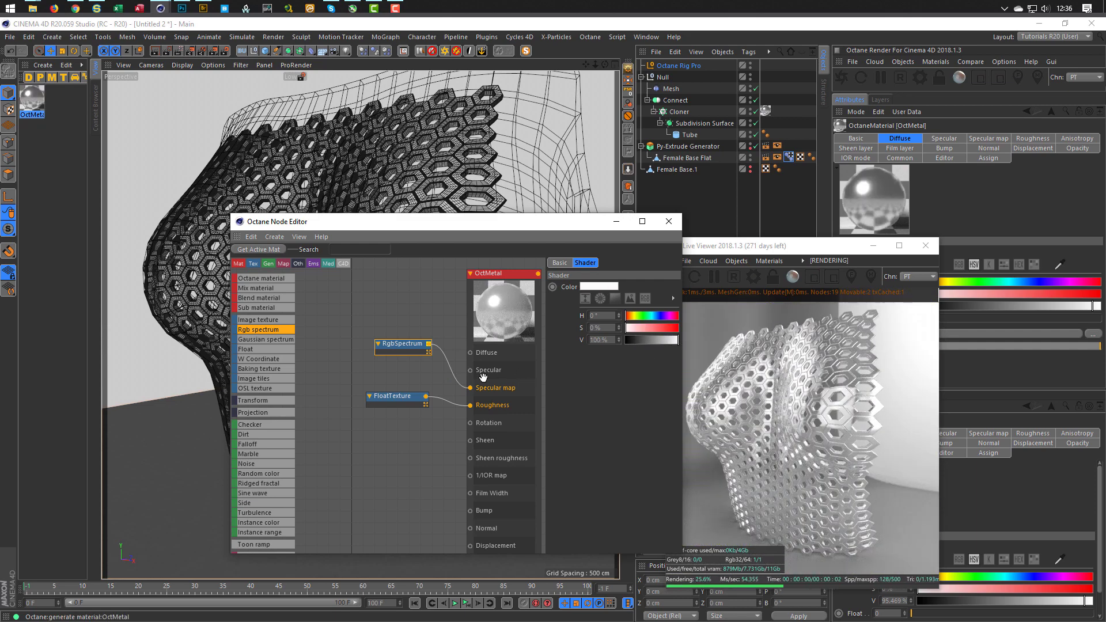
pyautogui.click(471, 389)
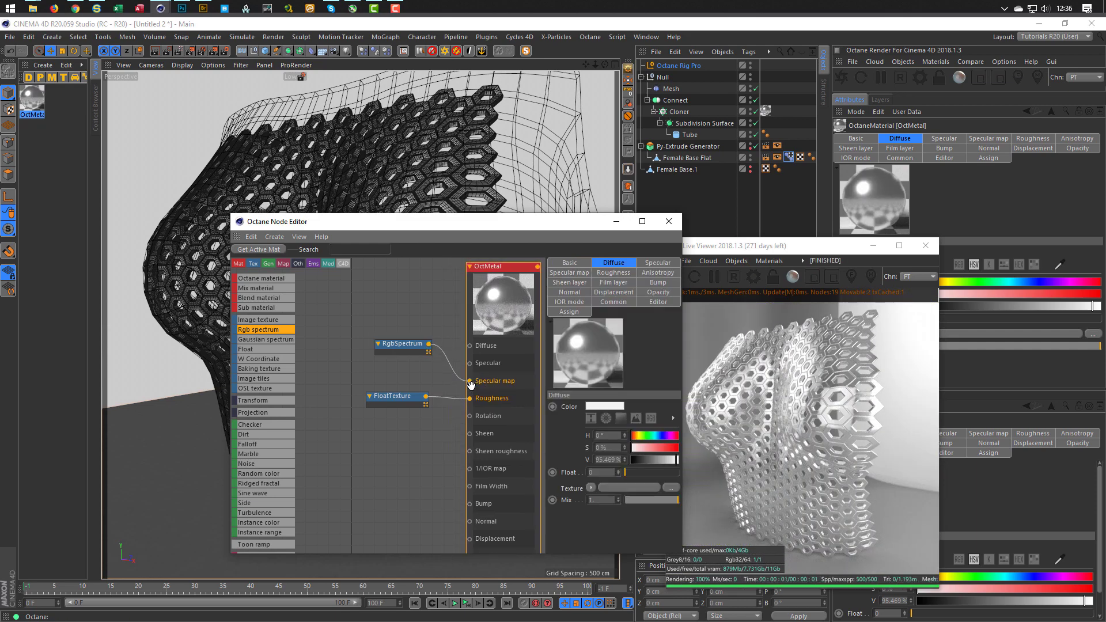
pyautogui.moveTo(471, 385); pyautogui.dragTo(471, 349)
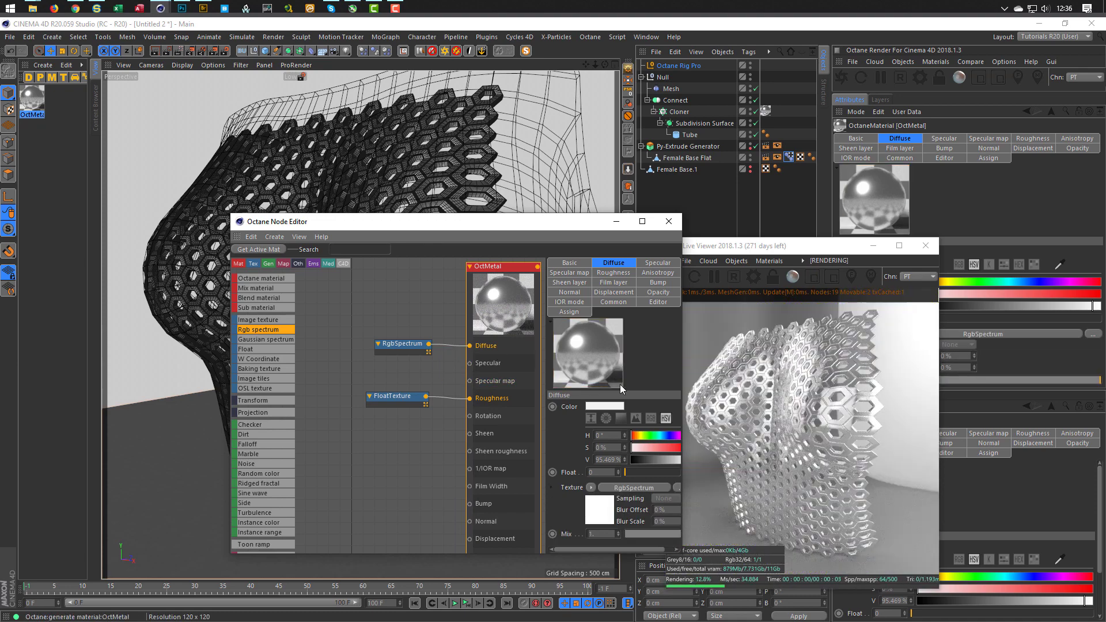
pyautogui.click(403, 344)
pyautogui.moveTo(636, 339); pyautogui.dragTo(636, 340)
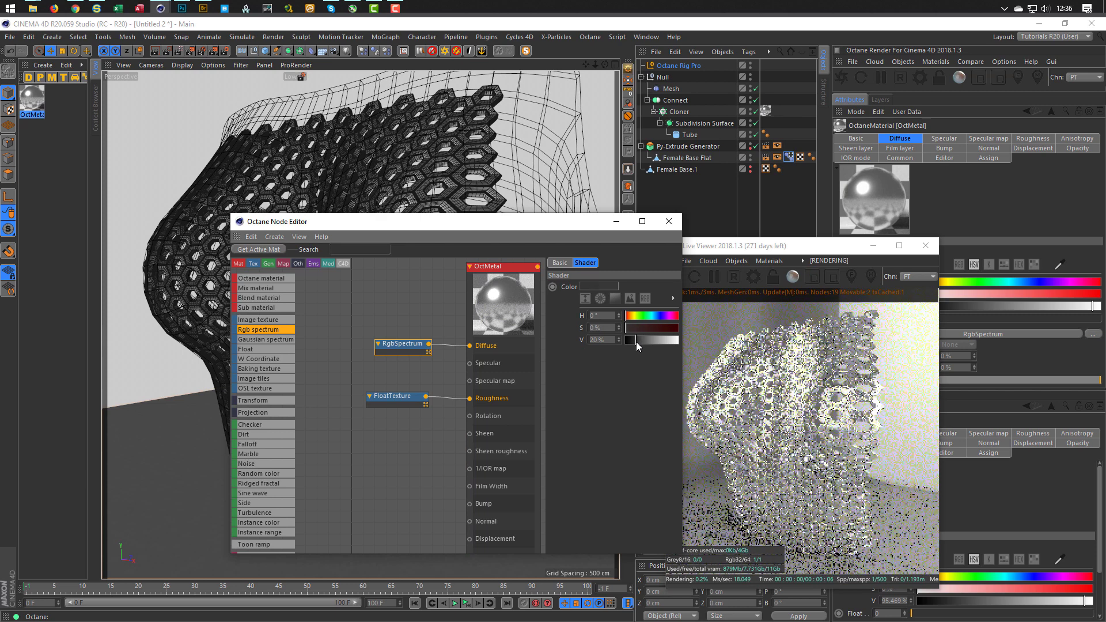
pyautogui.moveTo(402, 343); pyautogui.dragTo(391, 329)
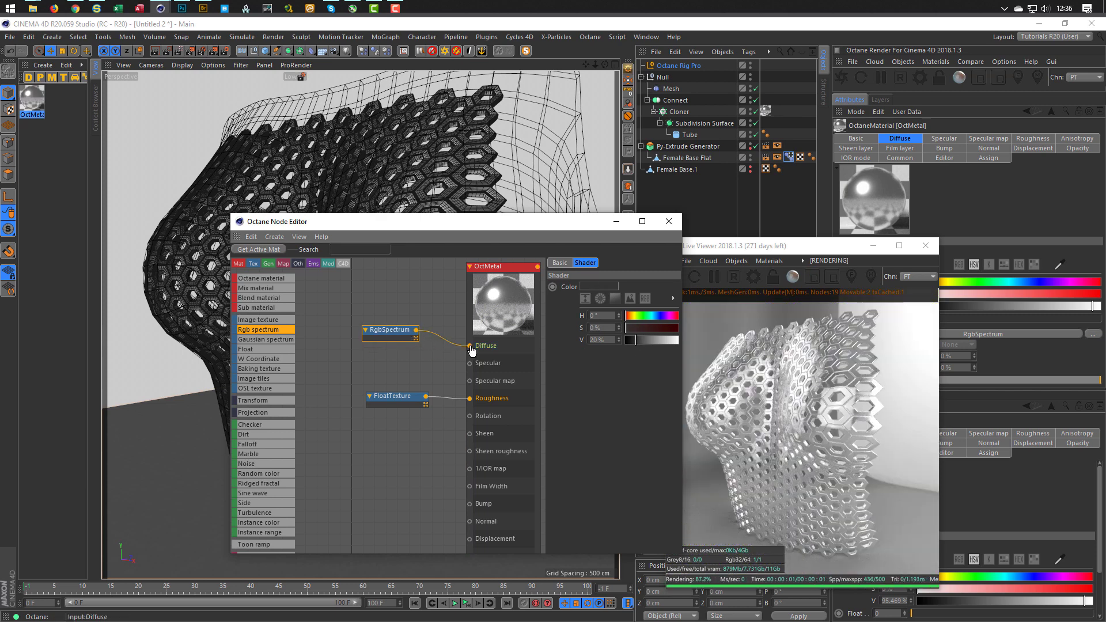
pyautogui.moveTo(469, 346); pyautogui.dragTo(412, 332)
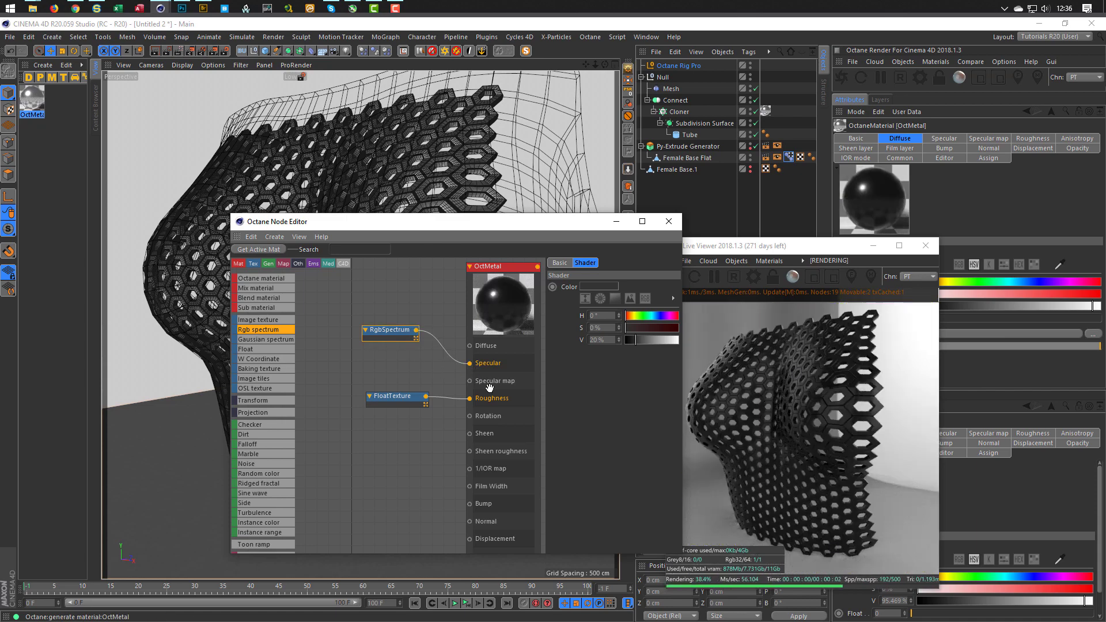
pyautogui.moveTo(641, 340); pyautogui.dragTo(664, 341)
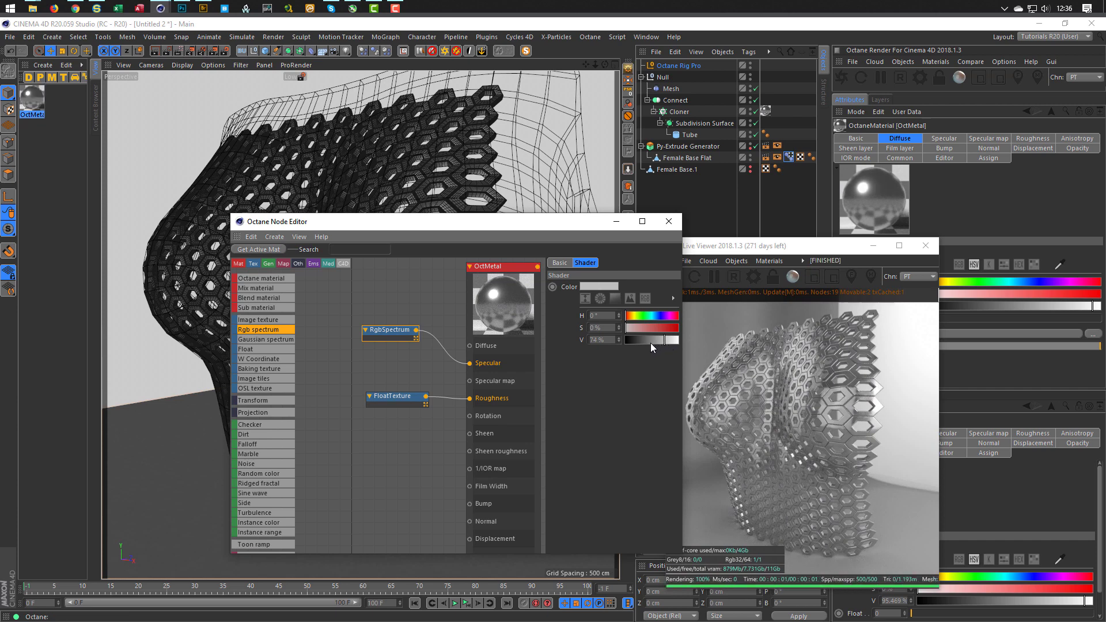
pyautogui.moveTo(594, 222); pyautogui.dragTo(490, 201)
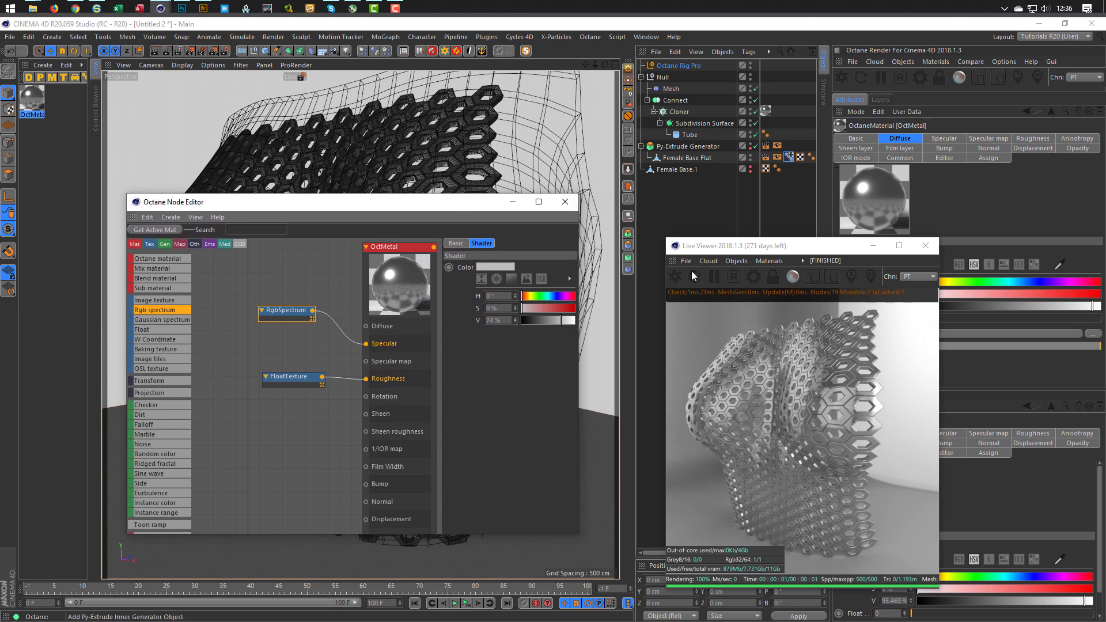
pyautogui.moveTo(807, 247); pyautogui.dragTo(656, 213)
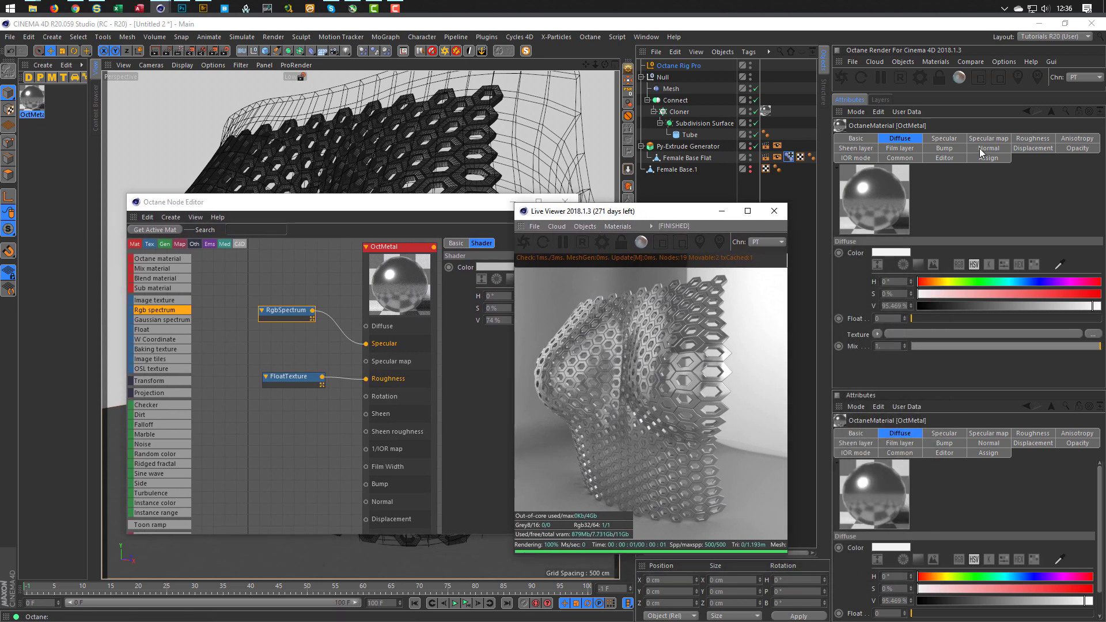
# Turn on the Octane Rig Pro background with colour V 15%
pyautogui.click(679, 65)
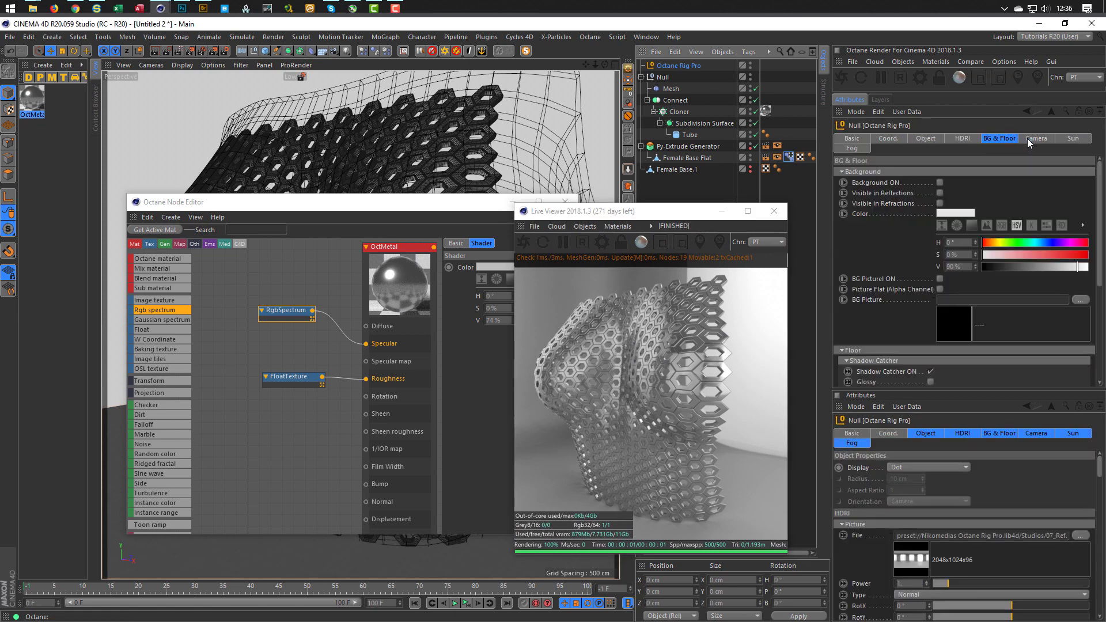
pyautogui.click(997, 139)
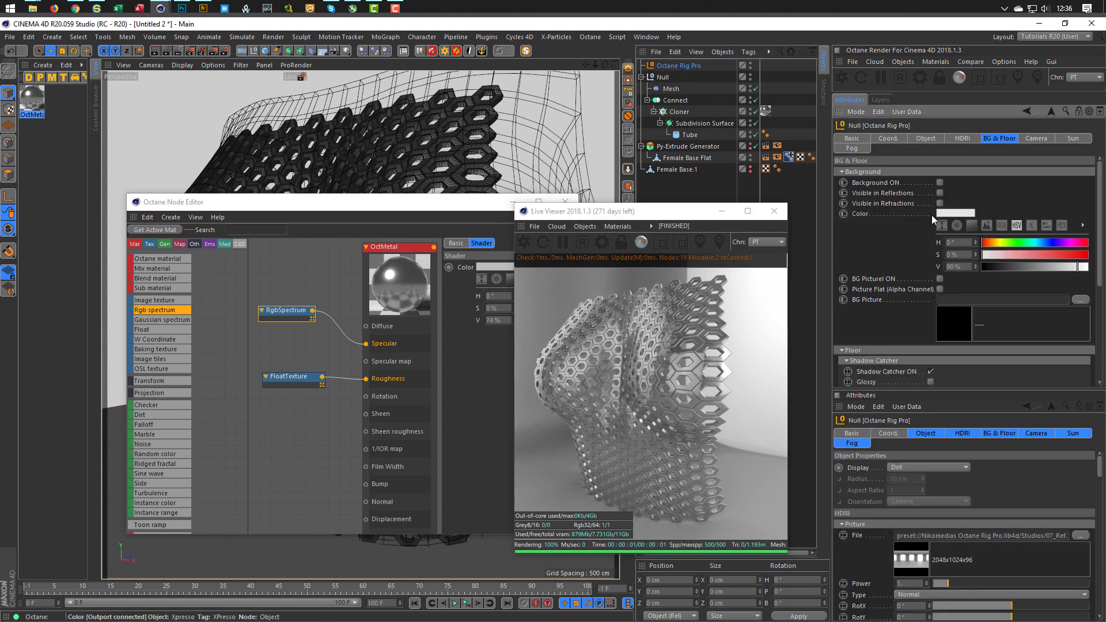
pyautogui.click(940, 183)
pyautogui.click(996, 266)
pyautogui.moveTo(996, 266); pyautogui.dragTo(999, 267)
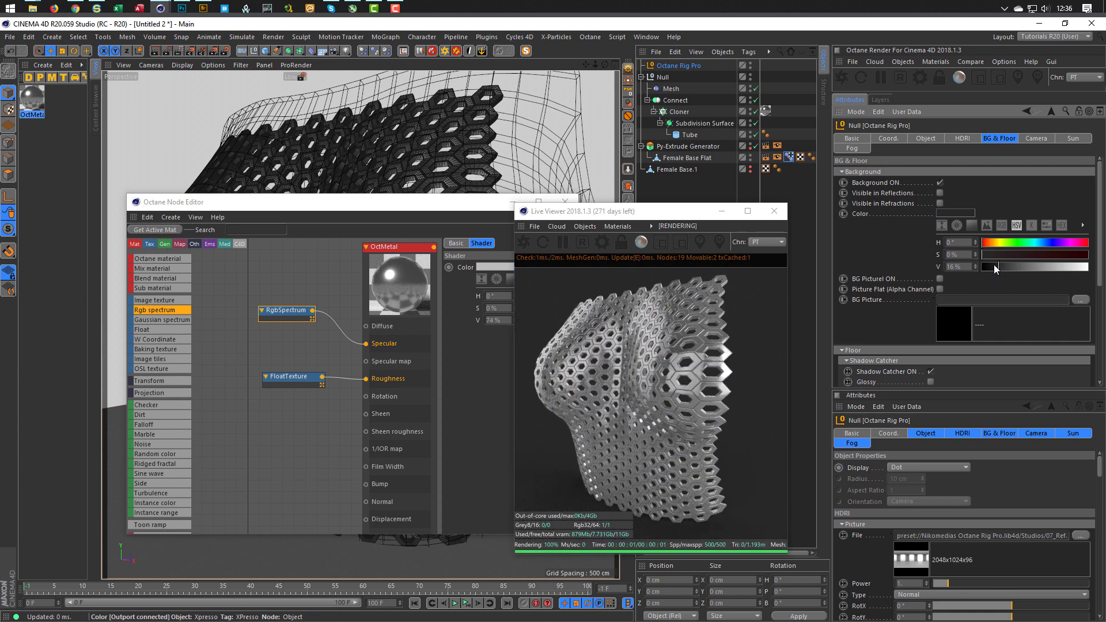
pyautogui.click(996, 268)
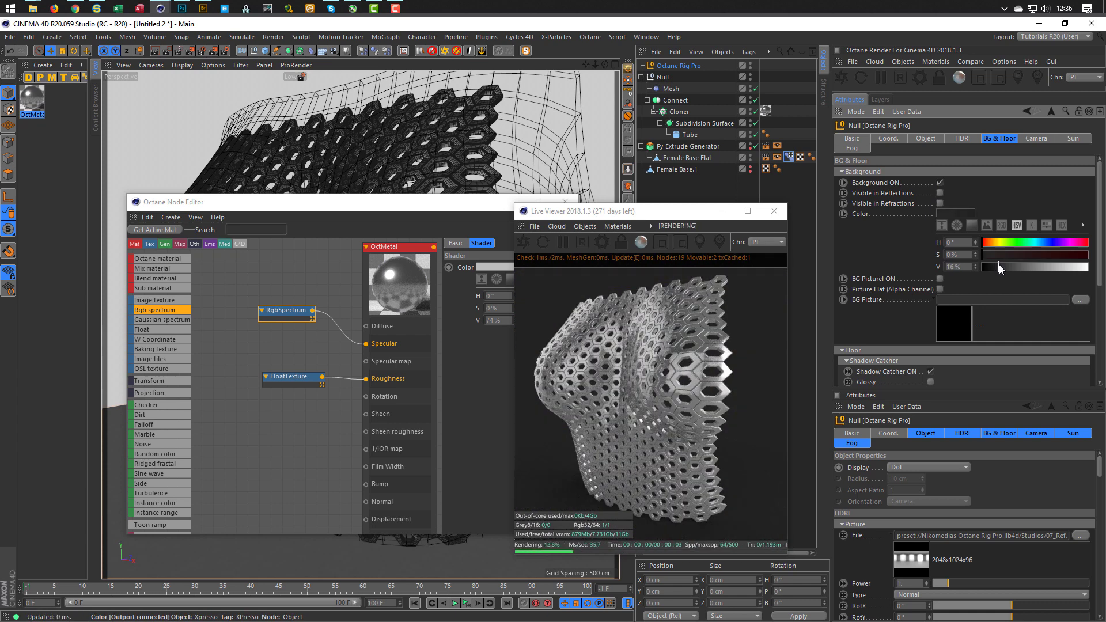
pyautogui.click(997, 266)
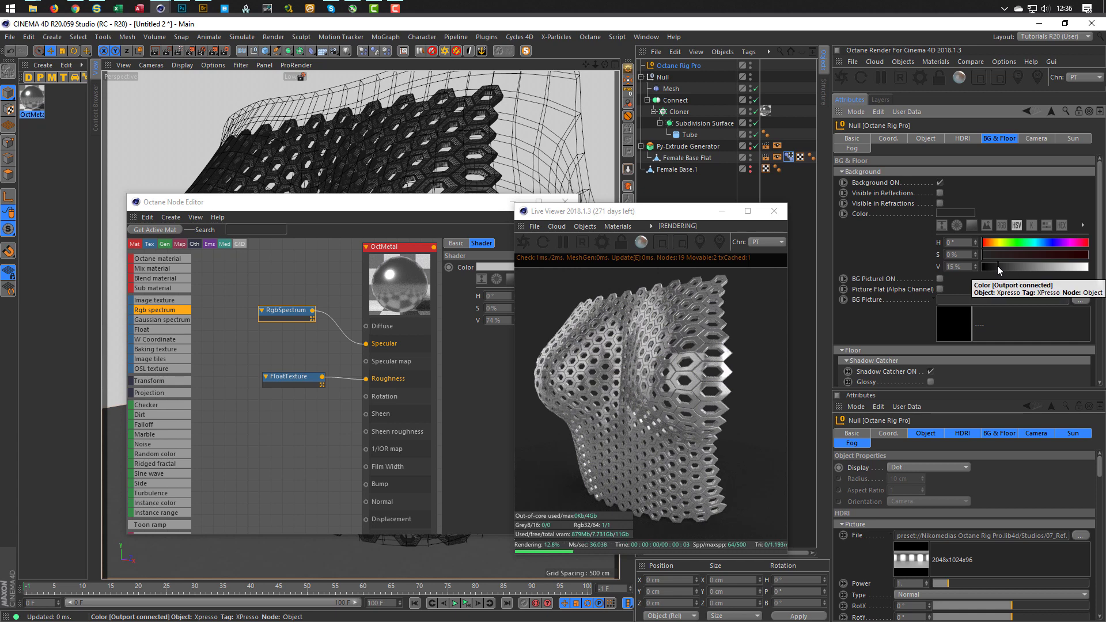
pyautogui.click(961, 138)
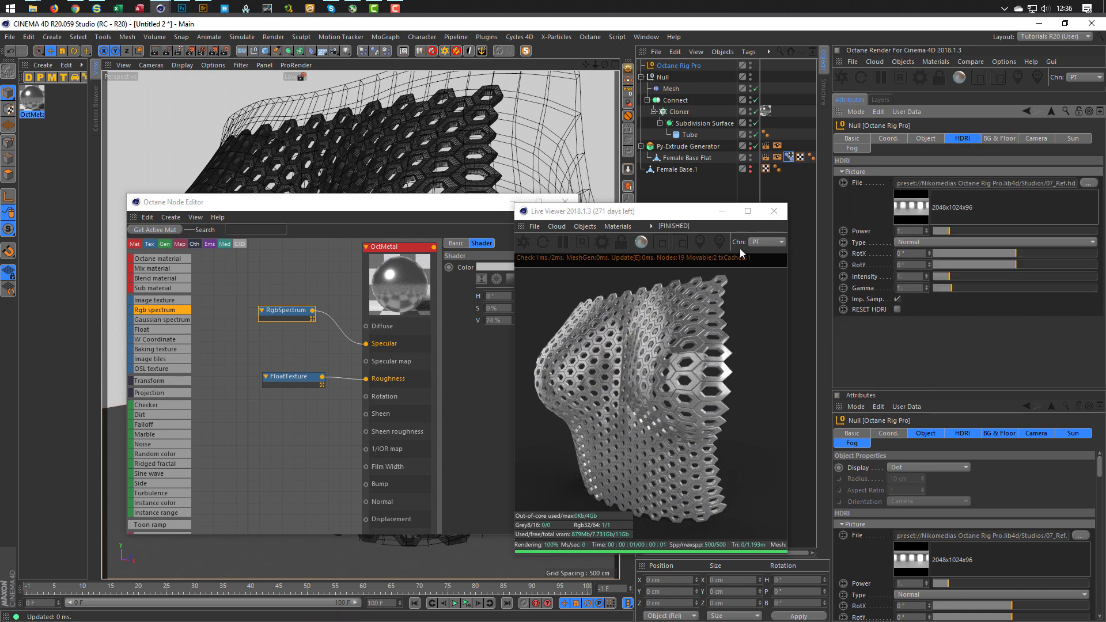
# Open the Content Browser to the Indoor HDRI presets in a two-column view
pyautogui.moveTo(691, 215); pyautogui.dragTo(748, 243)
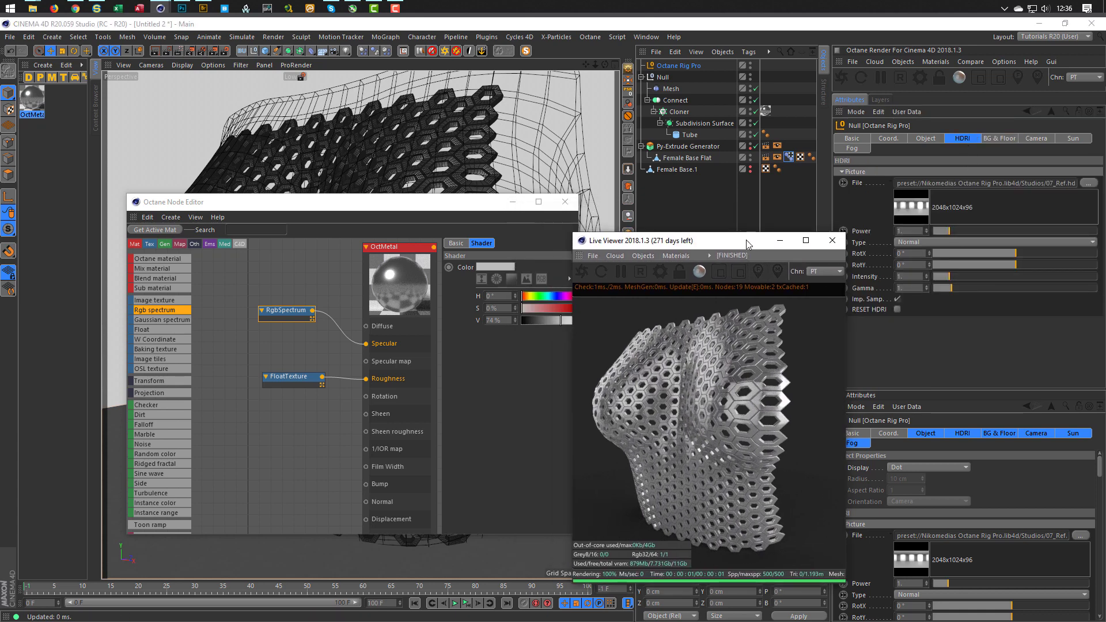
pyautogui.hotkey('shift', 'F8')
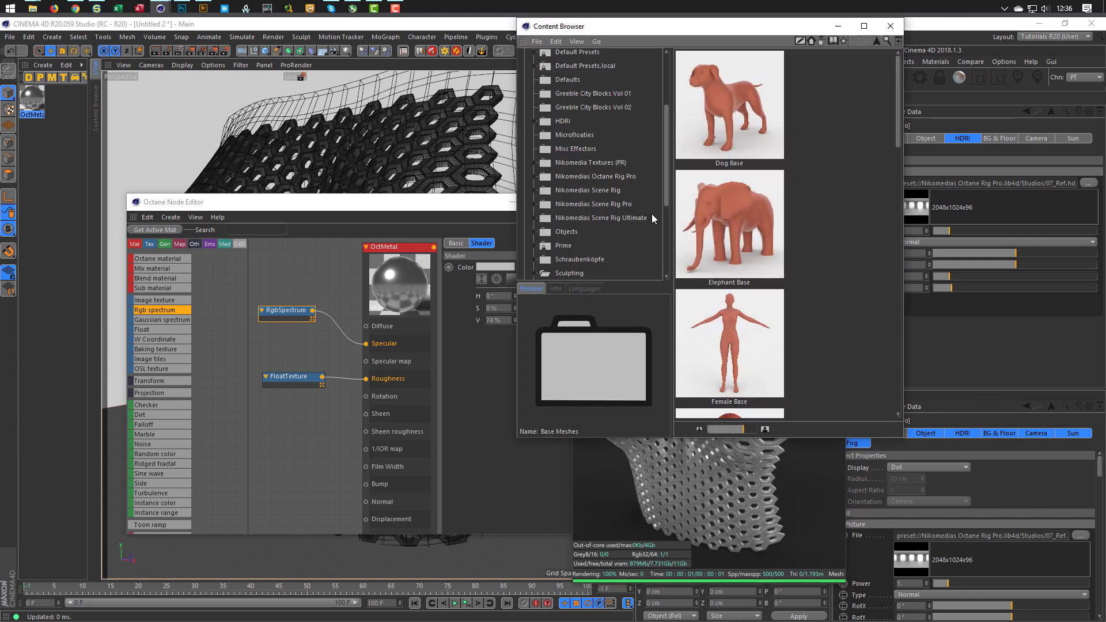
pyautogui.moveTo(622, 27); pyautogui.dragTo(300, 58)
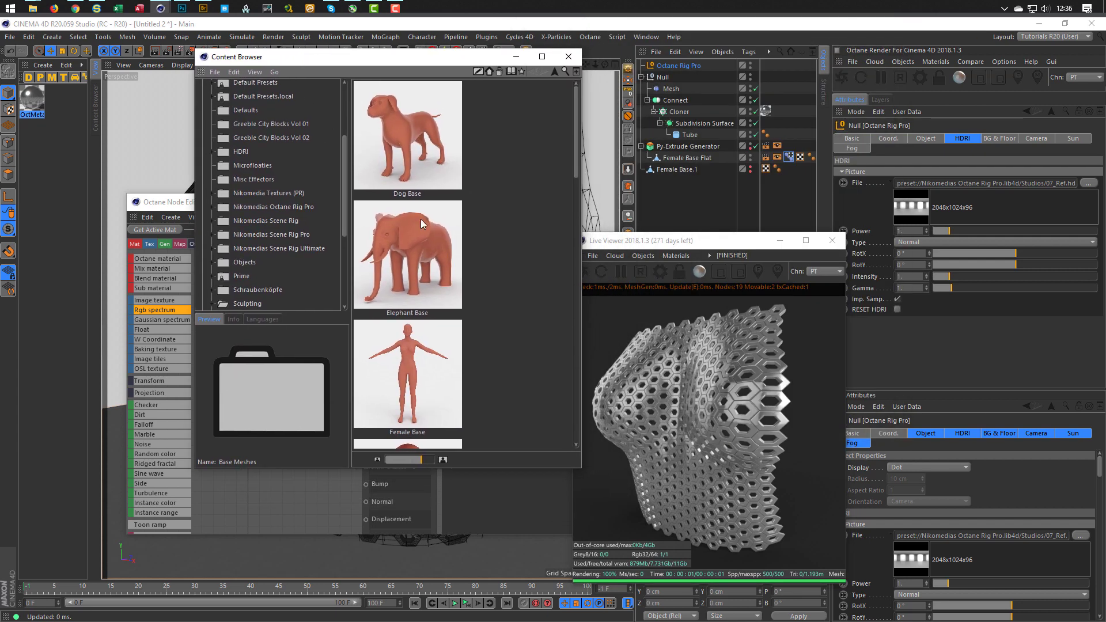
pyautogui.click(211, 152)
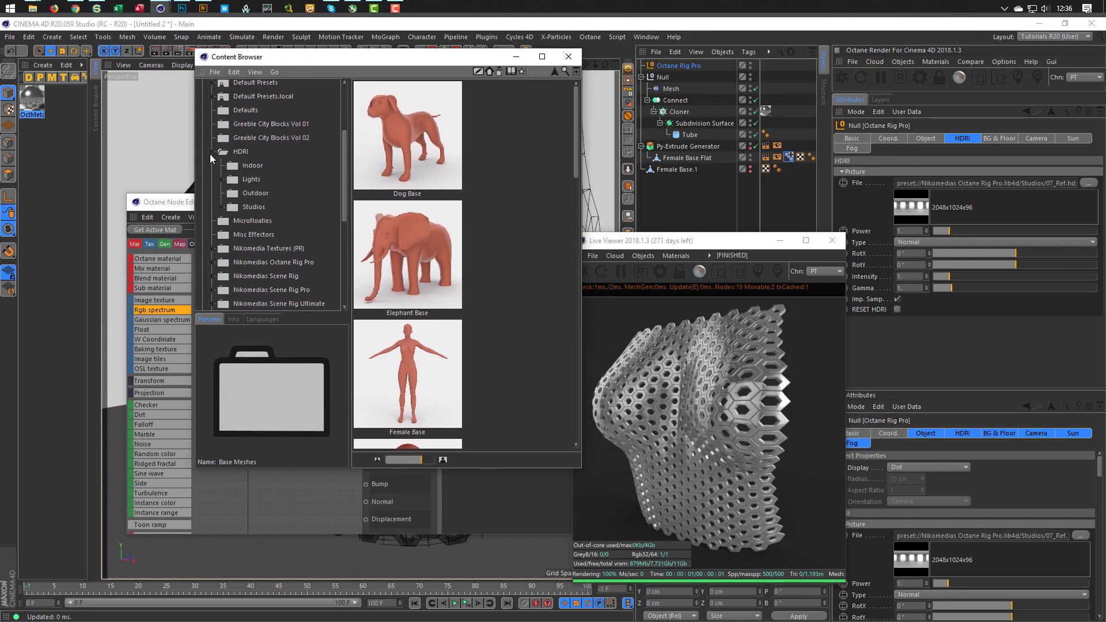
pyautogui.click(252, 166)
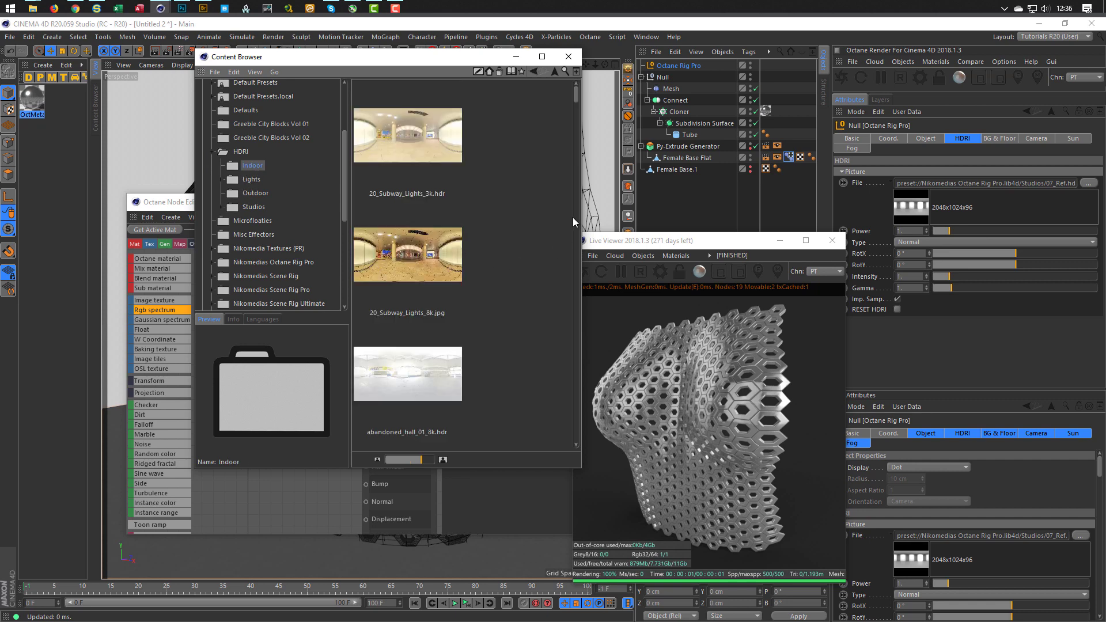
pyautogui.moveTo(417, 465)
pyautogui.mouseDown()
pyautogui.moveTo(395, 459)
pyautogui.moveTo(416, 463)
pyautogui.mouseUp()
pyautogui.scroll(-2, 448, 436)
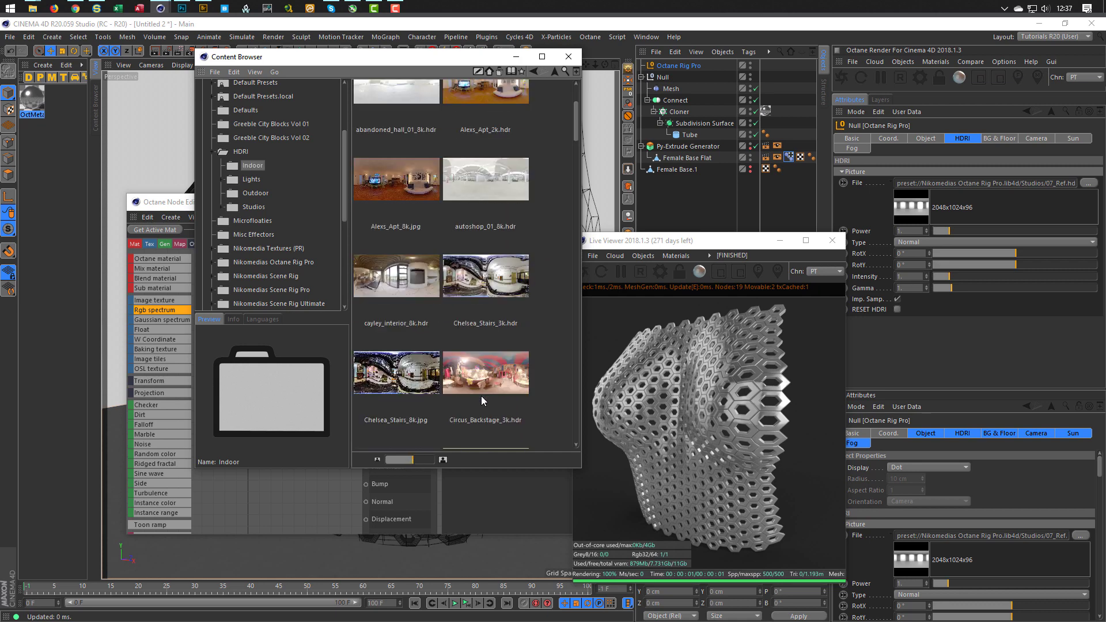
# Load Chelsea_Stairs_3k.hdr into the rig's HDRI slot and close the Content Browser
pyautogui.click(487, 304)
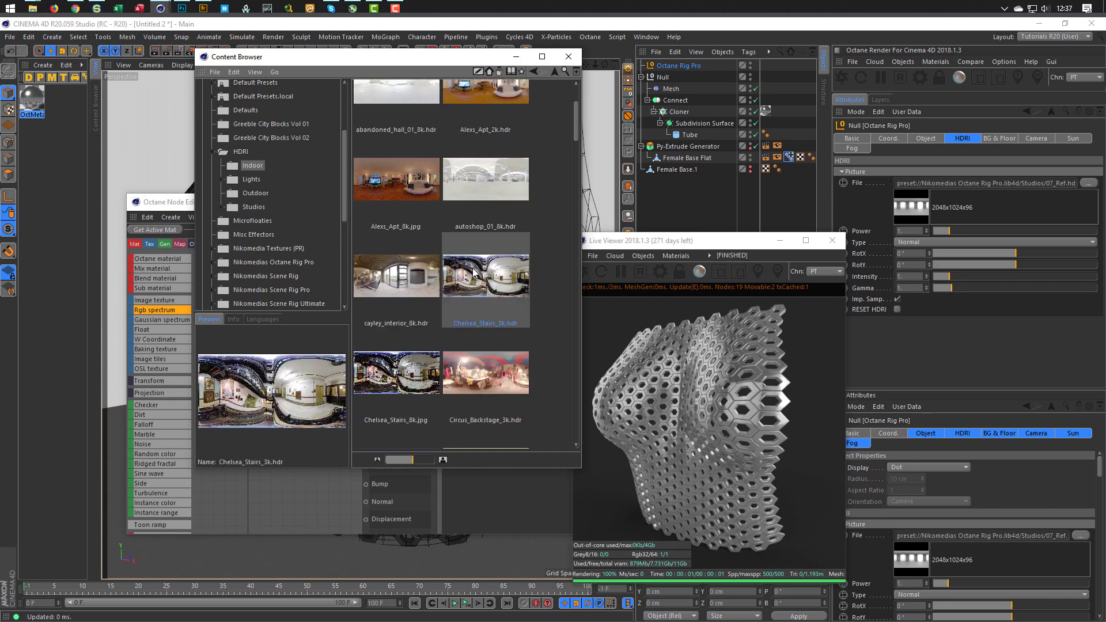
pyautogui.moveTo(983, 190); pyautogui.dragTo(983, 190)
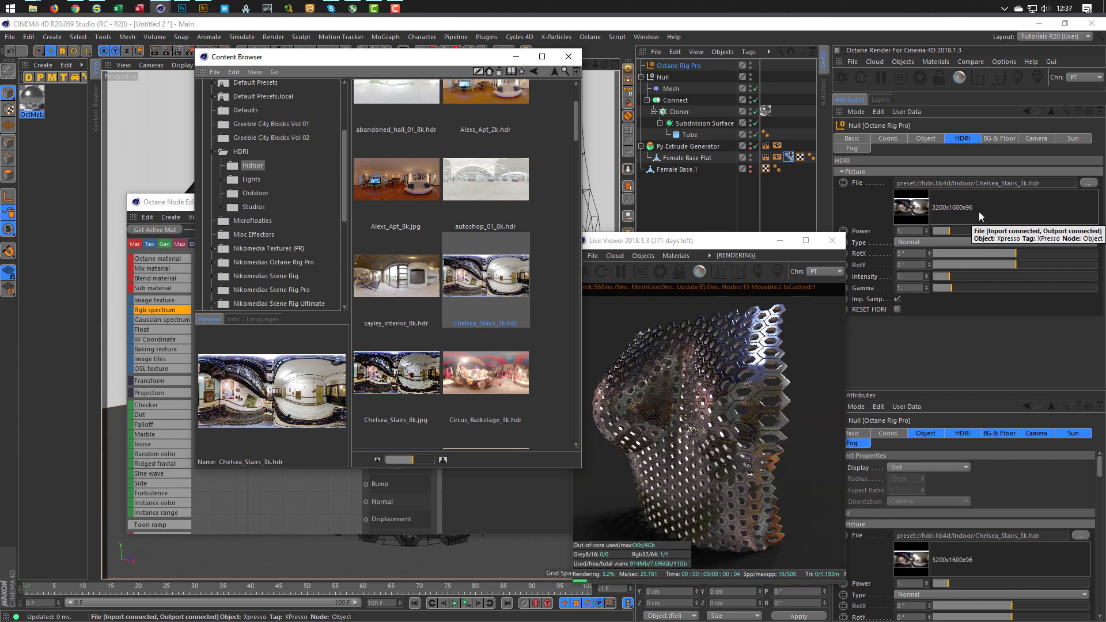
pyautogui.click(745, 257)
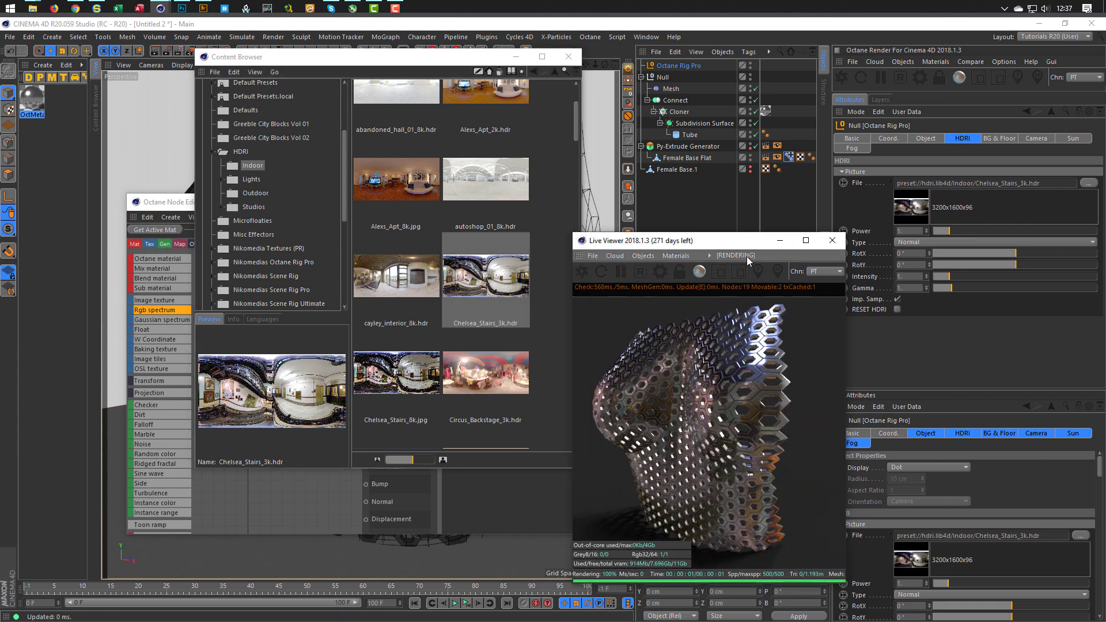
pyautogui.moveTo(740, 240); pyautogui.dragTo(802, 206)
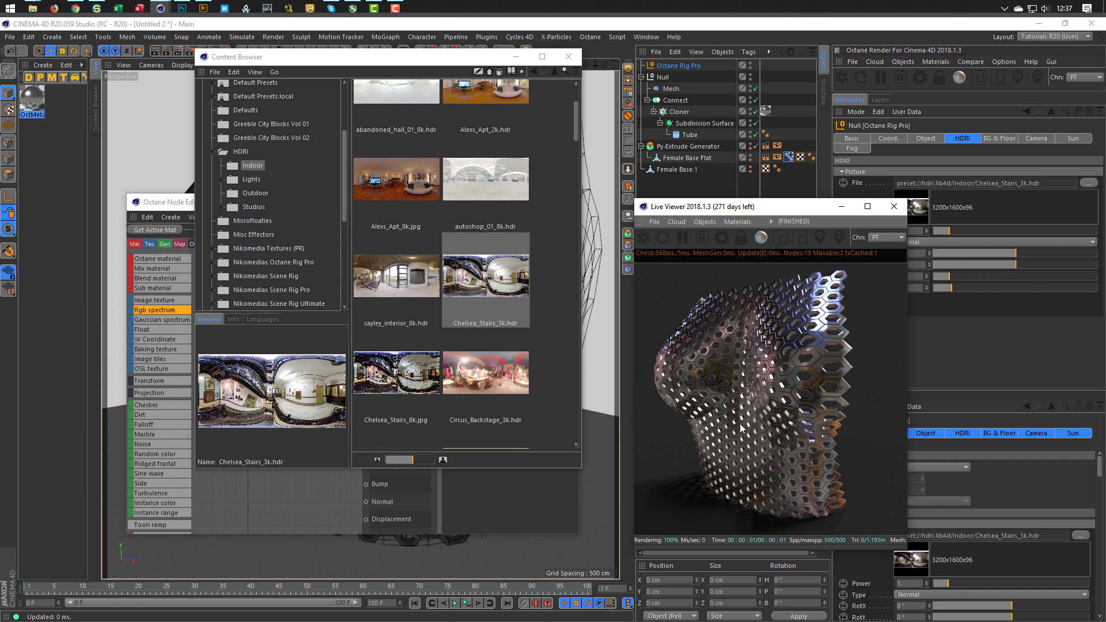
pyautogui.click(568, 56)
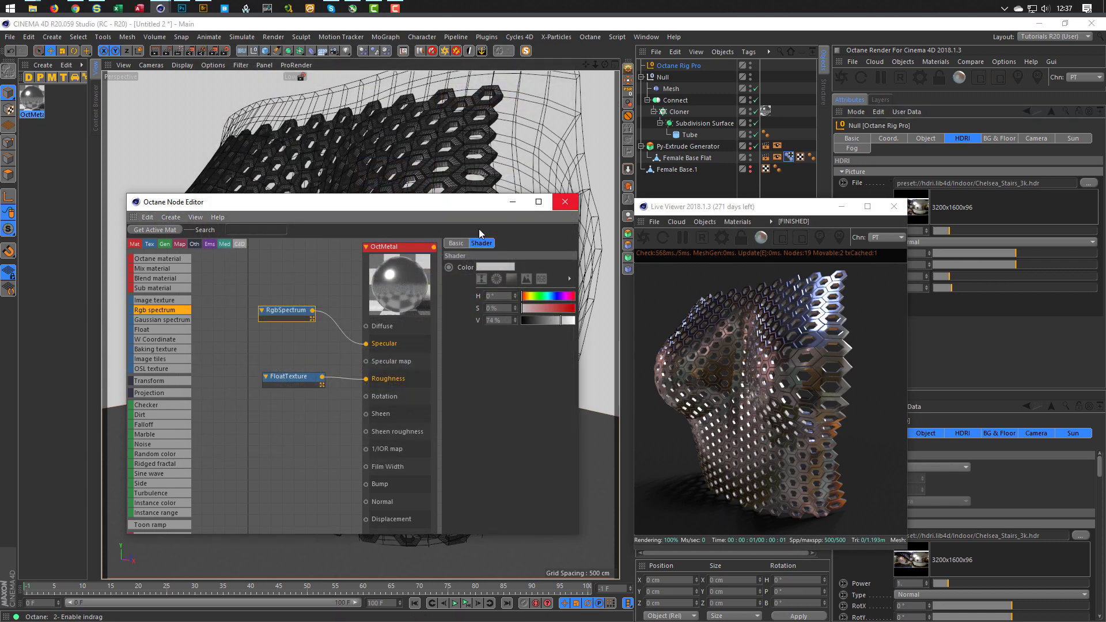
# Close the Node Editor, hide the extruded lattice, and select the Py-Extrude Generator
pyautogui.click(564, 201)
pyautogui.keyDown('alt'); pyautogui.moveTo(435, 243); pyautogui.dragTo(514, 193); pyautogui.keyUp('alt')
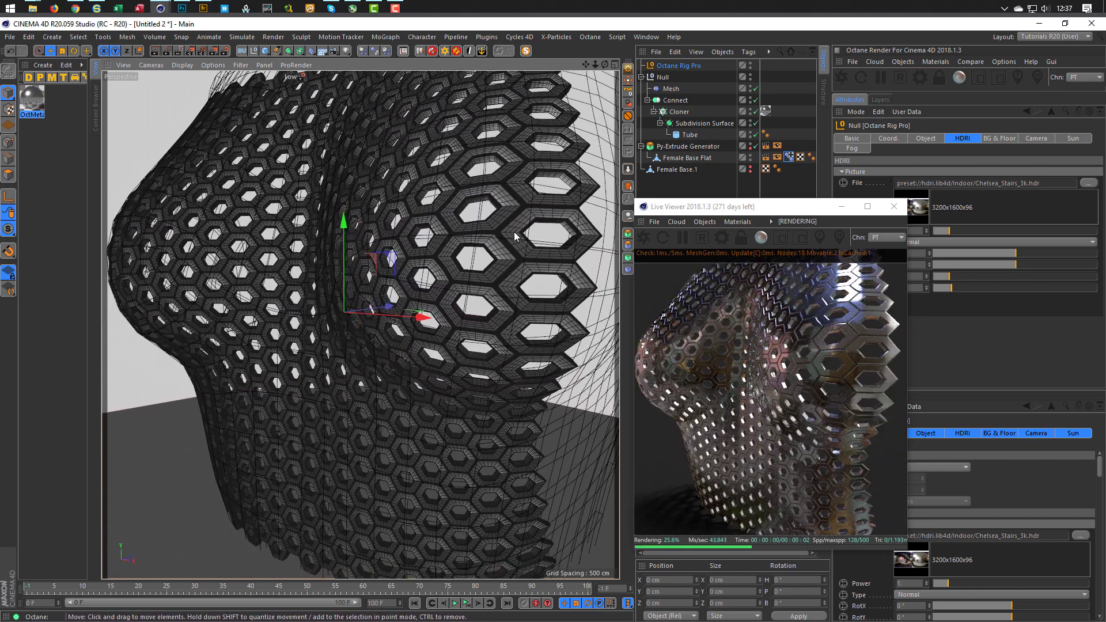
pyautogui.moveTo(792, 205); pyautogui.dragTo(841, 233)
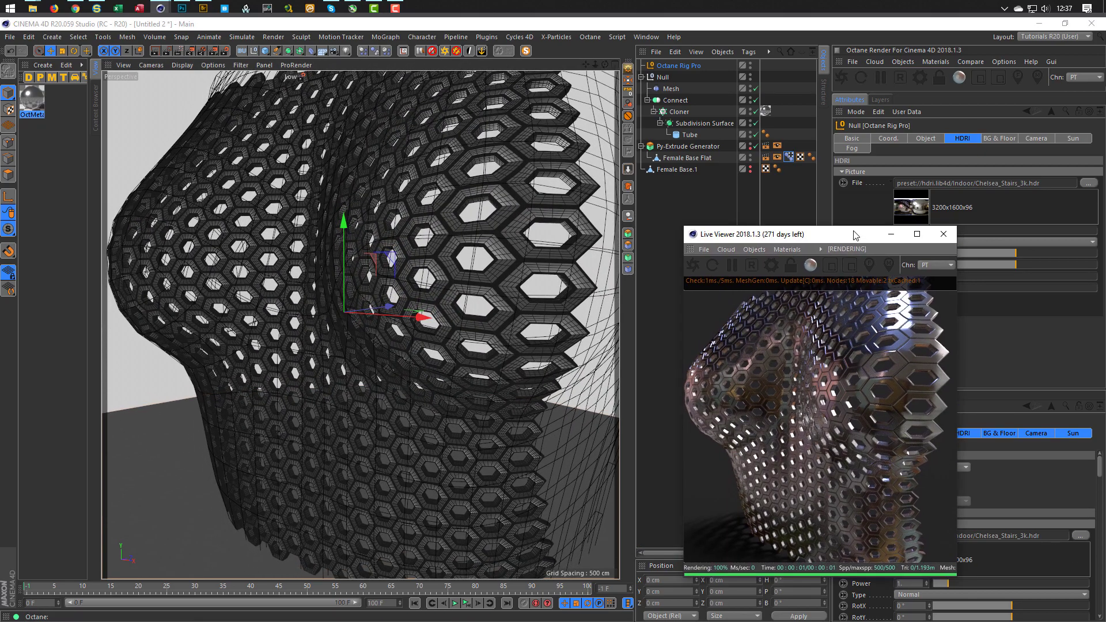
pyautogui.click(751, 150)
pyautogui.click(694, 147)
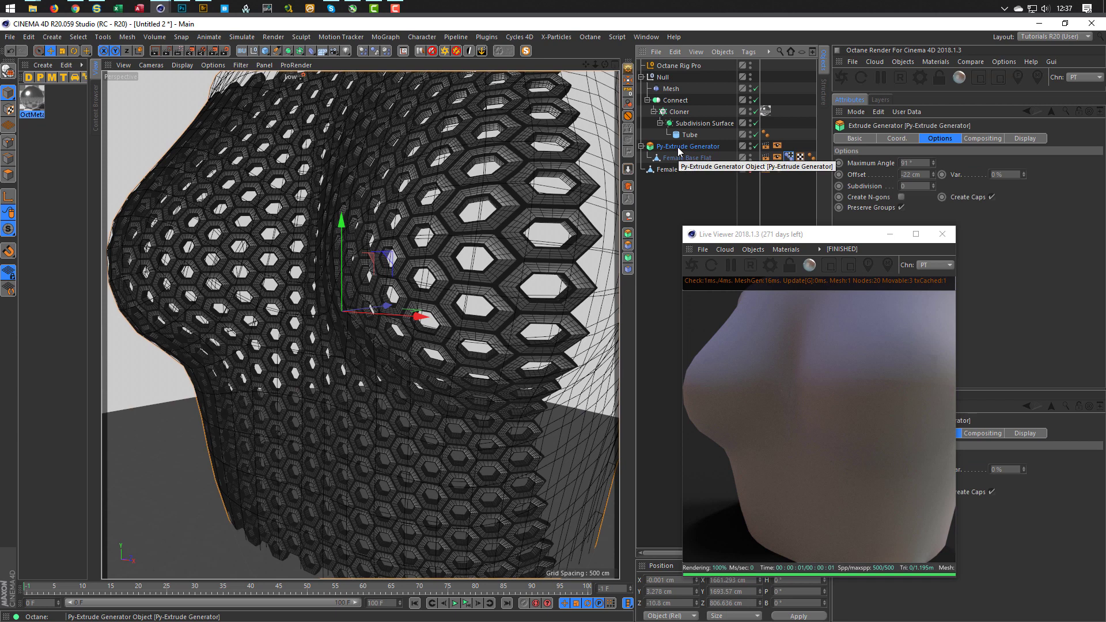
# Add an Atom Array over the lattice and apply the OctMetal material to it
pyautogui.click(299, 50)
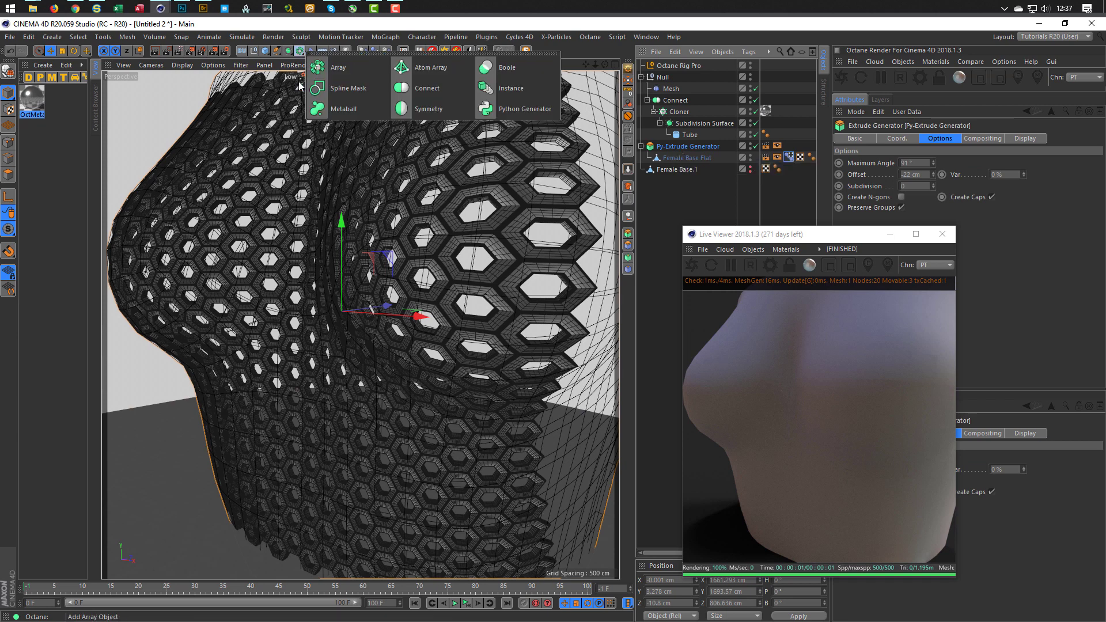
pyautogui.click(426, 70)
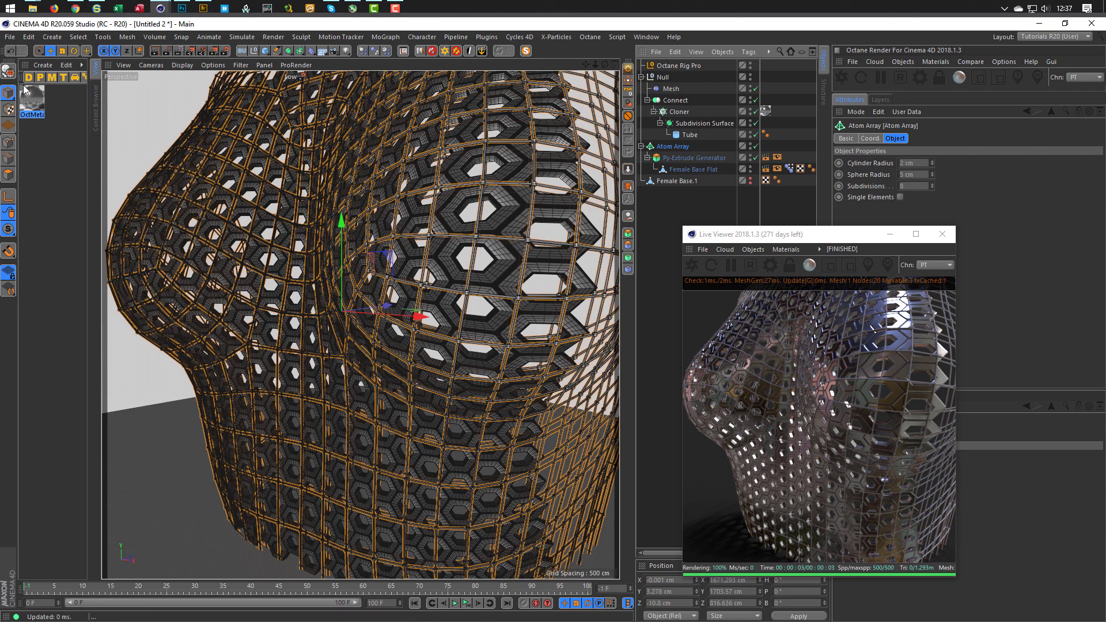
pyautogui.moveTo(32, 98); pyautogui.dragTo(682, 148)
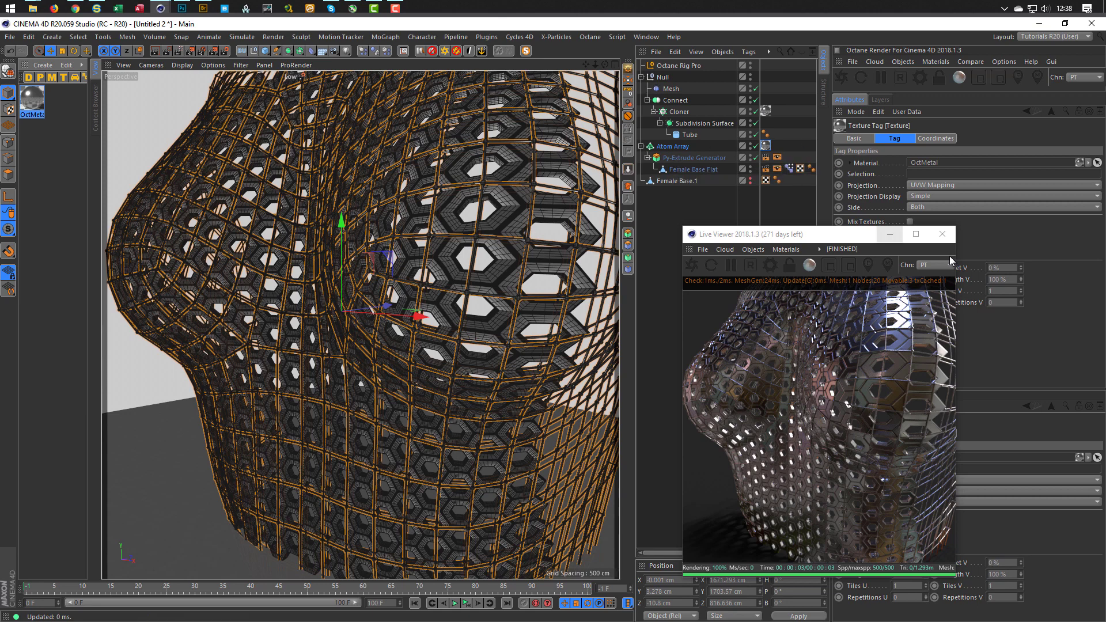
# Close the Live Viewer and delete the OctMetal material and Octane Rig Pro
pyautogui.click(942, 233)
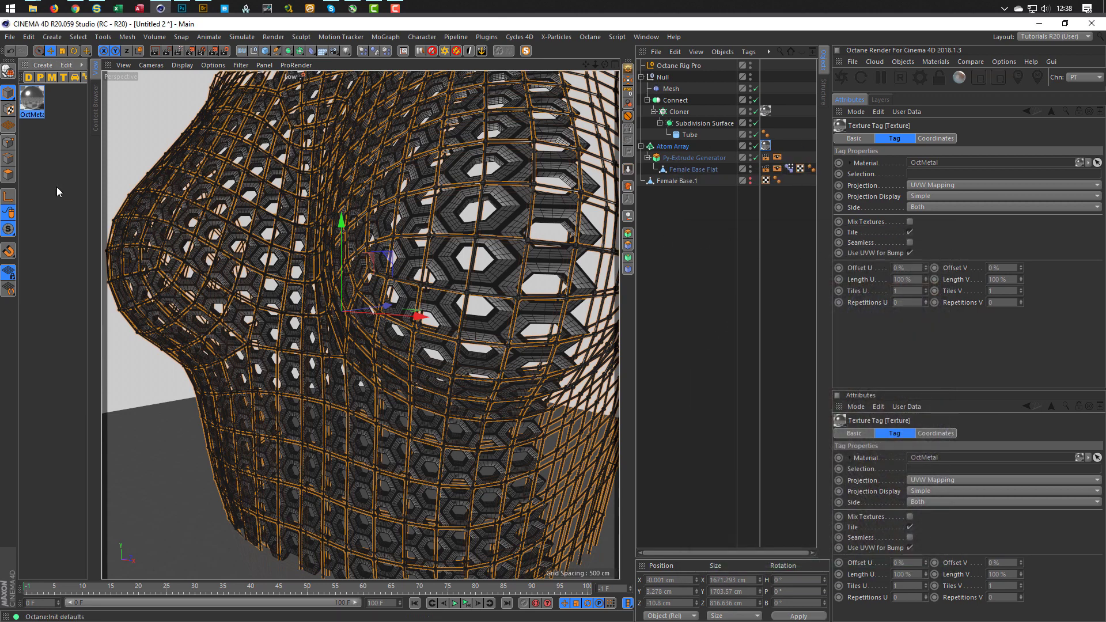
pyautogui.click(50, 136)
pyautogui.press('Delete')
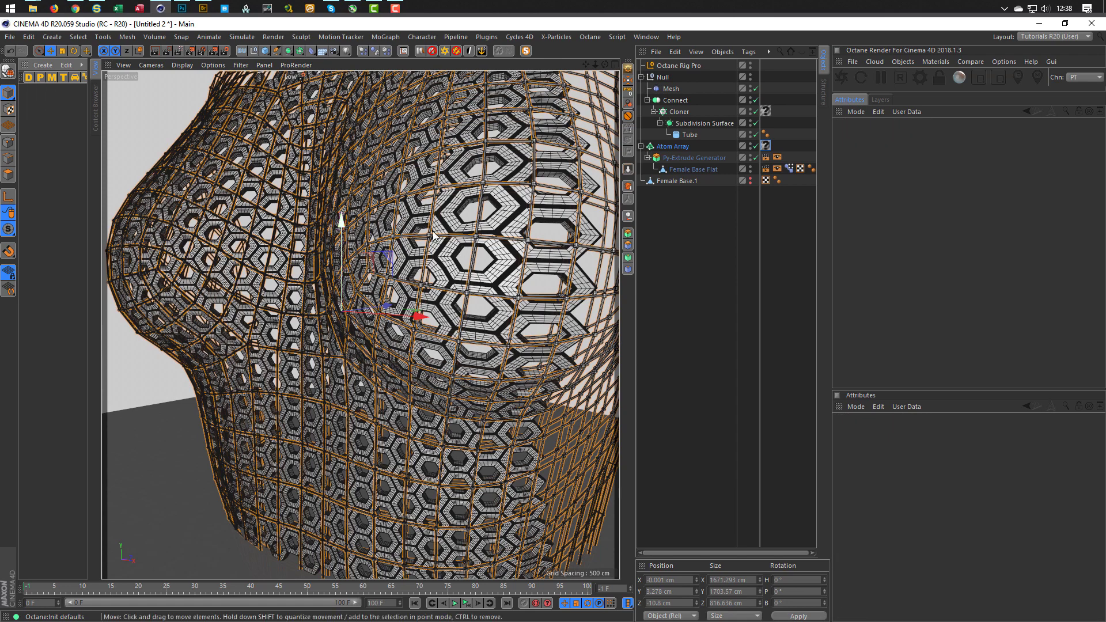
pyautogui.click(686, 65)
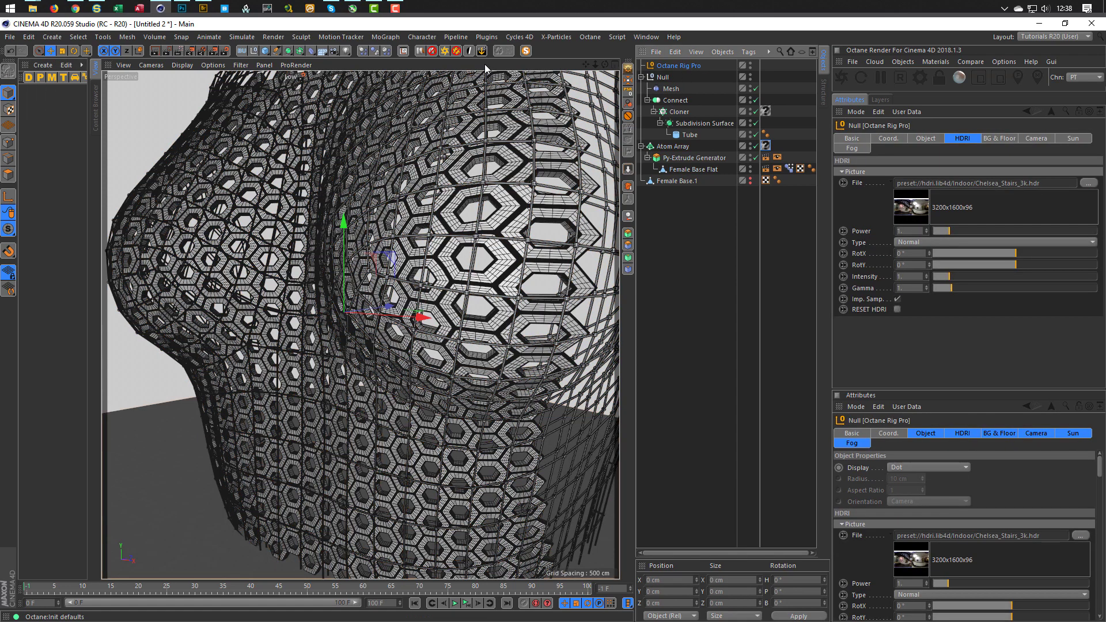
pyautogui.click(433, 51)
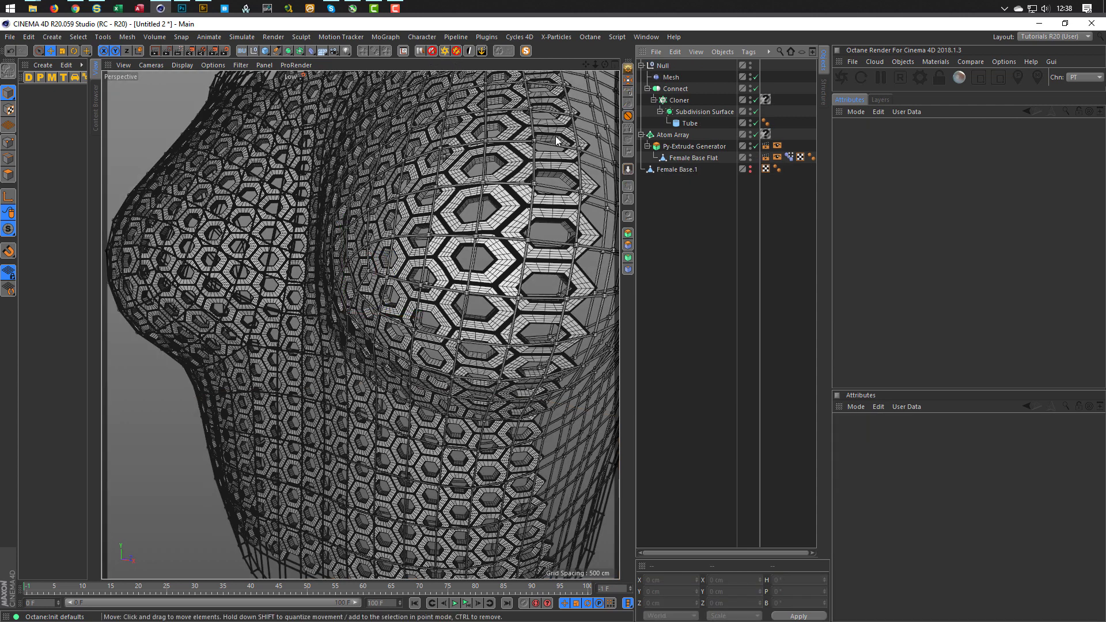
# Add the Nikomedias Scene Rig Ultimate and lower its floor Move Up / Down to -711 cm
pyautogui.click(420, 51)
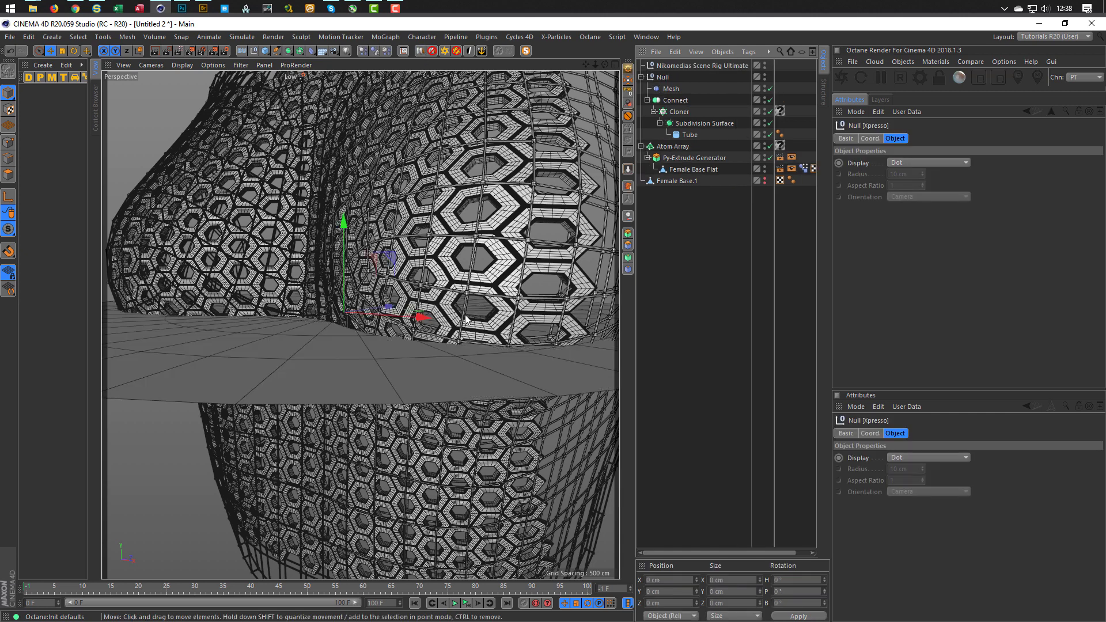
pyautogui.click(675, 65)
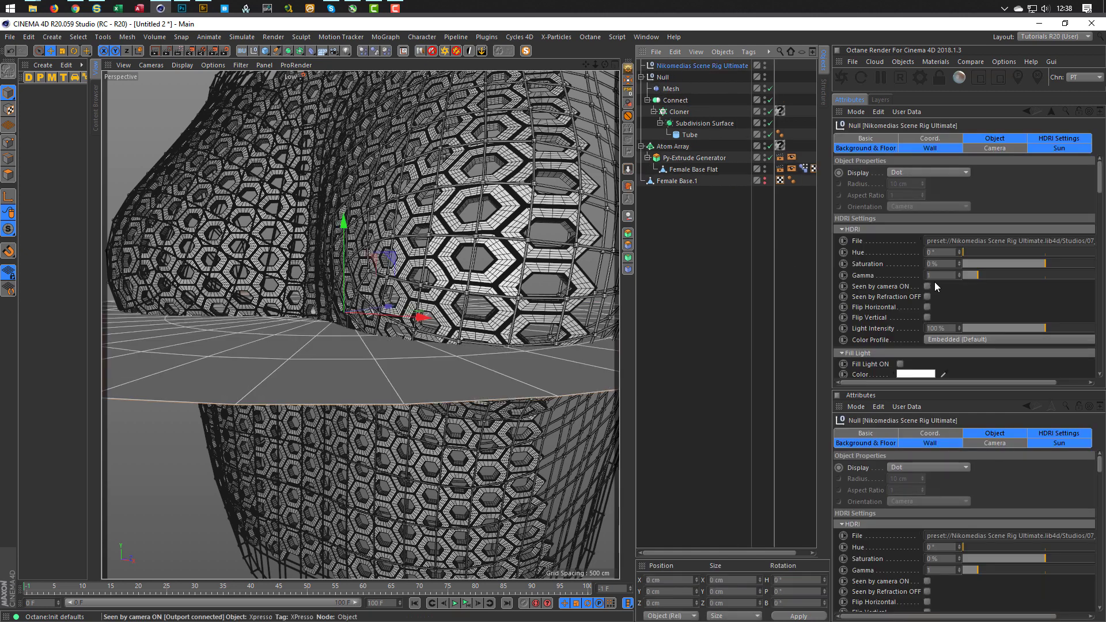
pyautogui.click(873, 148)
pyautogui.scroll(-3, 868, 285)
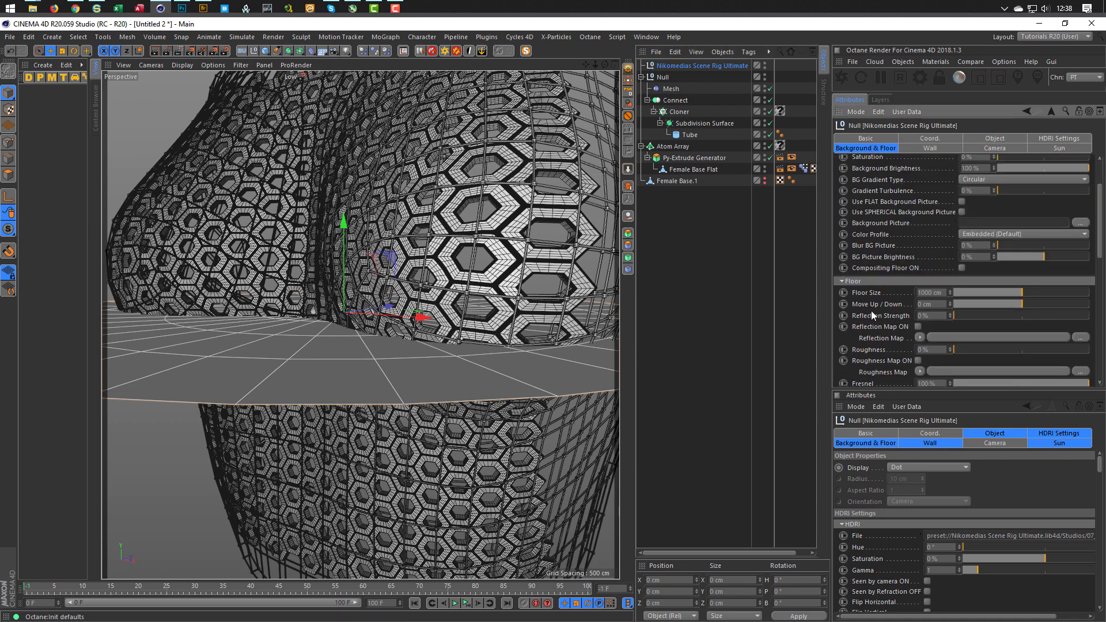
pyautogui.moveTo(951, 303); pyautogui.dragTo(950, 408)
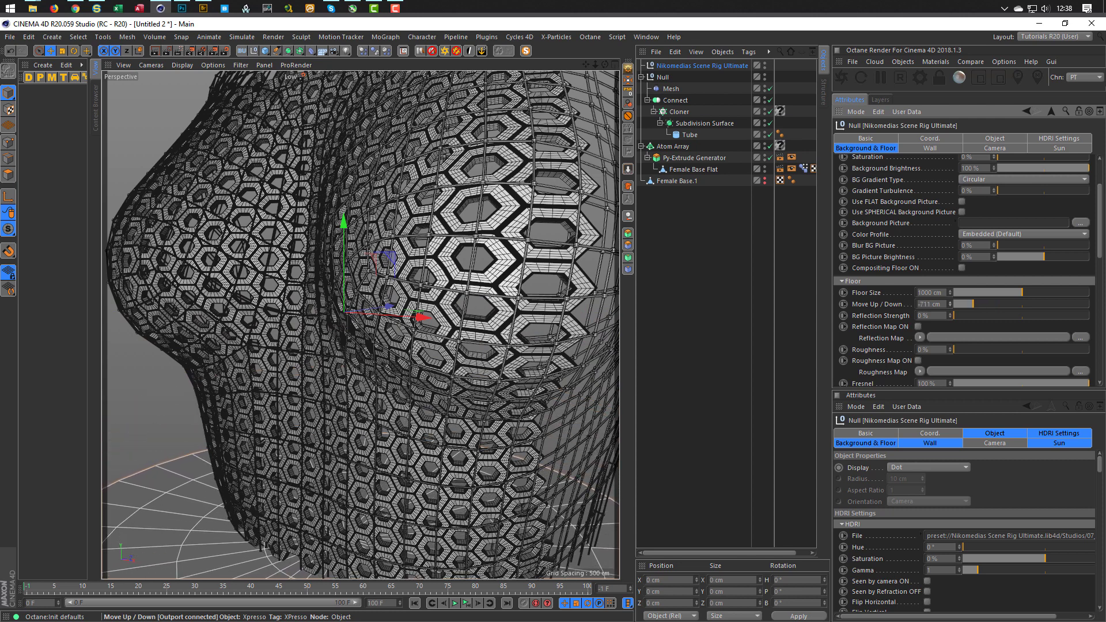
# Apply the Low GI preset in Render Settings
pyautogui.click(227, 51)
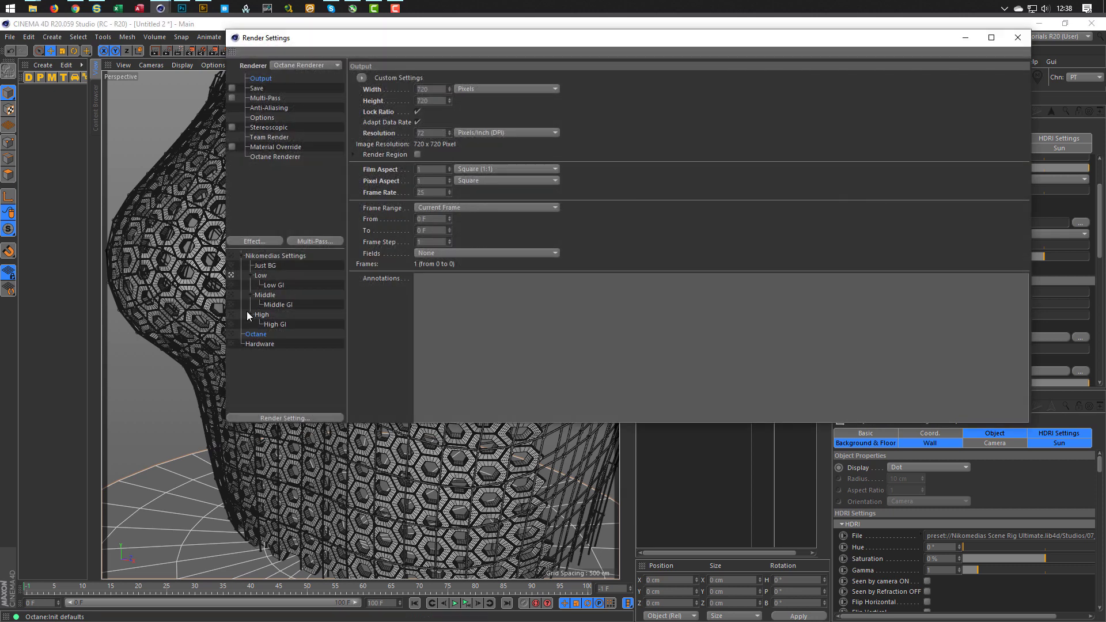
pyautogui.click(231, 285)
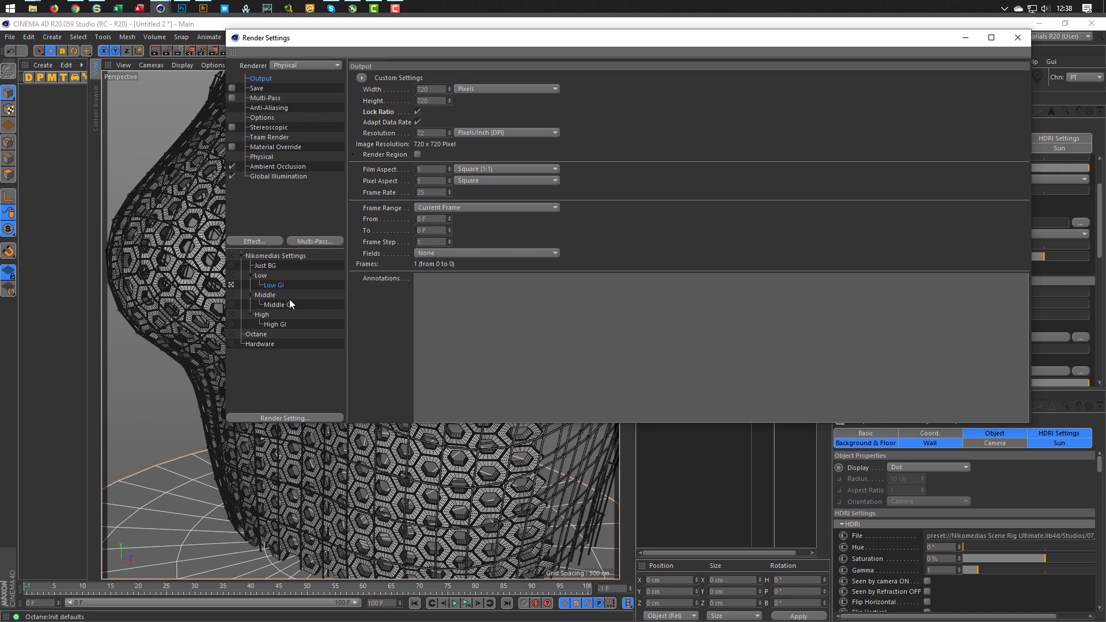
pyautogui.click(1017, 38)
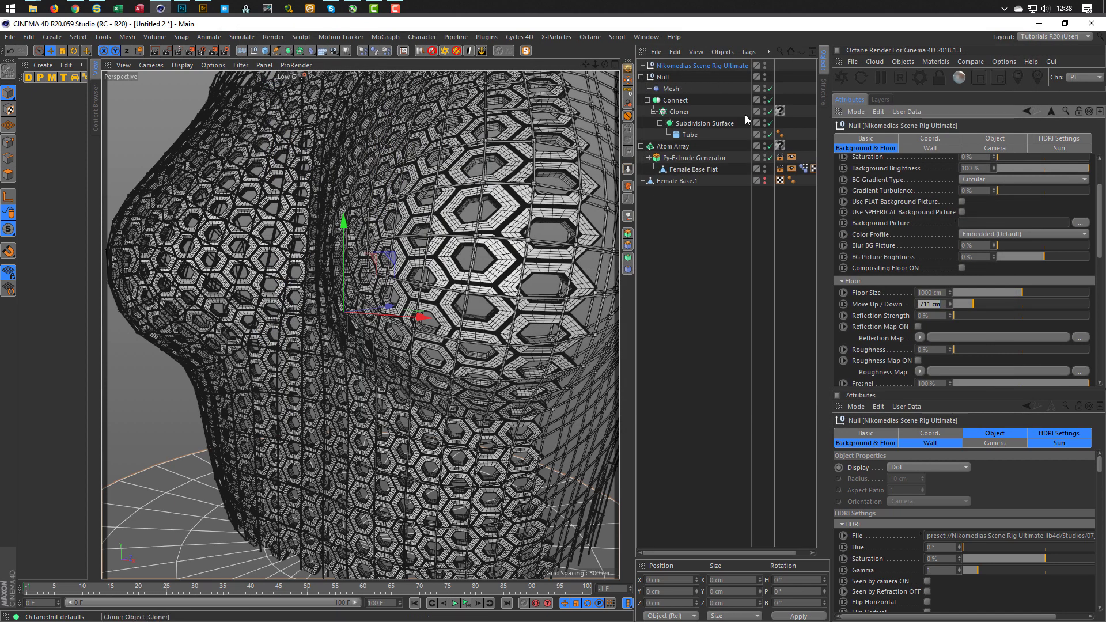
# Create material Mat with Color off and Conductor Fresnel reflectance using the Chromium preset
pyautogui.doubleClick(39, 118)
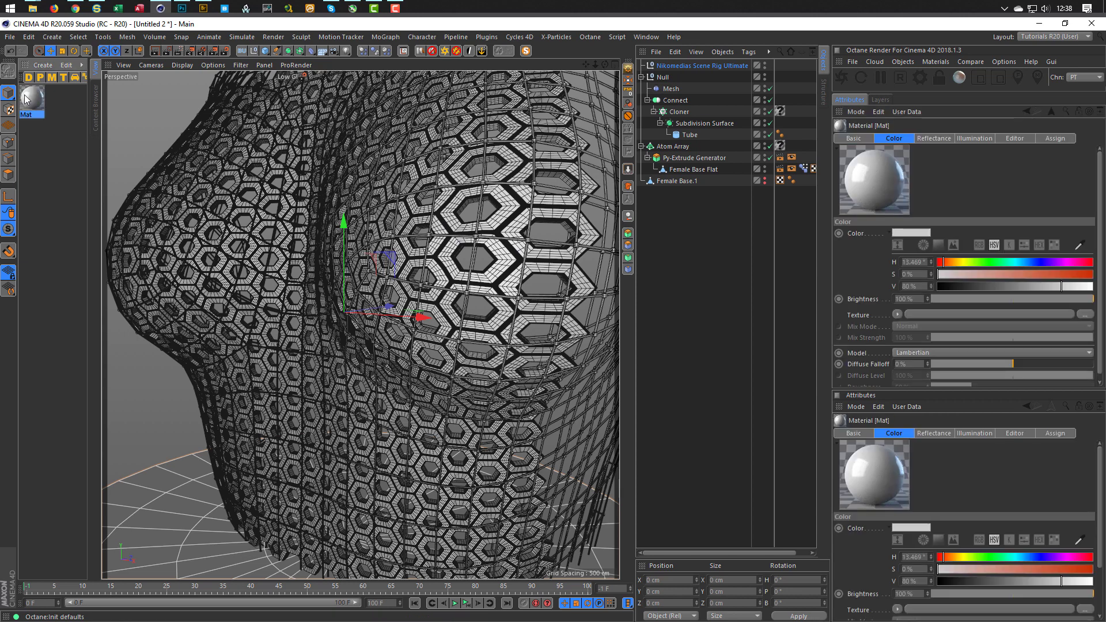
pyautogui.doubleClick(39, 118)
pyautogui.click(232, 199)
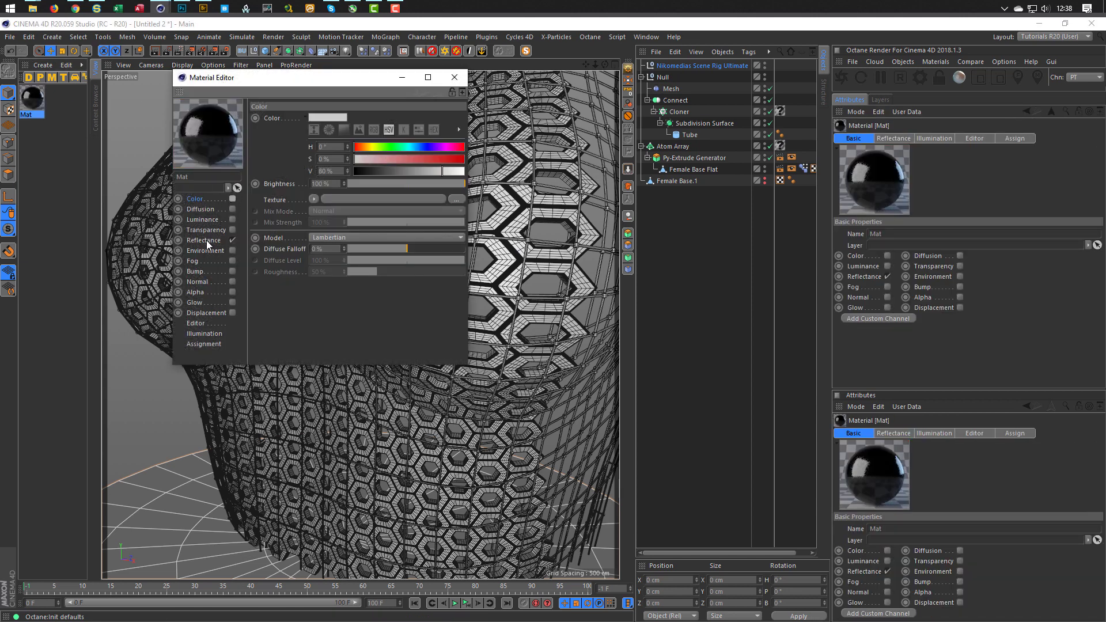
pyautogui.click(207, 240)
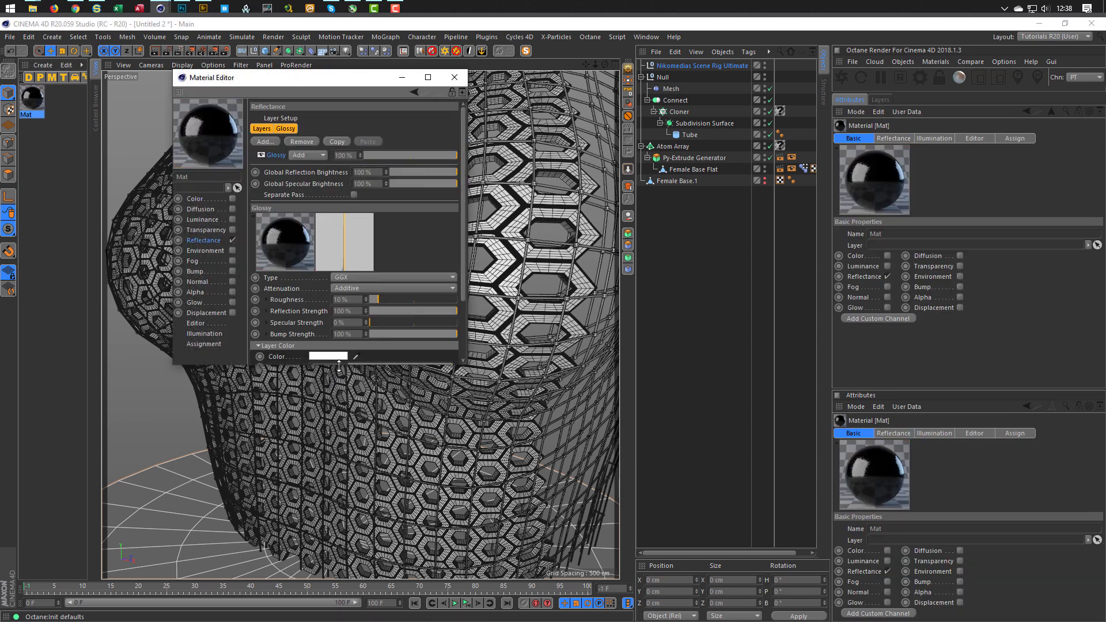
pyautogui.moveTo(333, 364); pyautogui.dragTo(335, 487)
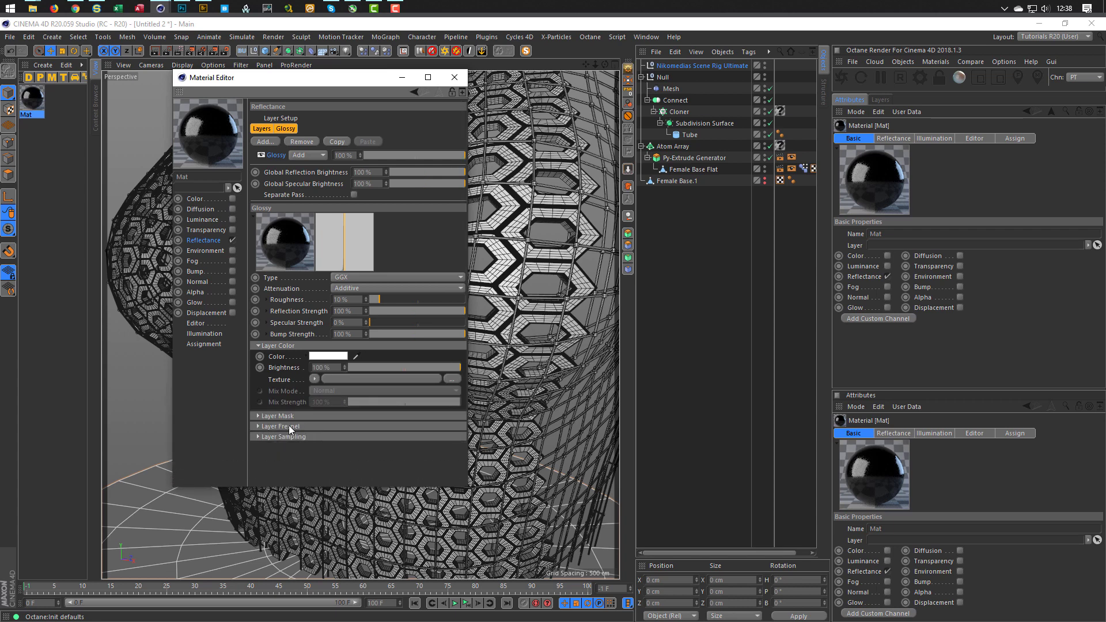
pyautogui.click(289, 425)
pyautogui.click(341, 438)
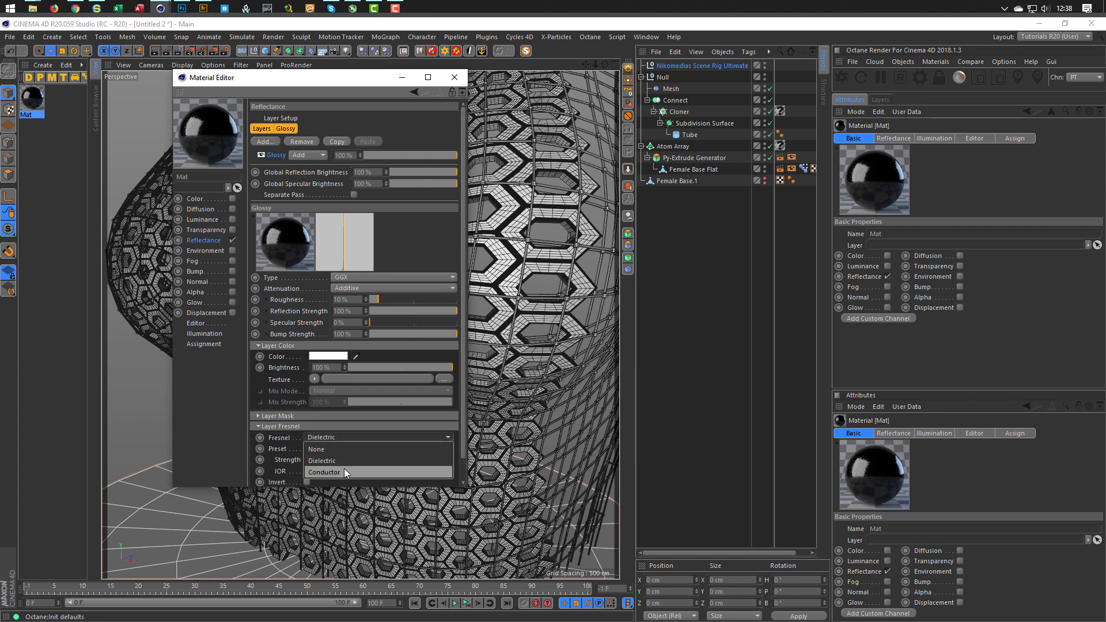
pyautogui.click(343, 468)
pyautogui.click(339, 448)
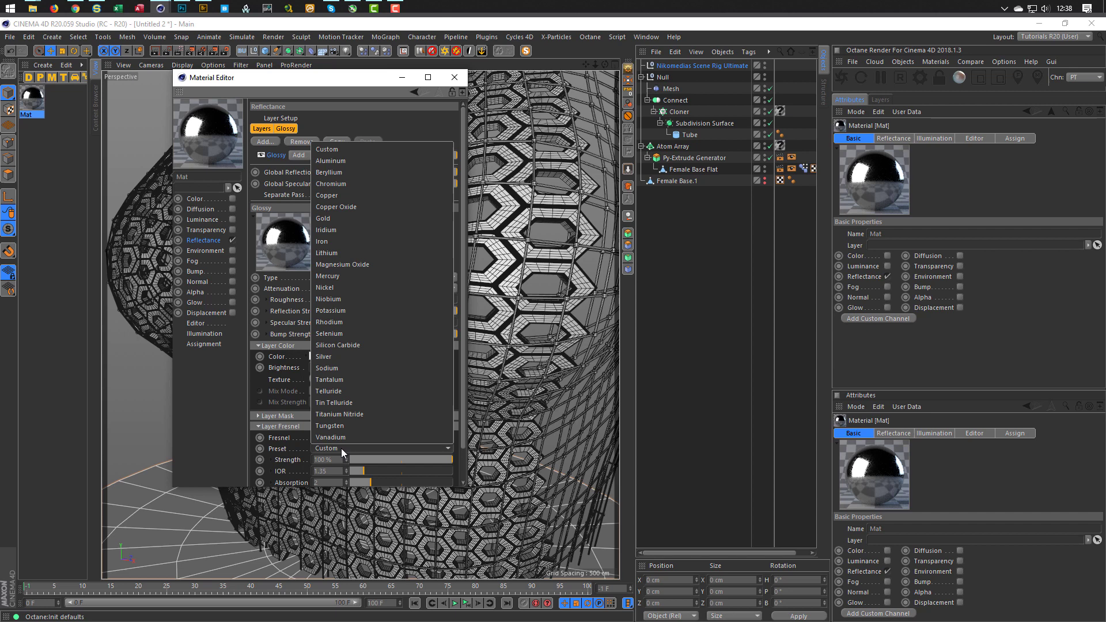
pyautogui.click(347, 182)
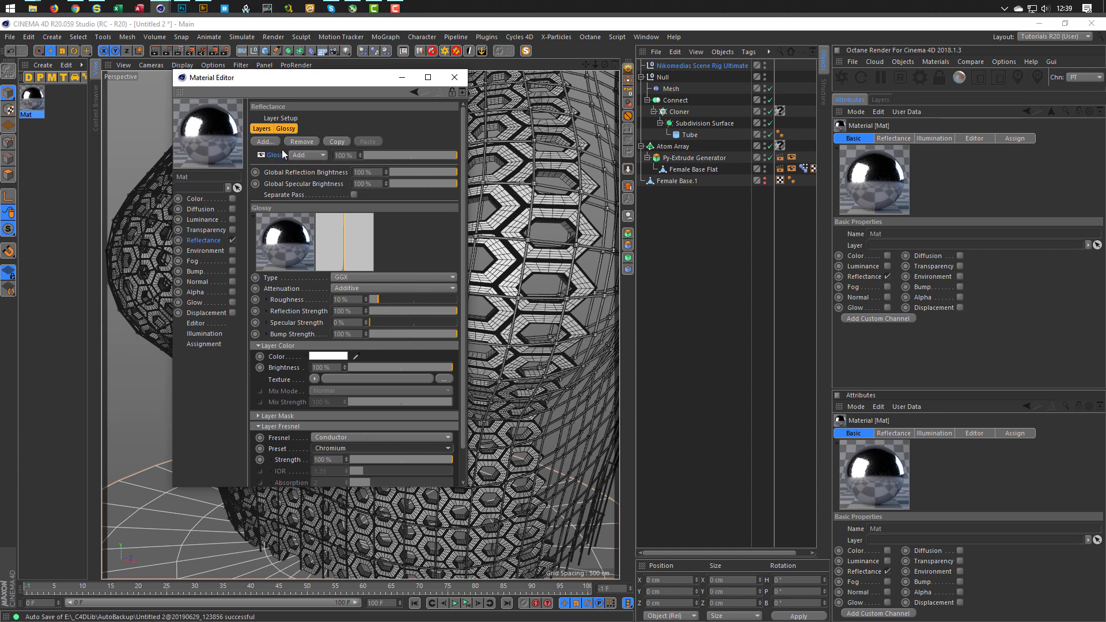
pyautogui.click(454, 78)
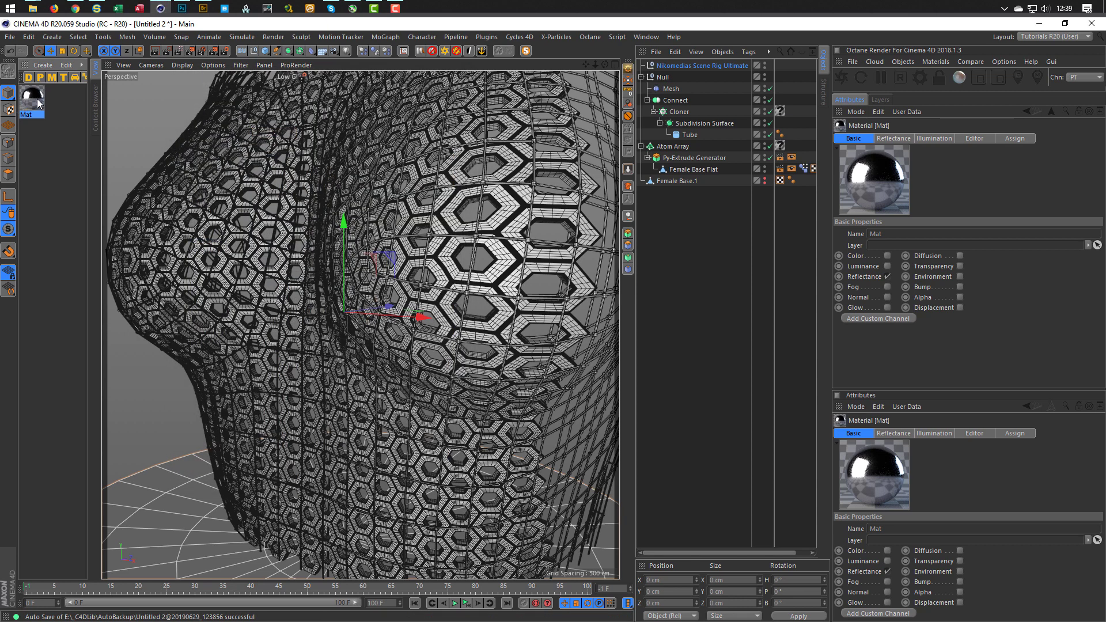
# Apply Mat to the Atom Array and Cloner, and enlarge the interactive render region
pyautogui.moveTo(38, 103)
pyautogui.mouseDown()
pyautogui.moveTo(530, 256)
pyautogui.moveTo(780, 145)
pyautogui.mouseUp()
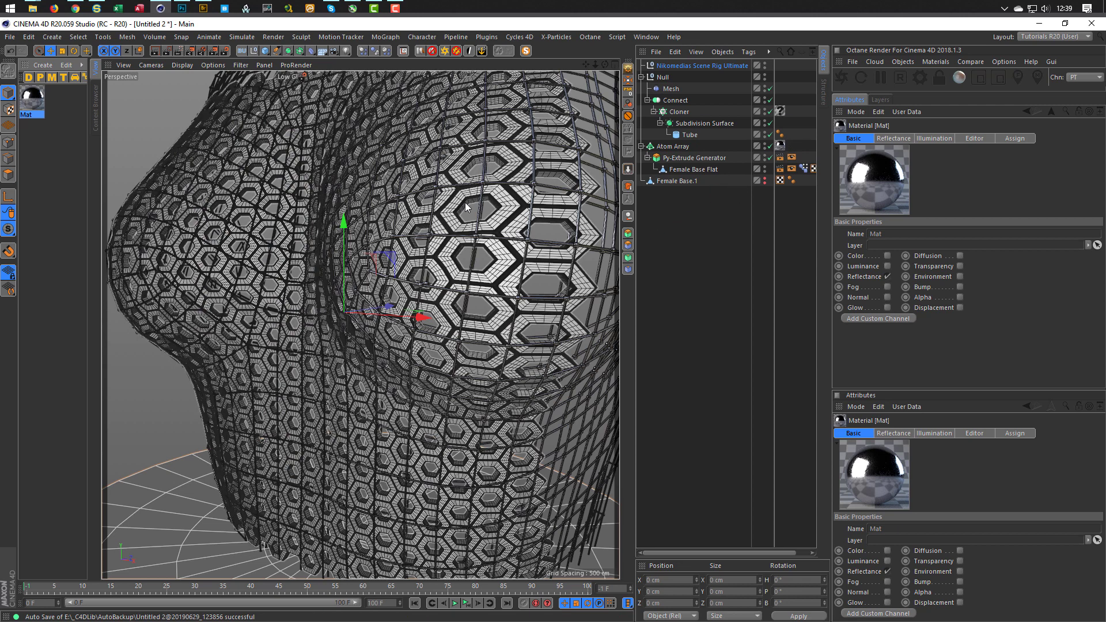
pyautogui.moveTo(33, 101); pyautogui.dragTo(779, 111)
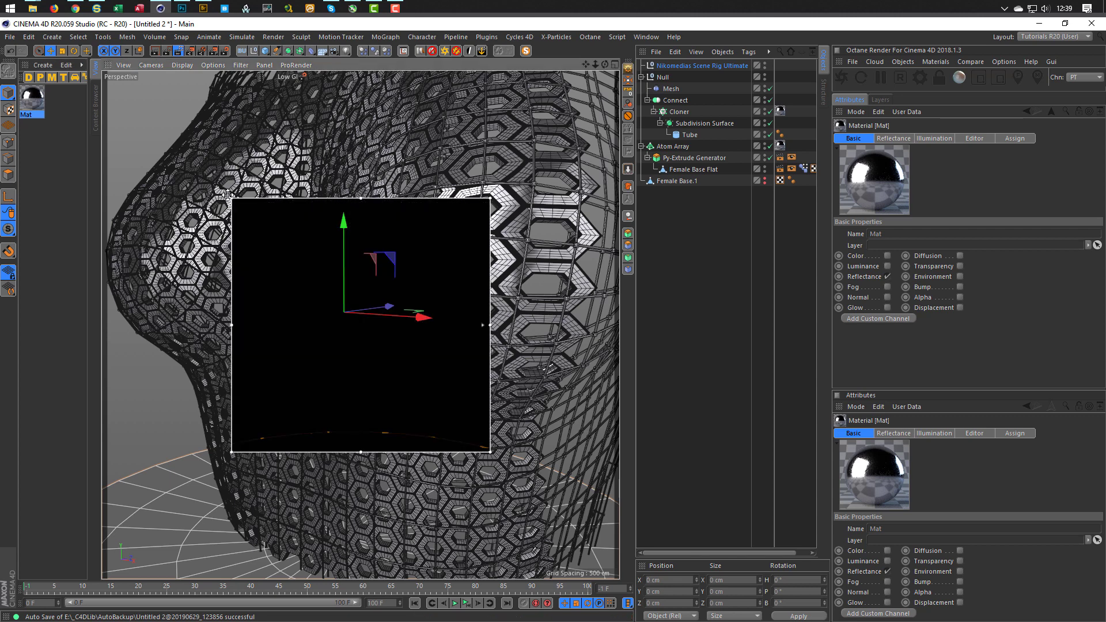
pyautogui.moveTo(231, 198); pyautogui.dragTo(133, 115)
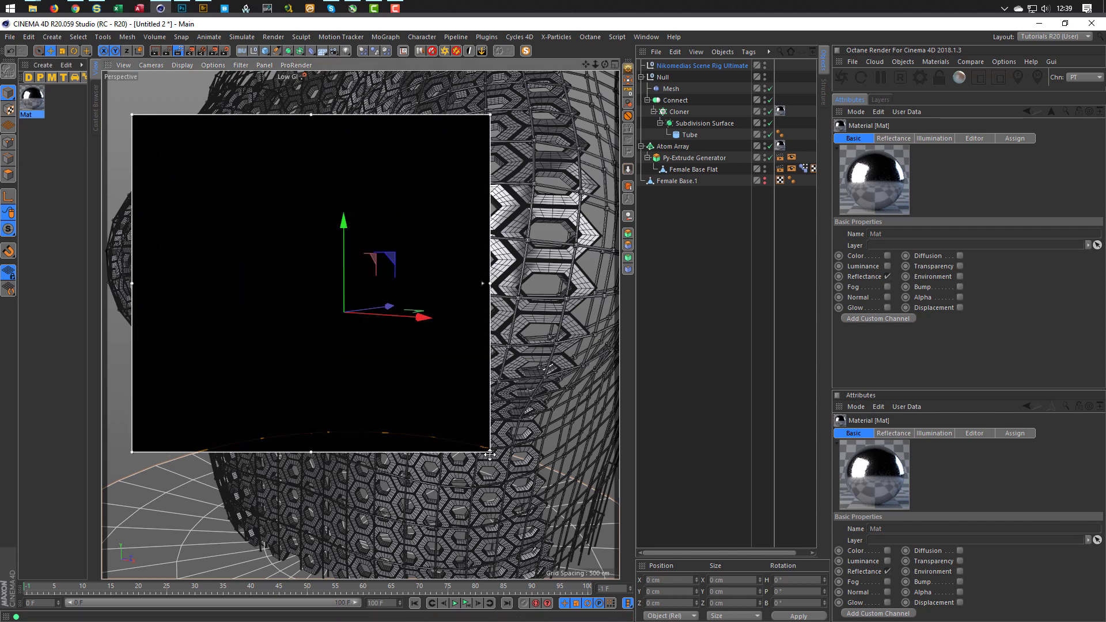
pyautogui.moveTo(490, 451); pyautogui.dragTo(562, 538)
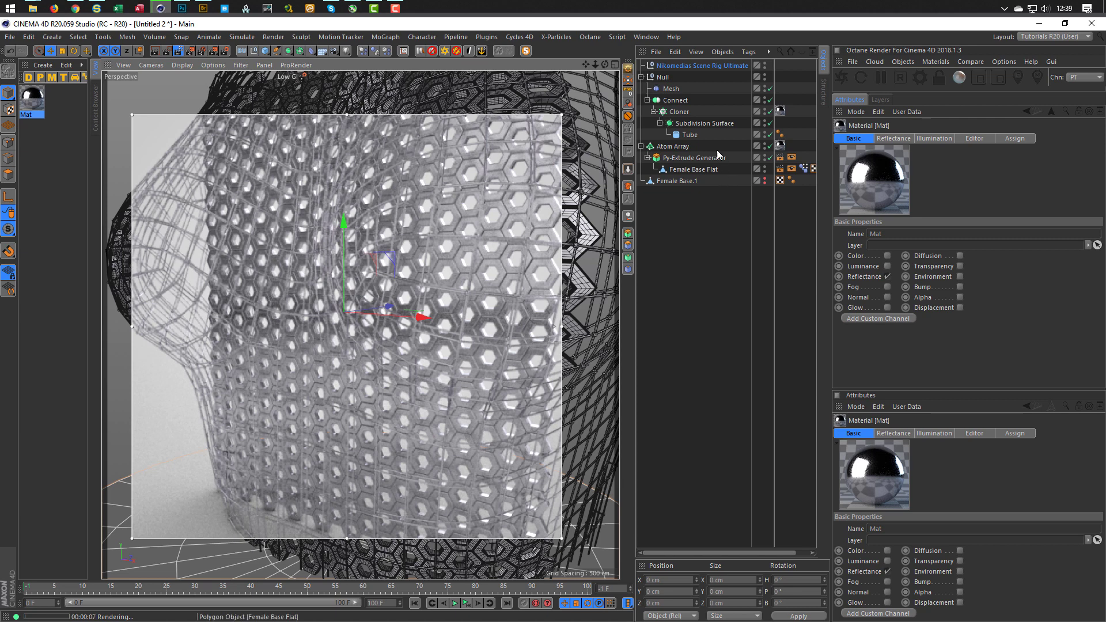
# Dim the rig's background brightness to 15% and open the Content Browser's HDRI presets
pyautogui.click(694, 64)
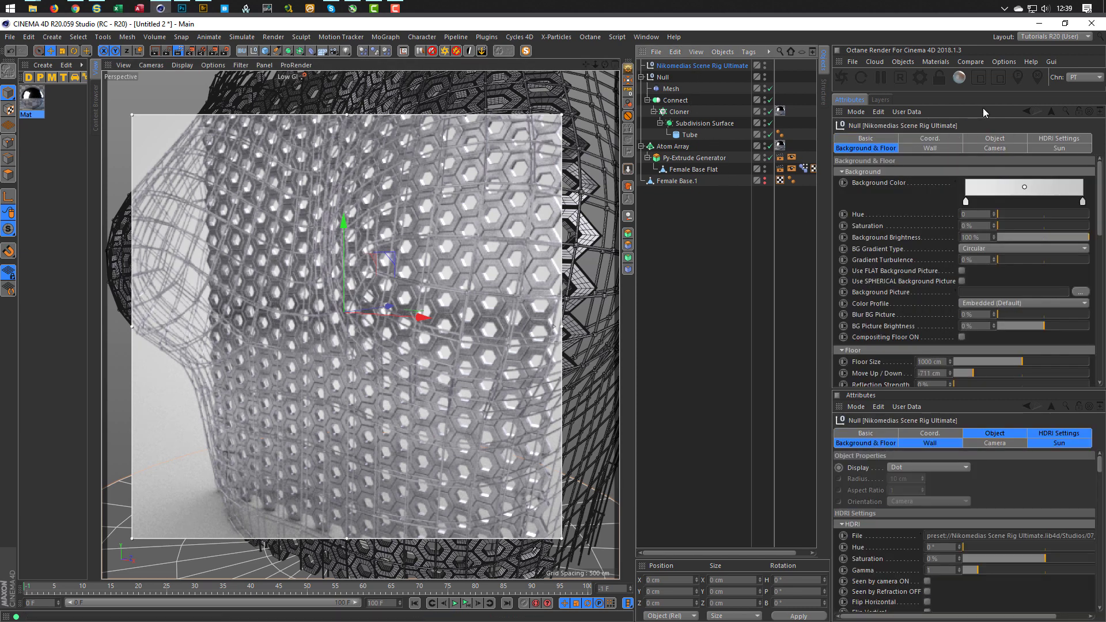
pyautogui.click(876, 150)
pyautogui.click(1012, 237)
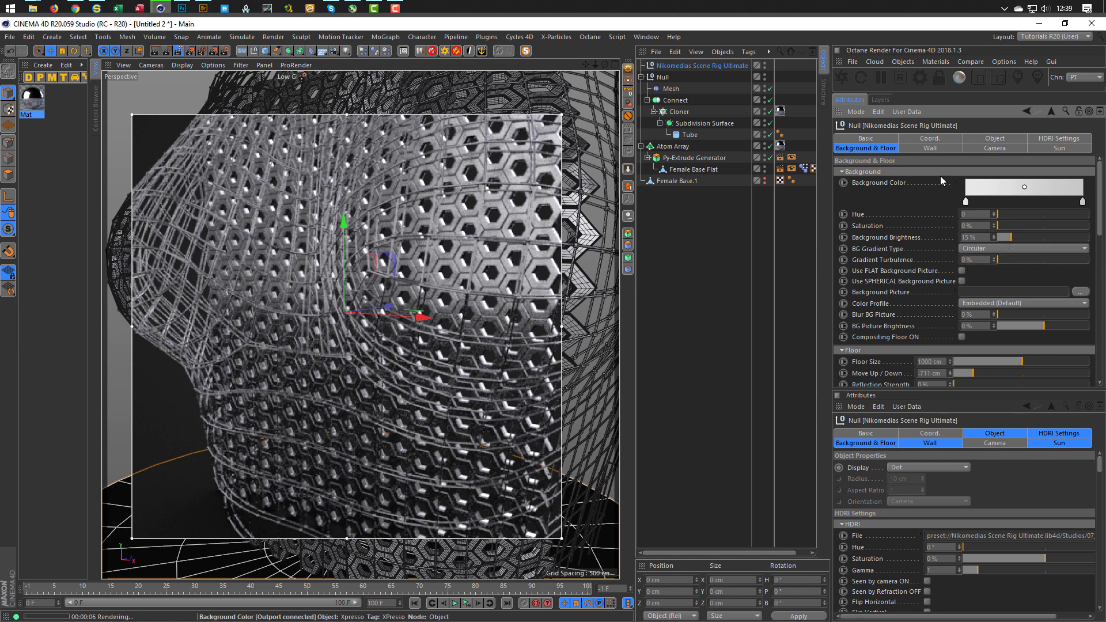
pyautogui.click(1049, 138)
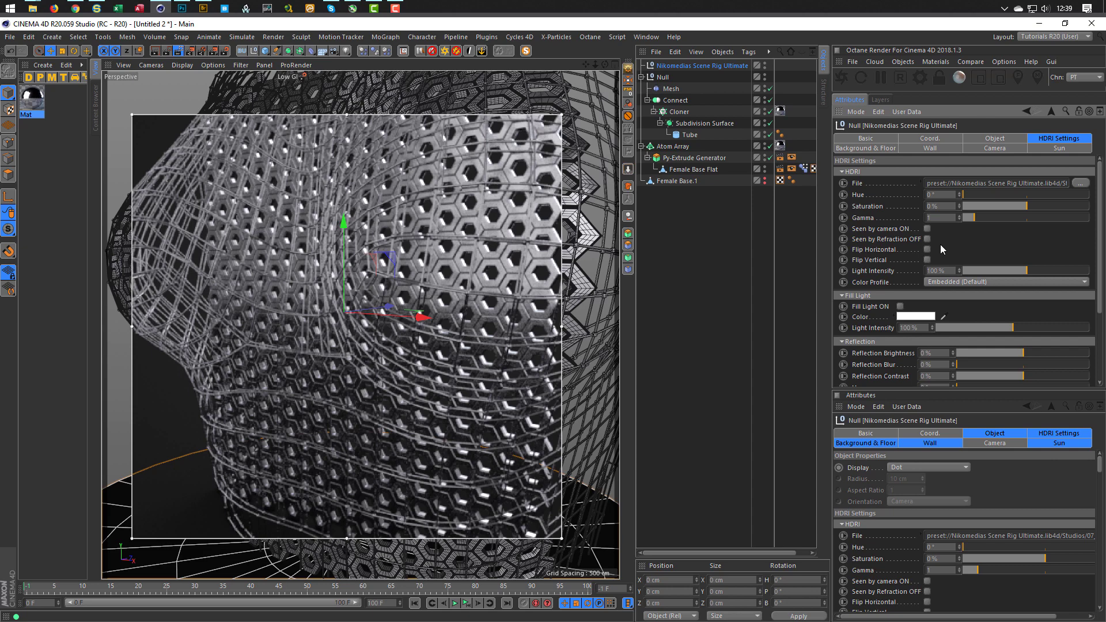
pyautogui.hotkey('shift', 'F8')
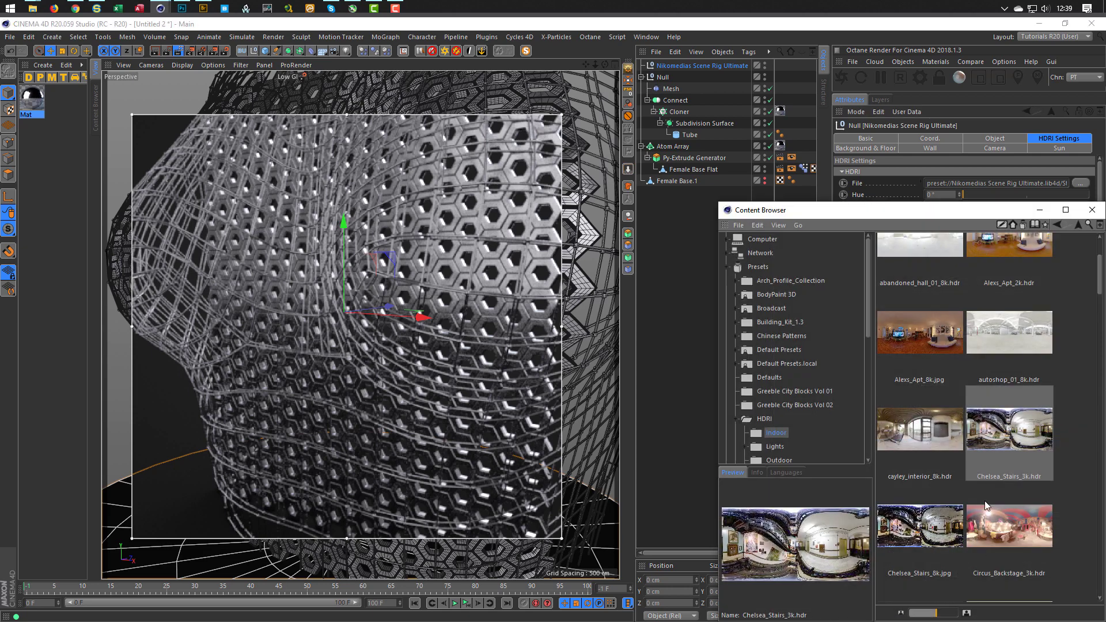
# Load Chelsea_Stairs_3k.hdr into the HDRI File field and switch off the interactive render region
pyautogui.moveTo(1009, 438); pyautogui.dragTo(1035, 186)
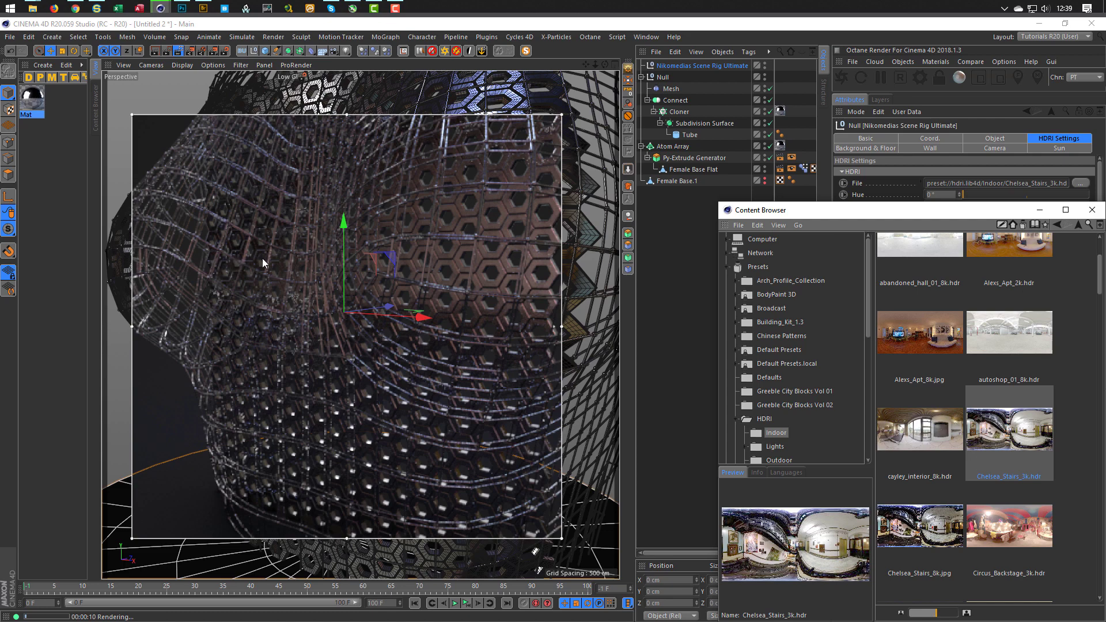
pyautogui.click(180, 51)
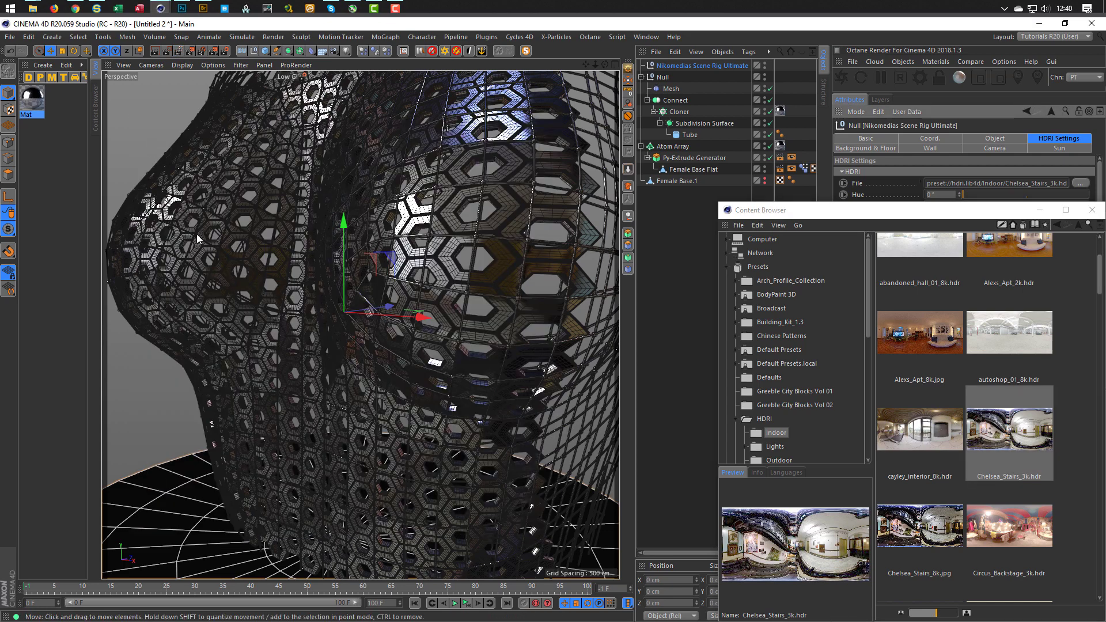
# Toggle the render region on and off, then render to the Picture Viewer, cancelling the stop prompt
pyautogui.click(180, 51)
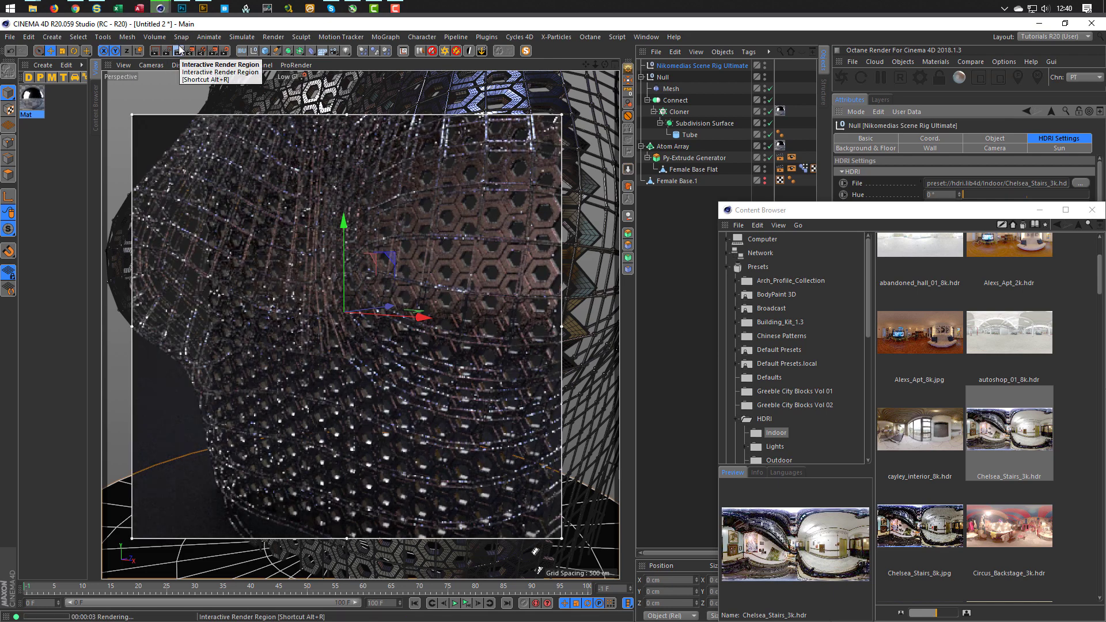
pyautogui.click(179, 53)
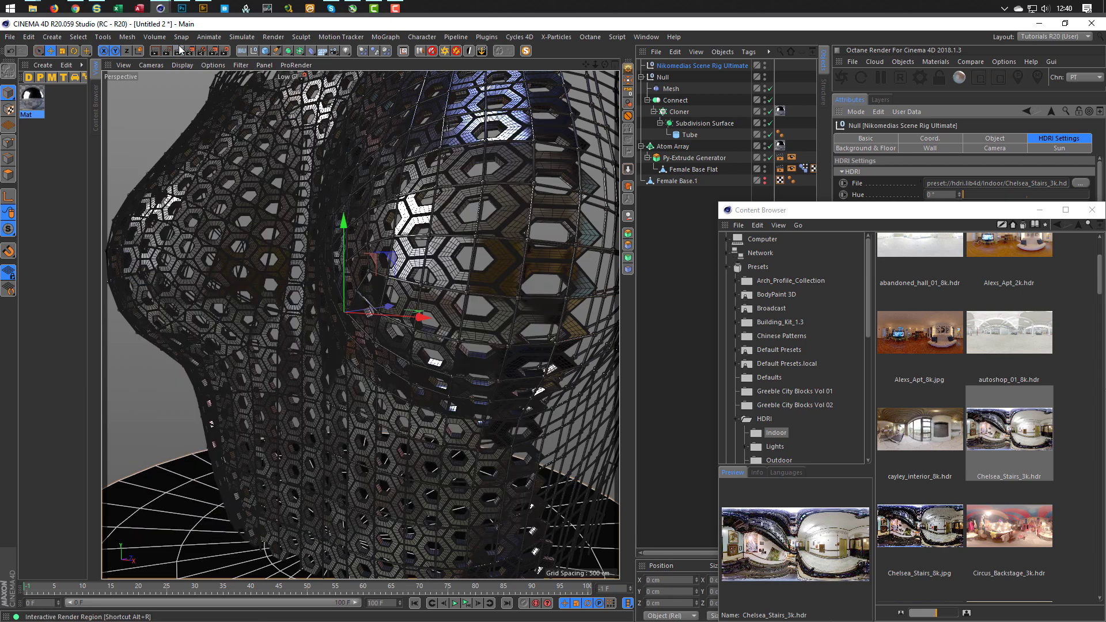
pyautogui.click(213, 51)
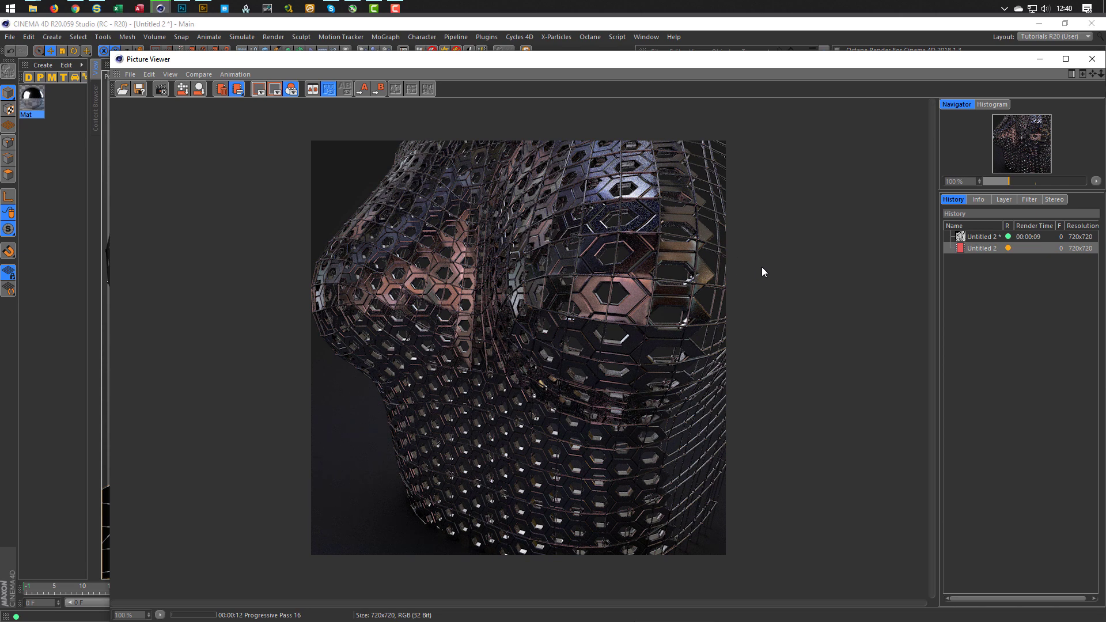
pyautogui.click(1092, 61)
pyautogui.click(567, 367)
# Close the Content Browser window
pyautogui.click(1091, 210)
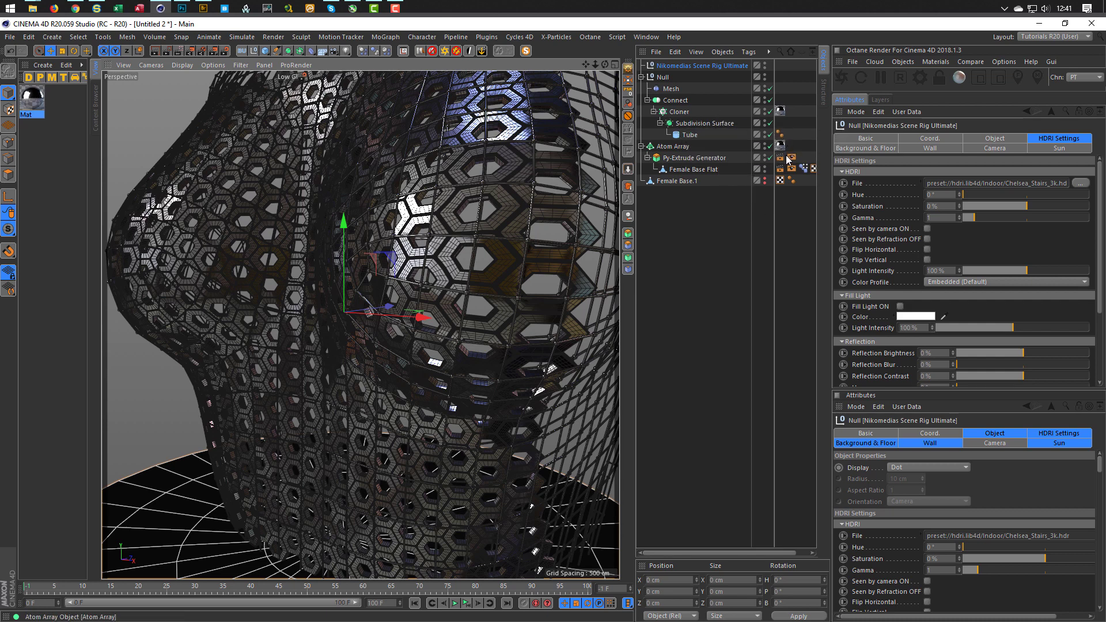
# Set Pose Morph Strength to 0%, disable Atom Array and toggle Female Base Flat's visibility
pyautogui.click(803, 168)
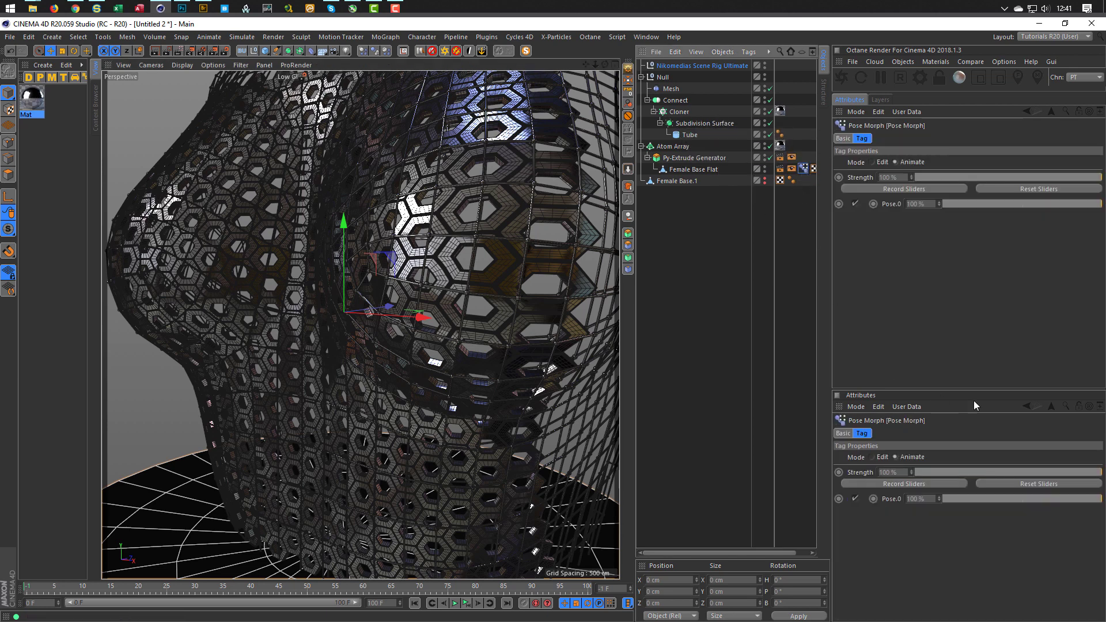
pyautogui.moveTo(1032, 478); pyautogui.dragTo(893, 474)
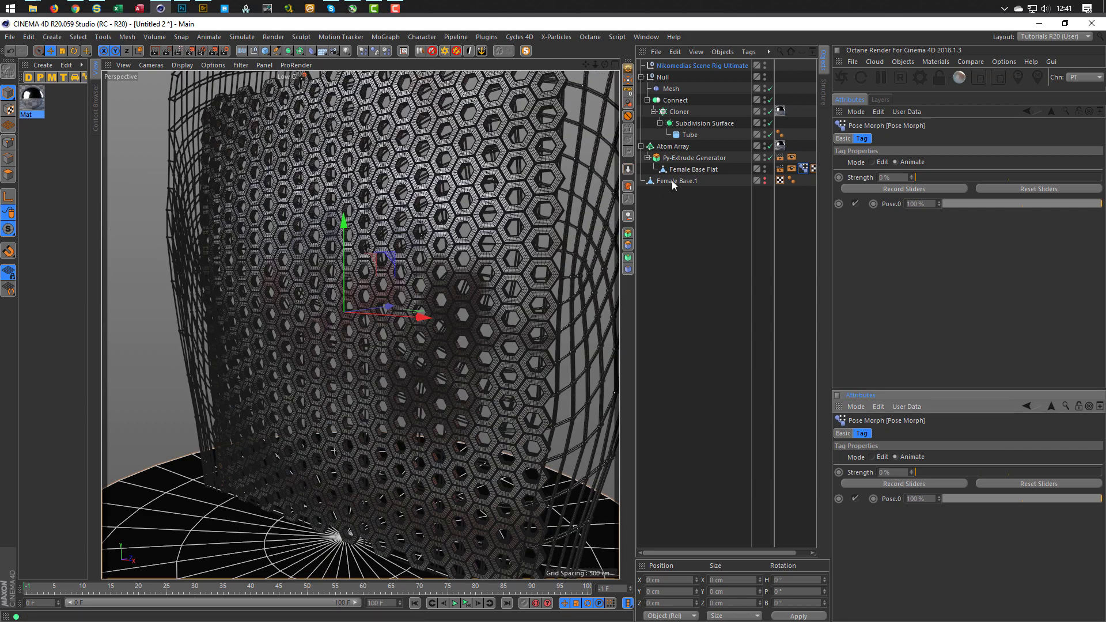
pyautogui.click(770, 147)
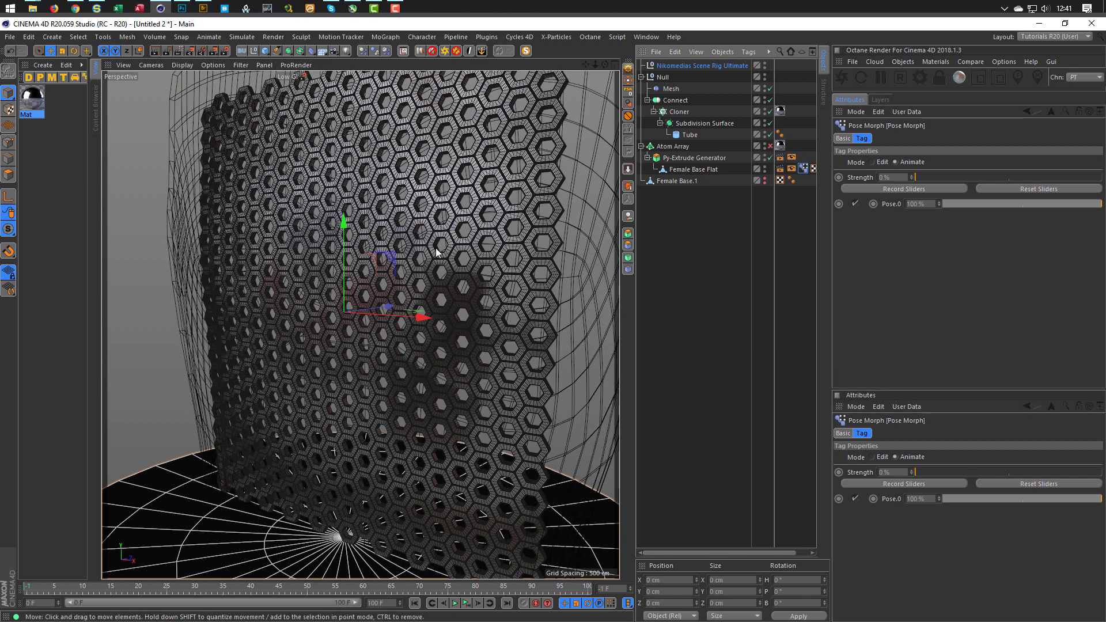
pyautogui.click(763, 167)
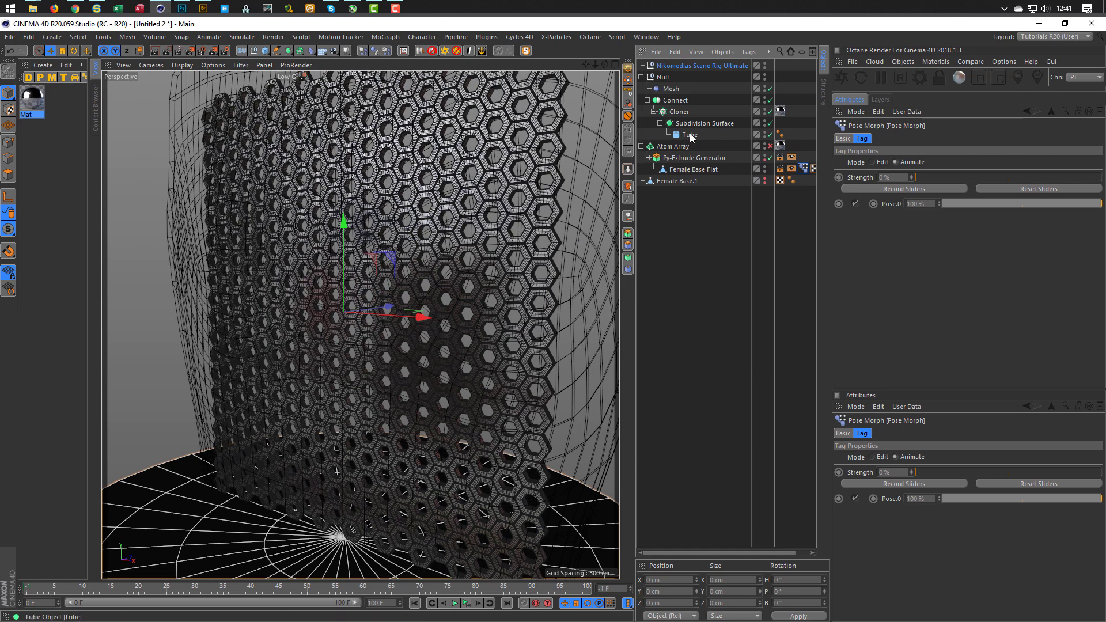
pyautogui.click(690, 135)
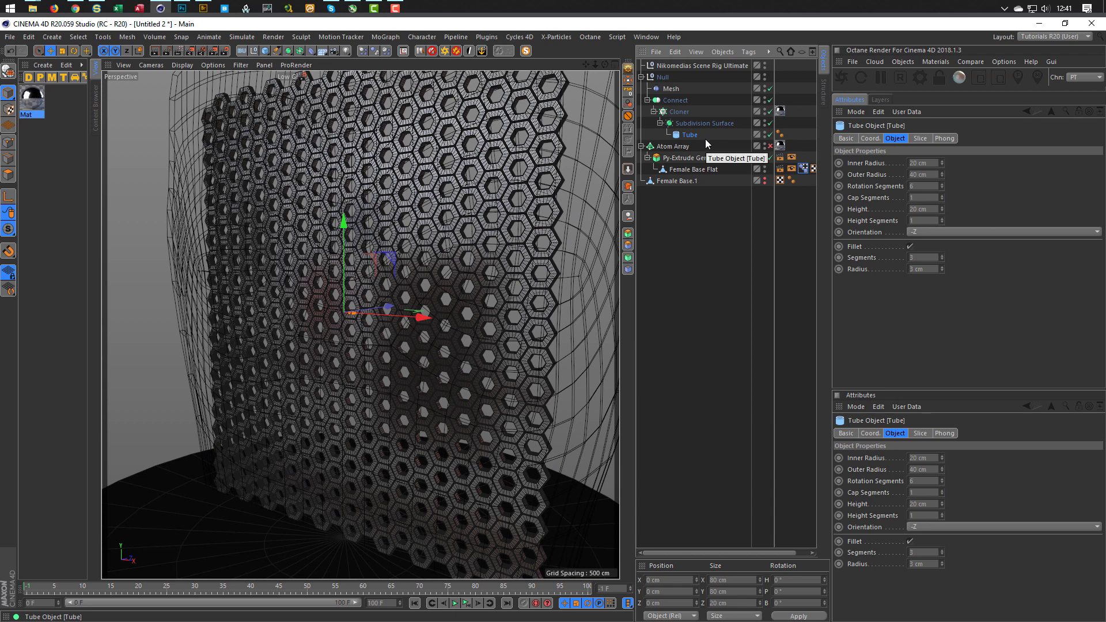
# Set the tube's Inner Radius to 10 cm and Outer Radius to 20 cm
pyautogui.click(932, 163)
pyautogui.write('10')
pyautogui.press('Tab')
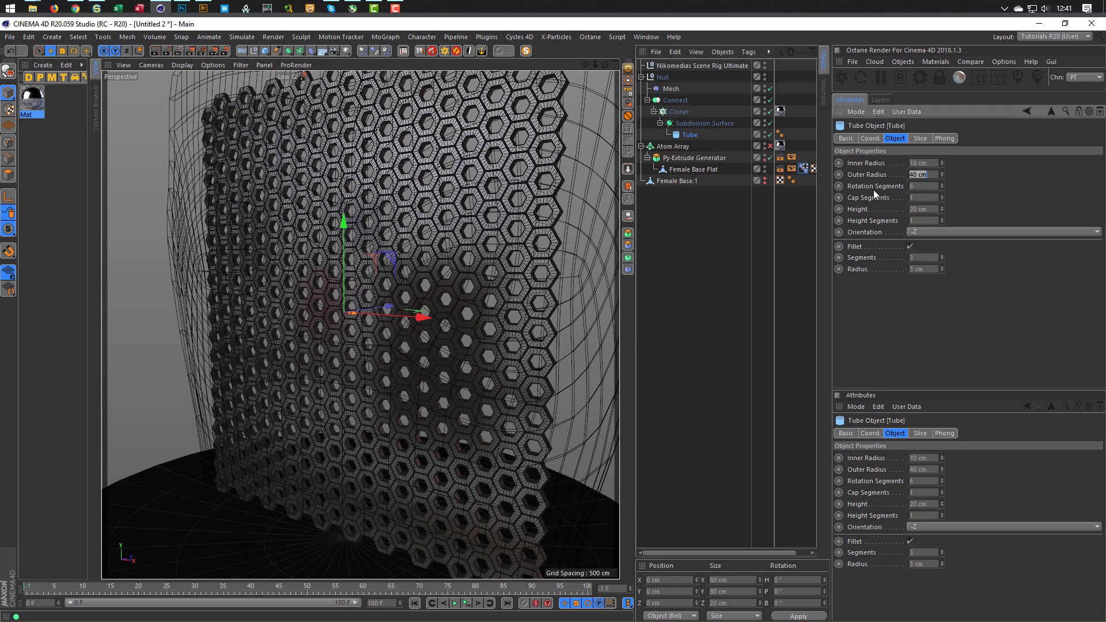
pyautogui.write('20')
pyautogui.press('Return')
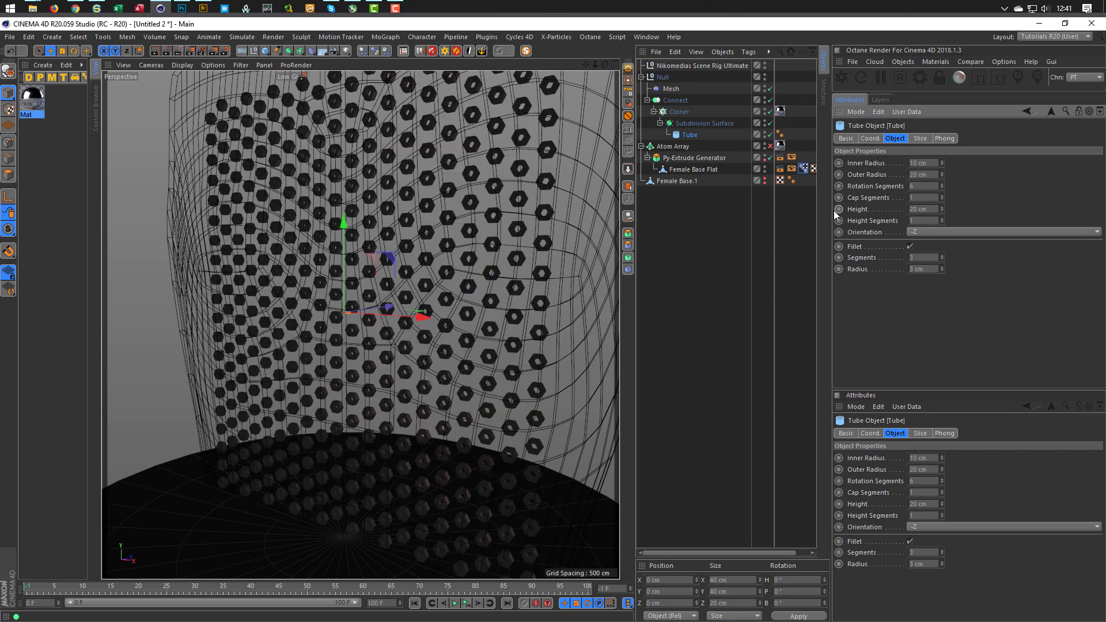
# Zoom into the maximised Front view and disable the Subdivision Surface smoothing
pyautogui.middleClick(502, 291)
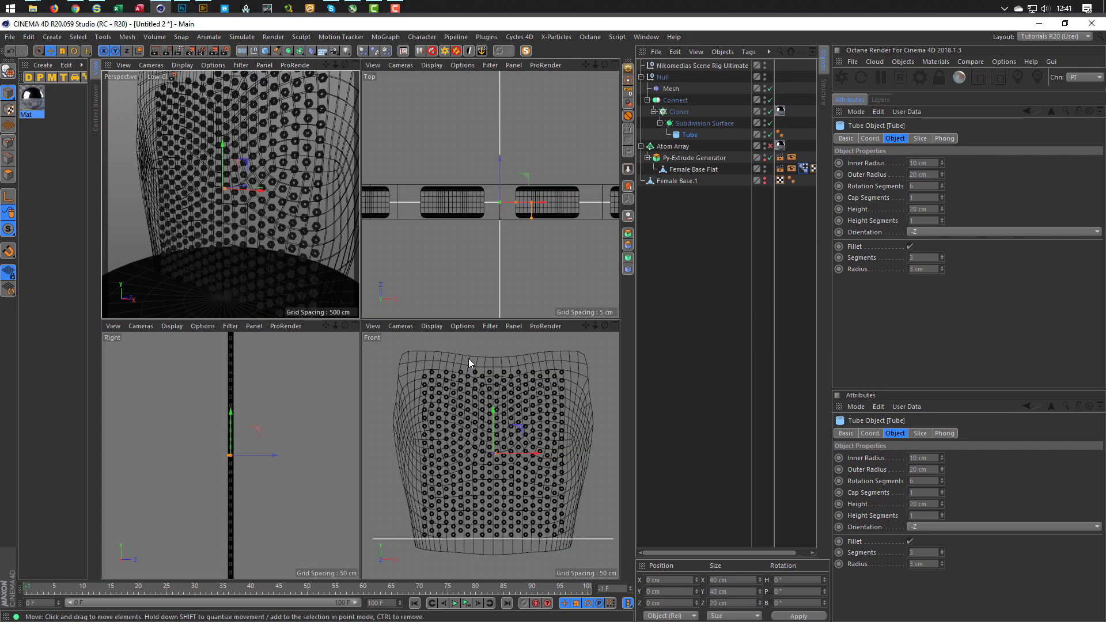
pyautogui.middleClick(468, 359)
pyautogui.scroll(10, 402, 212)
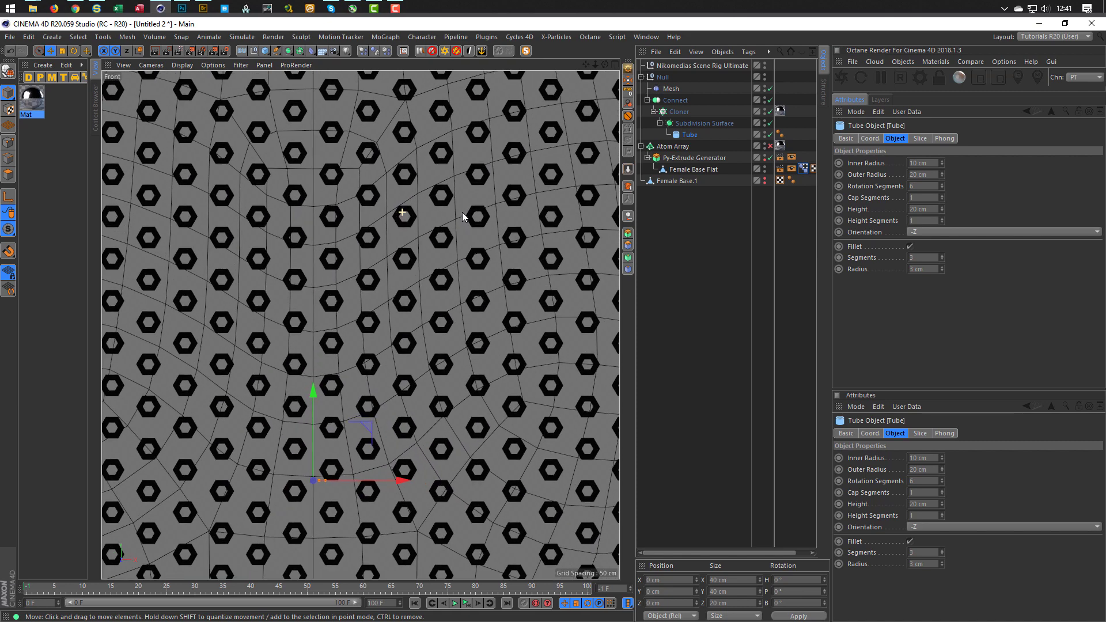
pyautogui.scroll(3, 508, 228)
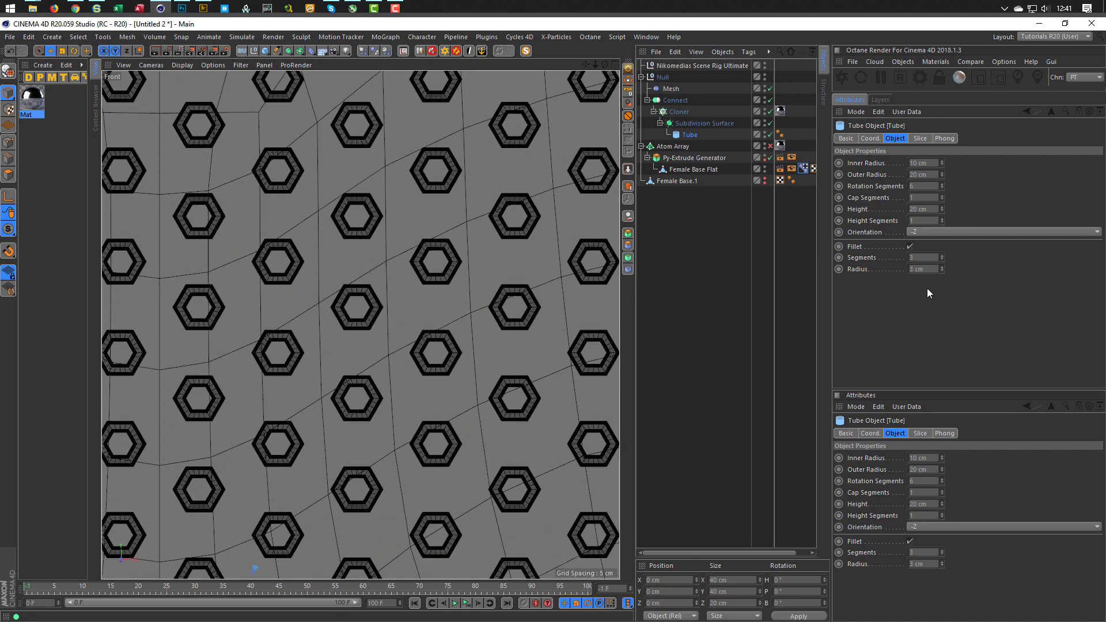
pyautogui.click(770, 123)
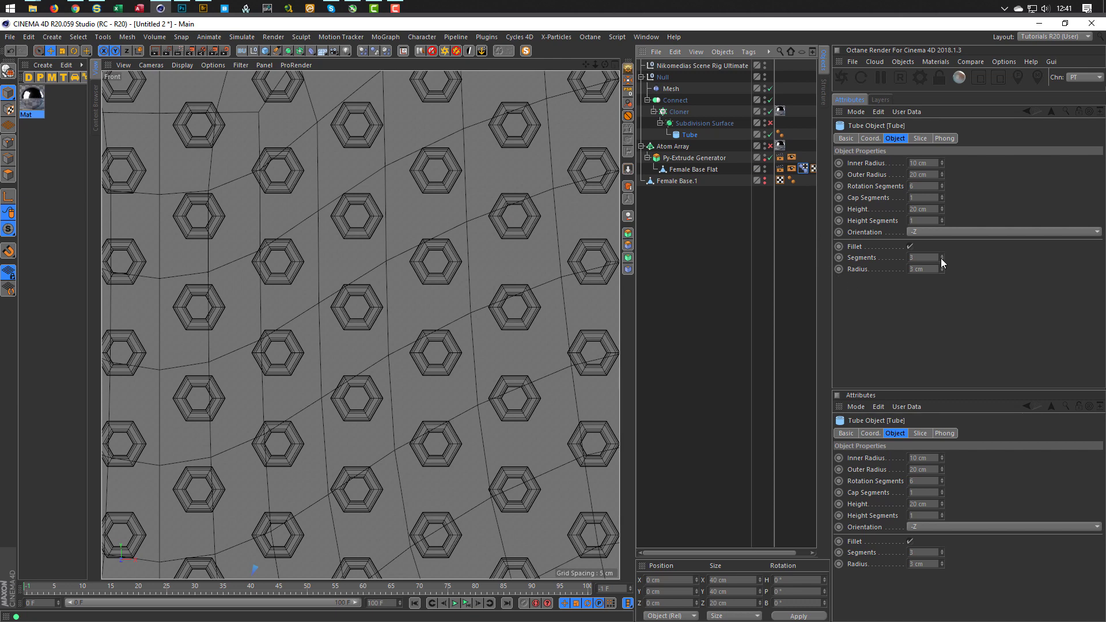
pyautogui.click(683, 111)
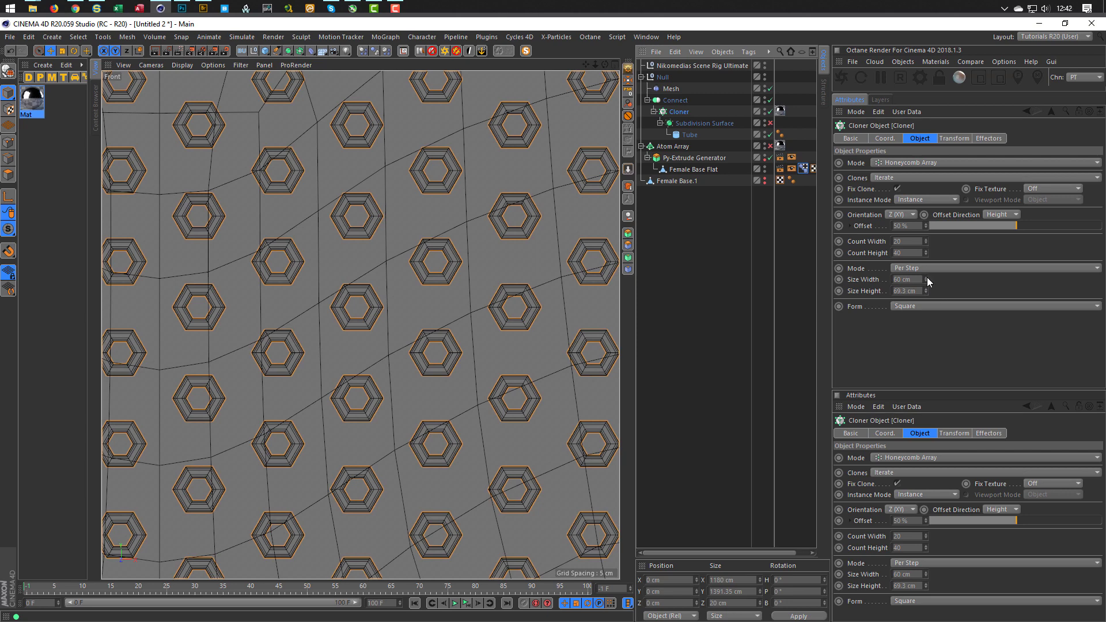
# Step down the Cloner's Size values with the spin arrows to tighten hexagon spacing
pyautogui.moveTo(926, 278)
pyautogui.mouseDown()
pyautogui.moveTo(892, 278)
pyautogui.moveTo(918, 291)
pyautogui.moveTo(895, 291)
pyautogui.moveTo(908, 291)
pyautogui.mouseUp()
pyautogui.scroll(5, 417, 374)
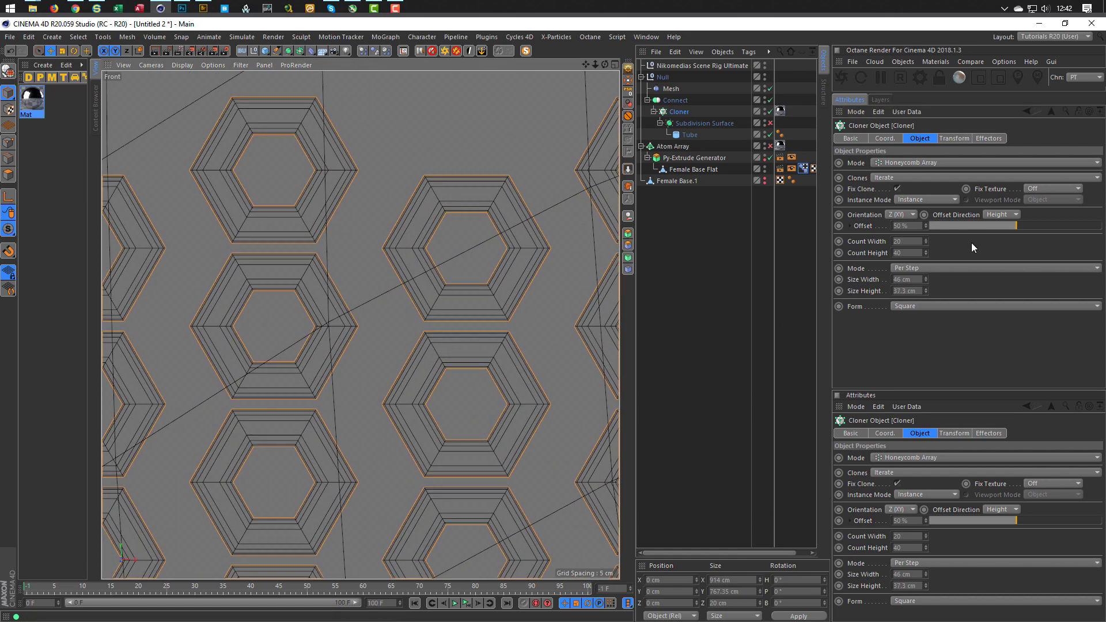
pyautogui.click(925, 292)
pyautogui.click(925, 292)
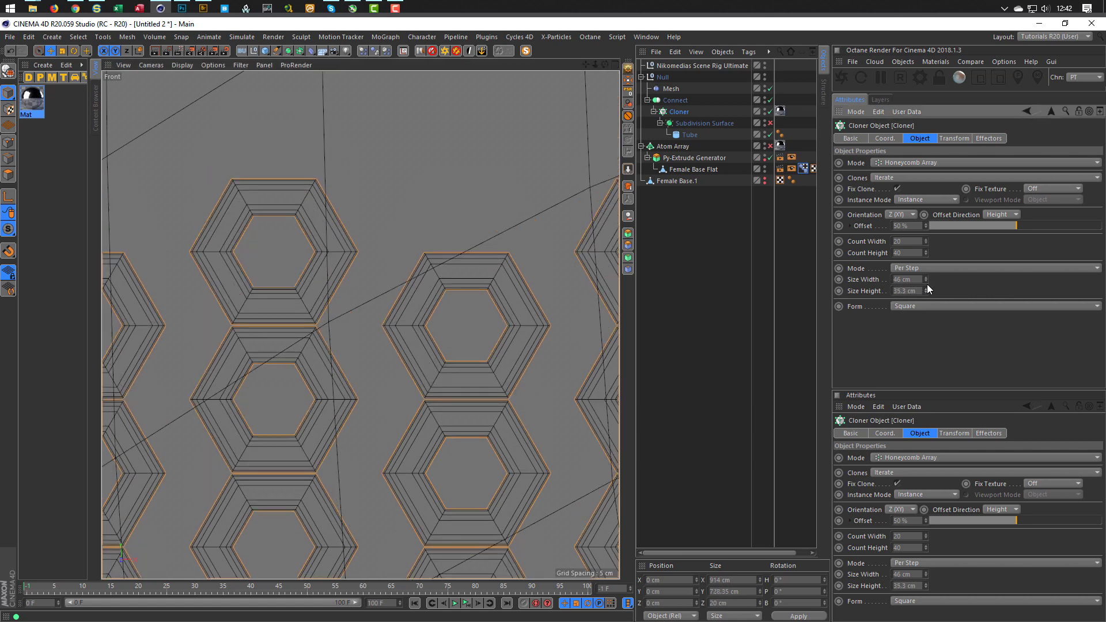
pyautogui.click(925, 280)
pyautogui.click(924, 280)
pyautogui.click(924, 280)
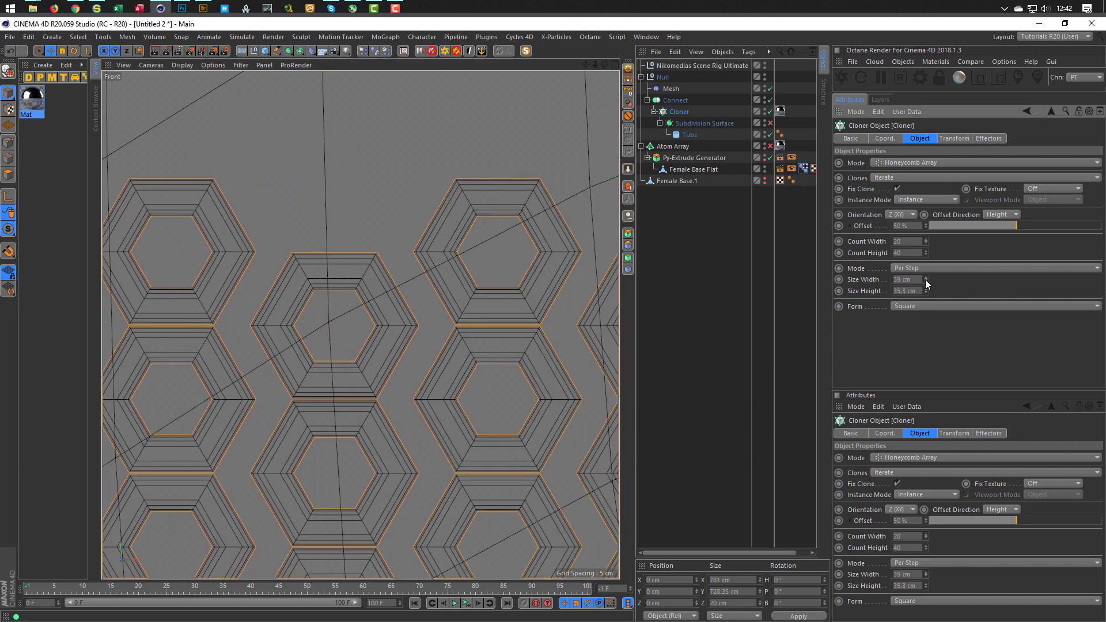
pyautogui.click(925, 280)
pyautogui.click(925, 279)
pyautogui.click(925, 280)
pyautogui.click(924, 280)
pyautogui.click(924, 280)
pyautogui.click(925, 280)
pyautogui.click(925, 280)
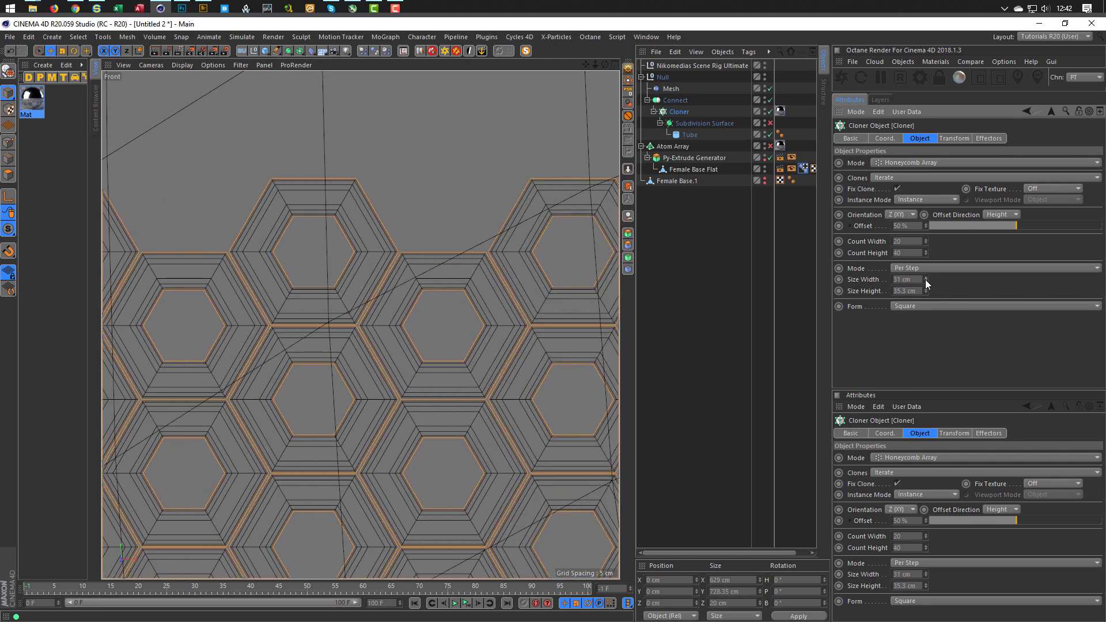
# Zoom in on the hexagon edges and fine-tune Size Width to 30.7 cm
pyautogui.keyDown('alt'); pyautogui.moveTo(374, 312); pyautogui.dragTo(499, 311, button='right'); pyautogui.keyUp('alt')
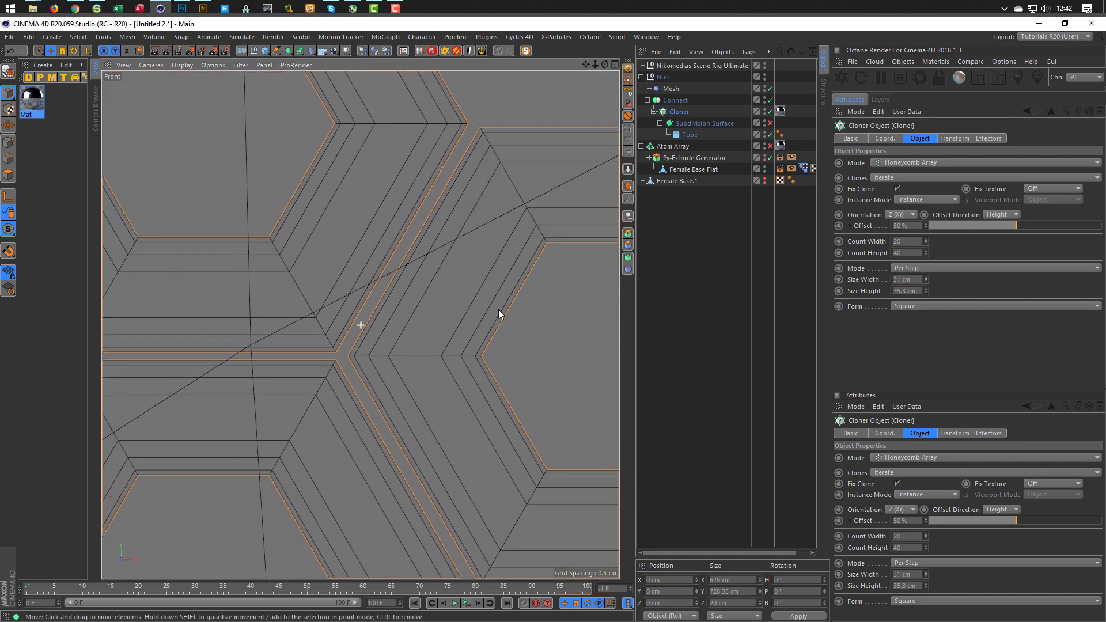
pyautogui.click(926, 281)
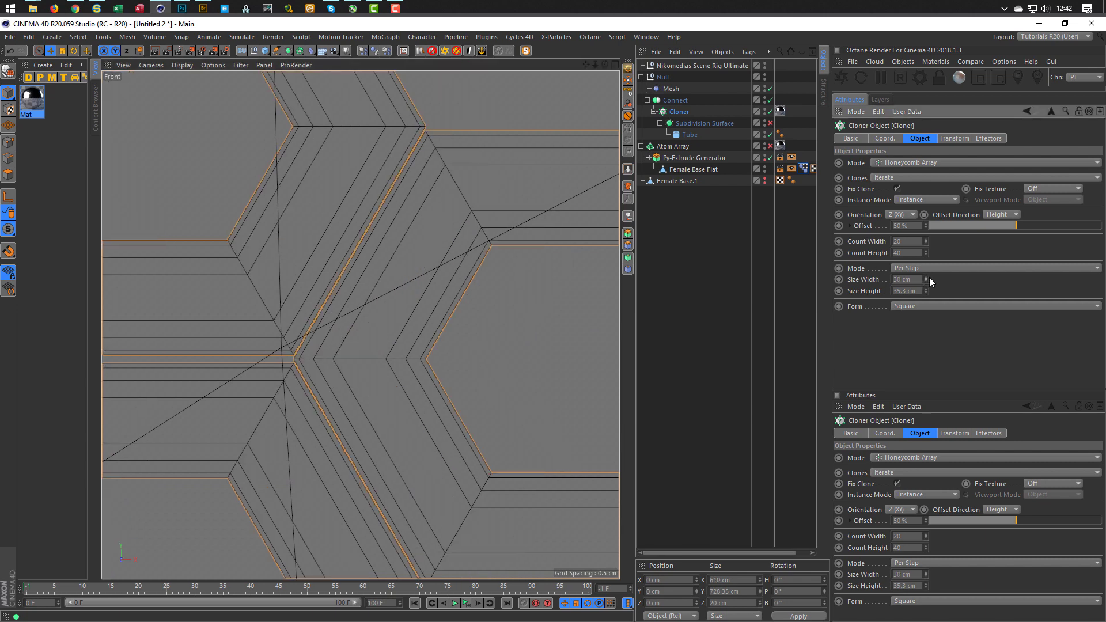
pyautogui.moveTo(927, 276); pyautogui.dragTo(925, 275)
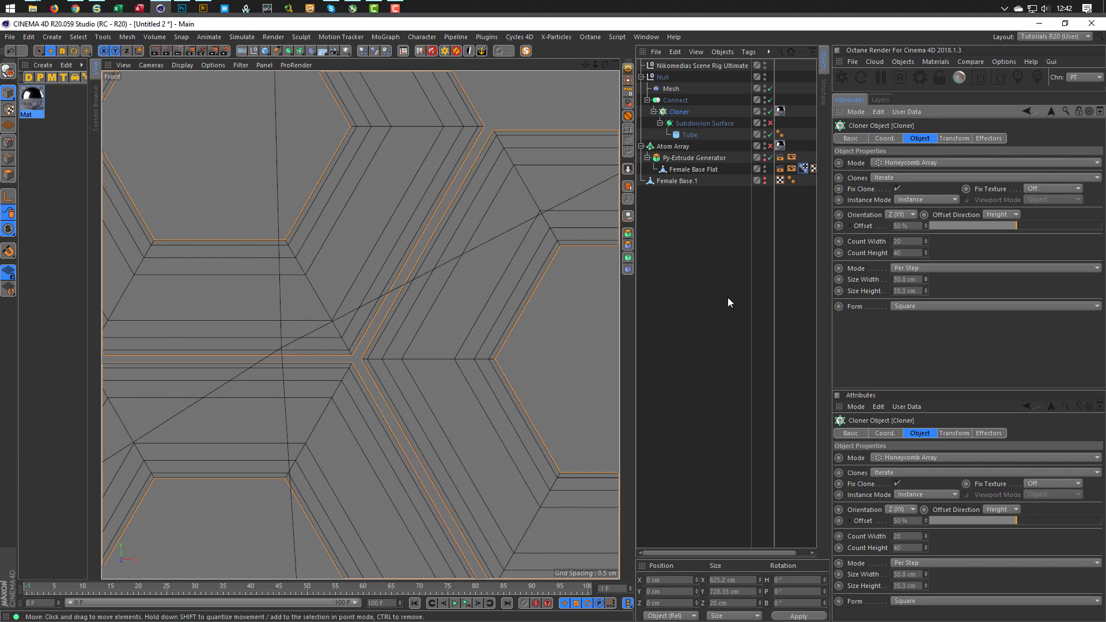
pyautogui.click(926, 280)
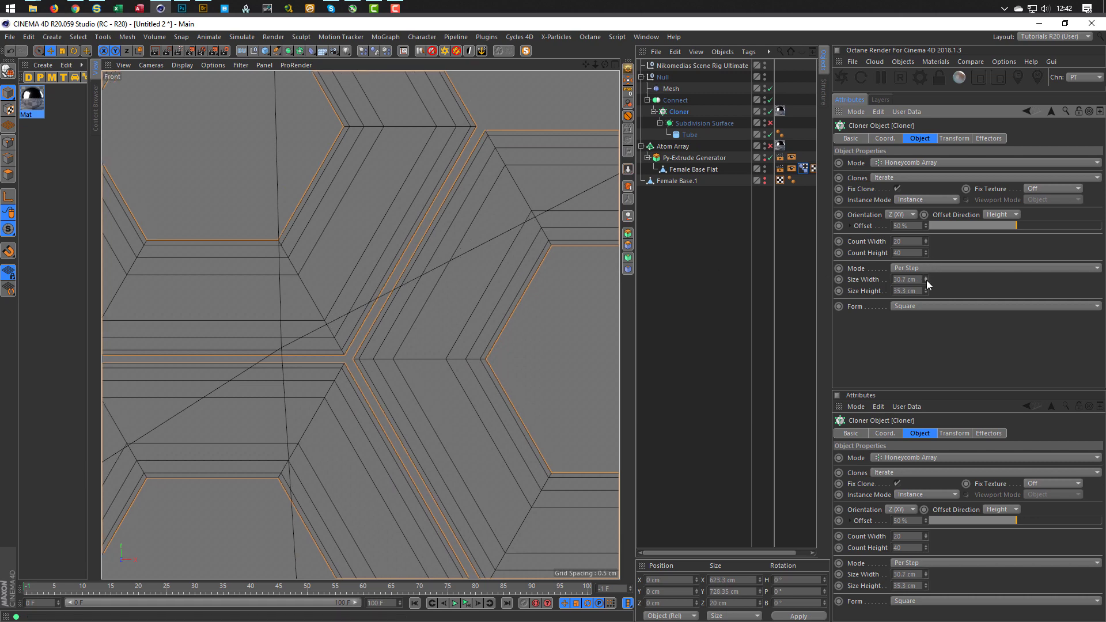
# Set the Cloner's Count Width to 40 and Count Height to 80 in the Front view
pyautogui.middleClick(436, 224)
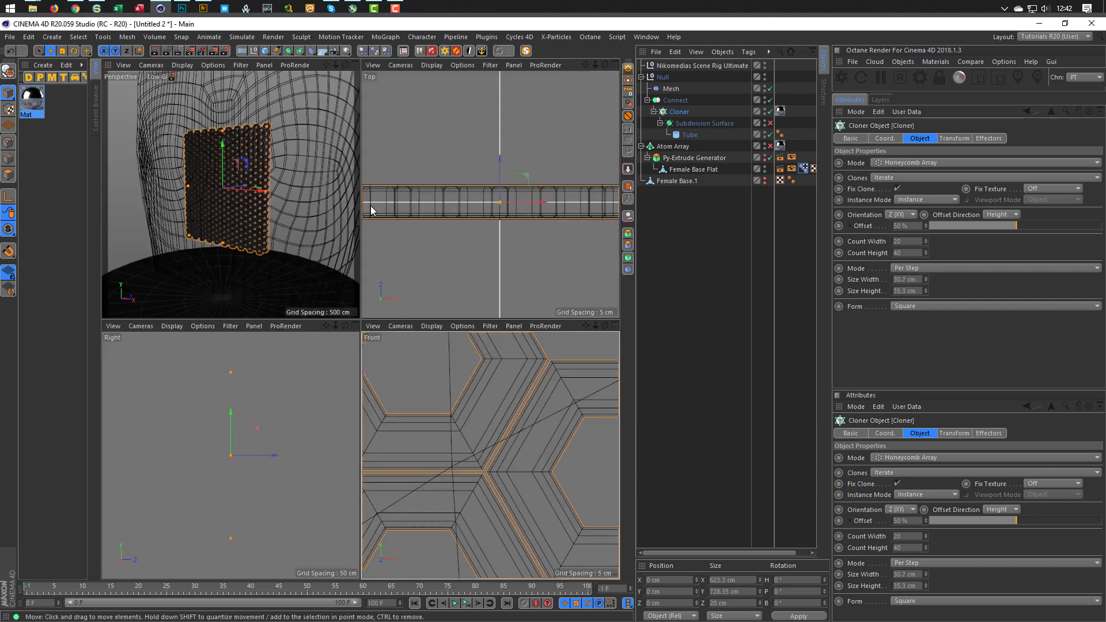
pyautogui.middleClick(300, 196)
pyautogui.middleClick(383, 227)
pyautogui.middleClick(454, 347)
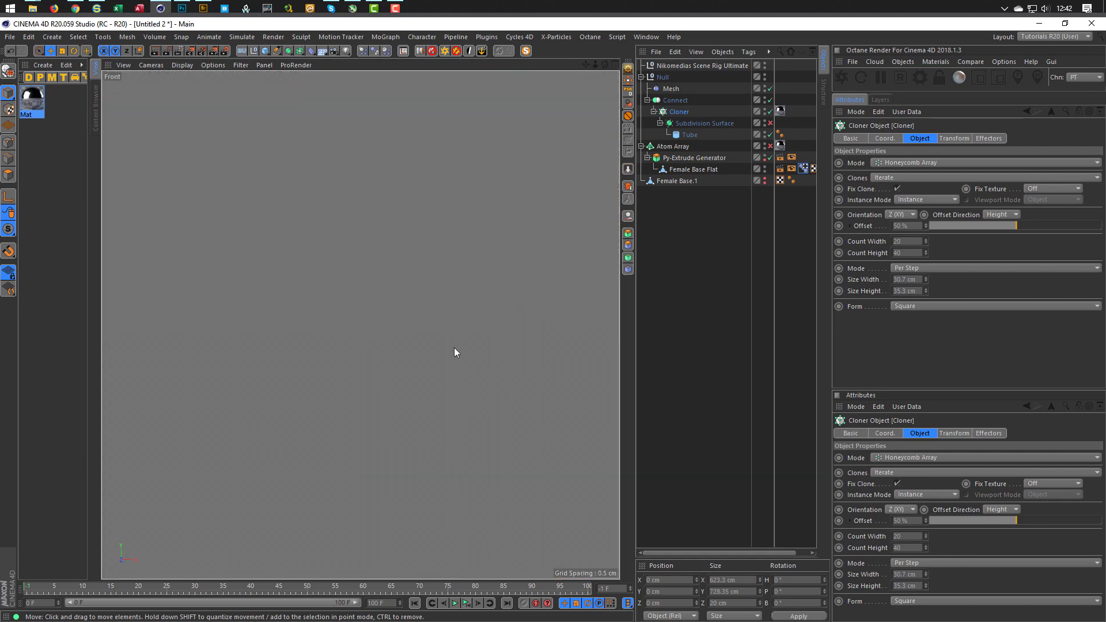
pyautogui.scroll(-10, 319, 341)
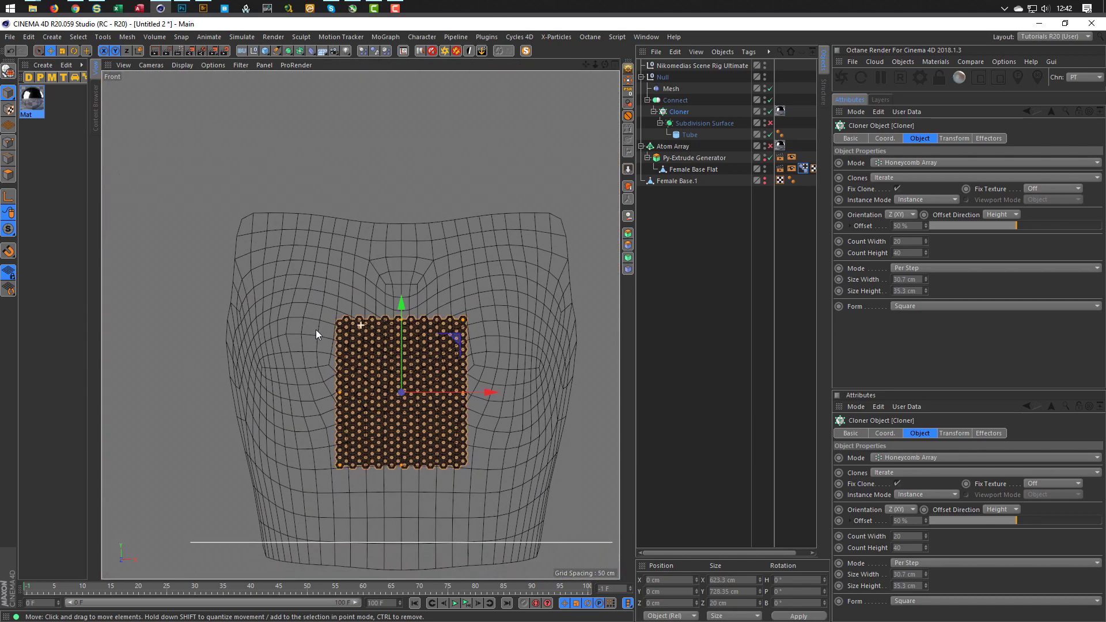
pyautogui.click(906, 241)
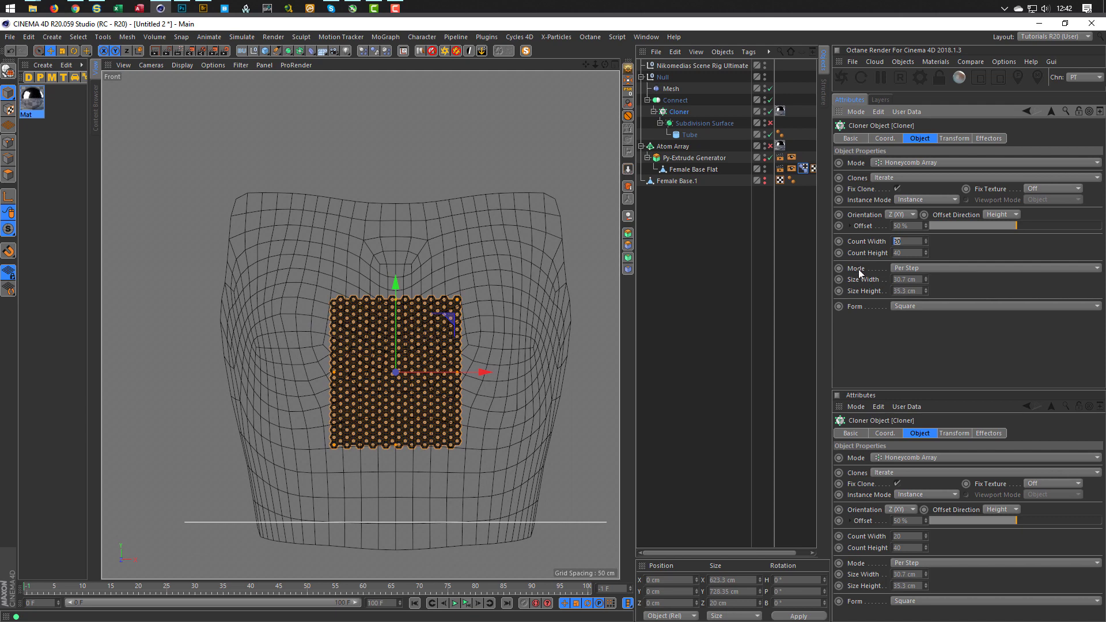
pyautogui.write('30')
pyautogui.press('Tab')
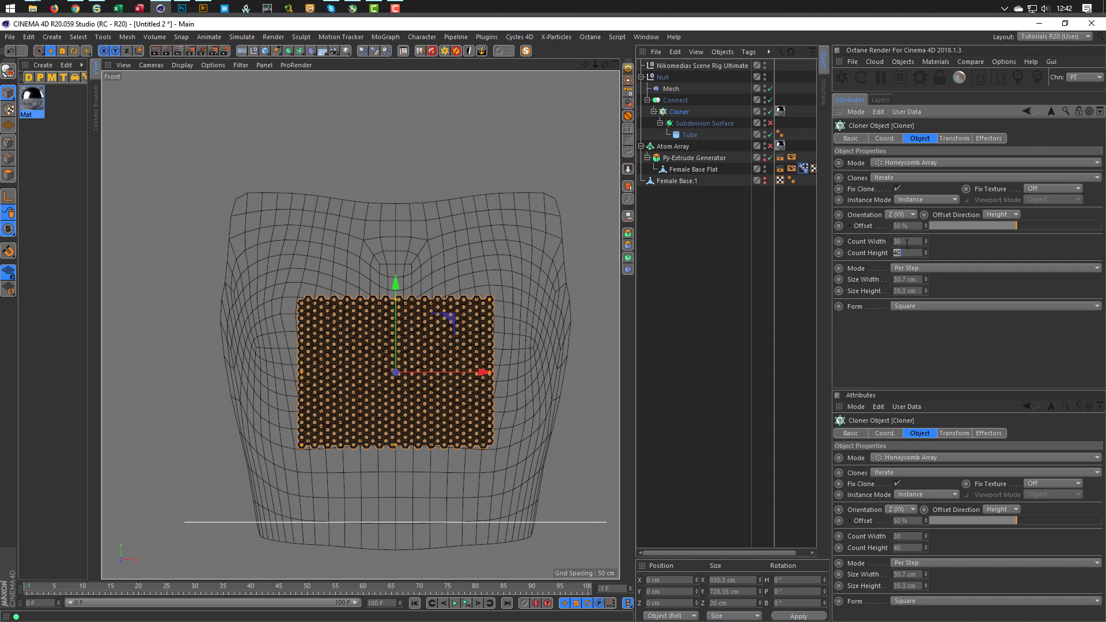
pyautogui.hotkey('shift', 'Tab')
pyautogui.write('40')
pyautogui.press('Return')
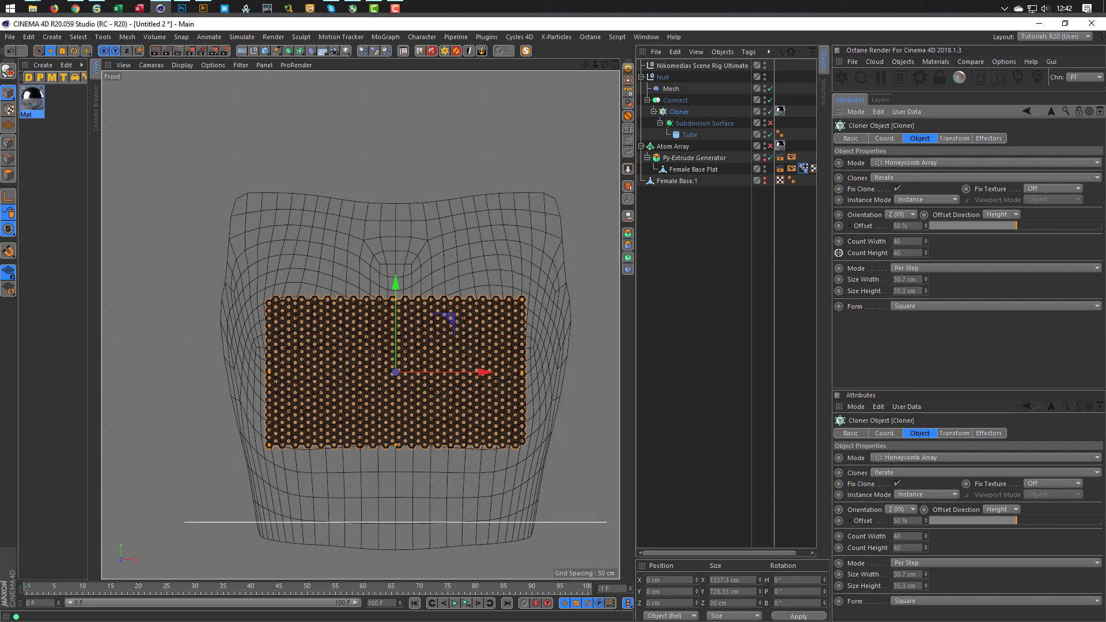
pyautogui.write('80')
pyautogui.press('Return')
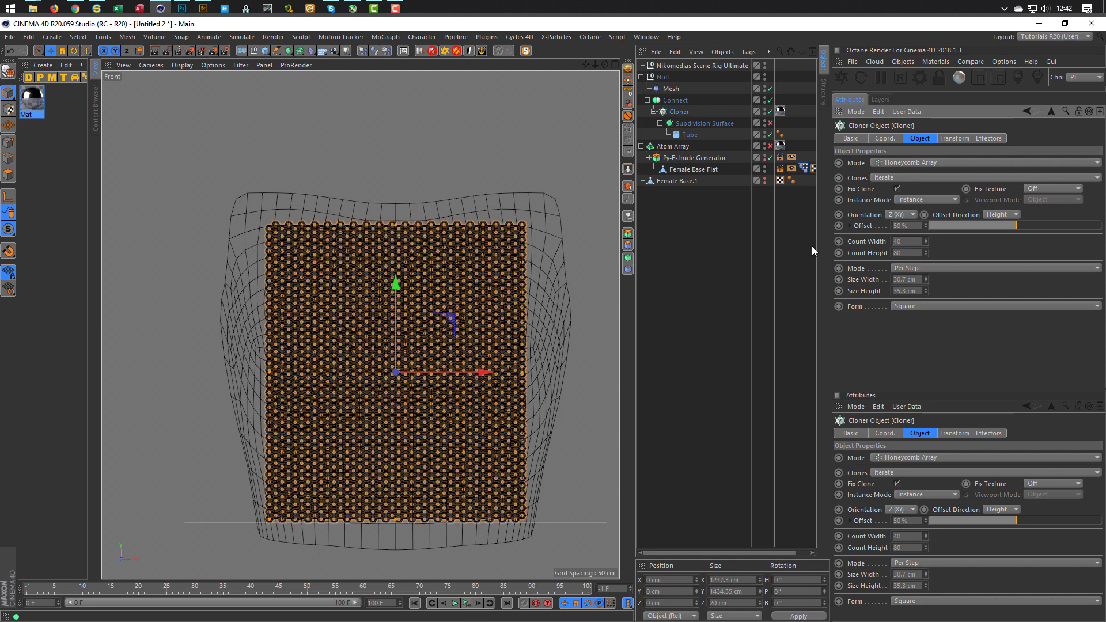
# Maximise the Perspective view and orbit around the enlarged honeycomb wall
pyautogui.middleClick(517, 178)
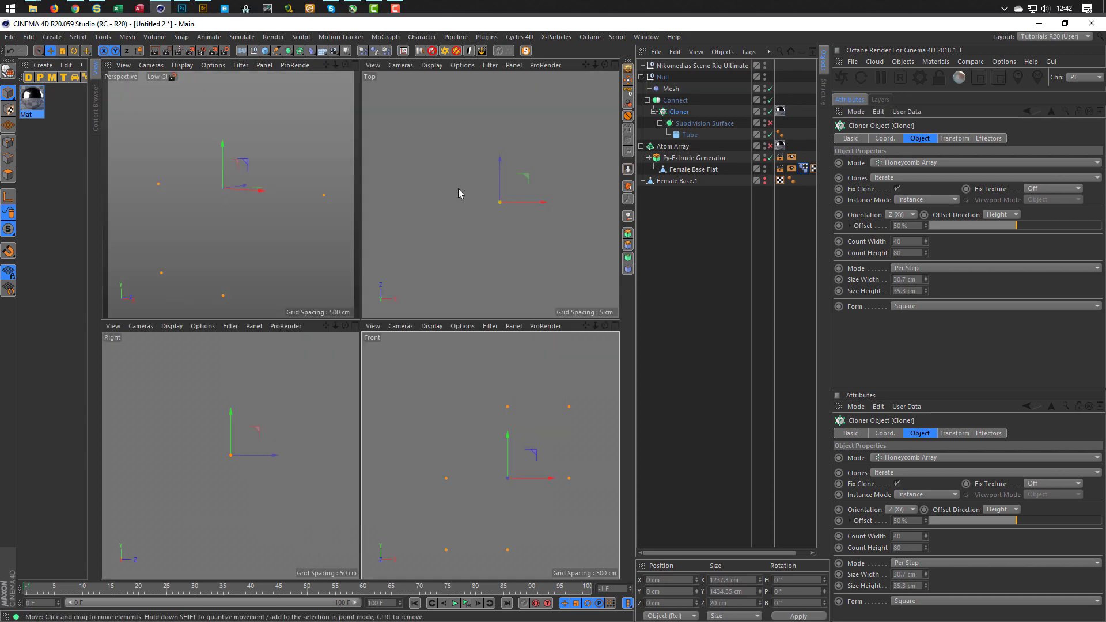
pyautogui.middleClick(309, 199)
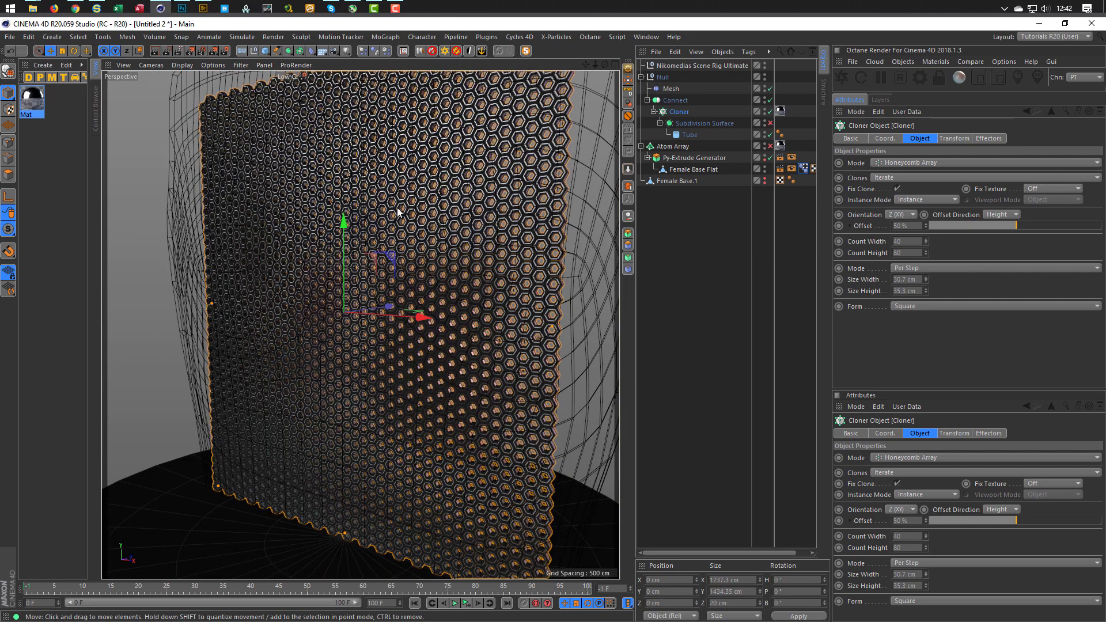
pyautogui.keyDown('alt'); pyautogui.moveTo(397, 207); pyautogui.dragTo(410, 274); pyautogui.keyUp('alt')
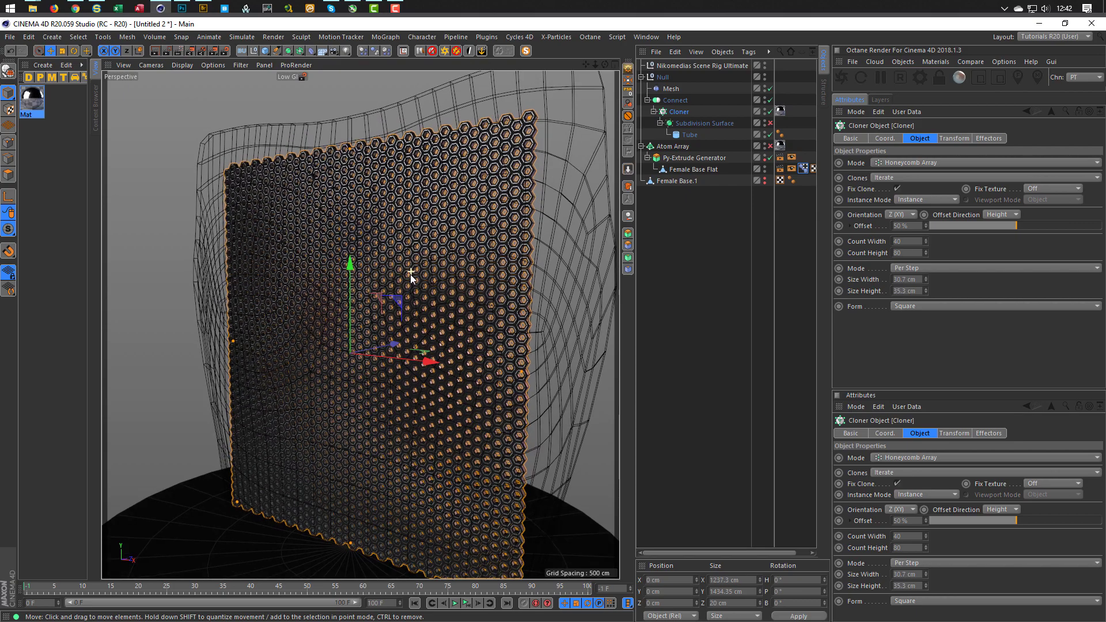
pyautogui.moveTo(531, 134)
pyautogui.keyDown('alt'); pyautogui.mouseDown()
pyautogui.moveTo(597, 119)
pyautogui.moveTo(532, 144)
pyautogui.mouseUp(); pyautogui.keyUp('alt')
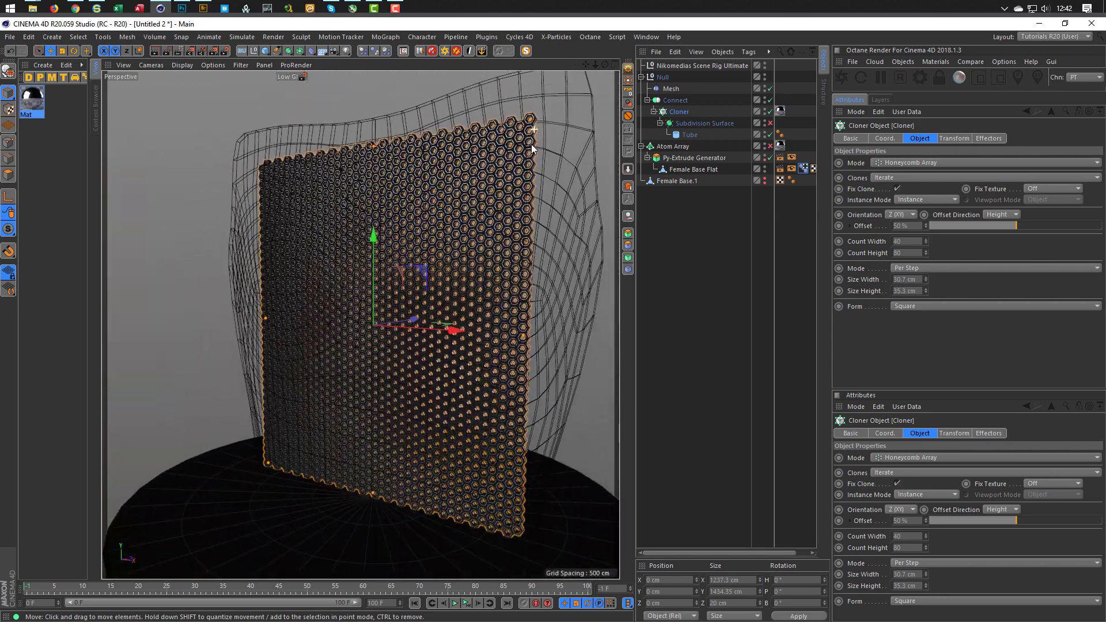
# Select the Mesh deformer and re-initialize its binding to the cage
pyautogui.click(673, 88)
pyautogui.moveTo(516, 212)
pyautogui.keyDown('alt'); pyautogui.mouseDown()
pyautogui.moveTo(499, 228)
pyautogui.moveTo(519, 222)
pyautogui.mouseUp(); pyautogui.keyUp('alt')
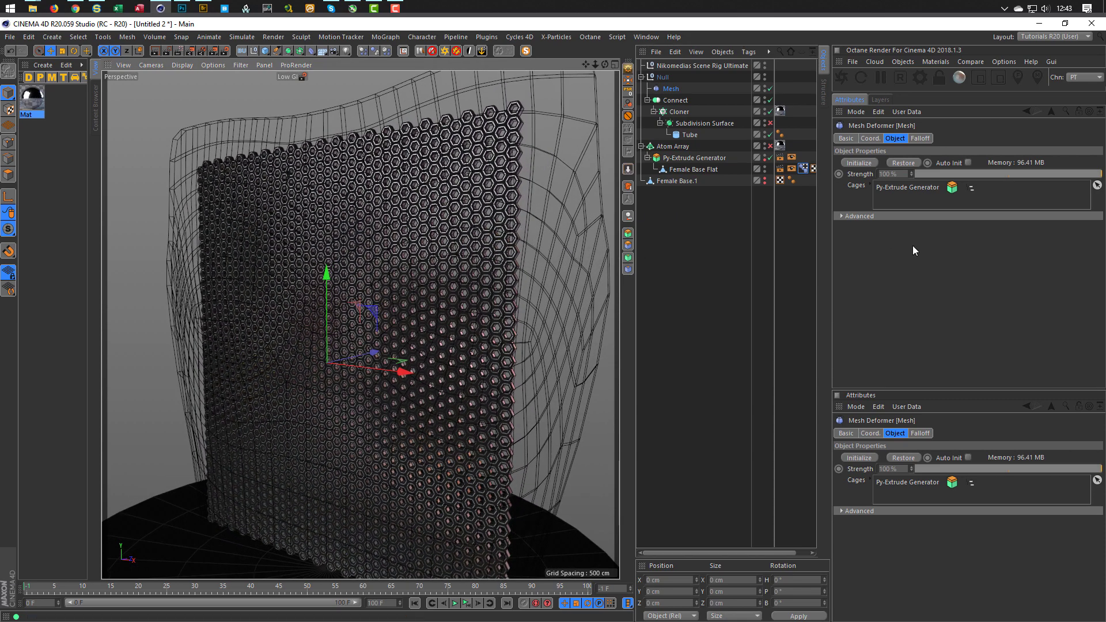
pyautogui.click(864, 163)
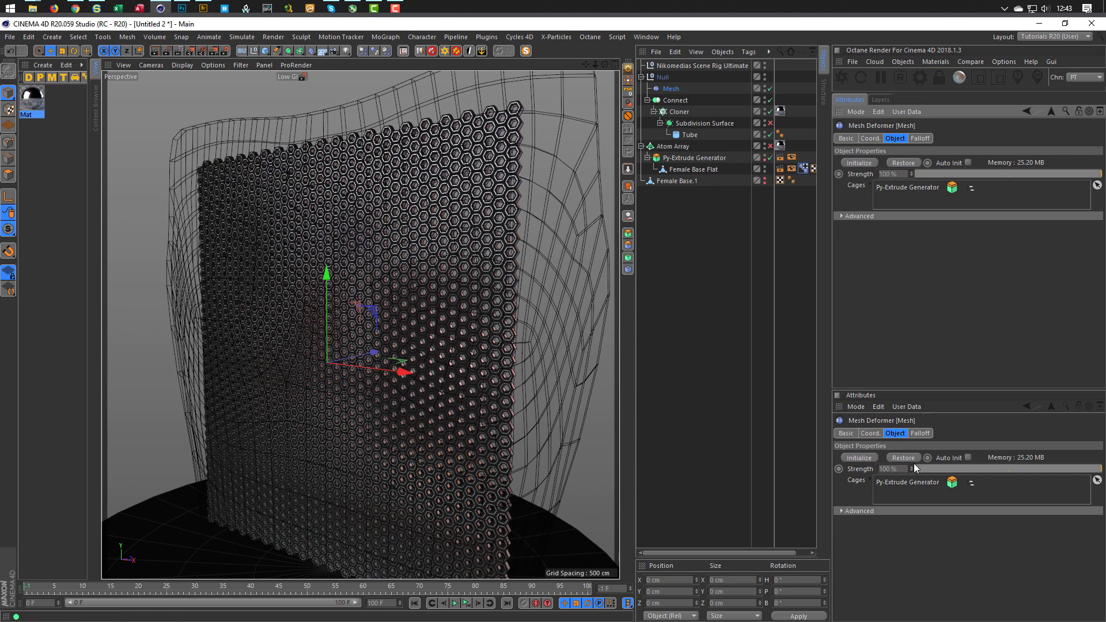
# Raise Pose Morph Strength to 100%, wrapping the dense honeycomb onto the torso
pyautogui.click(803, 169)
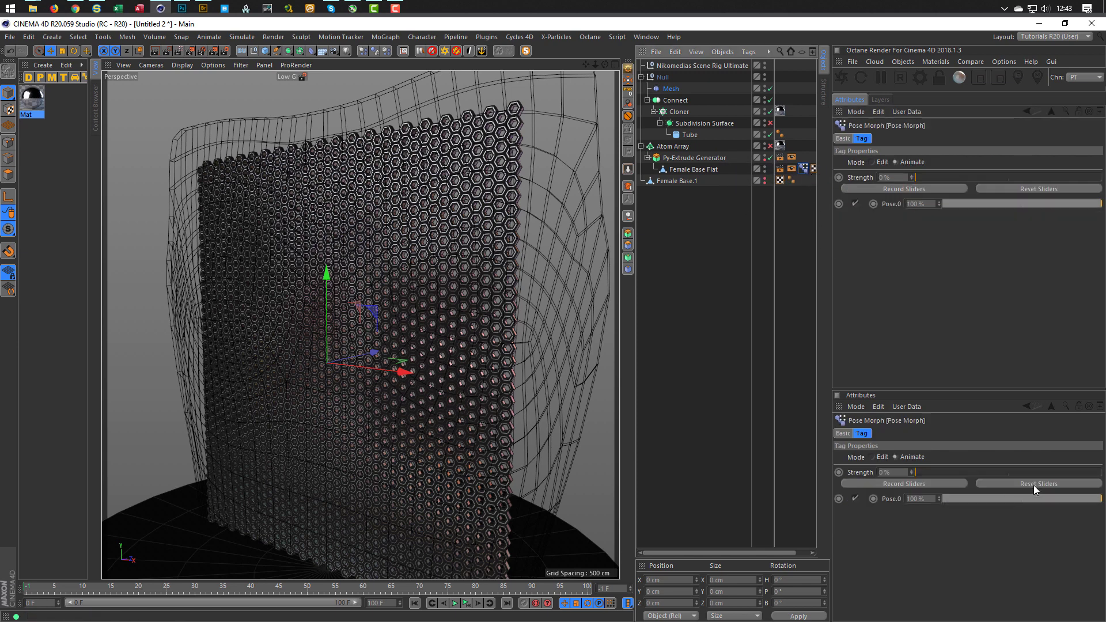
pyautogui.click(1074, 419)
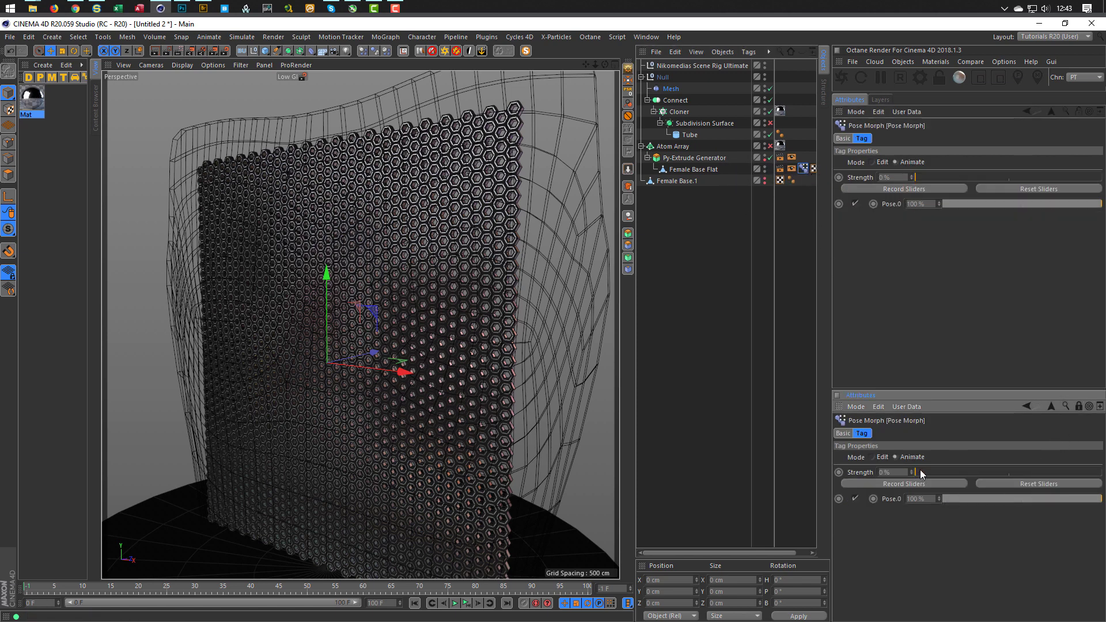
pyautogui.moveTo(920, 471); pyautogui.dragTo(1101, 481)
pyautogui.moveTo(475, 334)
pyautogui.keyDown('alt'); pyautogui.mouseDown()
pyautogui.moveTo(295, 316)
pyautogui.moveTo(497, 339)
pyautogui.mouseUp(); pyautogui.keyUp('alt')
pyautogui.keyDown('alt'); pyautogui.moveTo(328, 312); pyautogui.dragTo(371, 327); pyautogui.keyUp('alt')
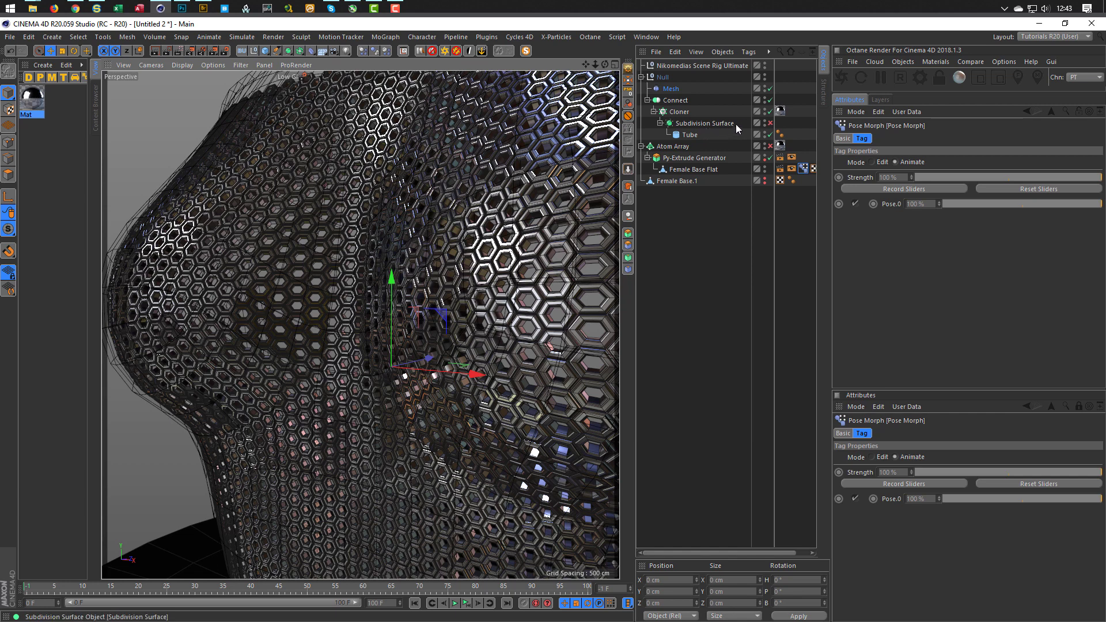
# Enable Atom Array and Py-Extrude Generator, run a test render, then stop it and close the viewer
pyautogui.click(770, 145)
pyautogui.click(769, 157)
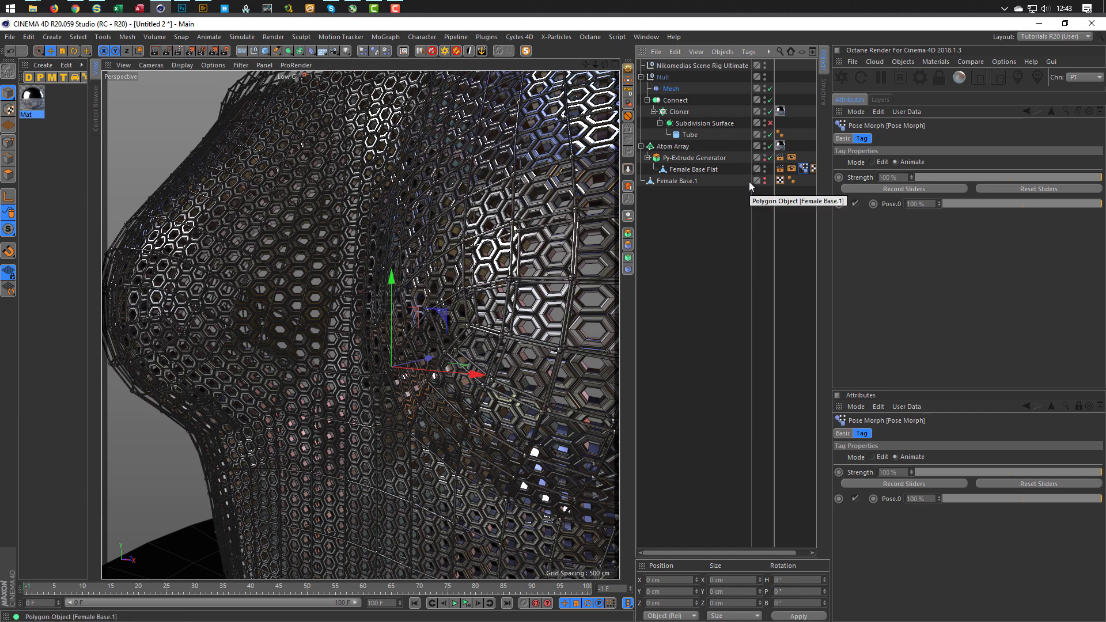
pyautogui.hotkey('shift', 'r')
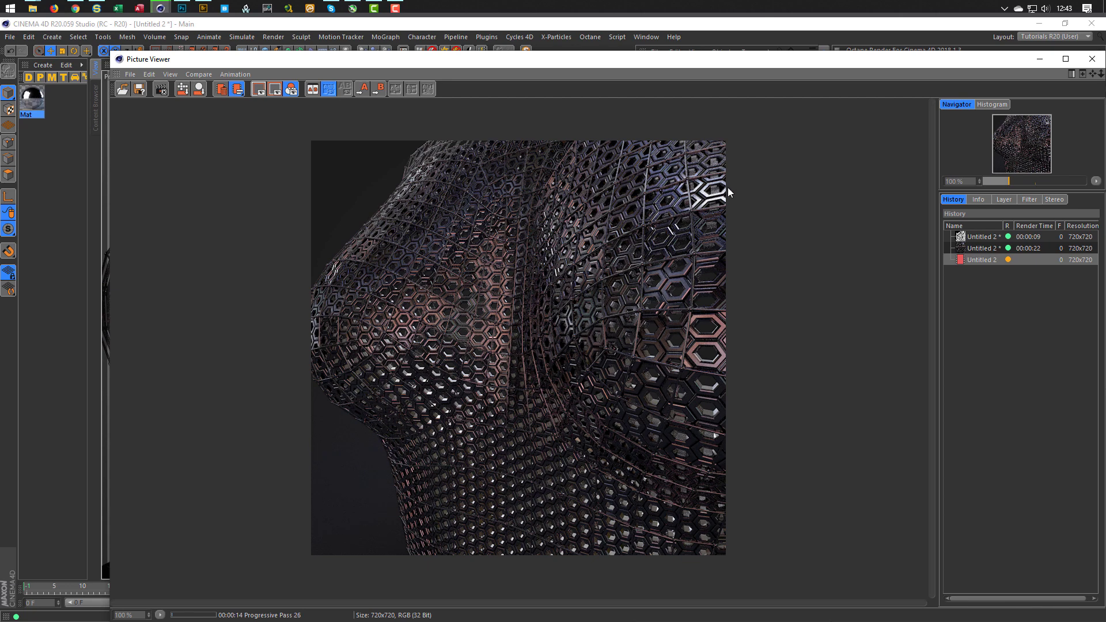
pyautogui.click(1091, 59)
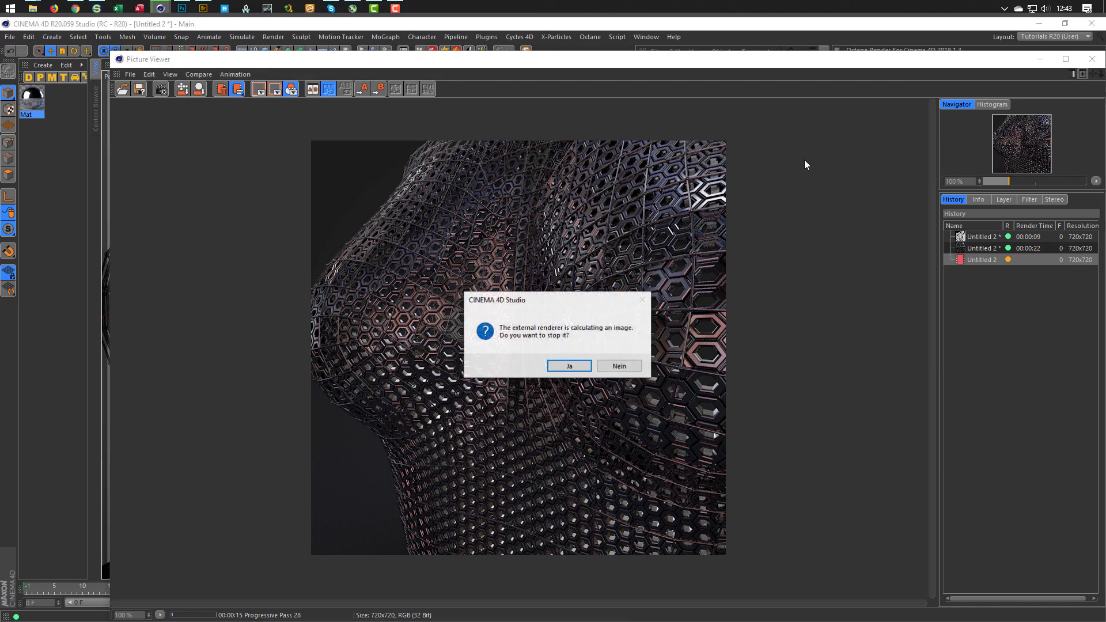
pyautogui.click(583, 367)
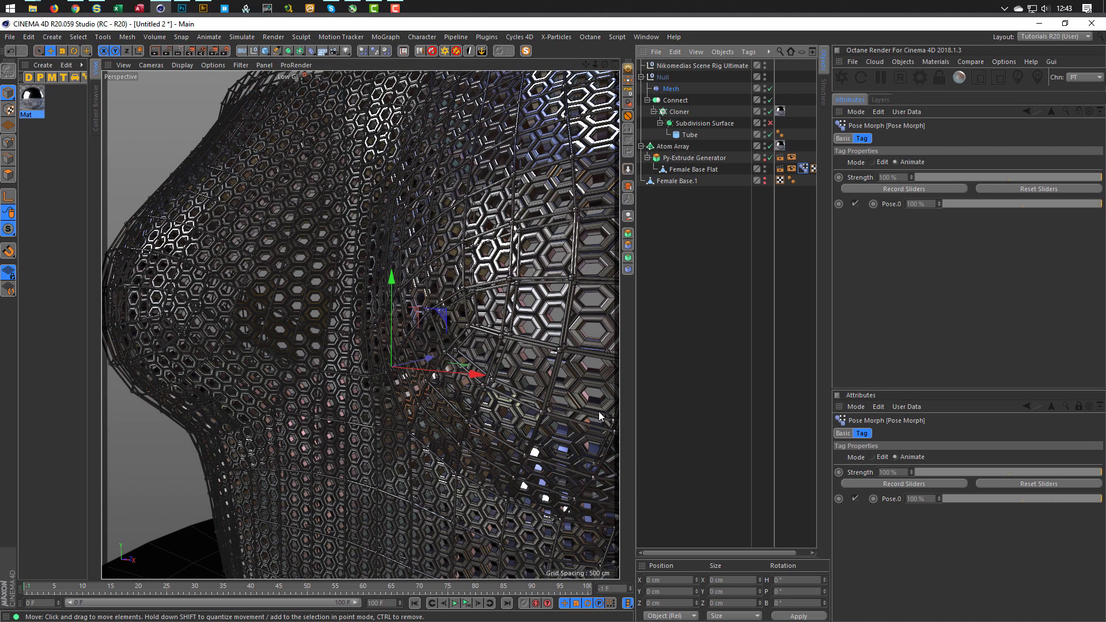